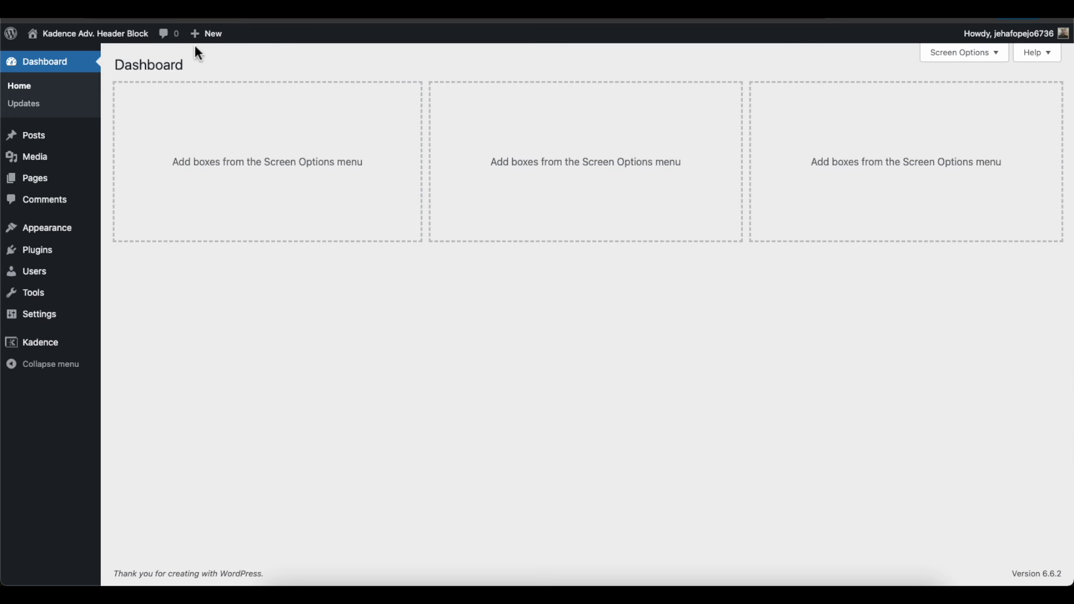
Review the installed plugins and the installed themes of the site
mouse_move(49, 256)
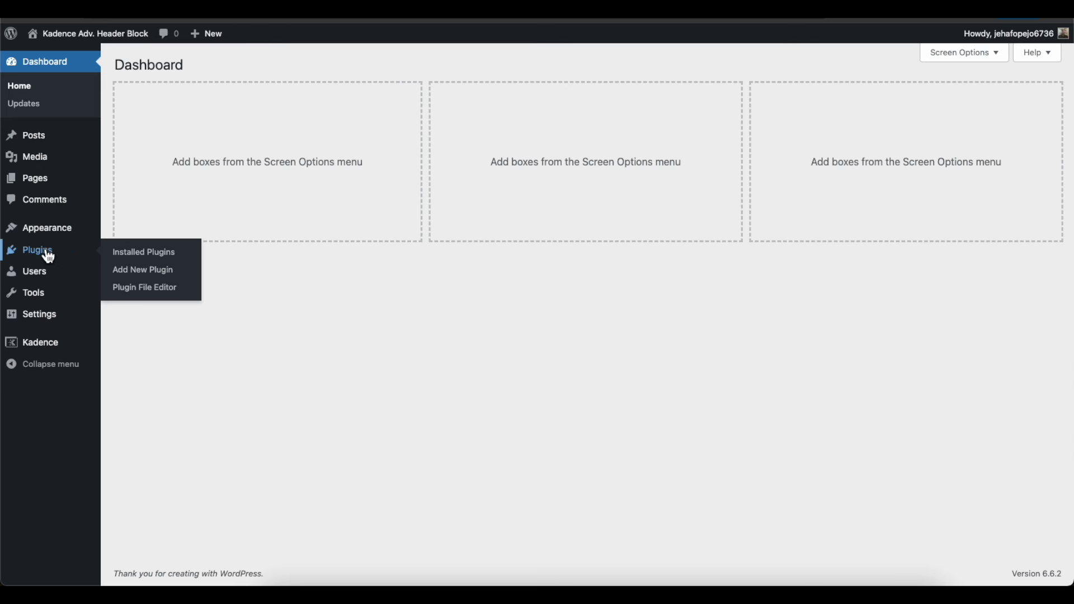
left_click(140, 254)
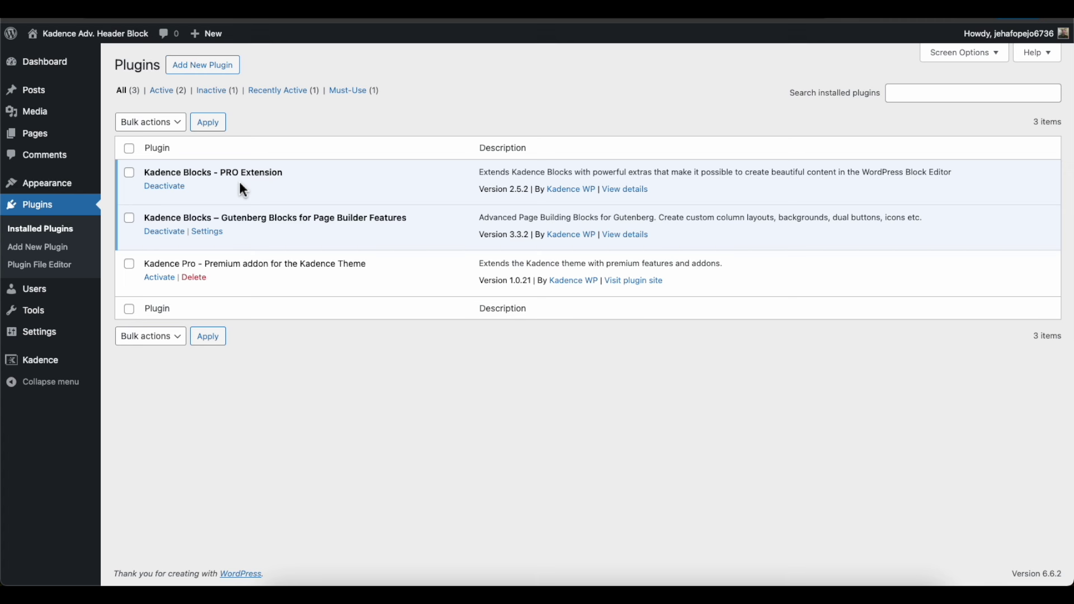
mouse_move(61, 189)
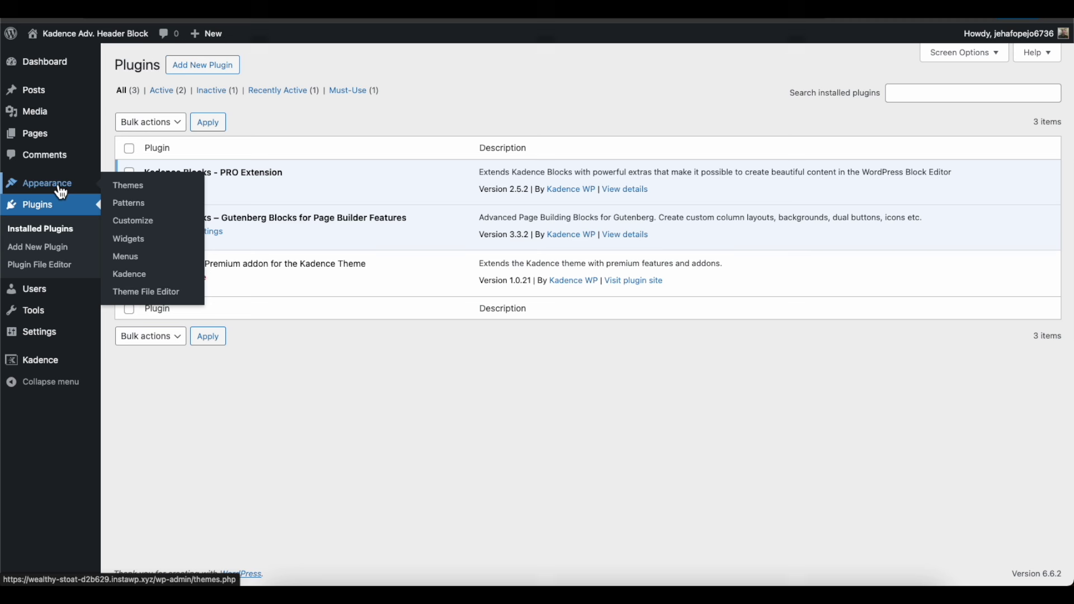
left_click(134, 188)
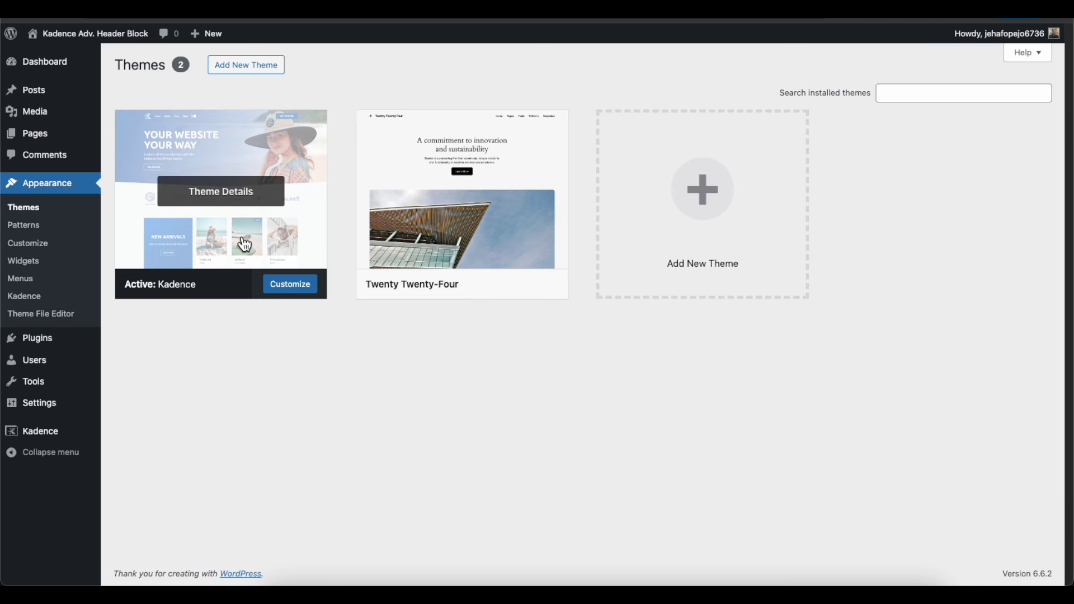
mouse_move(417, 295)
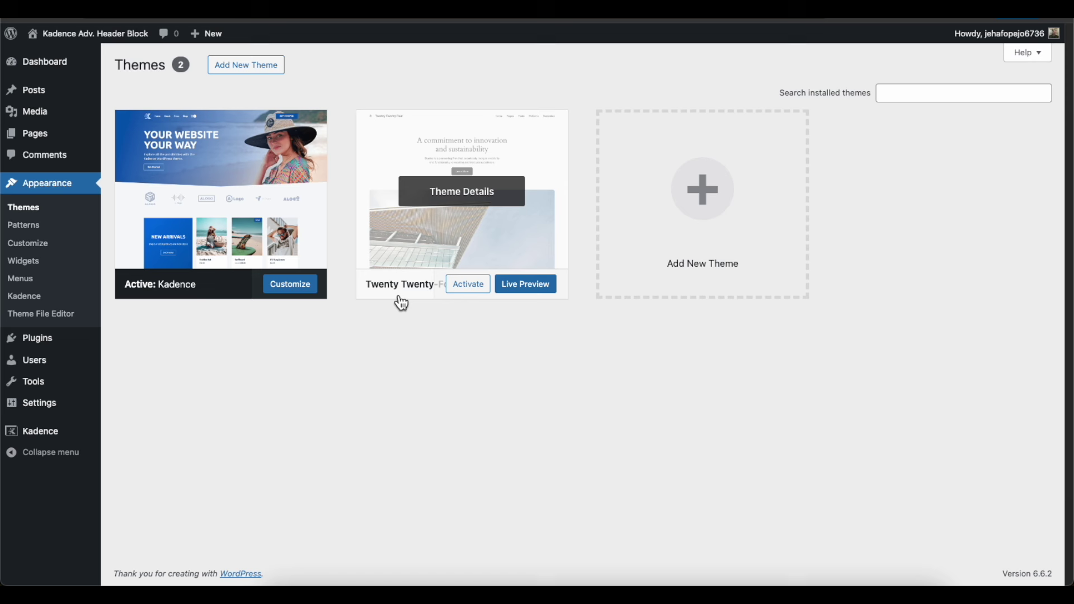
View the site's live home page and its current header, and return to the admin dashboard
mouse_move(101, 44)
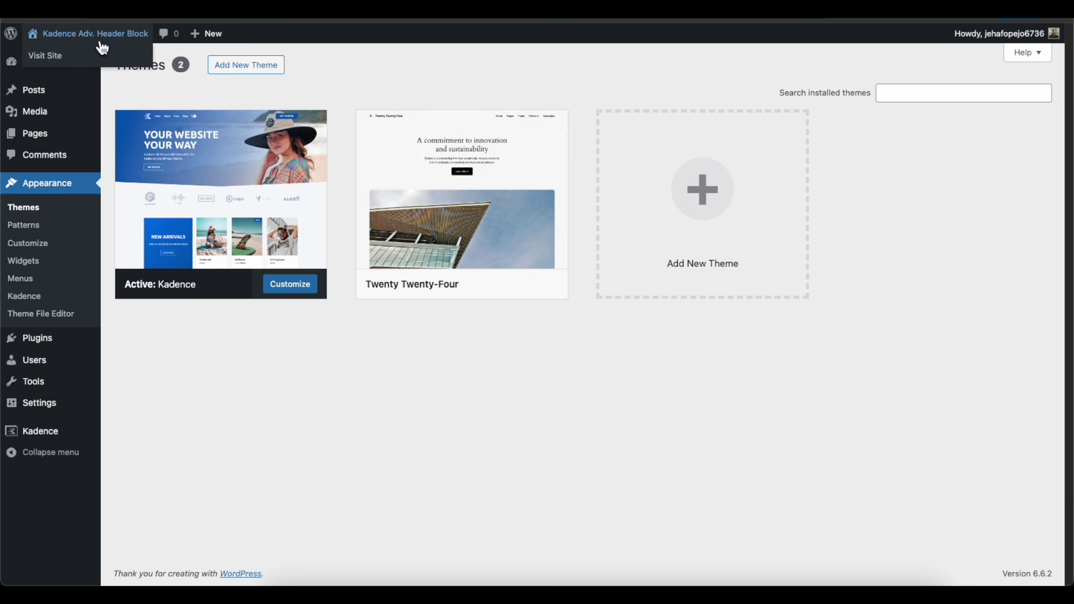
left_click(102, 45)
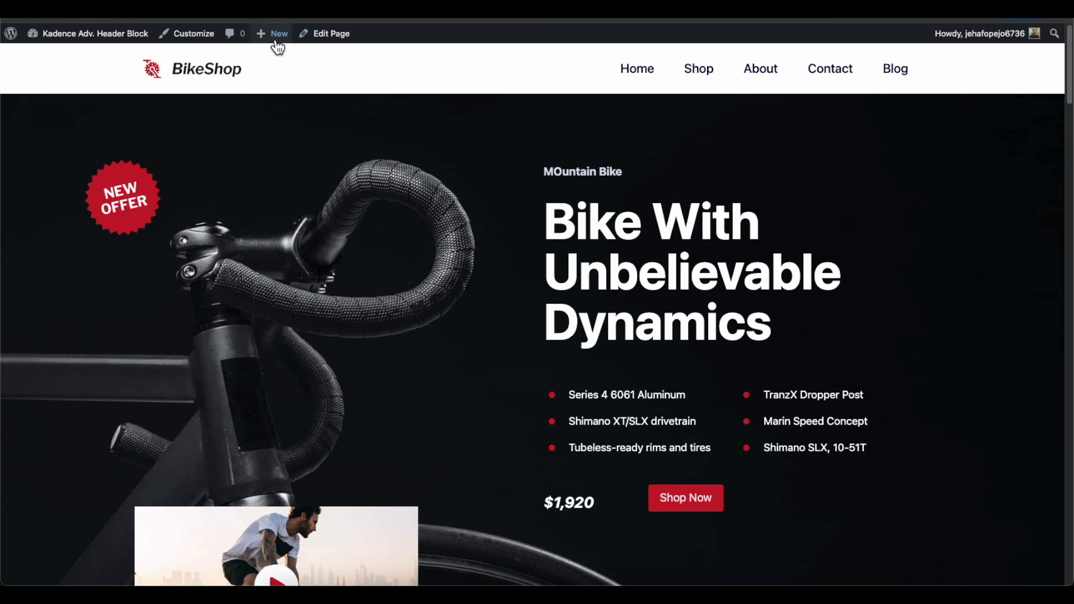
mouse_move(116, 36)
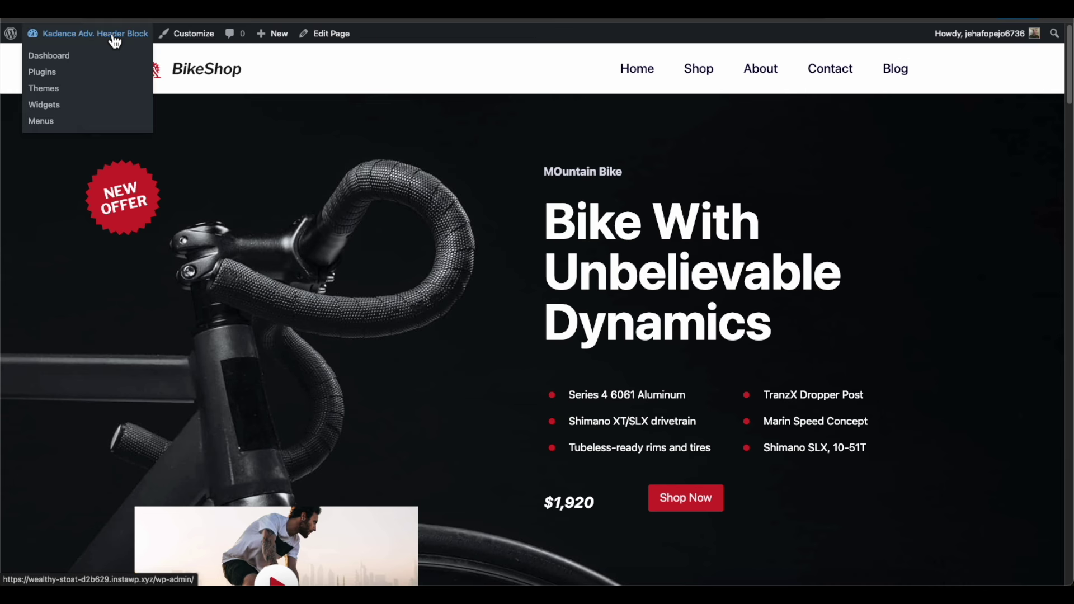
left_click(70, 63)
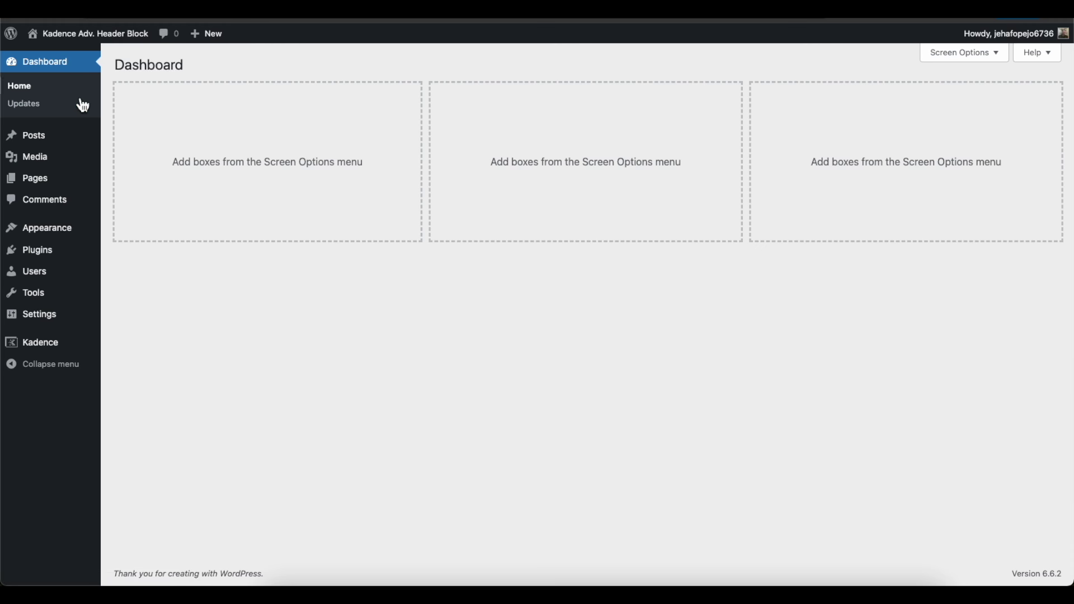
Add a new Kadence header named "Main Header" and proceed to its desktop layout selection
mouse_move(48, 355)
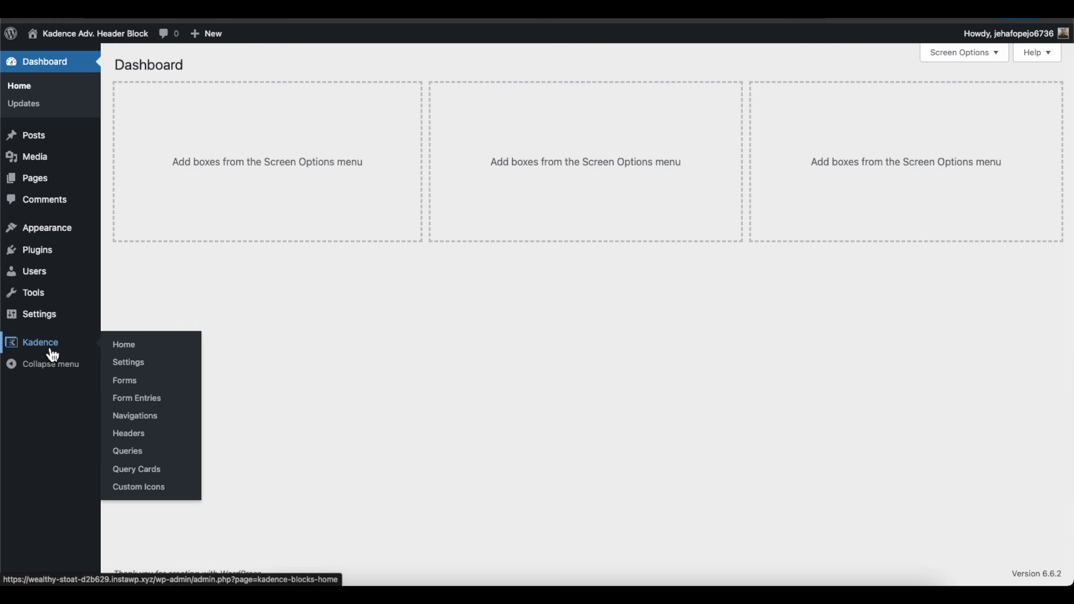
left_click(142, 440)
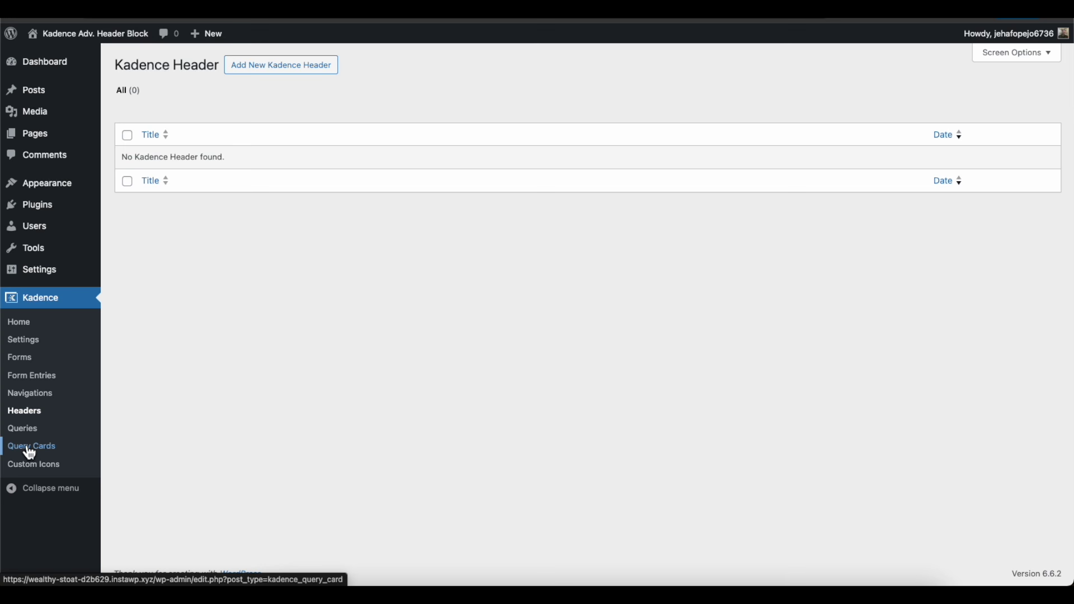
left_click(291, 71)
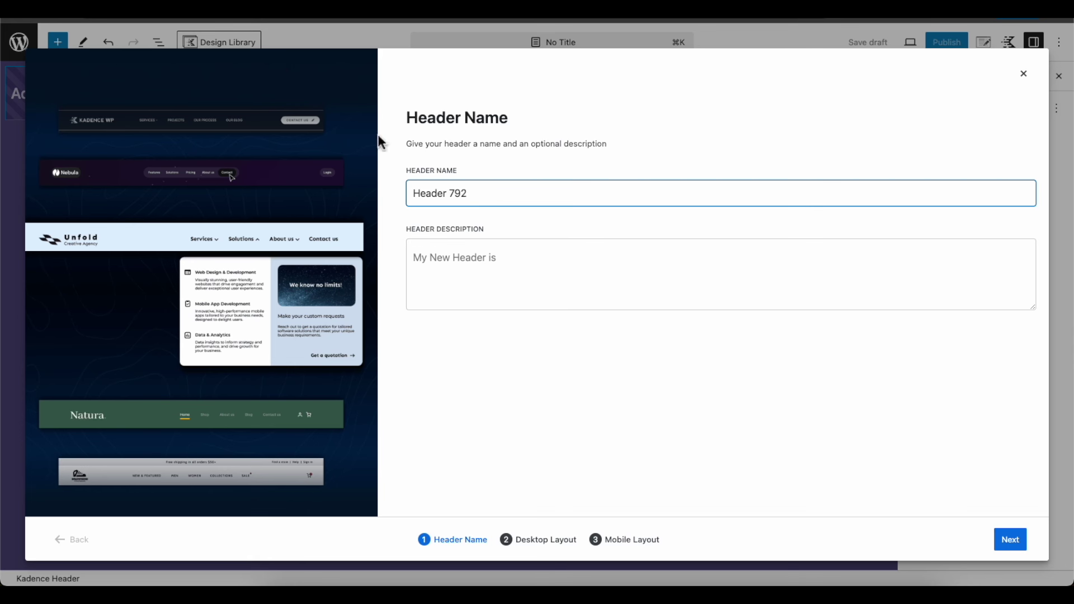
left_click_drag(492, 191, 412, 193)
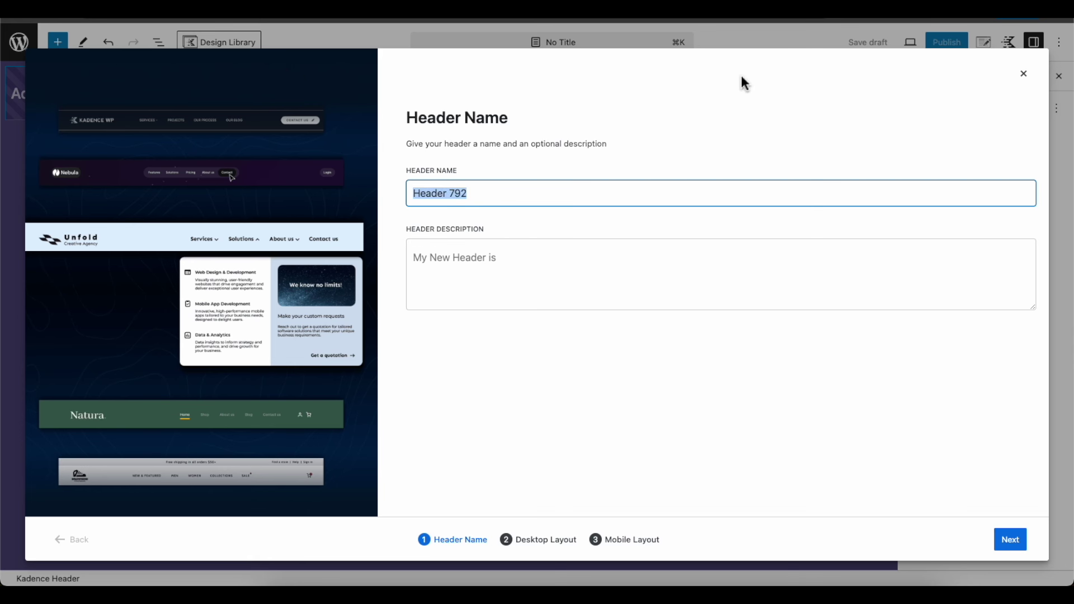
type("Main")
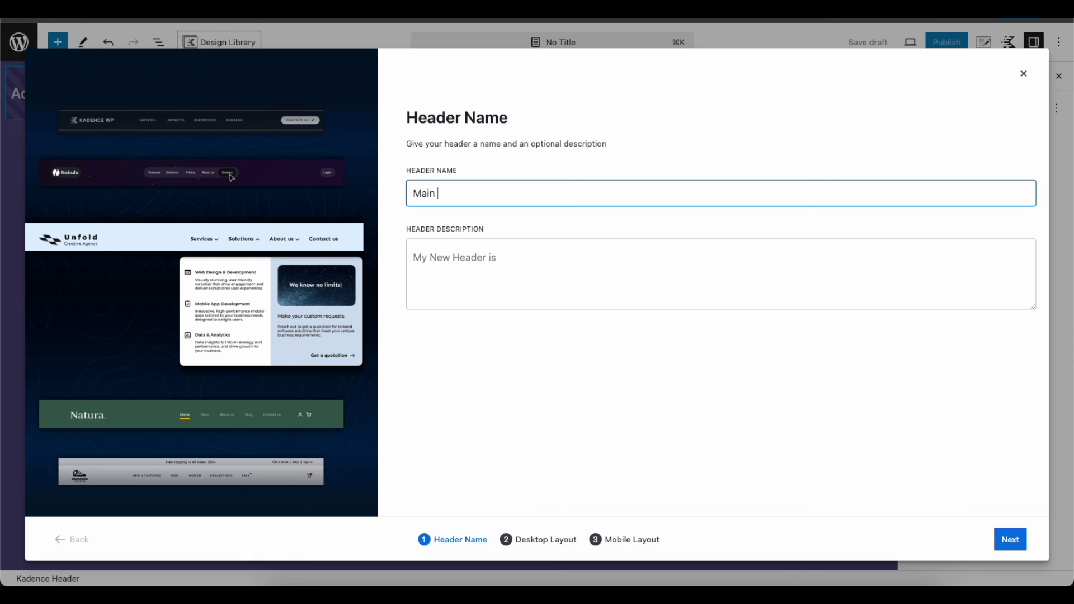
type(" Header")
left_click(1011, 547)
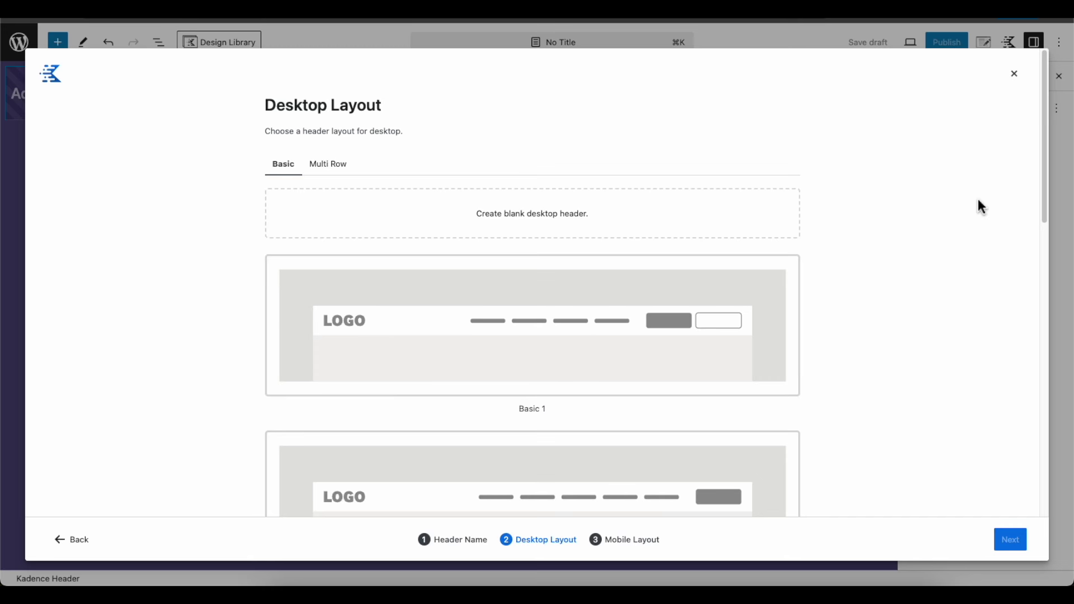
Examine the available Basic and Multi Row desktop header layouts
left_click_drag(1046, 115, 1052, 207)
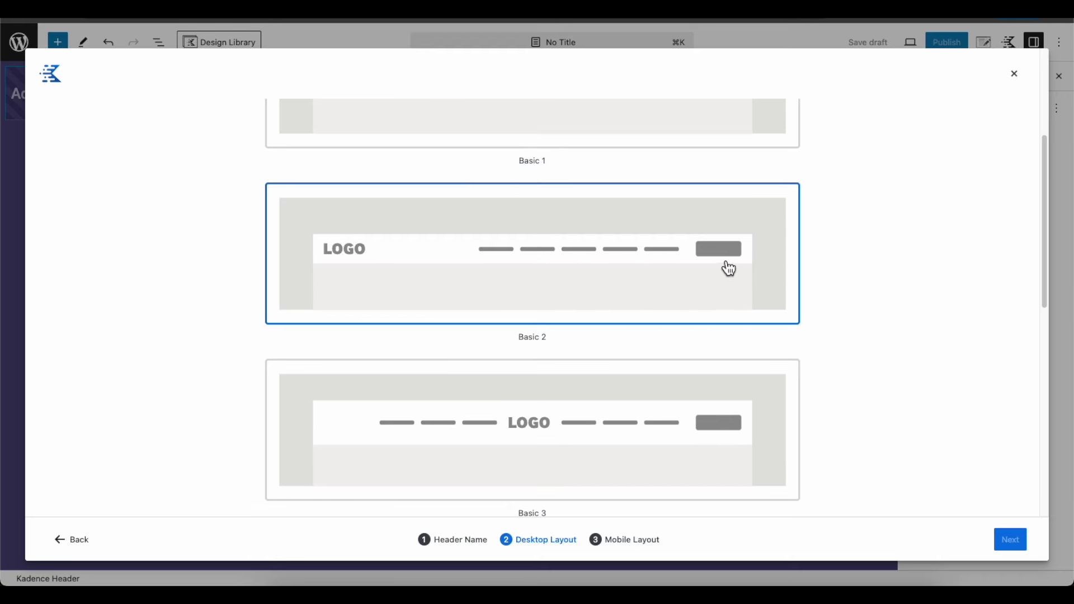
left_click_drag(1057, 183, 1062, 260)
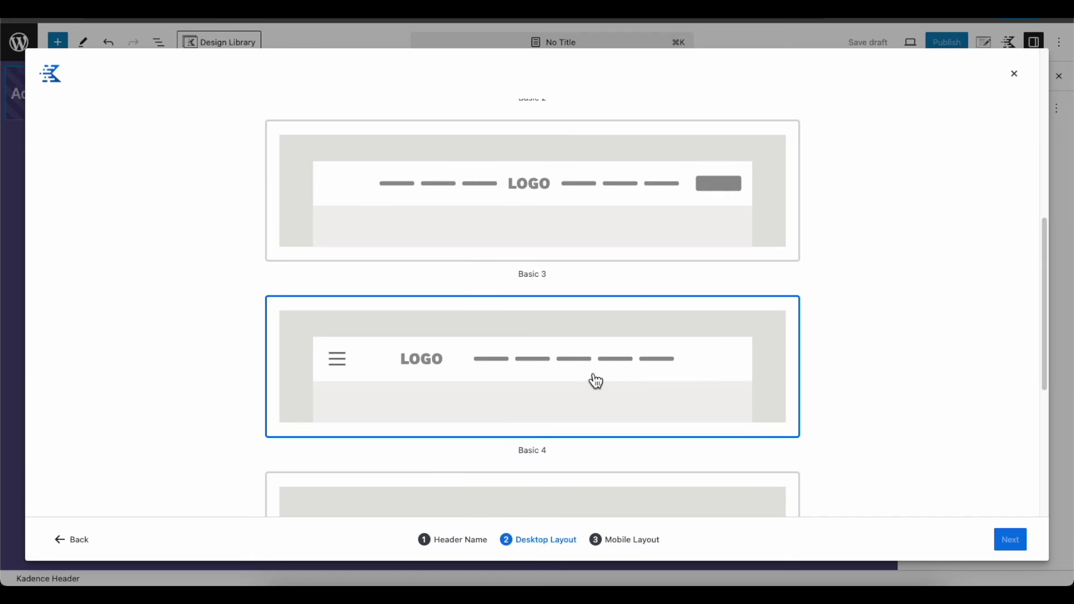
left_click_drag(1052, 252, 1056, 66)
left_click(338, 175)
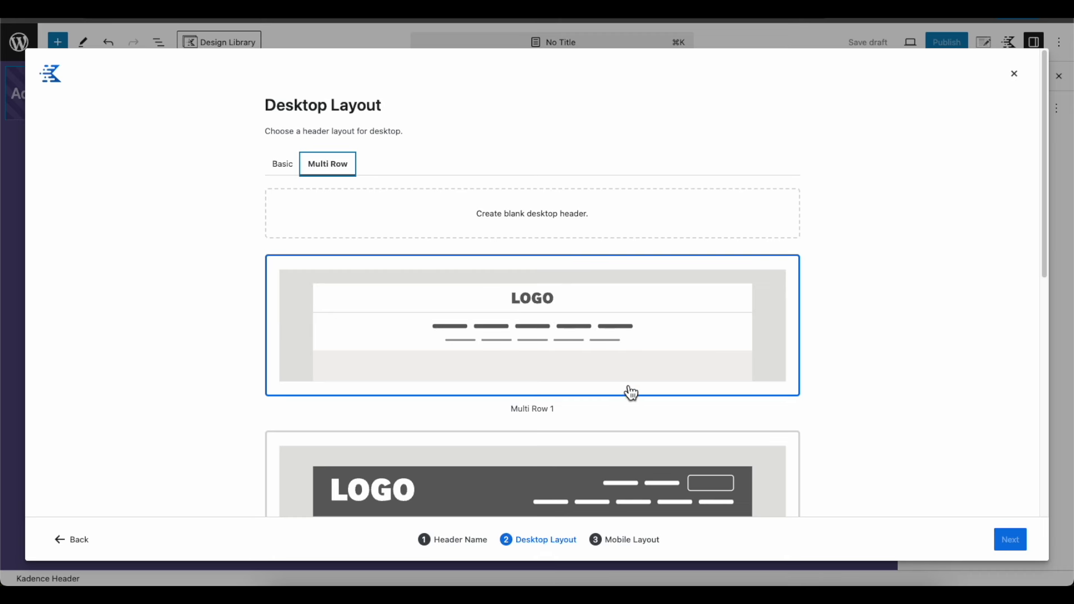
scroll(1057, 246, "down", 5)
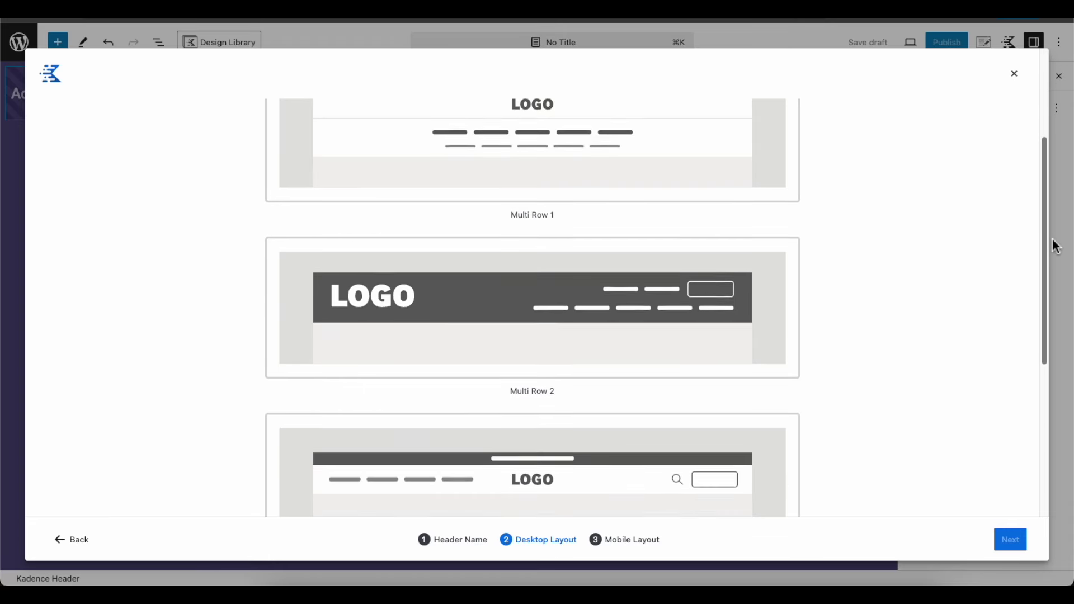
left_click_drag(1056, 246, 1057, 323)
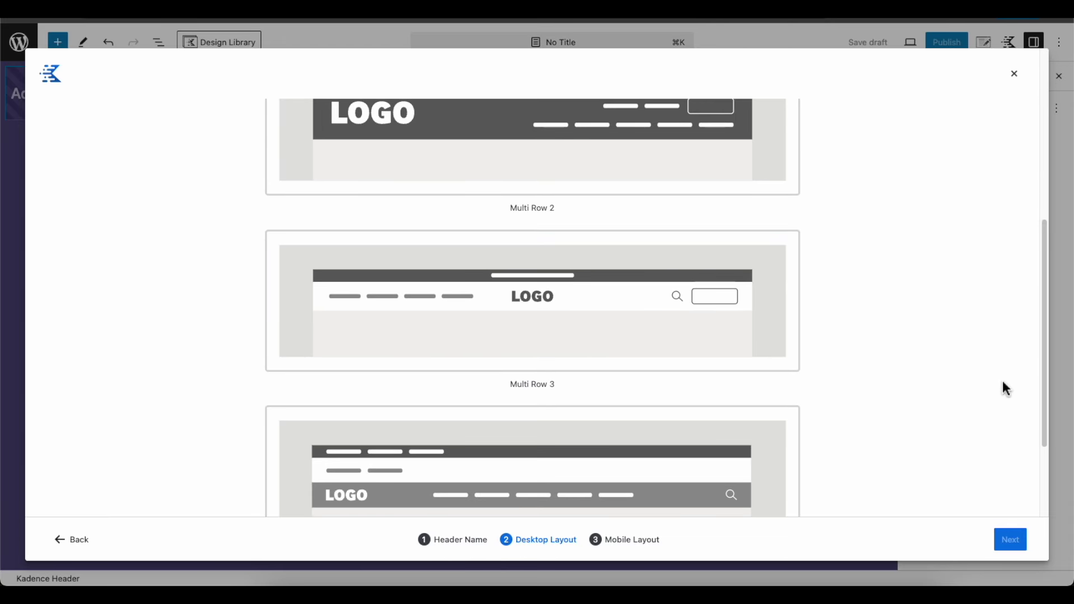
left_click_drag(1045, 357, 1030, 166)
Choose a blank desktop header and a blank tablet/mobile header to complete the header setup
left_click(283, 167)
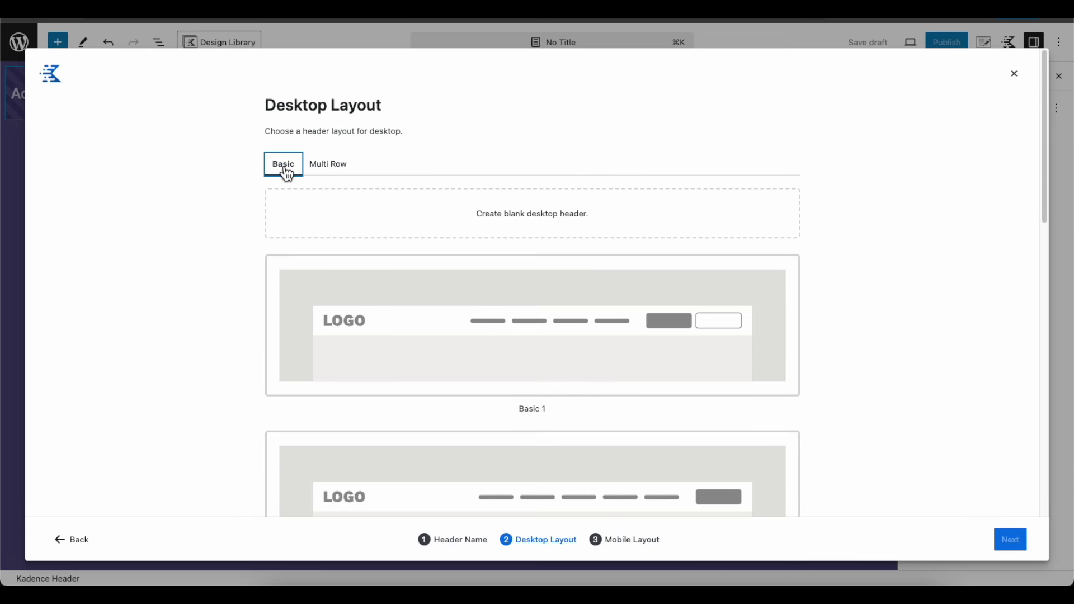
left_click(553, 228)
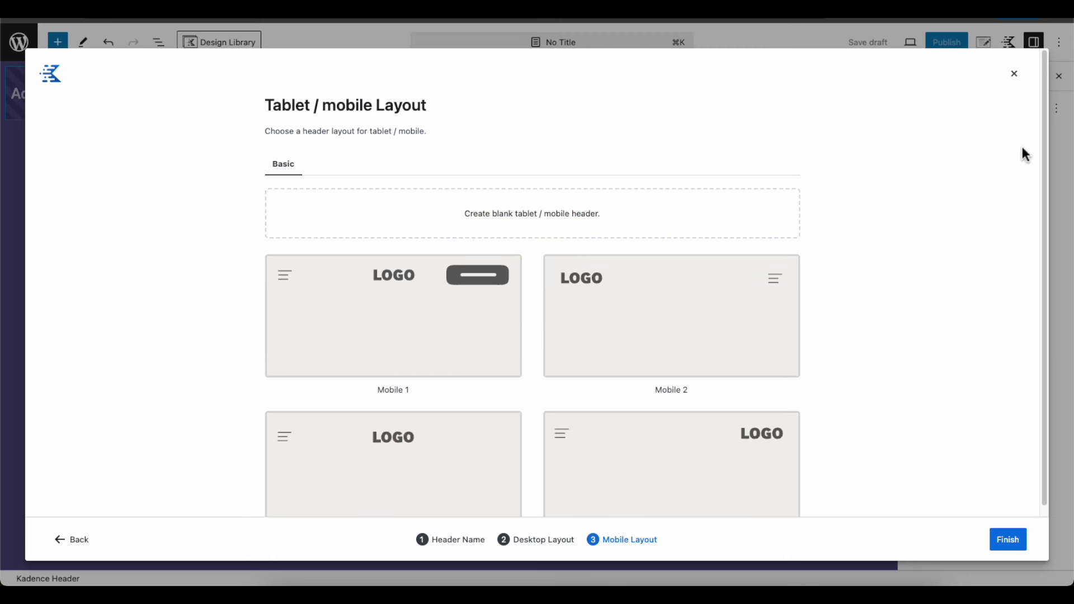
scroll(1048, 128, "down", 2)
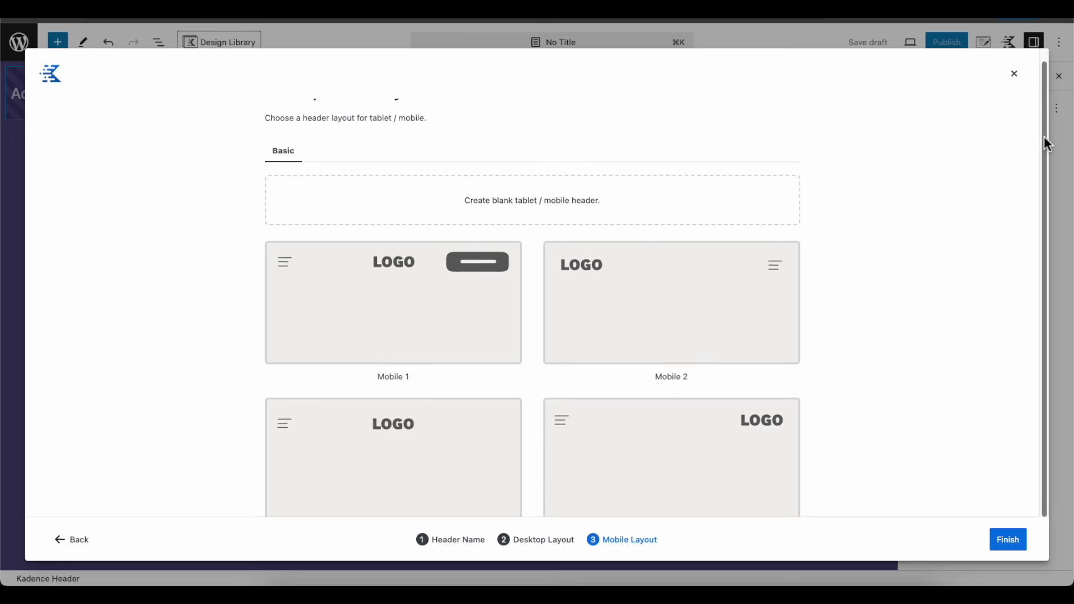
left_click_drag(1044, 170, 1039, 115)
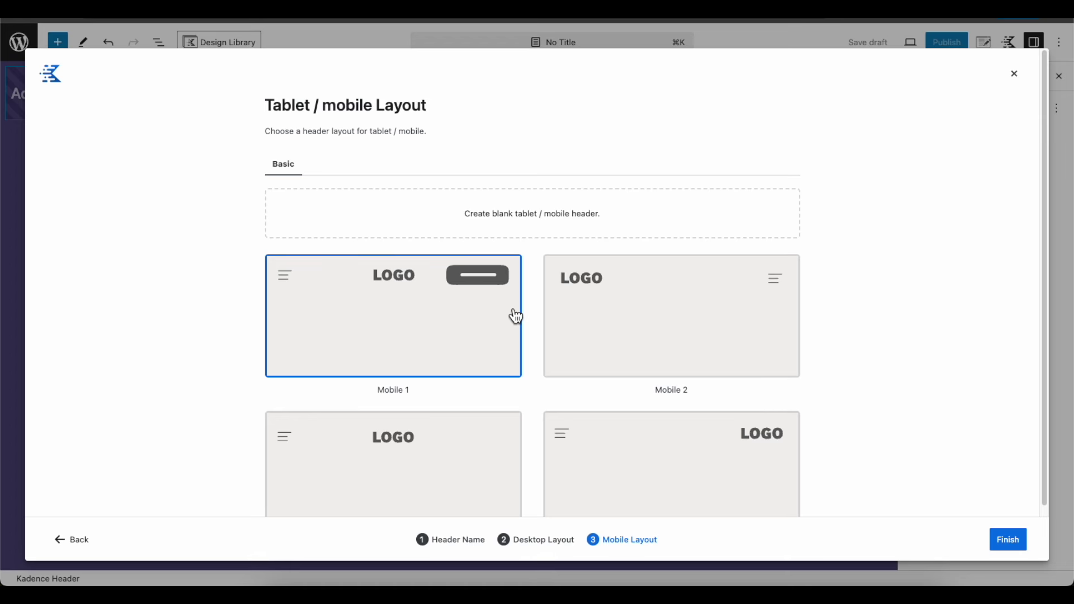
left_click(537, 224)
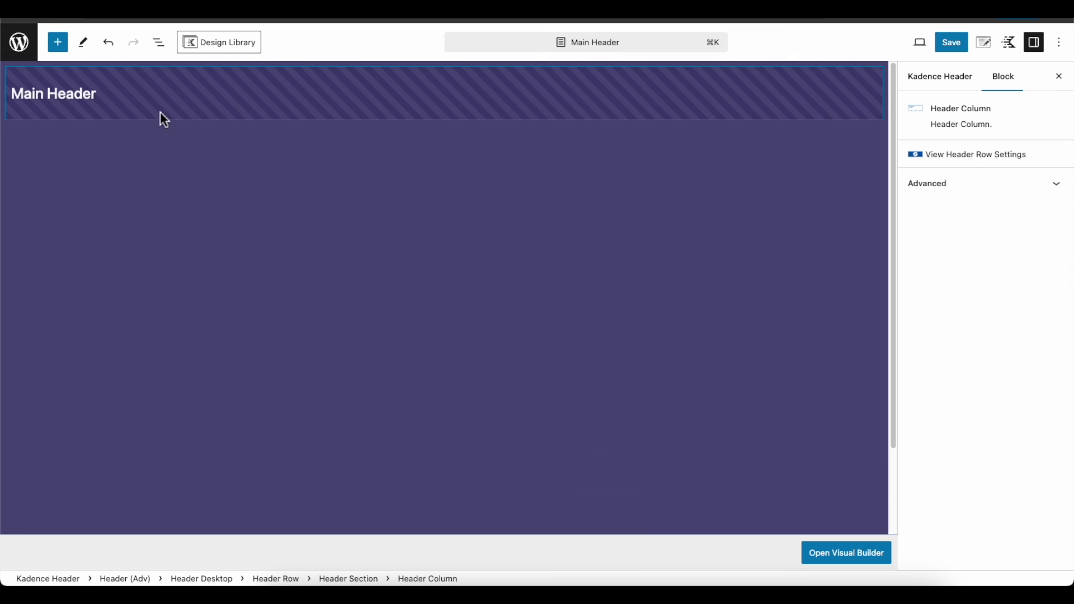
Show the header's list view and visual builder, and select the desktop Middle Row
left_click(158, 43)
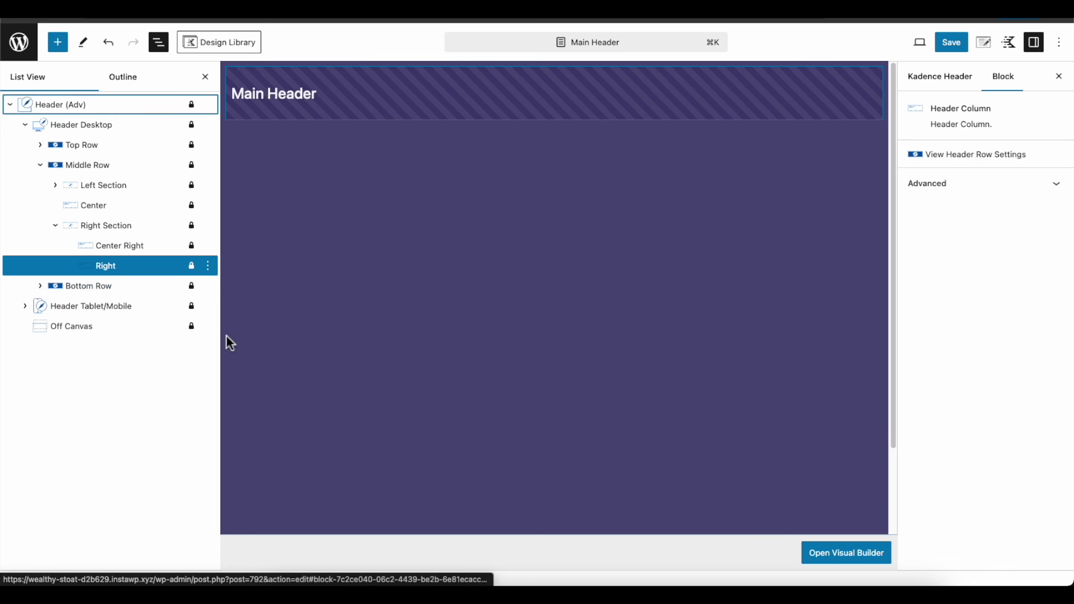
left_click(854, 554)
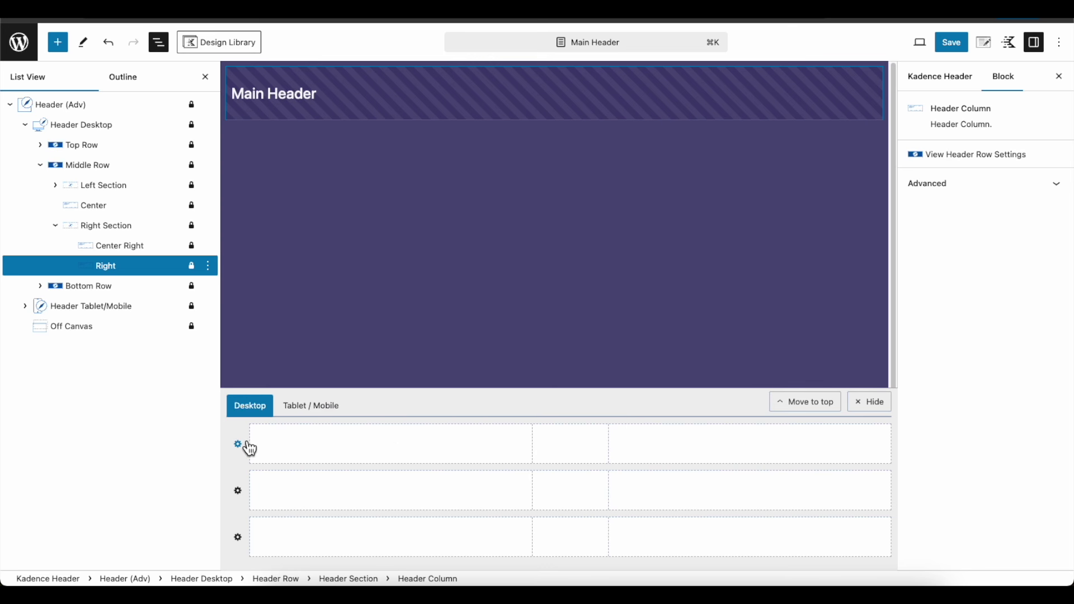
left_click(246, 492)
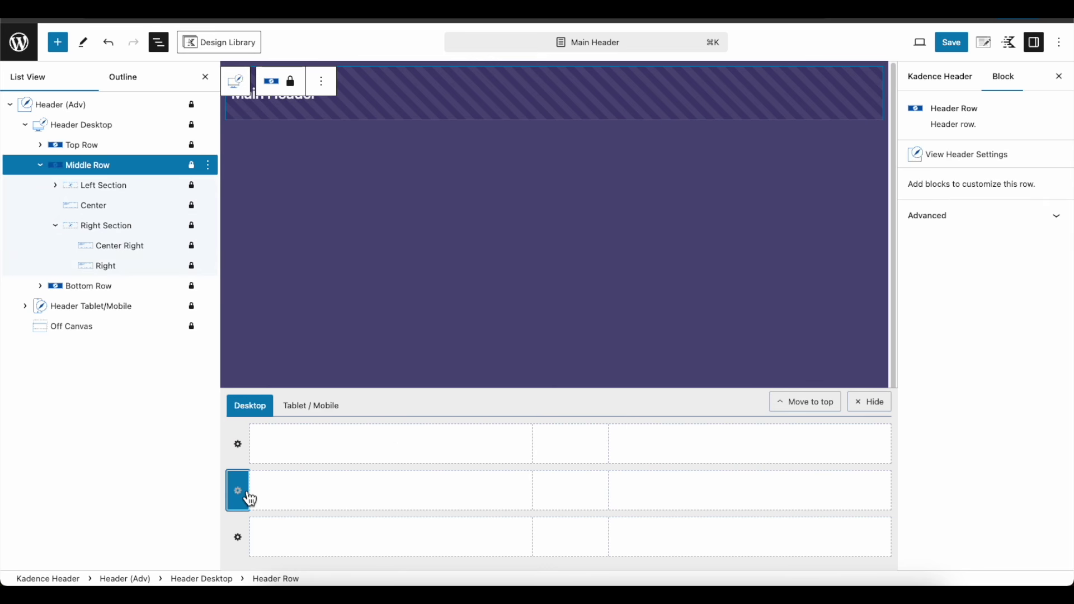
left_click(247, 545)
left_click(240, 450)
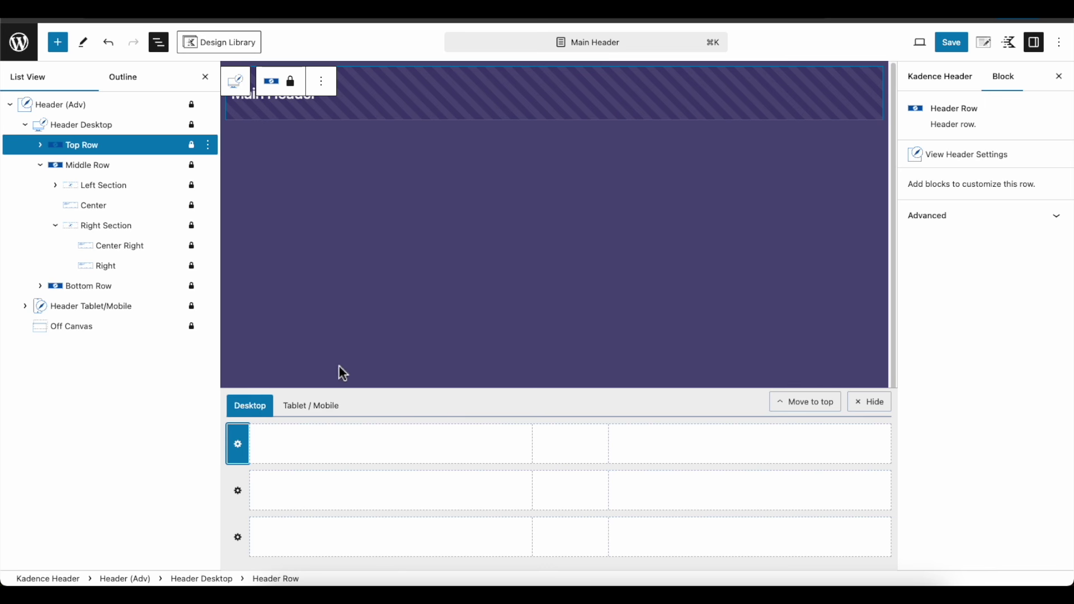
left_click(244, 498)
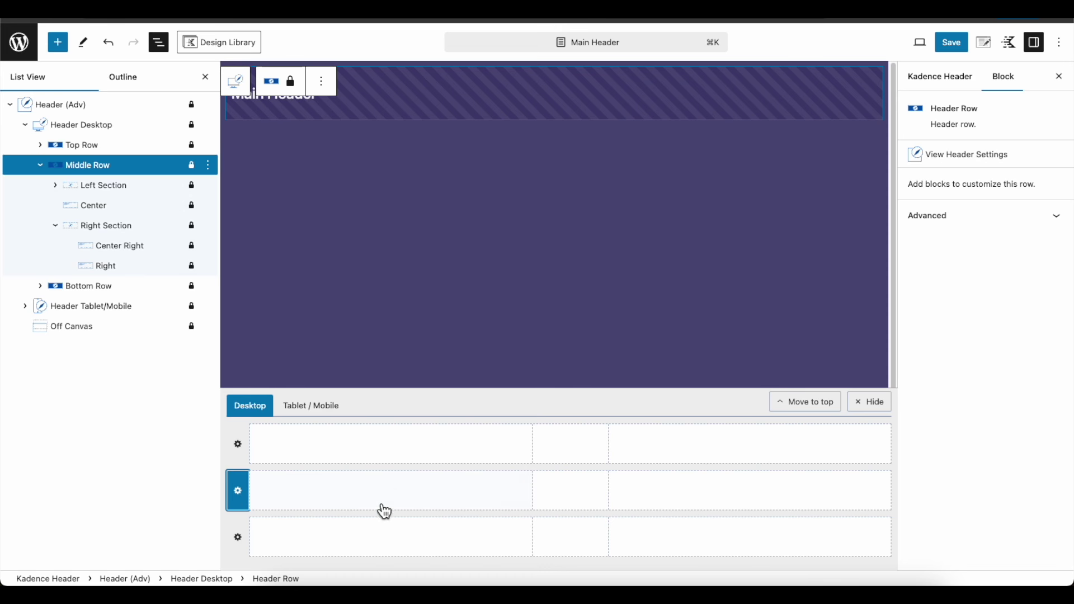
Add a Site Identity block to the left section of the desktop Middle Row
mouse_move(393, 499)
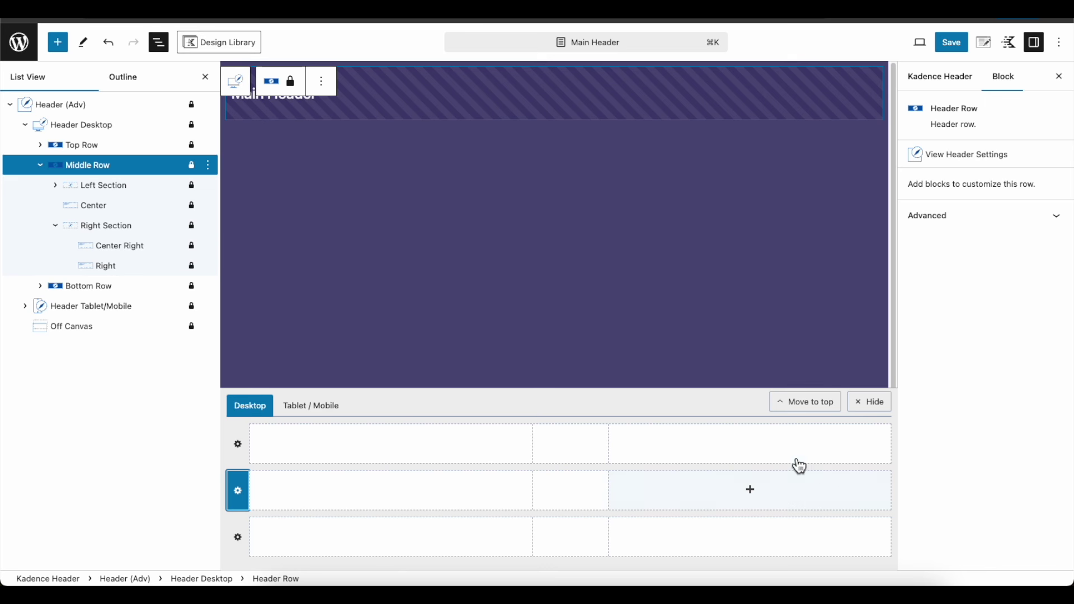
left_click(393, 491)
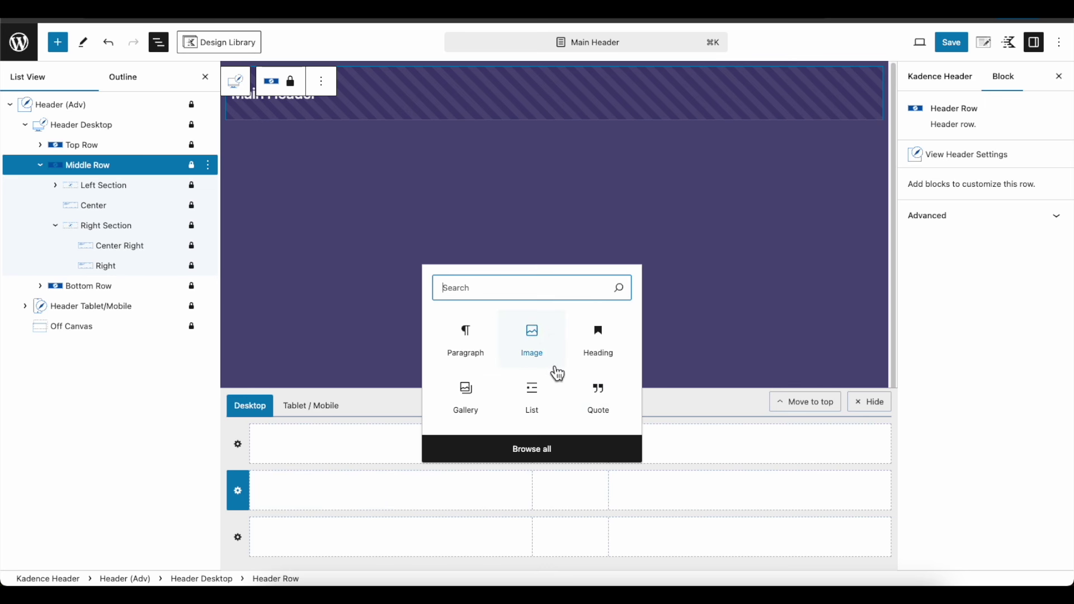
left_click(553, 456)
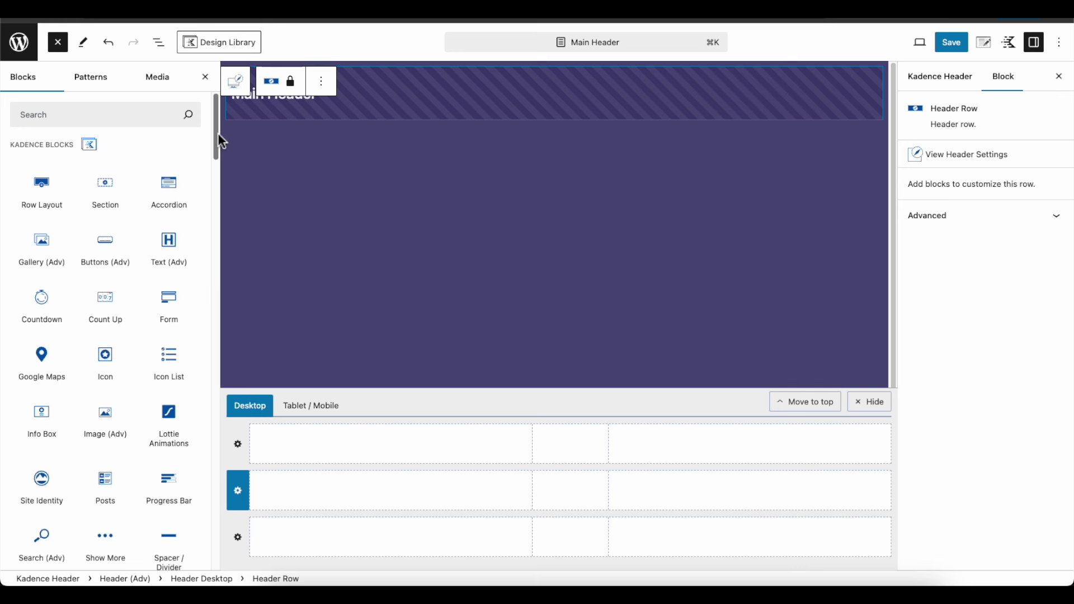
left_click_drag(218, 135, 226, 177)
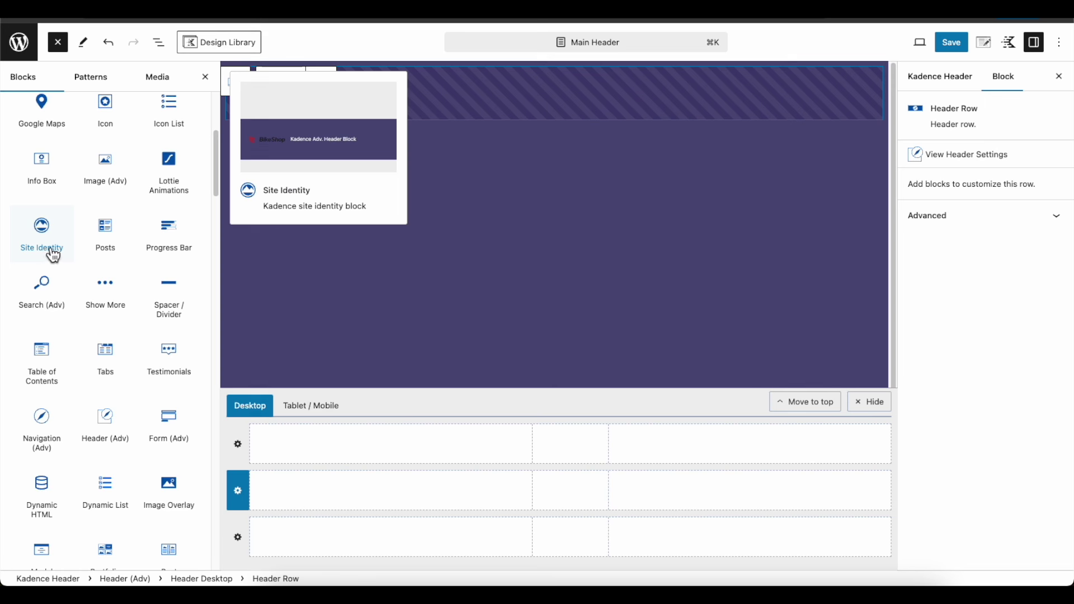
left_click(49, 236)
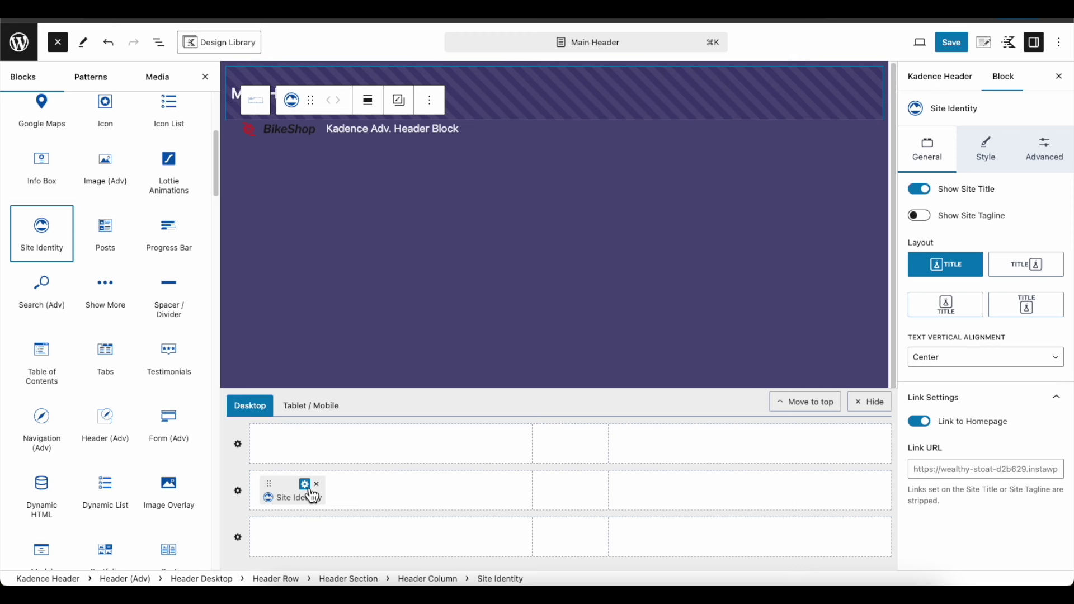
Examine the blocks available for the header in the block library, including Navigation (Adv), Header (Adv) and the design blocks
mouse_move(40, 315)
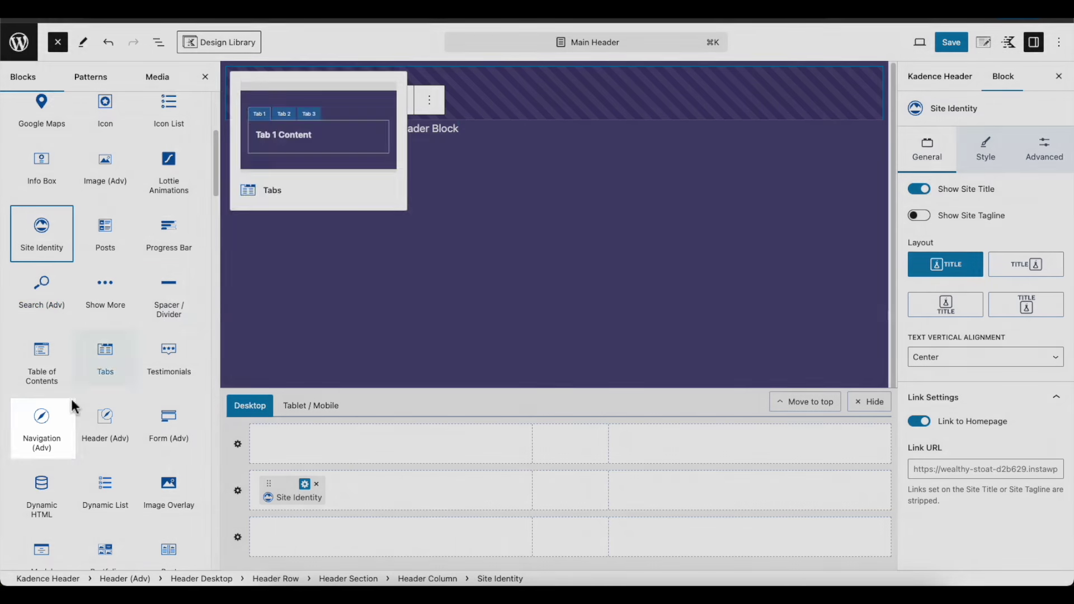
mouse_move(53, 454)
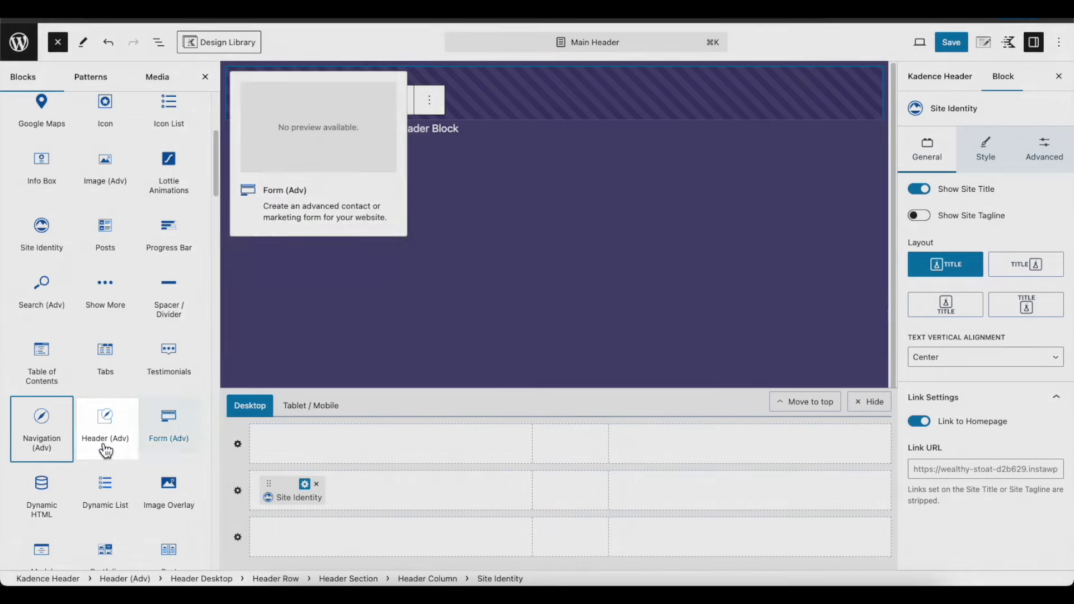
mouse_move(109, 448)
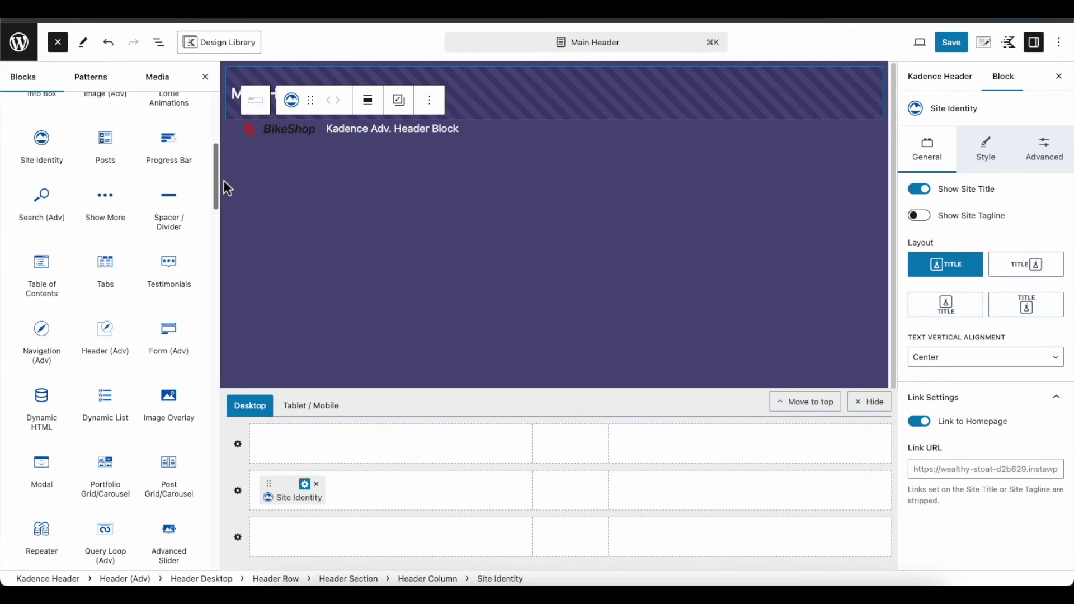
scroll(112, 280, "down", 3)
left_click_drag(228, 197, 213, 313)
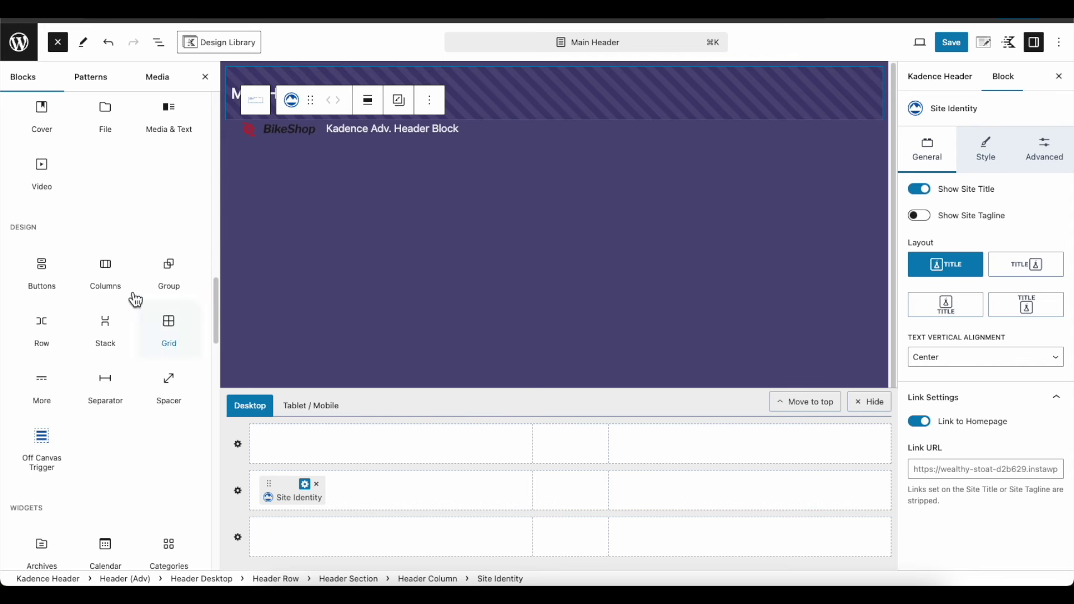
mouse_move(53, 467)
left_click_drag(216, 315, 209, 180)
mouse_move(45, 363)
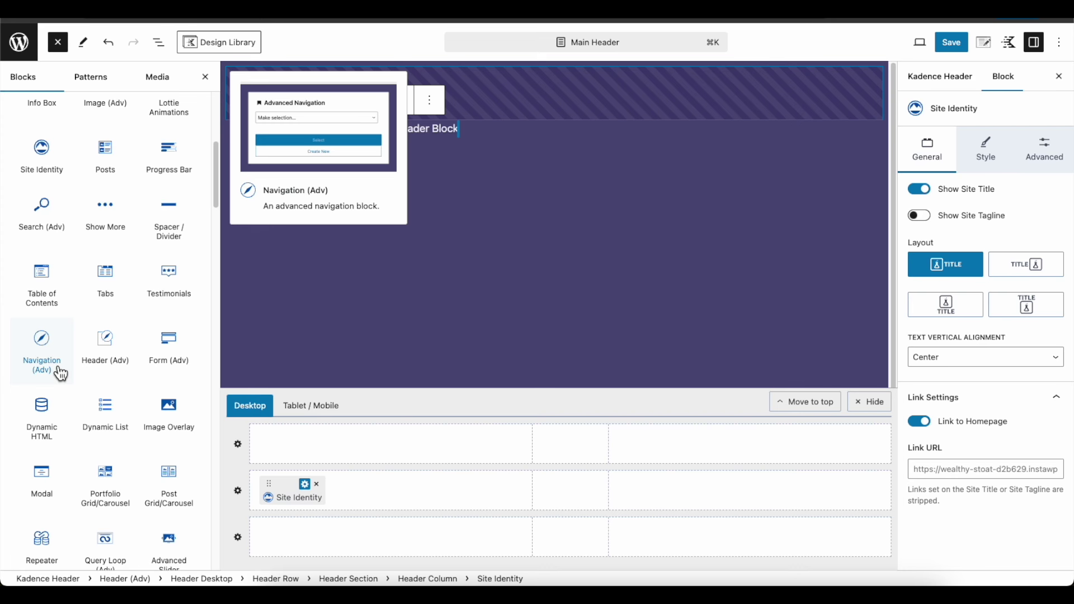
Add a Navigation (Adv) block to the center section of the desktop Middle Row
left_click(576, 498)
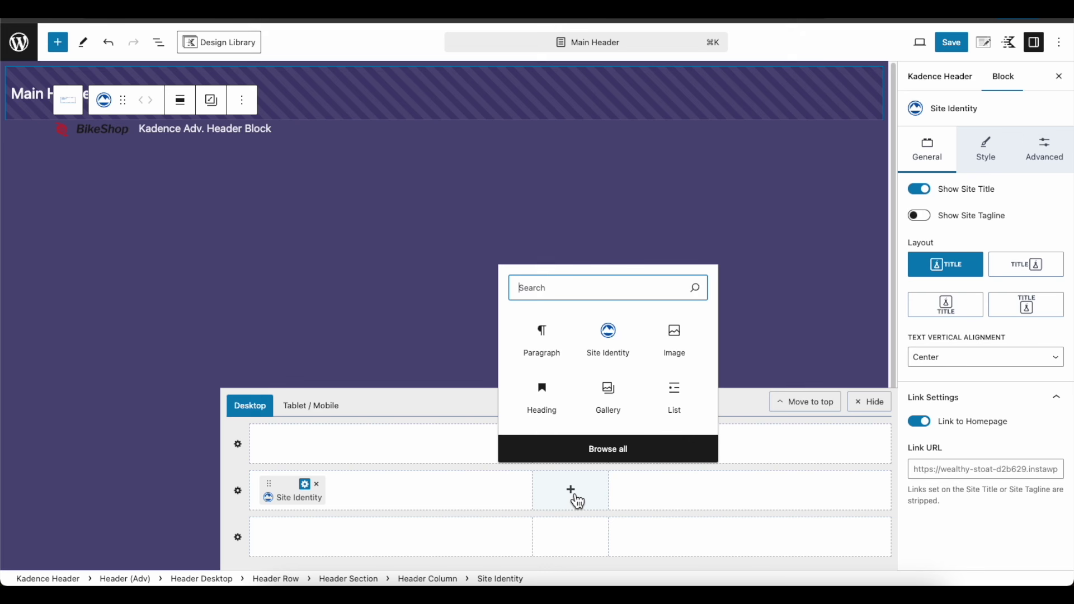
type("nav")
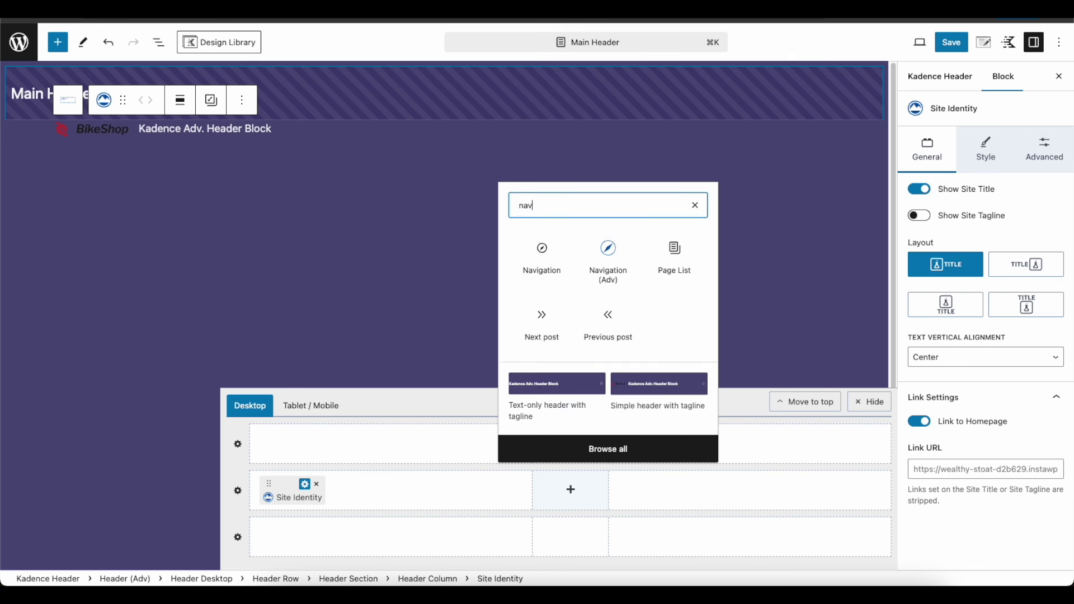
left_click(621, 278)
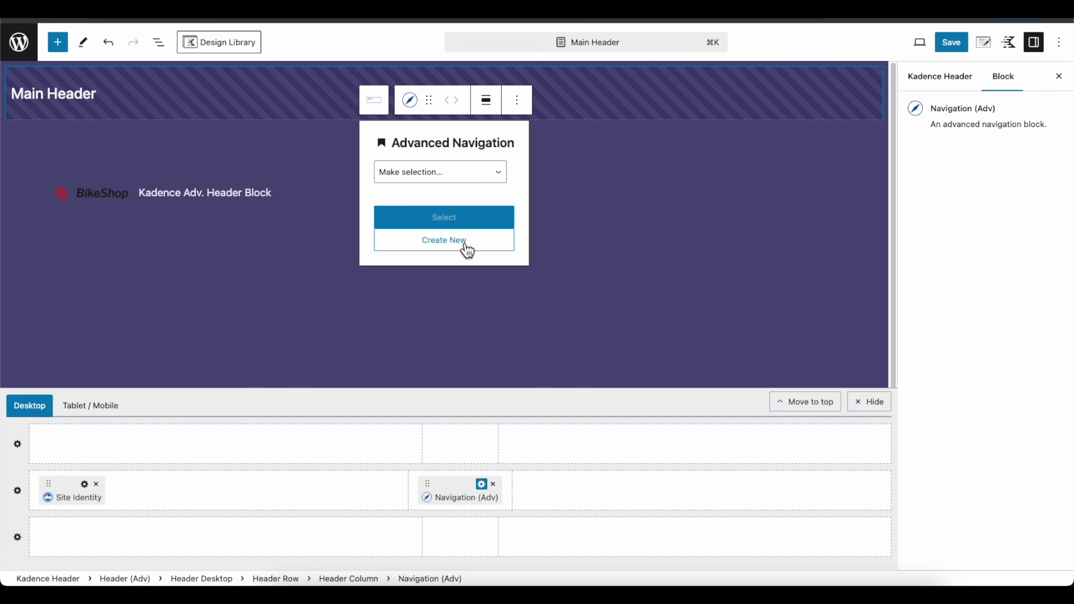
left_click(504, 181)
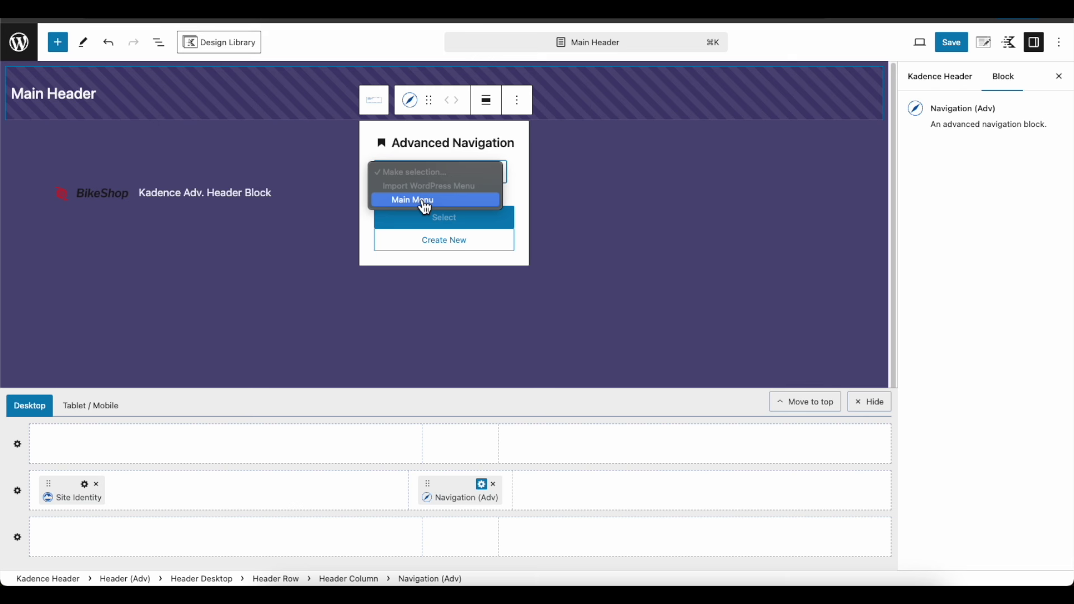
left_click(524, 193)
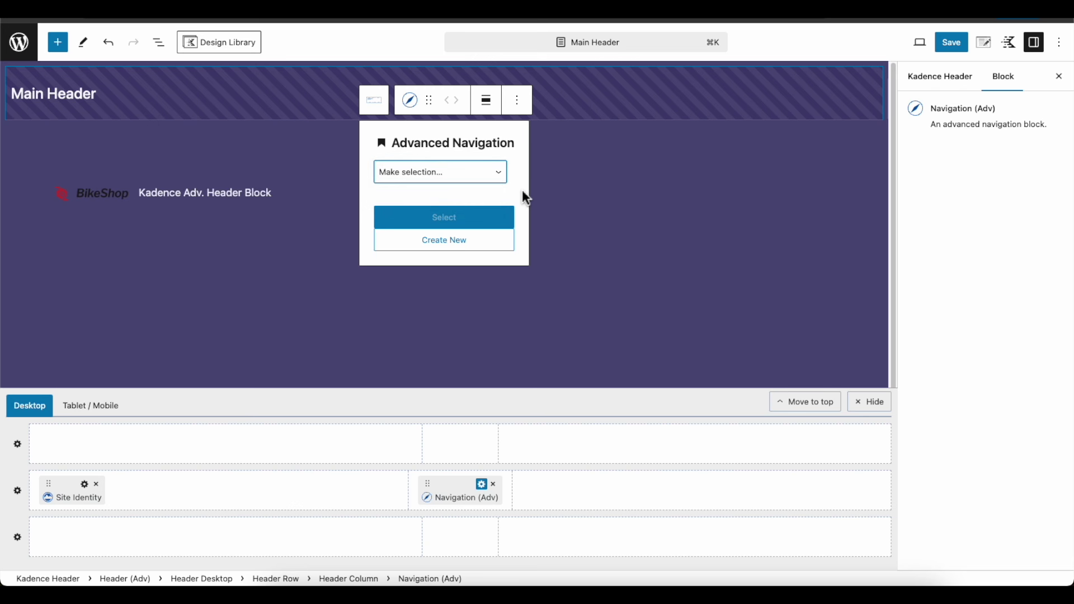
left_click(460, 250)
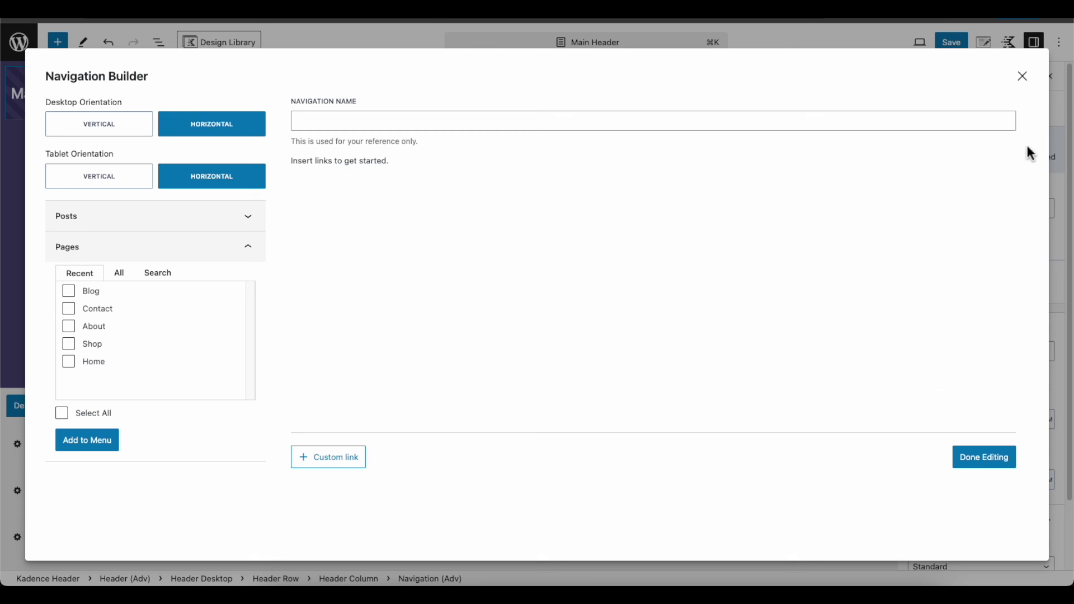
left_click(1030, 85)
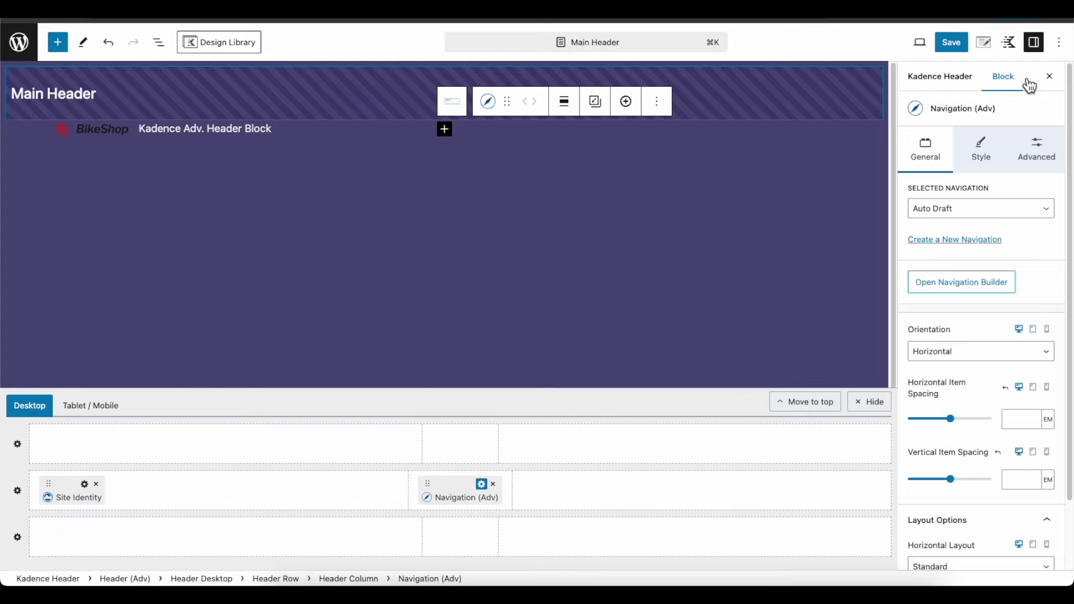
left_click(964, 244)
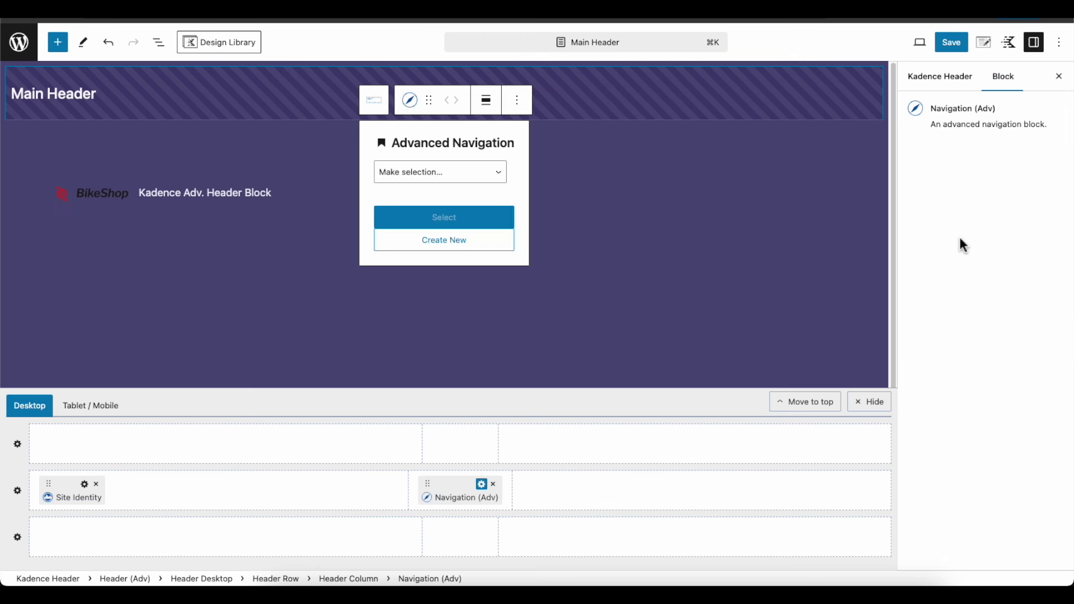
Import the WordPress menu Main Menu into the navigation block and set its tablet orientation to vertical
left_click(480, 179)
left_click(440, 201)
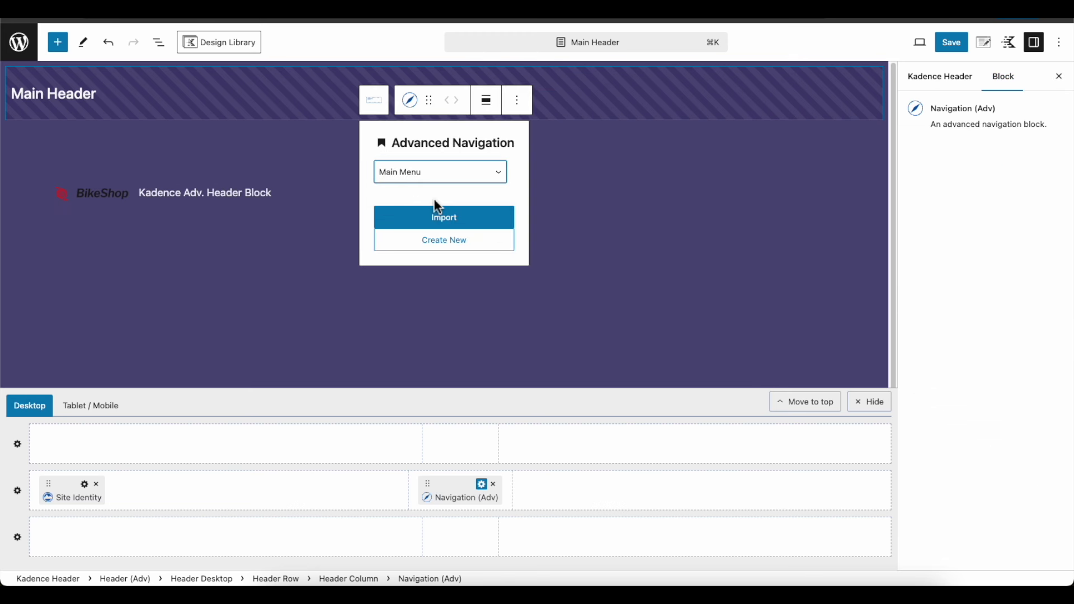
left_click(451, 220)
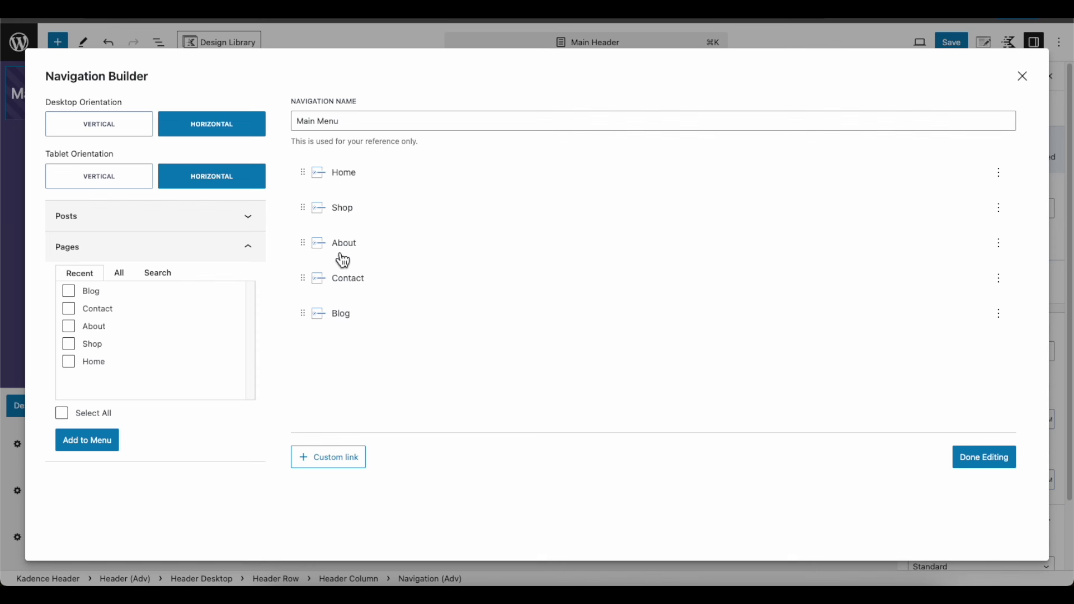
left_click(120, 187)
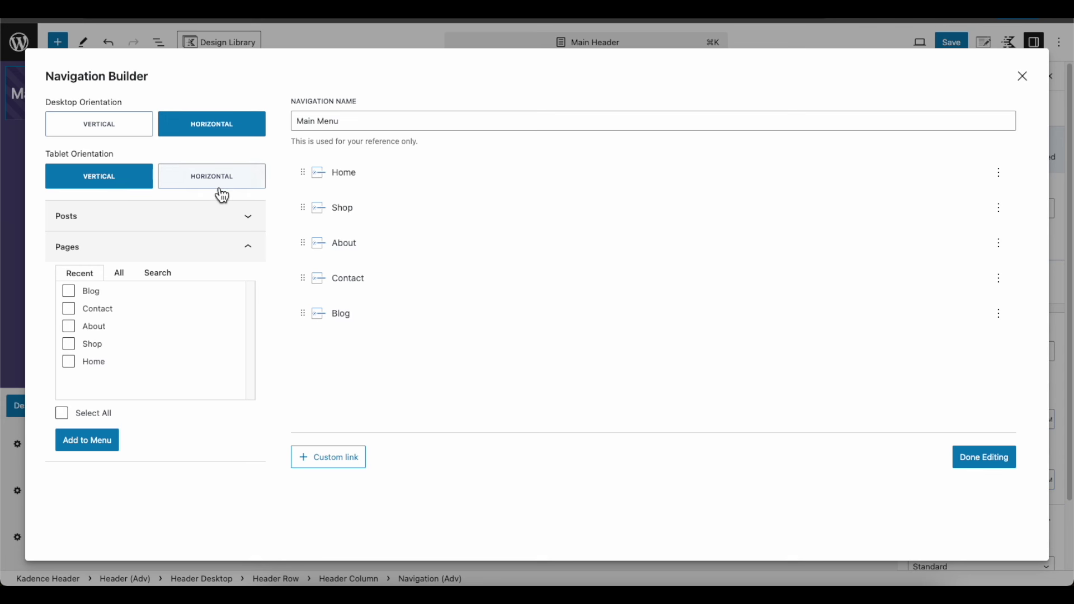
left_click(990, 460)
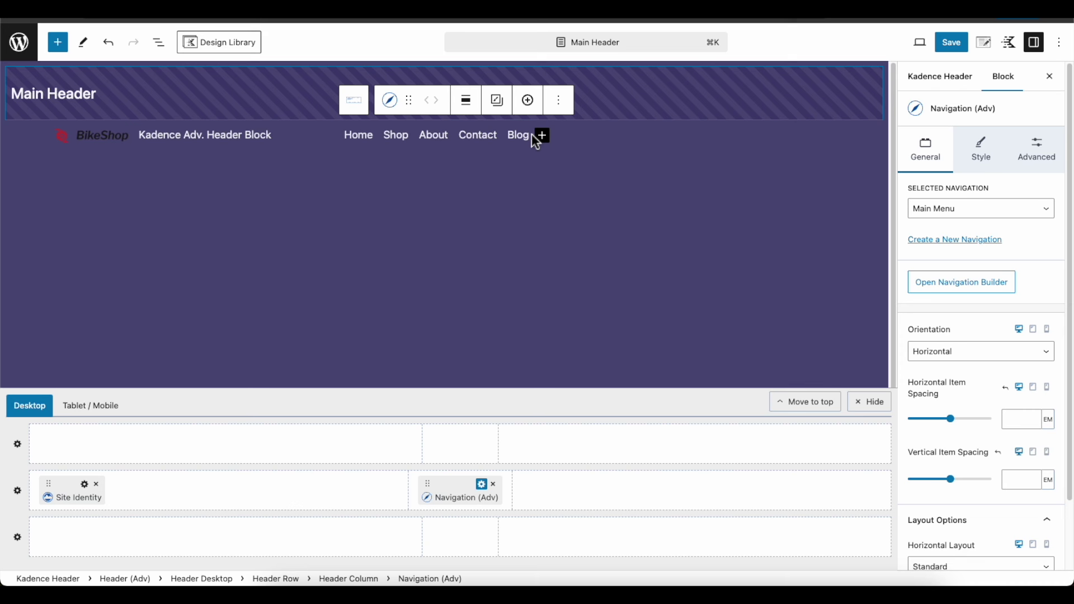
Turn off the site title in the Site Identity block's general settings
left_click(108, 137)
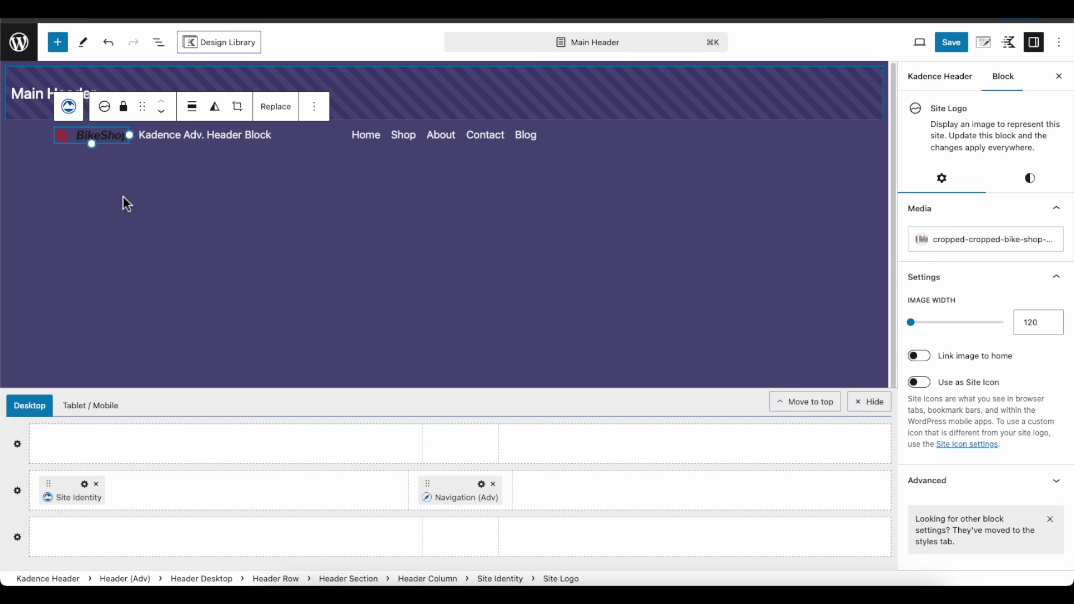
left_click(92, 493)
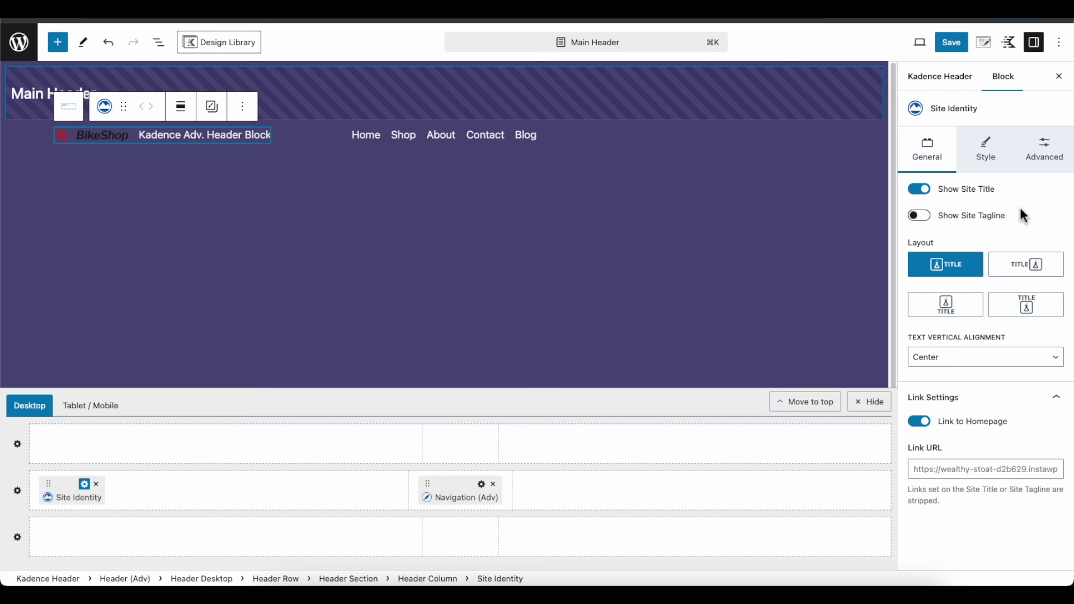
mouse_move(172, 509)
left_click(988, 163)
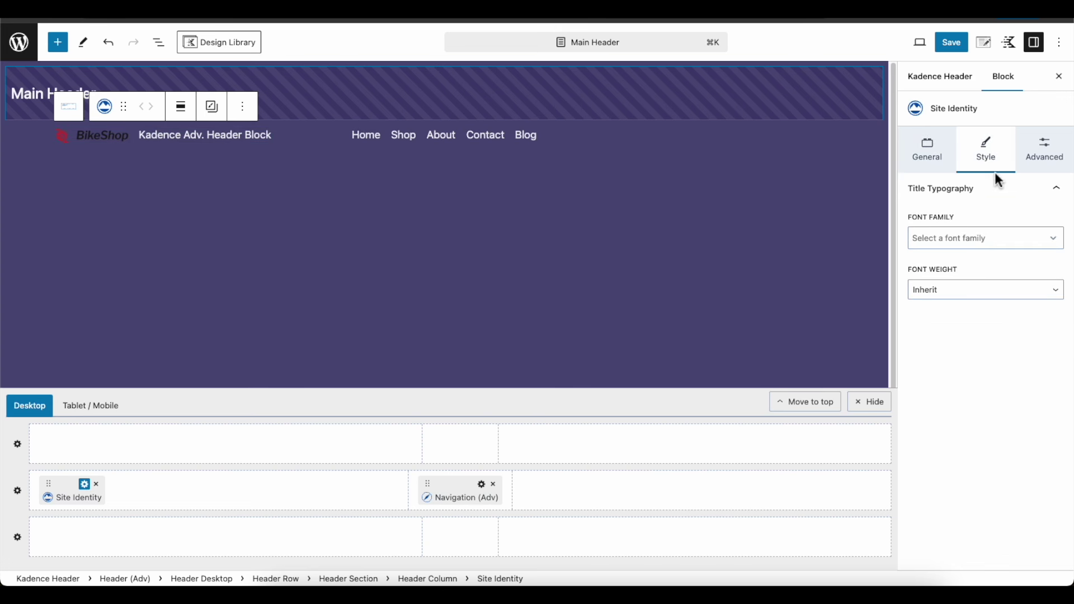
left_click(926, 161)
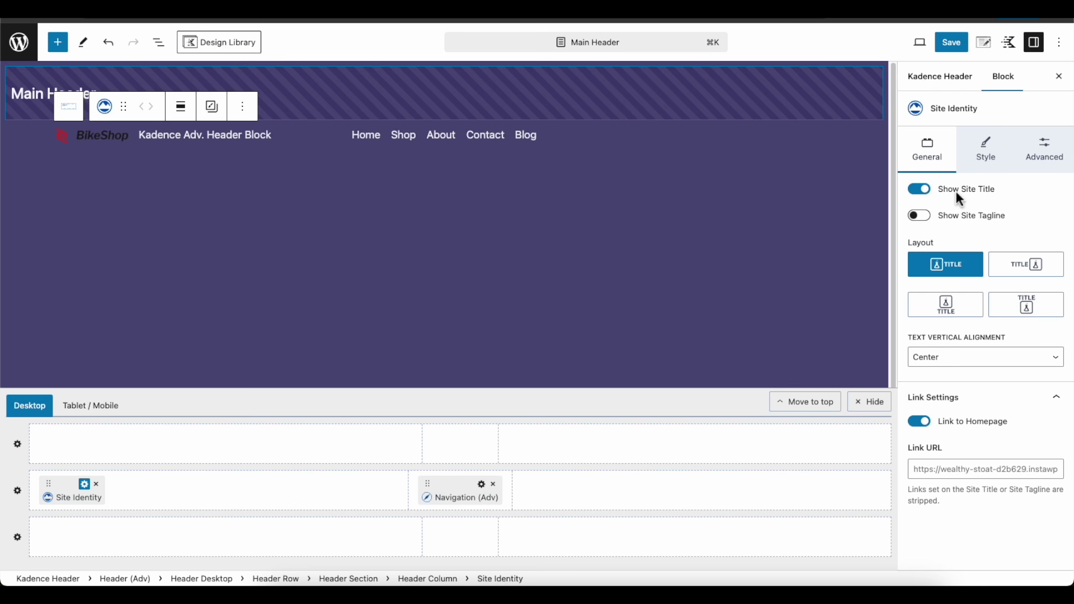
left_click(920, 190)
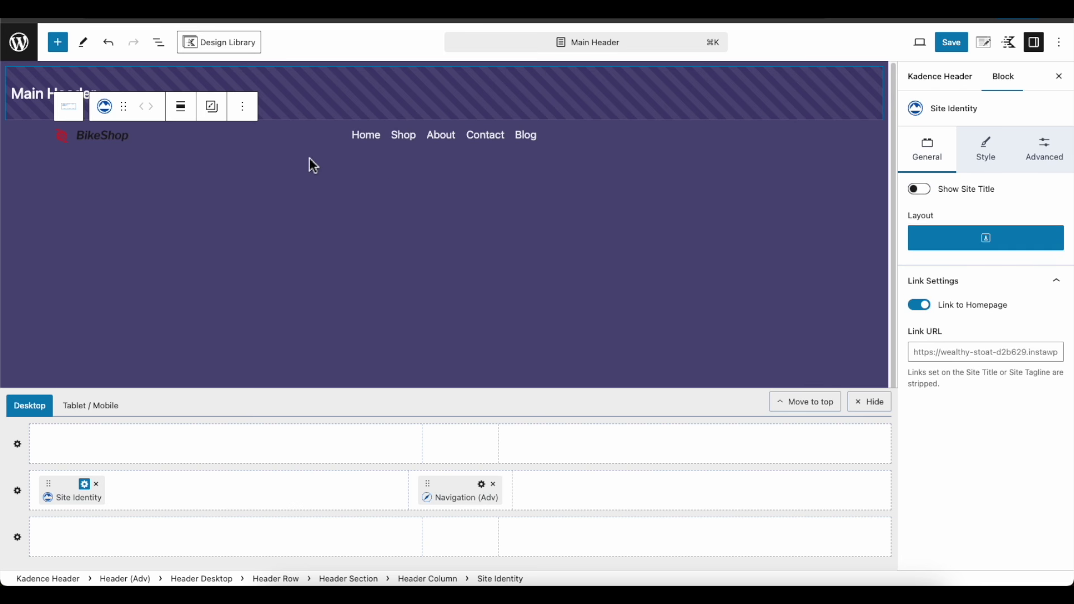
Replace the site logo with bike-shop-header-logo-dark.png from the media library
left_click(95, 141)
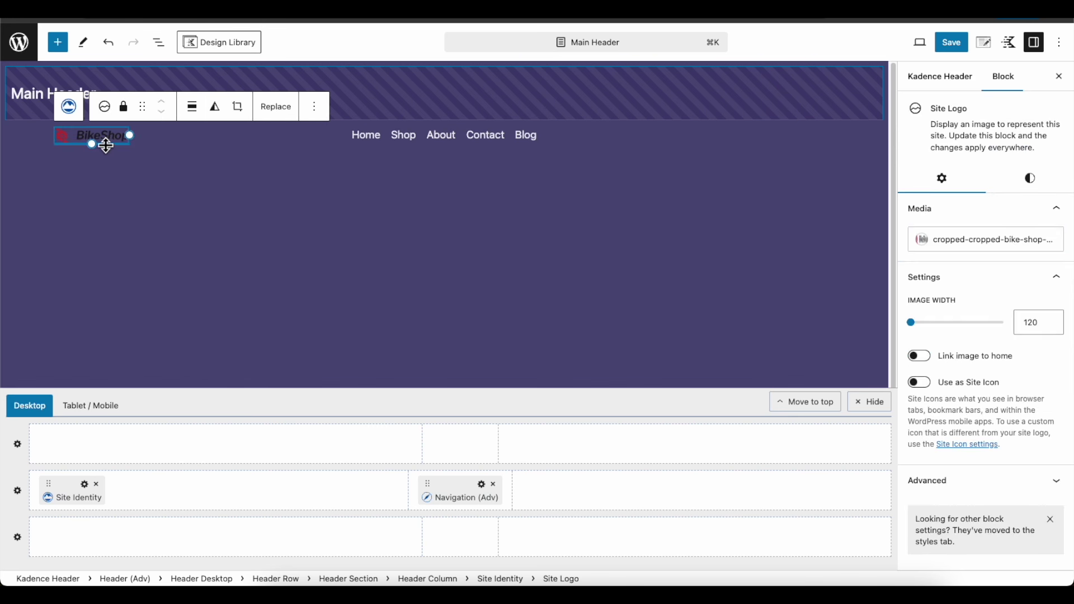
left_click(286, 119)
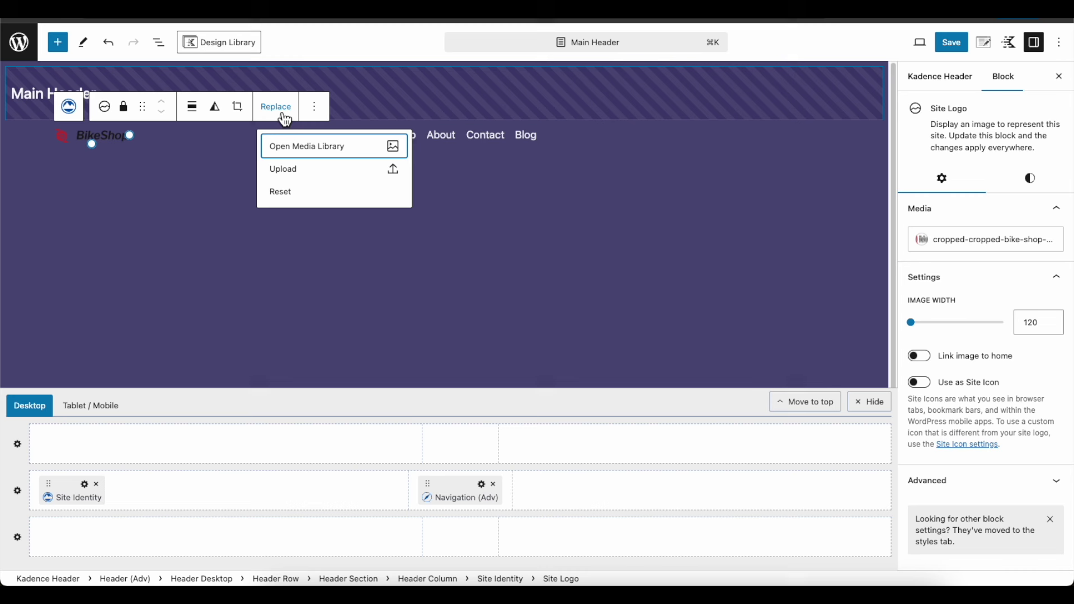
left_click(295, 156)
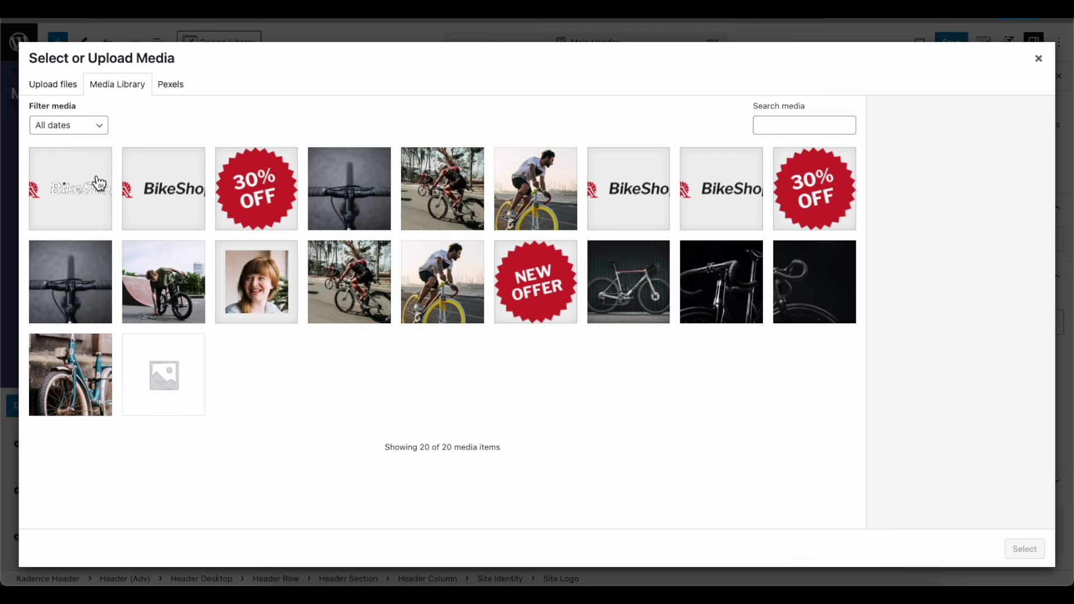
left_click(87, 203)
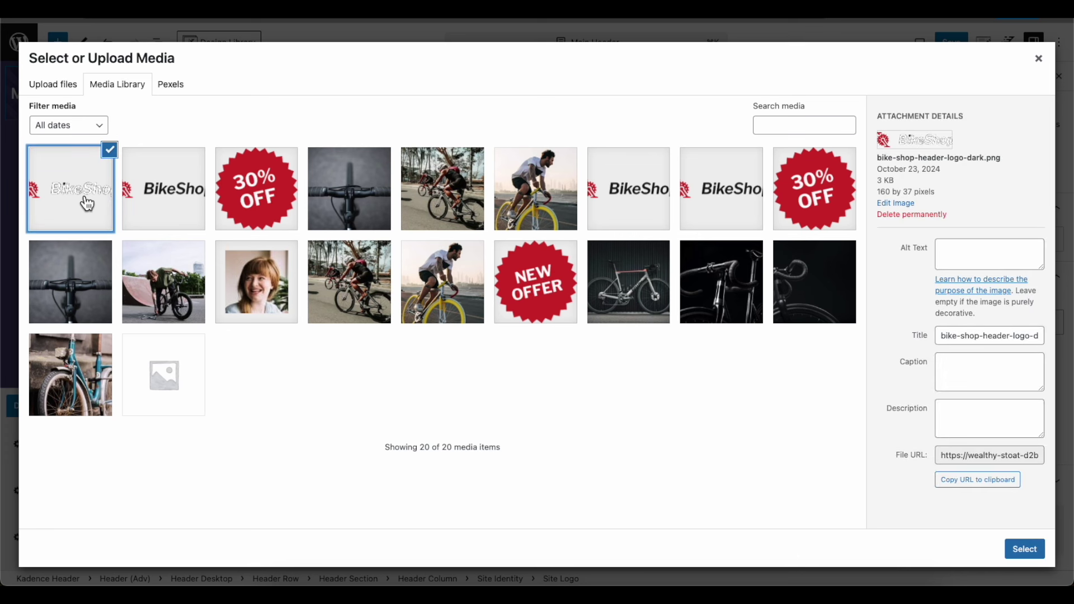
left_click(1035, 550)
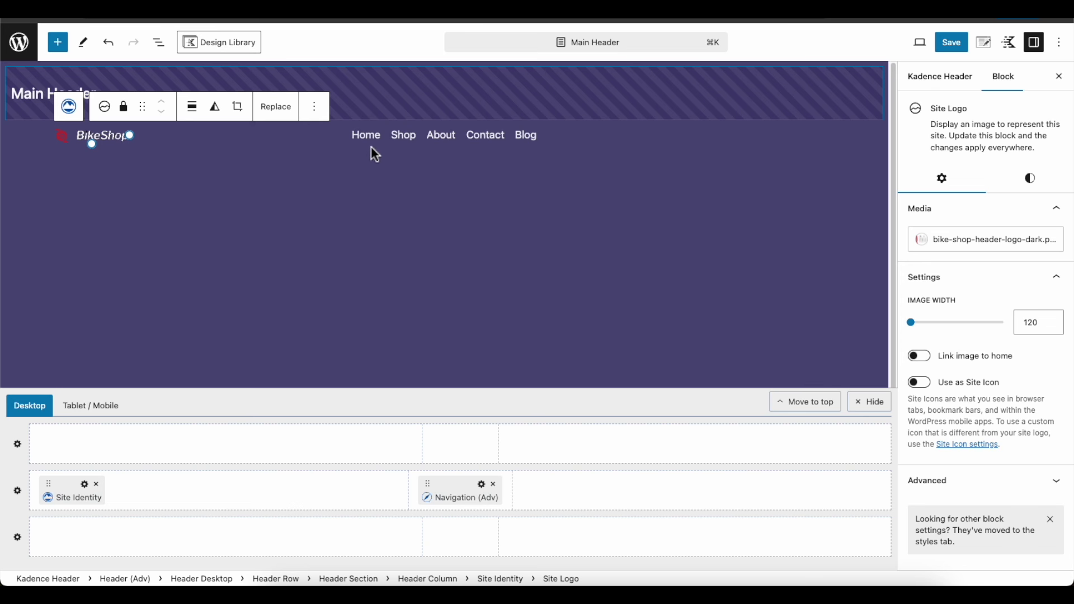
Add a Buttons (Adv) block to the right section of the desktop Middle Row and label its button "Call to Action"
left_click(729, 491)
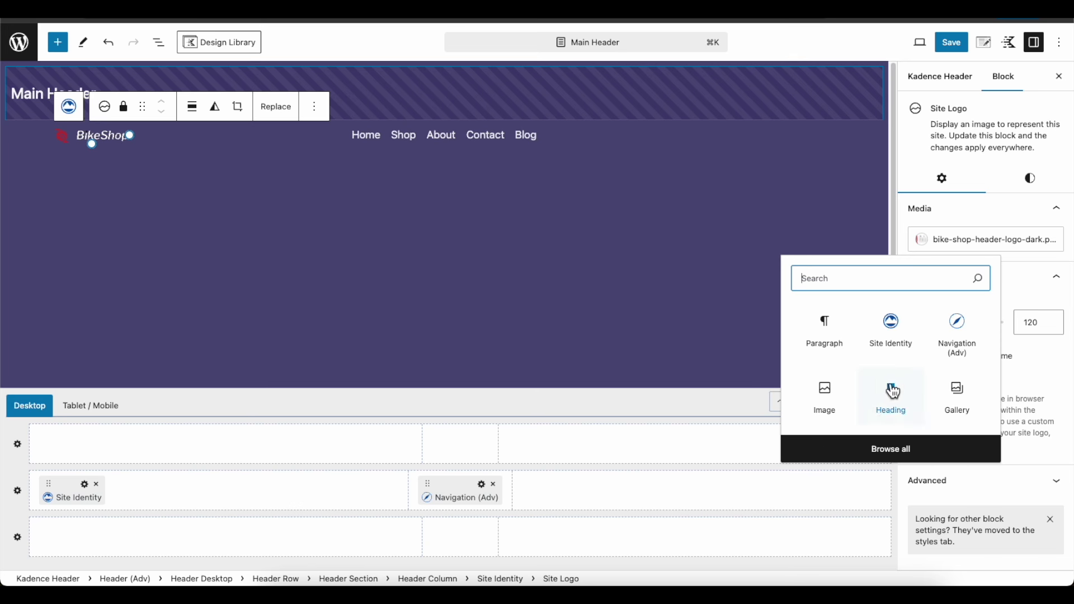
type("Button")
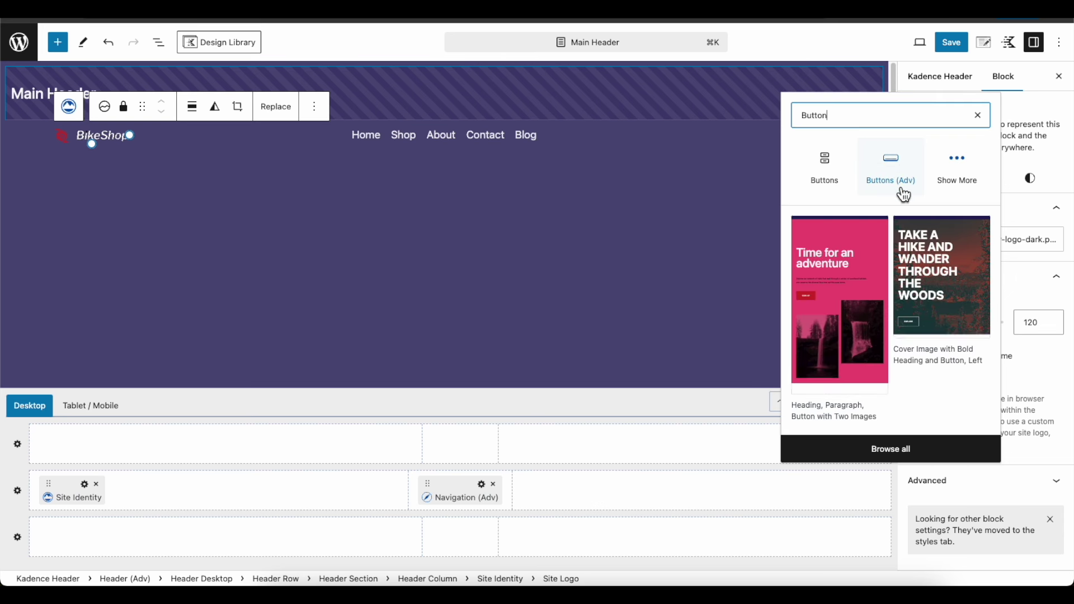
left_click(892, 168)
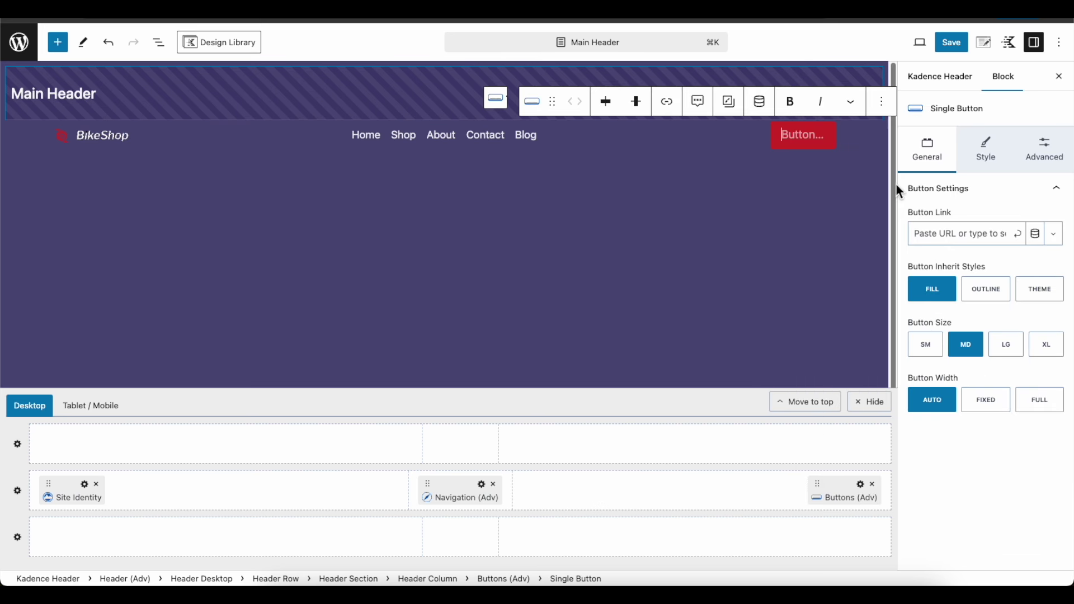
left_click(813, 150)
type("Call")
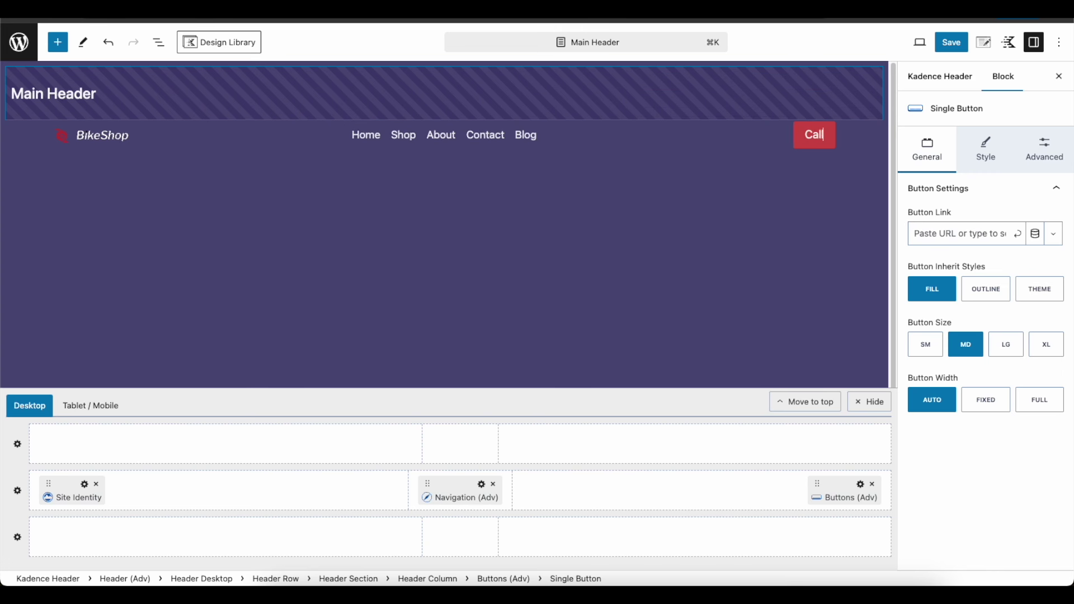
type(" to Action")
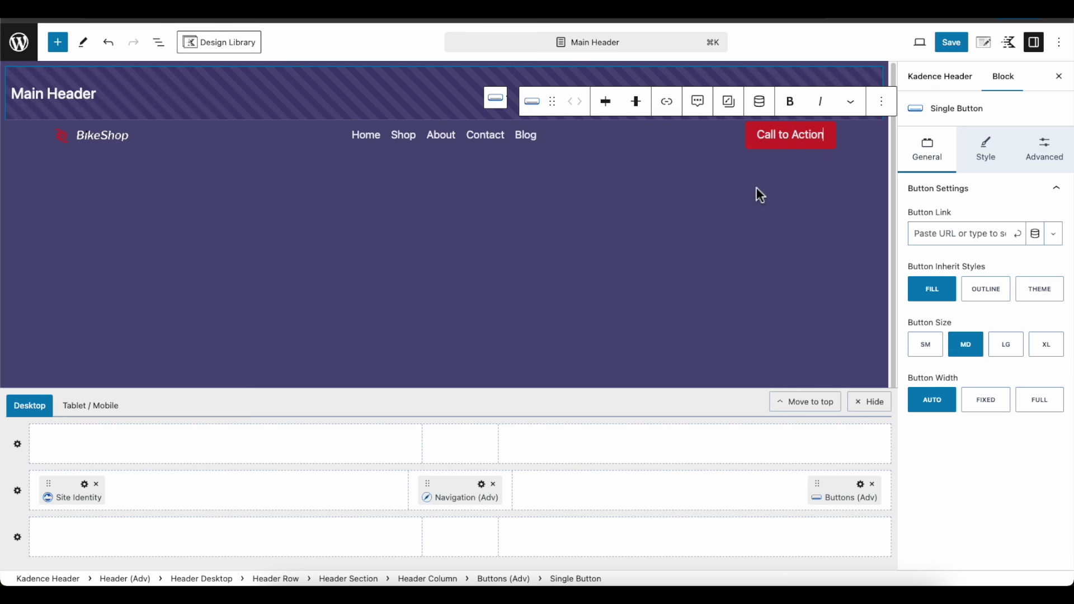
Set the Call to Action button's border color to CE292A and its text color to F8F9FA
left_click(989, 158)
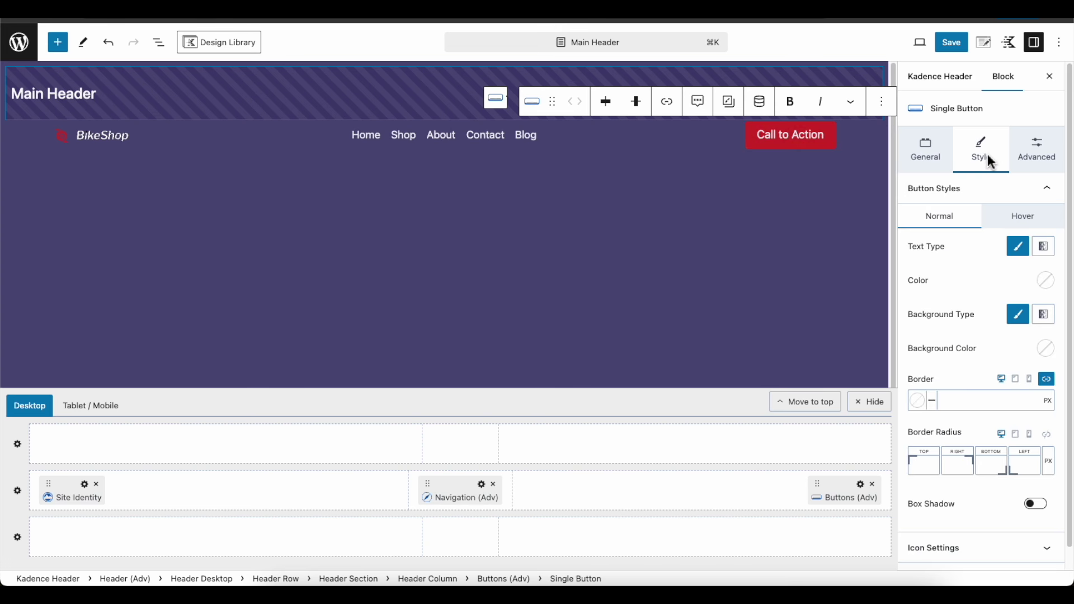
left_click(920, 406)
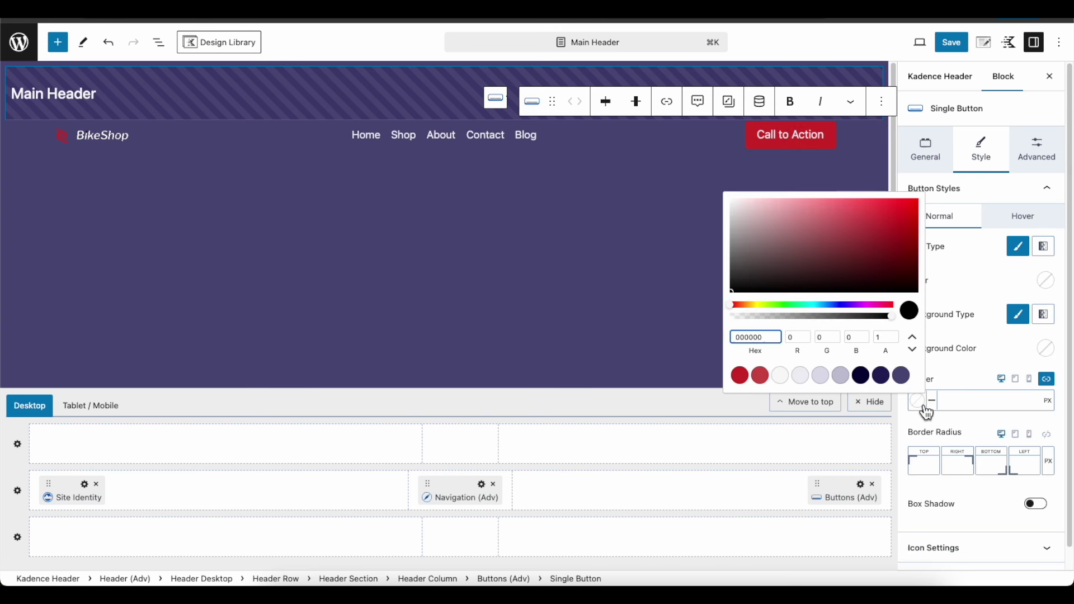
left_click(740, 377)
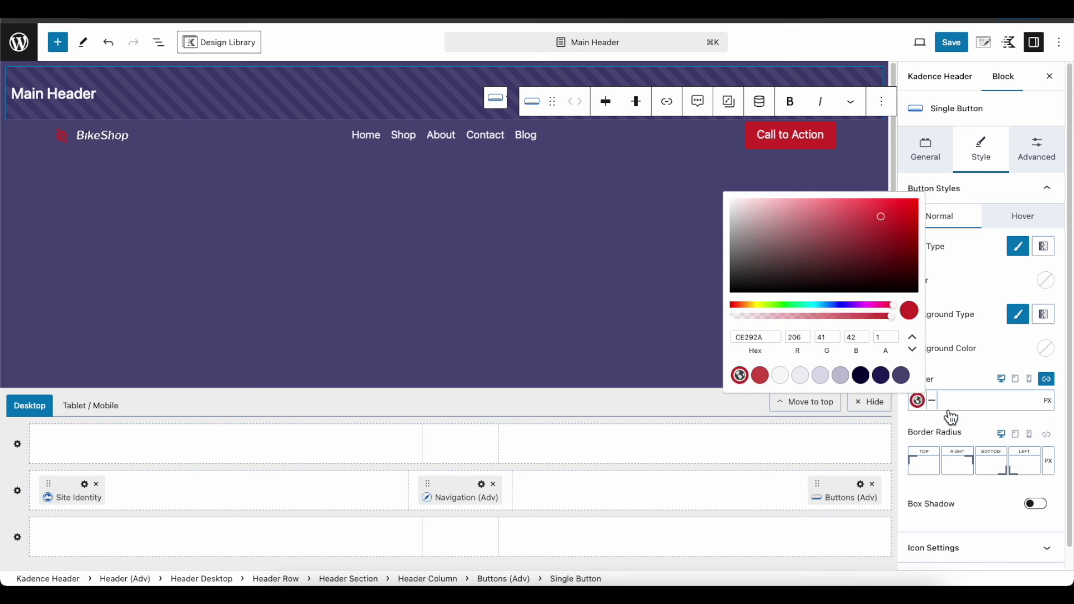
left_click(976, 372)
left_click(1054, 285)
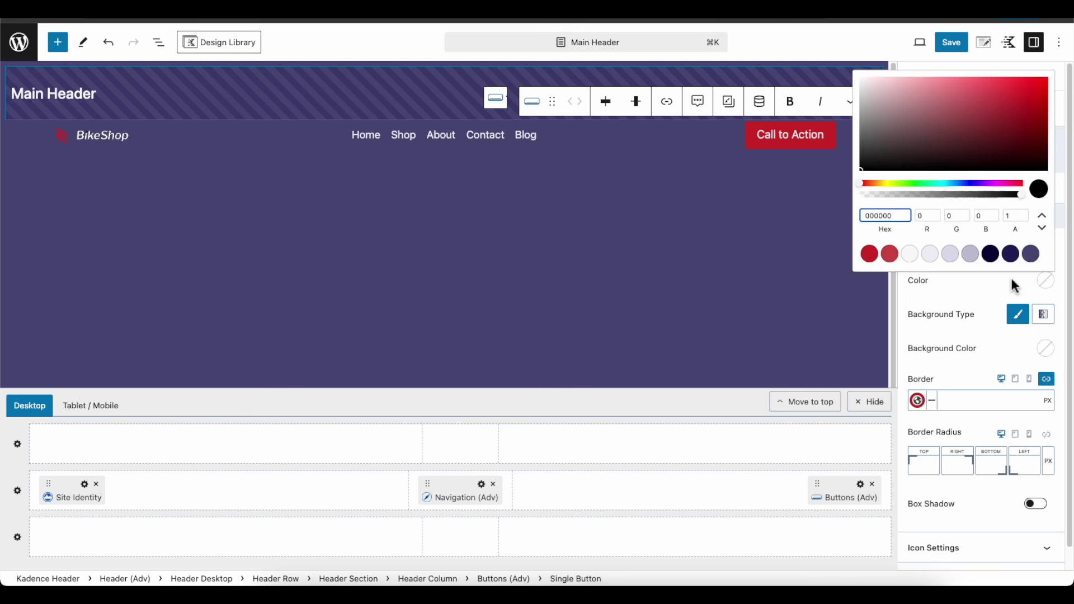
left_click(910, 255)
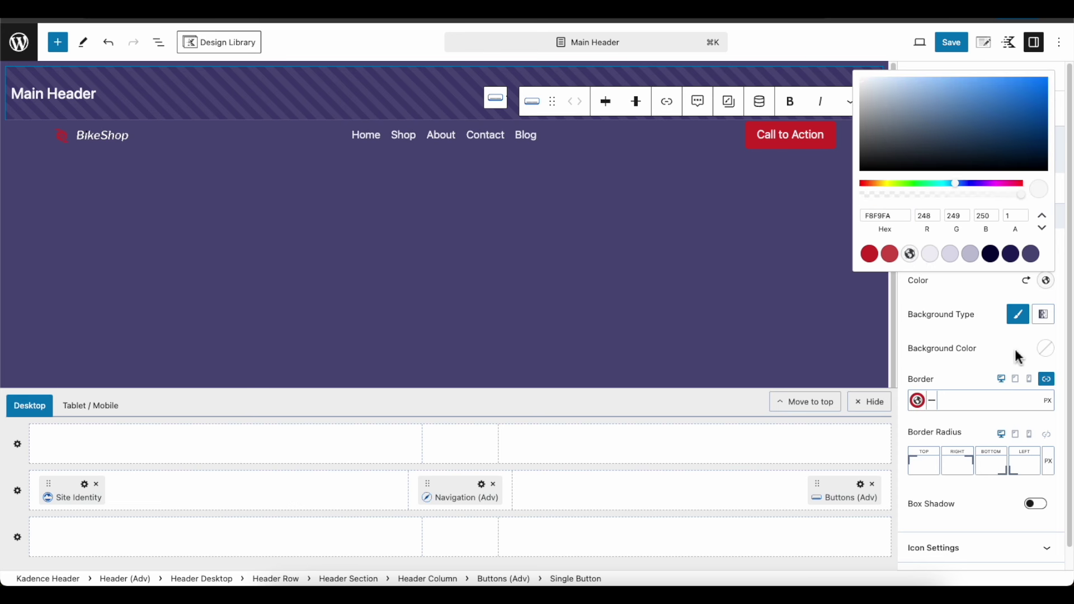
Set the button's background color to D04B4C at 0.5 opacity and its border width to 1 px
left_click(1017, 357)
left_click(1045, 348)
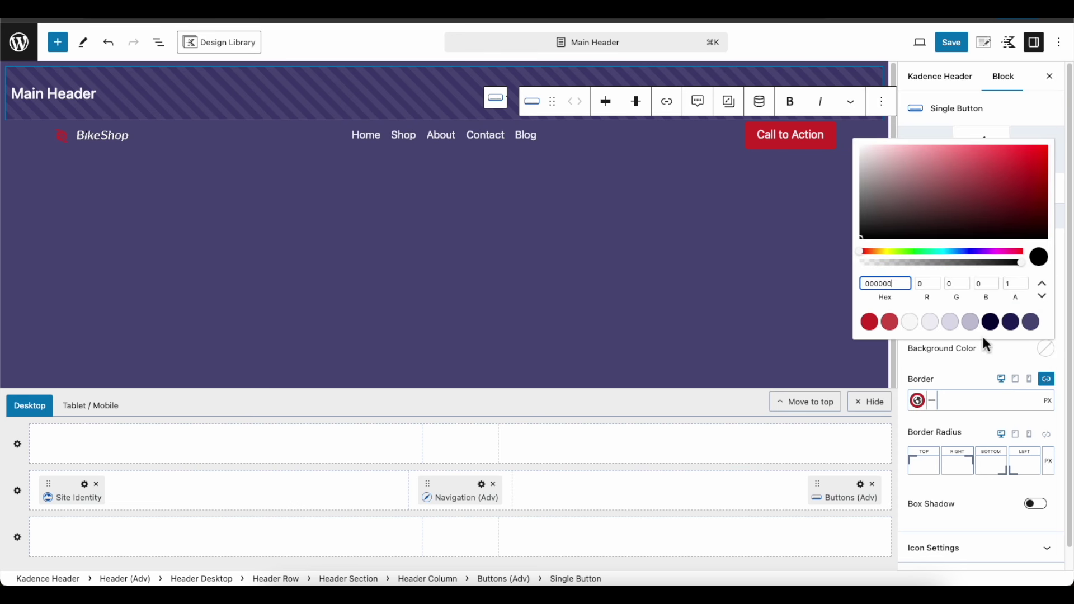
left_click(890, 323)
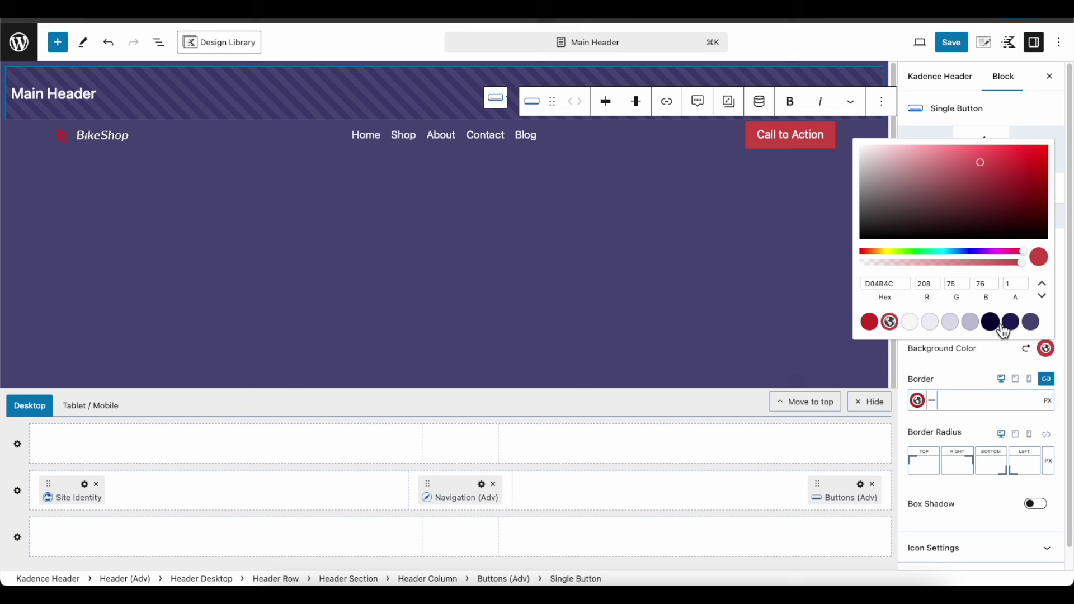
left_click(1015, 283)
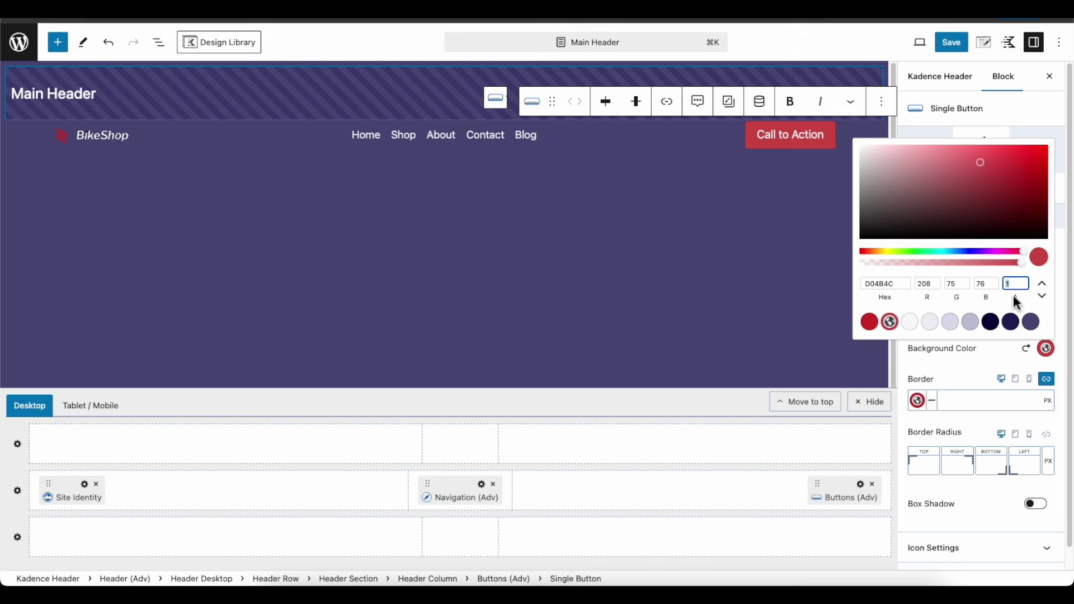
left_click_drag(1021, 263, 946, 272)
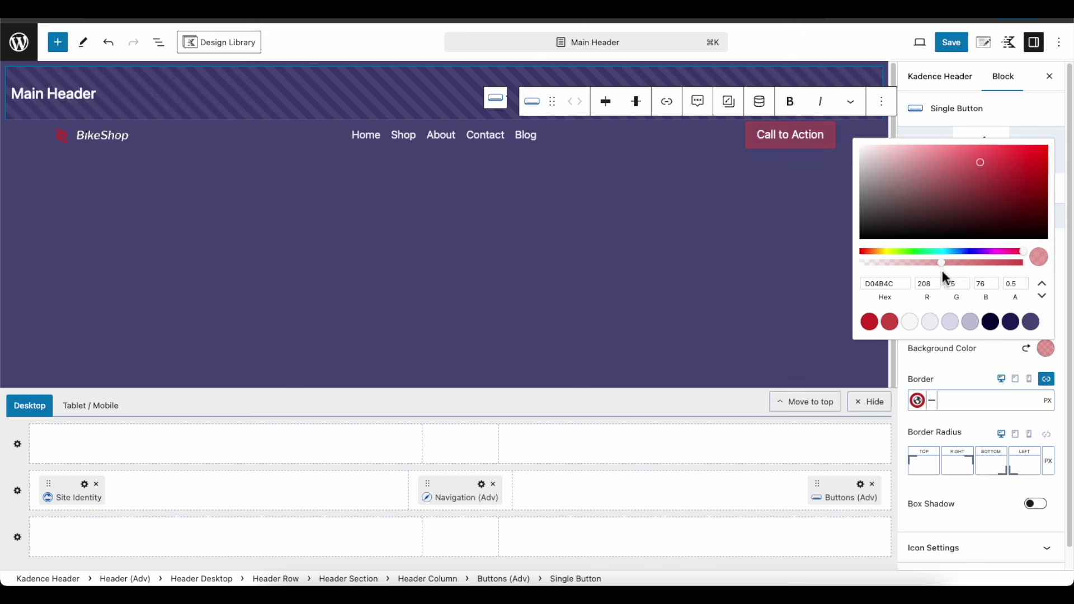
left_click(941, 408)
type("1")
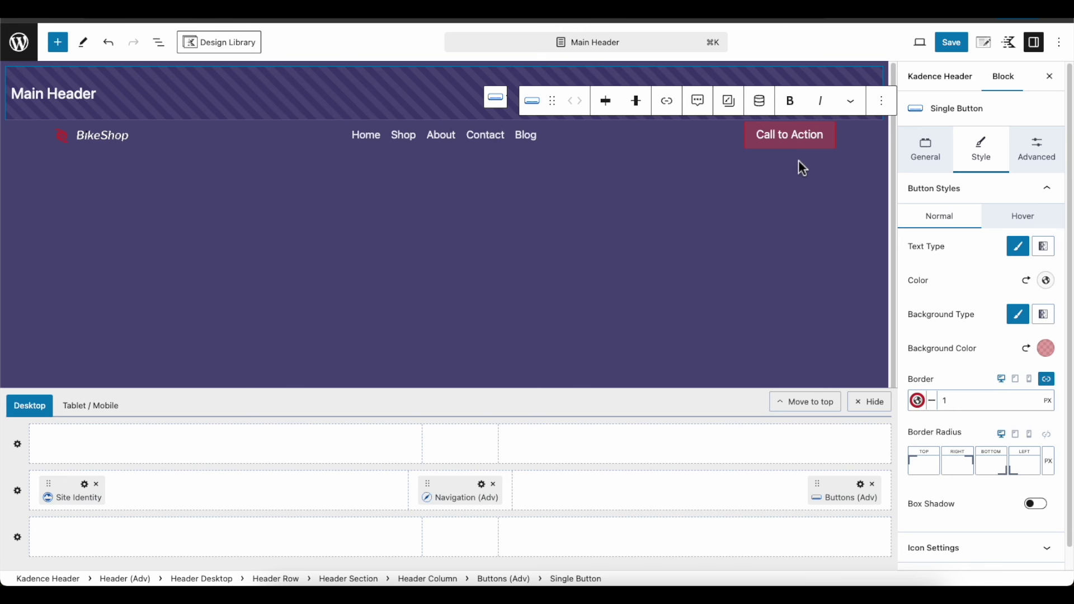
Set individual button padding to 3 px top and bottom and 12 px right and left
left_click(1035, 158)
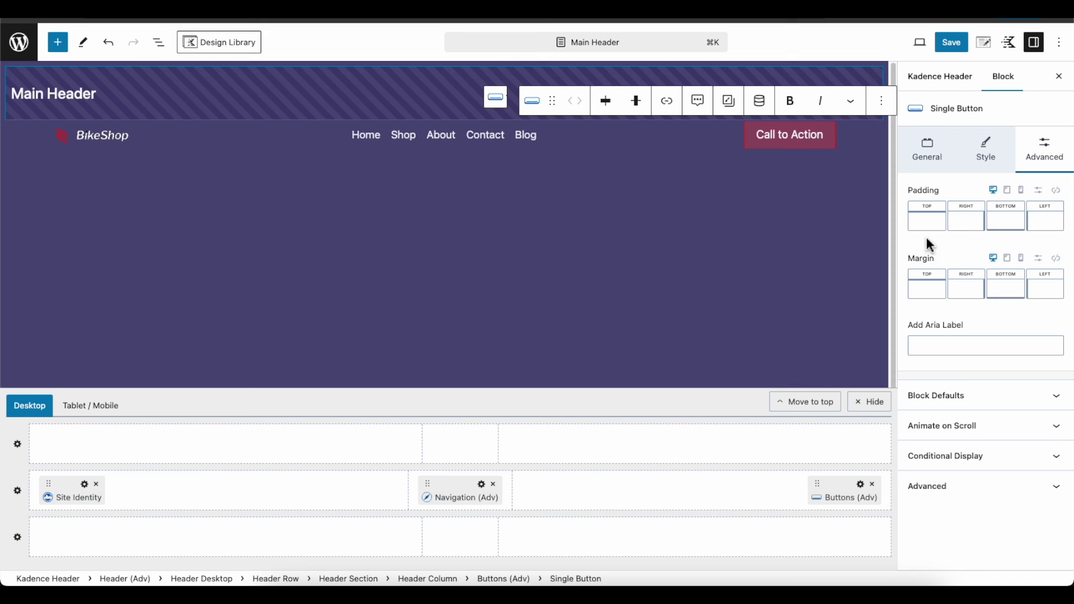
left_click(1039, 190)
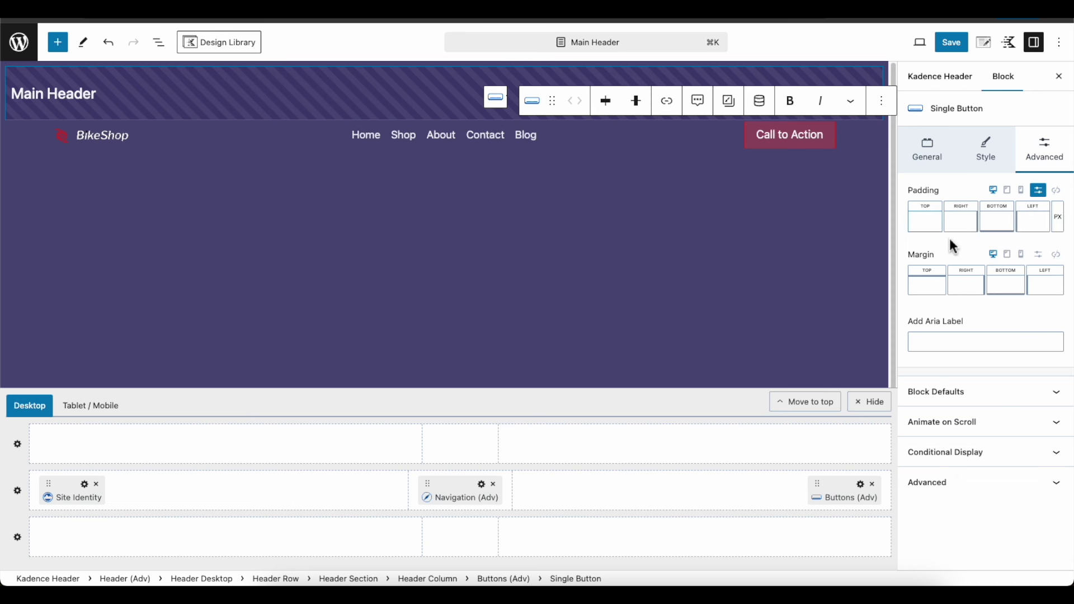
type("3")
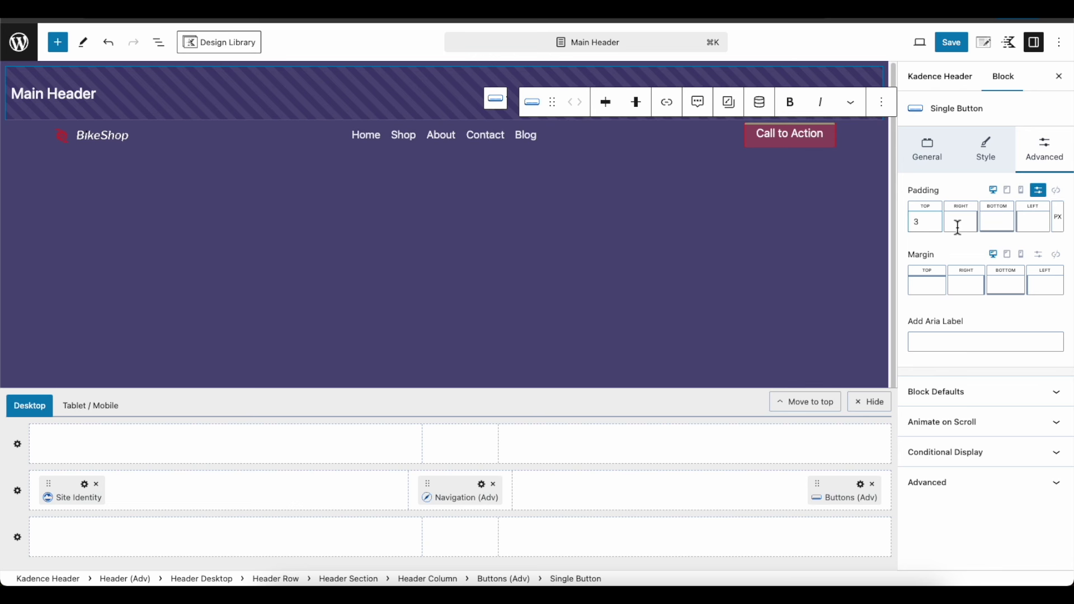
left_click(955, 222)
type("12")
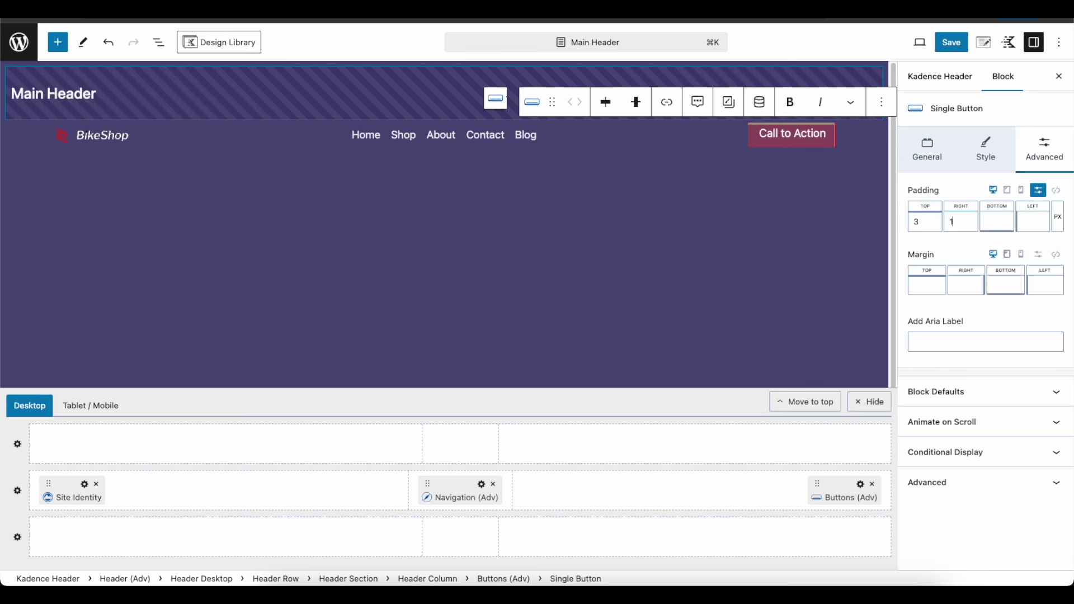
left_click(1033, 223)
type("12")
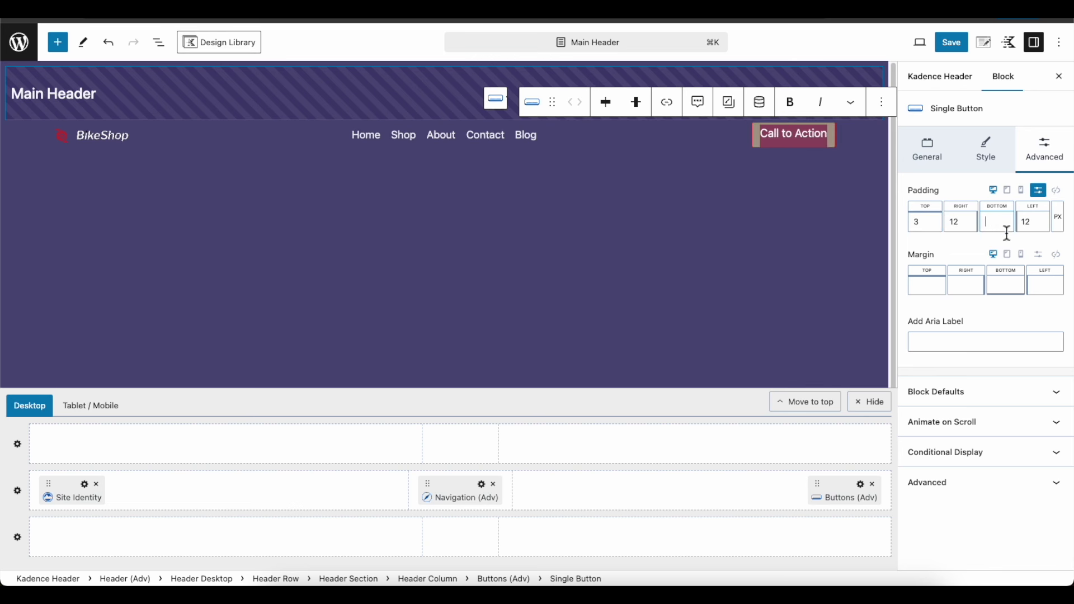
type("3")
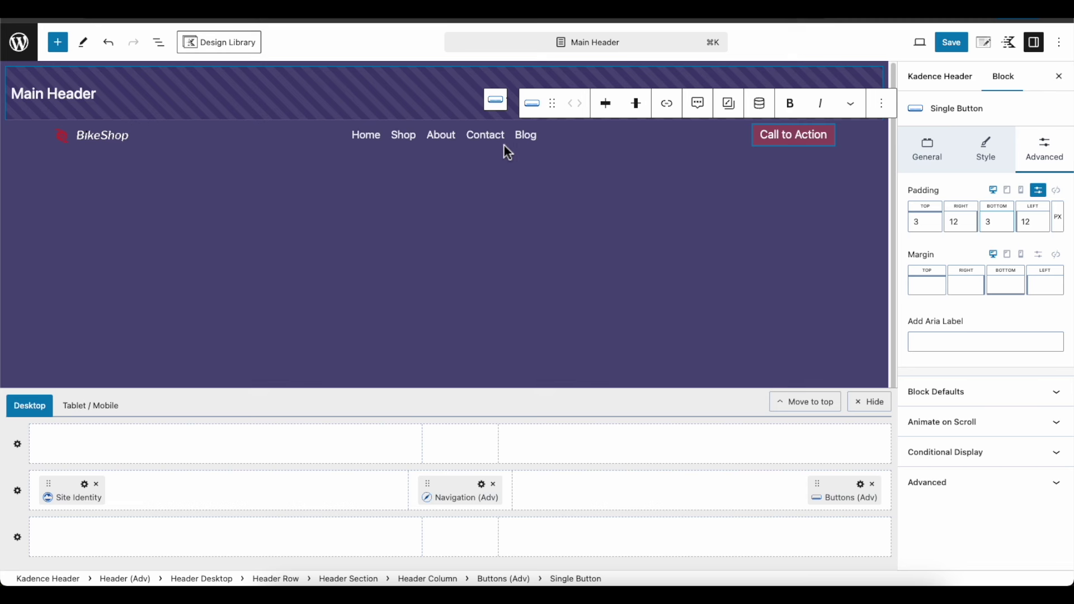
Leave the header editor for the WordPress dashboard and view the site's front end
left_click(19, 42)
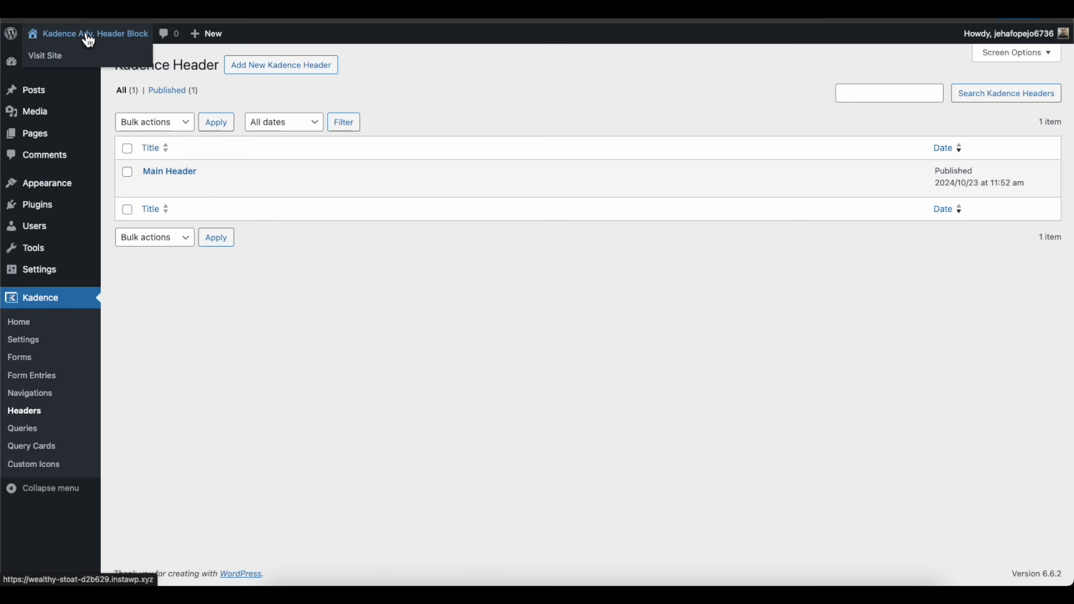
left_click(87, 36)
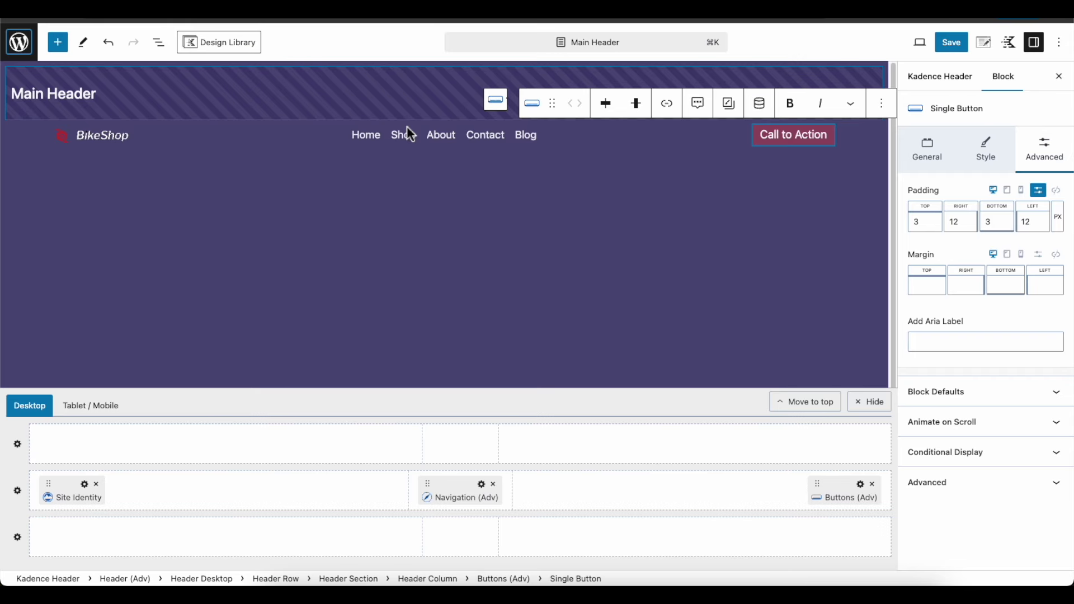
Set the Navigation (Adv) block's desktop horizontal item spacing to 1.2 em
left_click(481, 485)
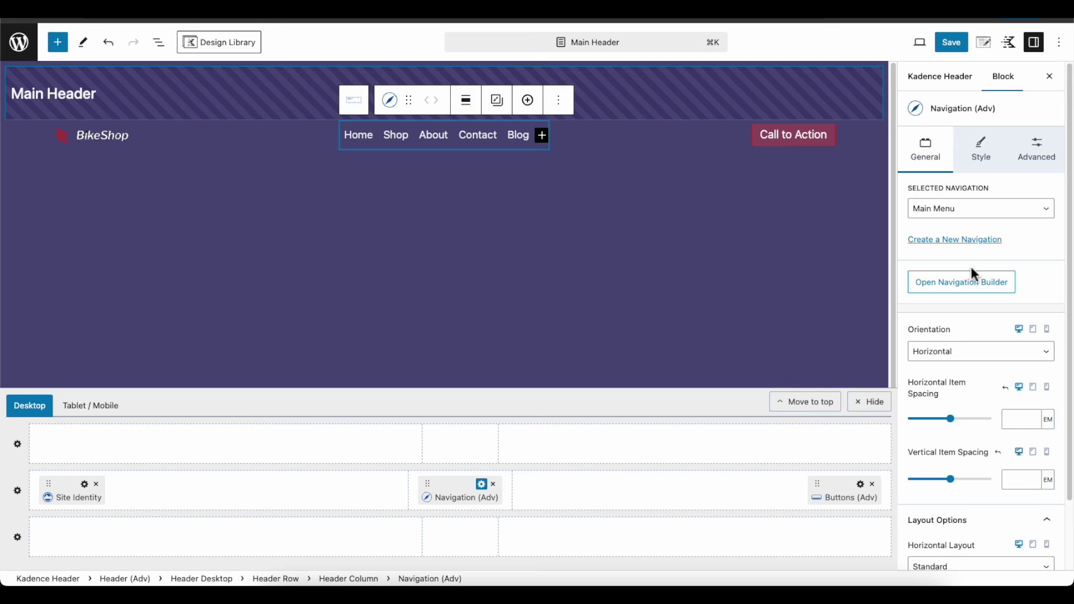
left_click(957, 422)
left_click(959, 424)
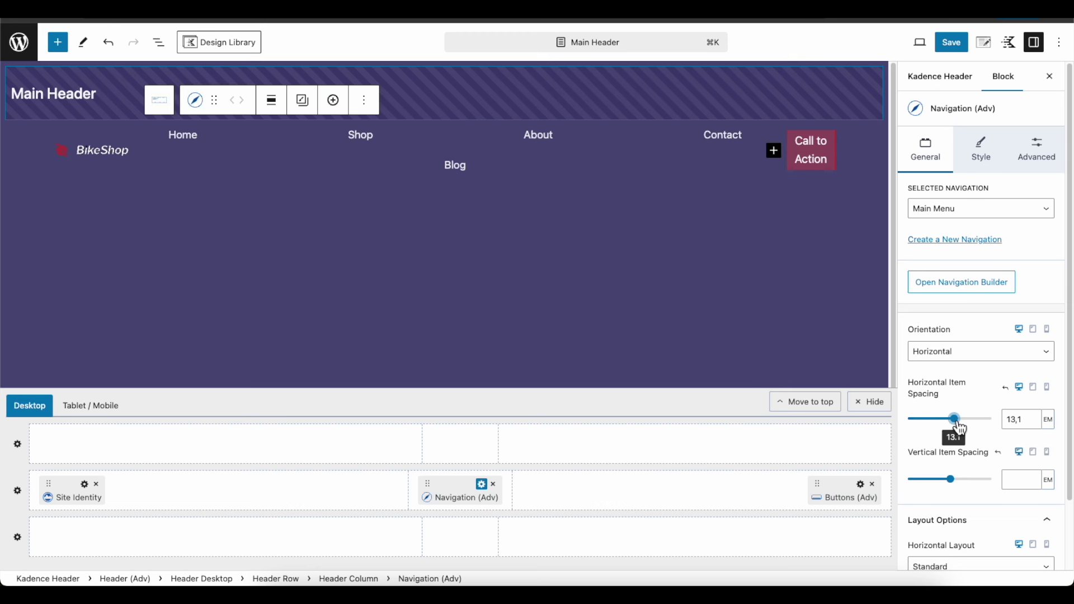
left_click_drag(958, 425, 920, 430)
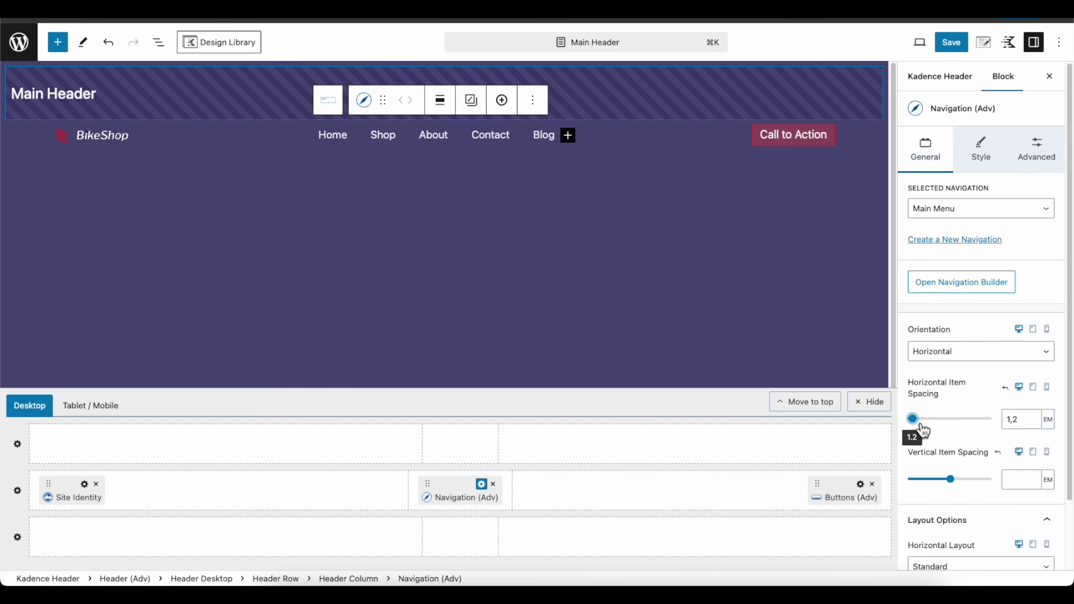
Try the Underline style on the navigation block's desktop view and restore the Standard style
left_click(980, 161)
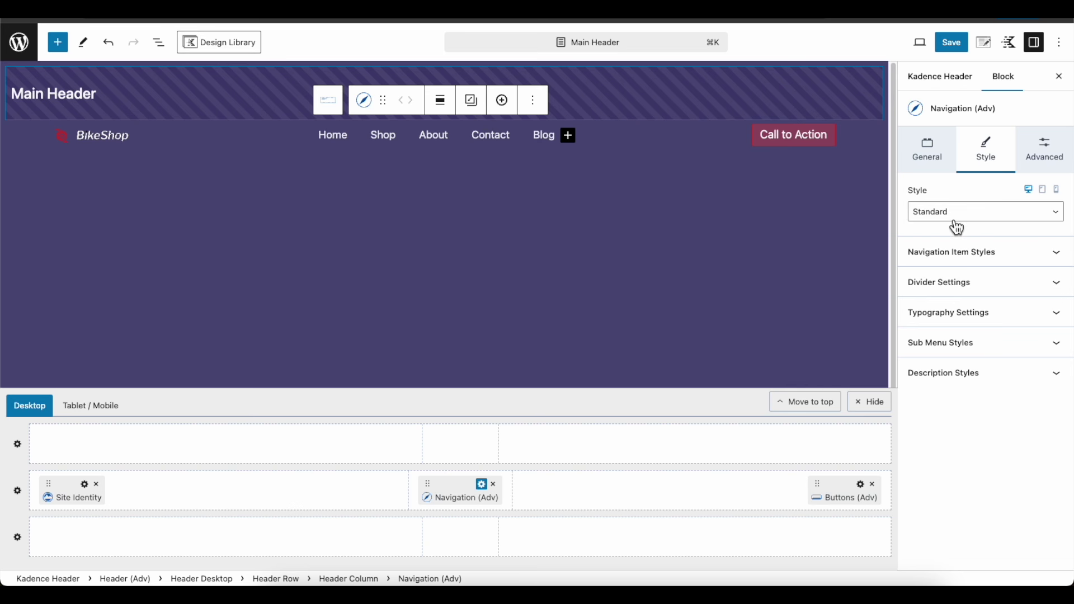
left_click_drag(932, 193, 908, 197)
left_click(950, 223)
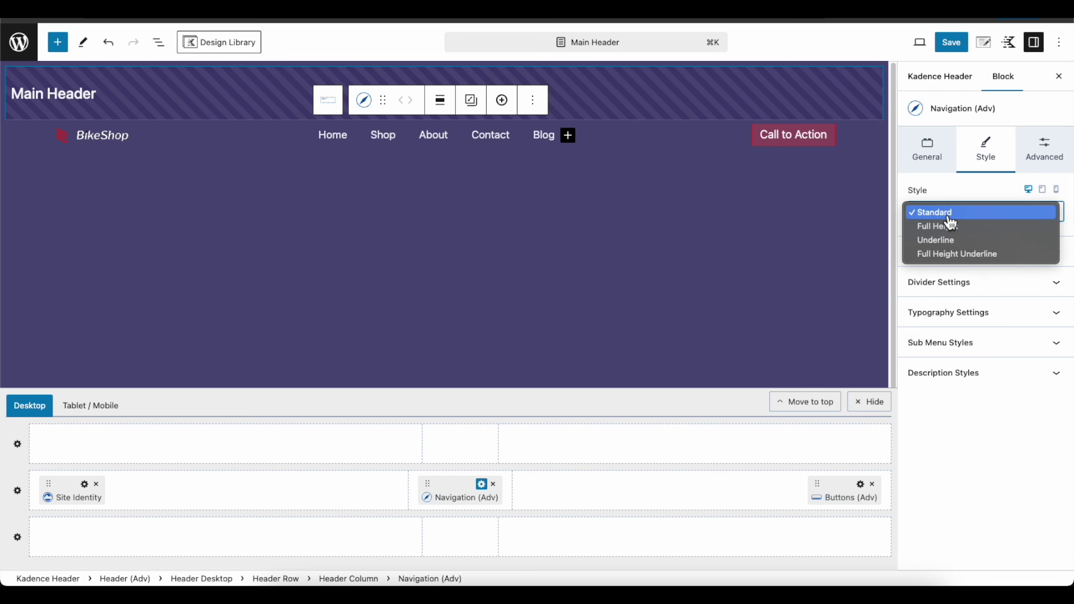
left_click(944, 243)
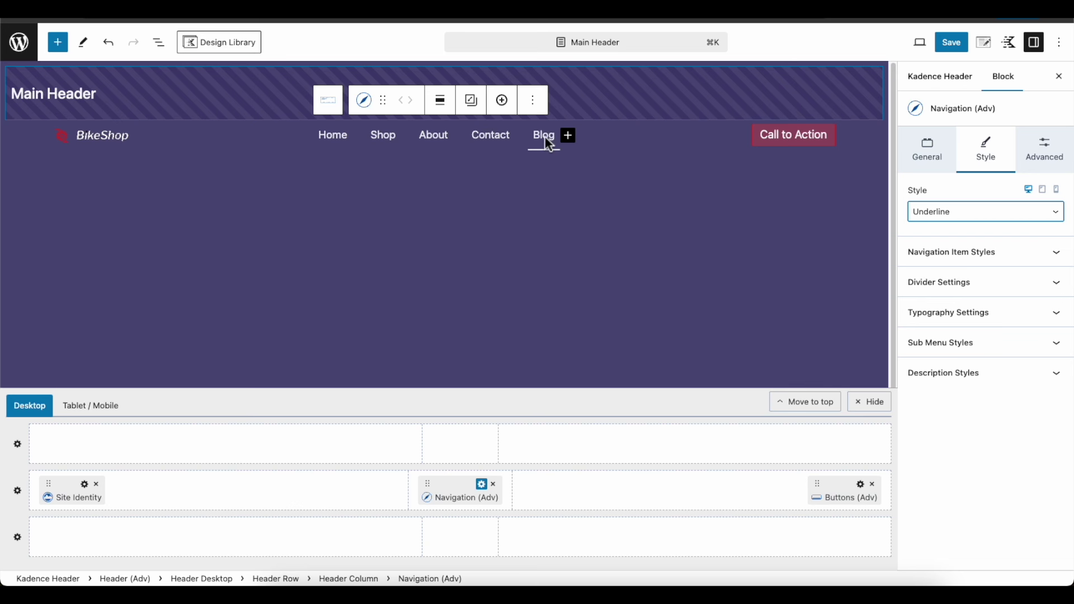
left_click(957, 223)
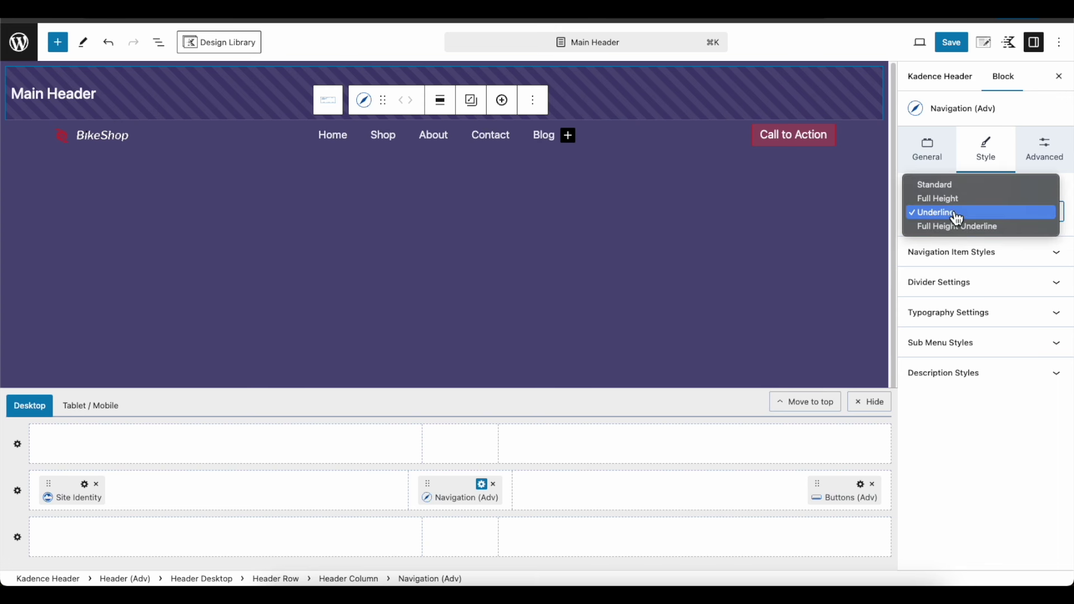
left_click(953, 186)
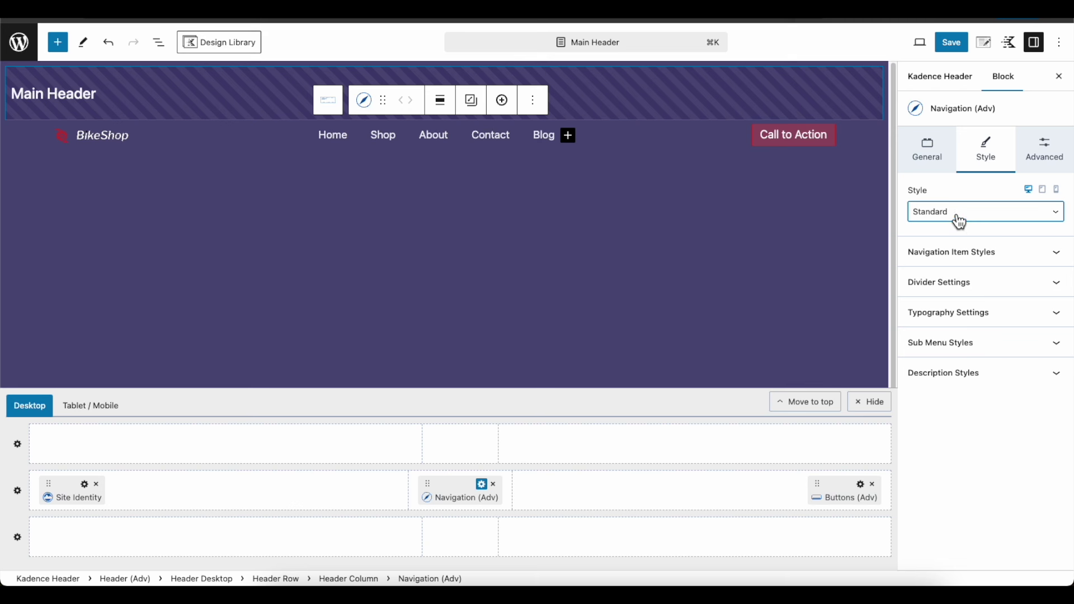
Set the navigation's desktop font size to MD and the hover color of its items to FF696A
left_click(955, 327)
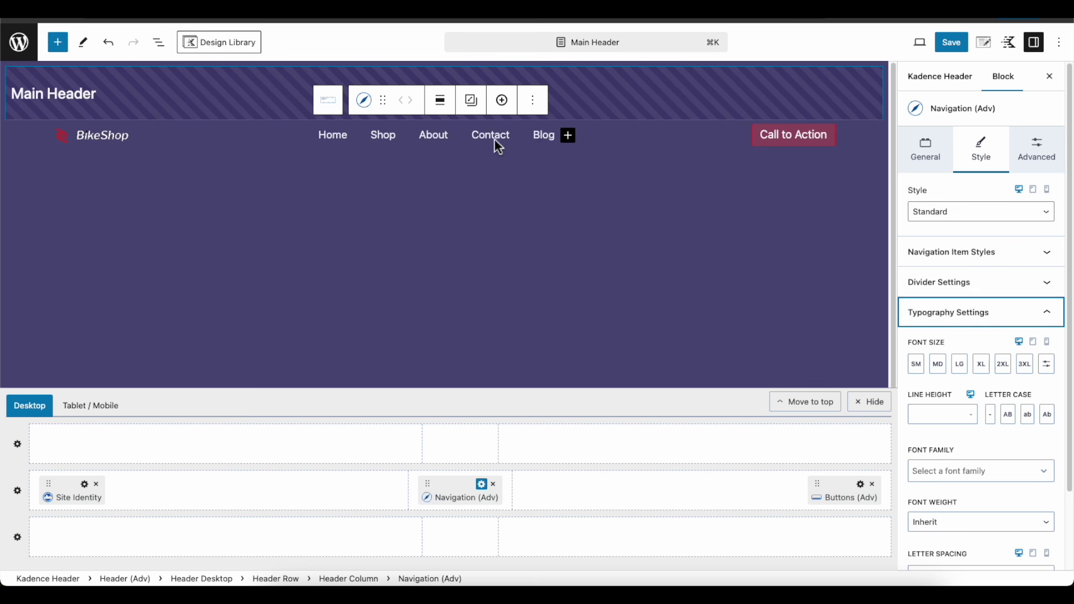
left_click(940, 366)
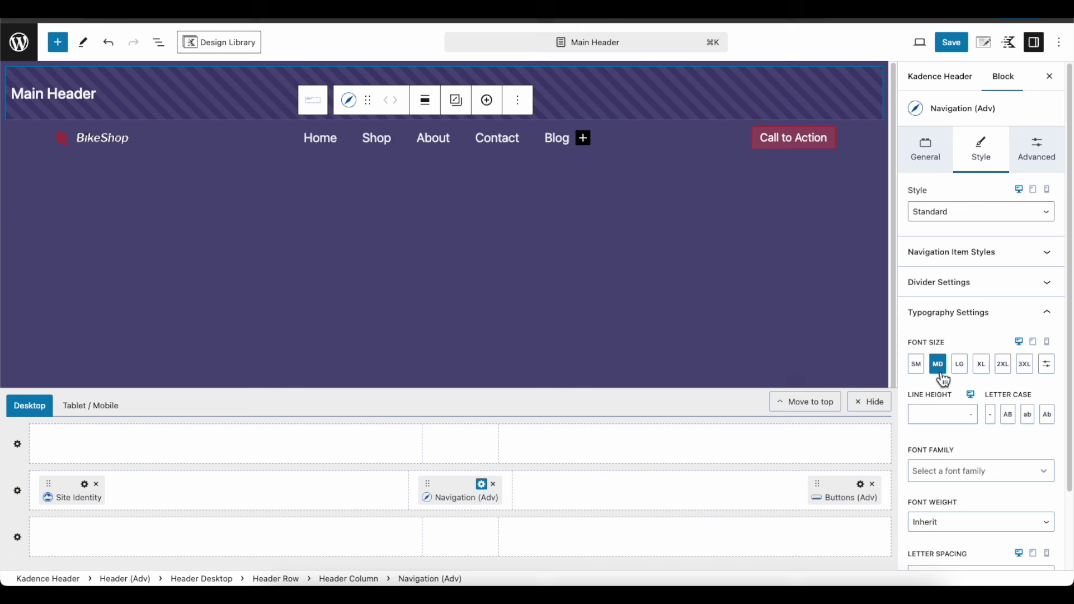
left_click(964, 264)
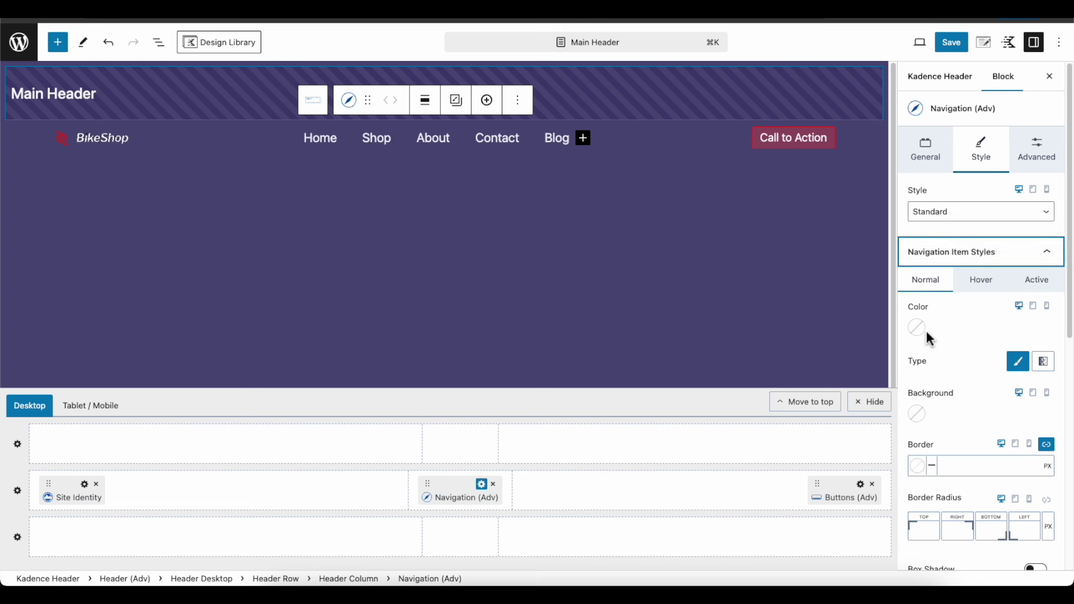
left_click(990, 281)
left_click(927, 339)
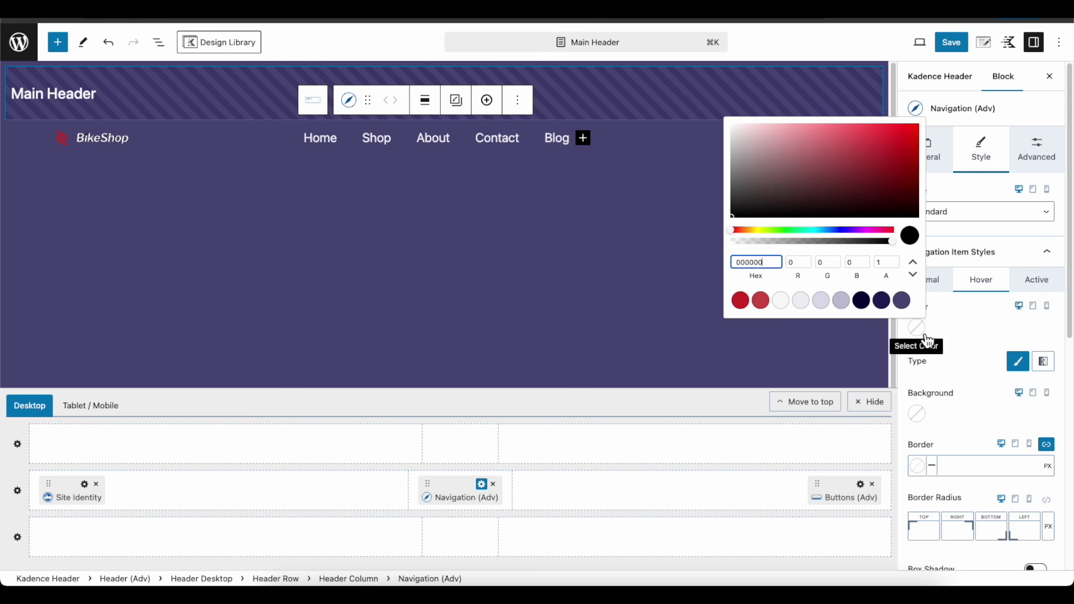
left_click(760, 300)
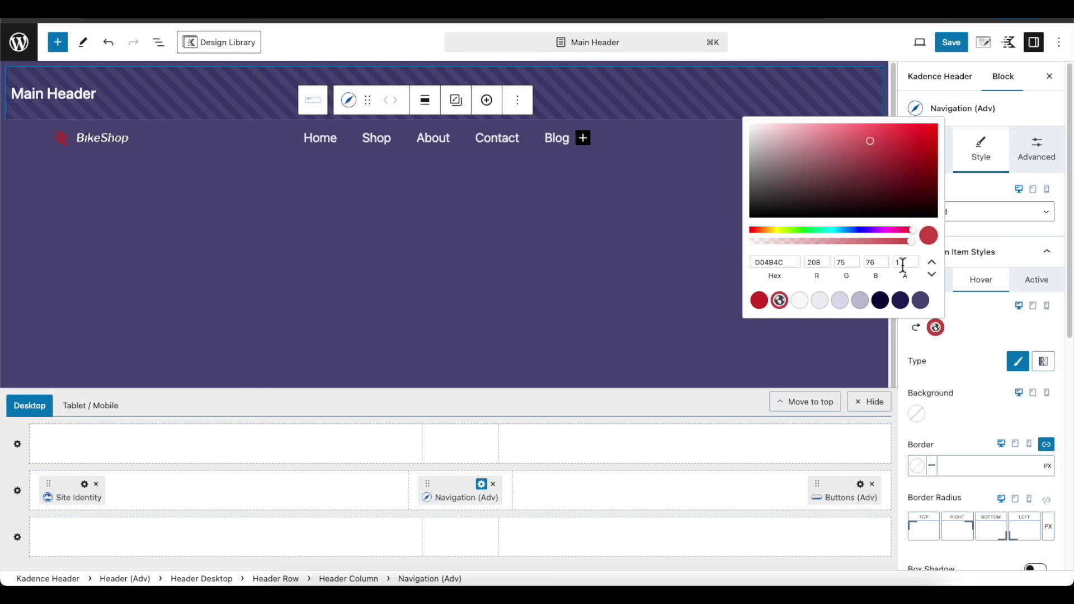
left_click_drag(869, 139, 864, 130)
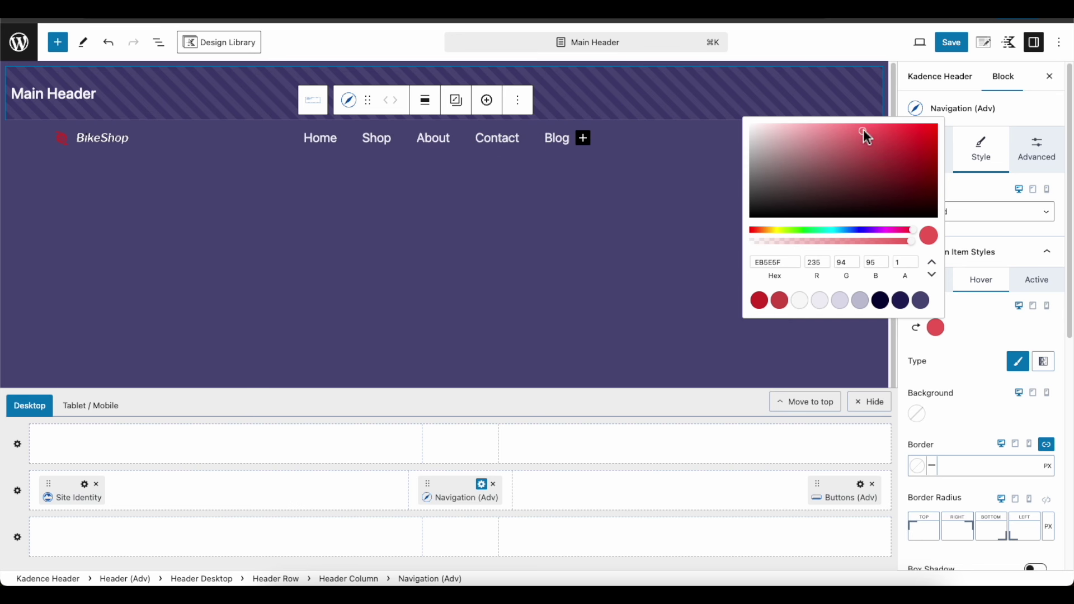
left_click_drag(864, 129, 861, 123)
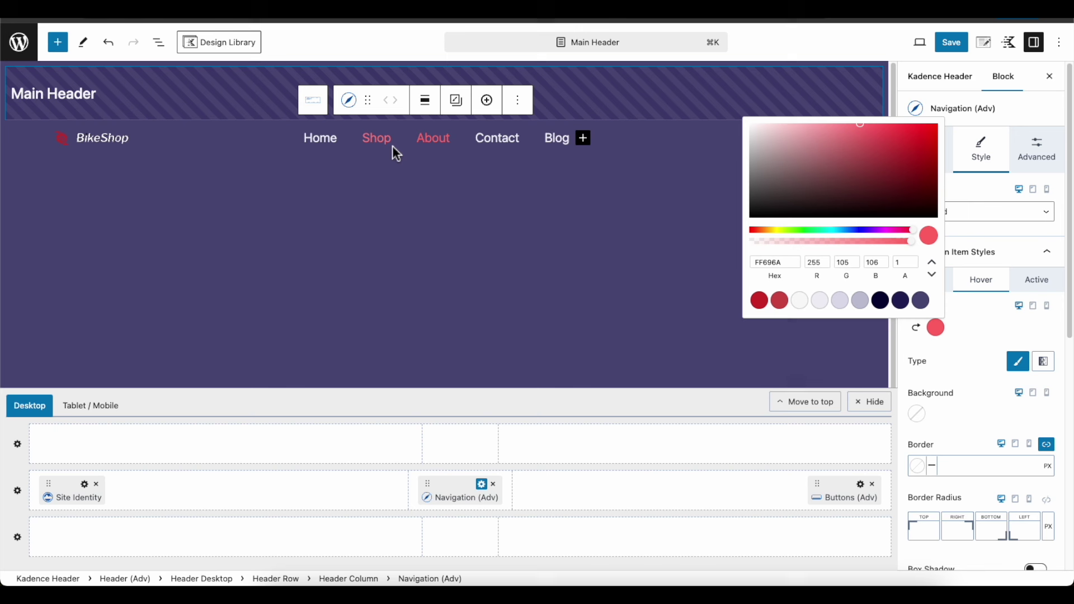
left_click(967, 330)
Set the active-state color of the navigation items to FFFFFF for the desktop view
left_click(1031, 281)
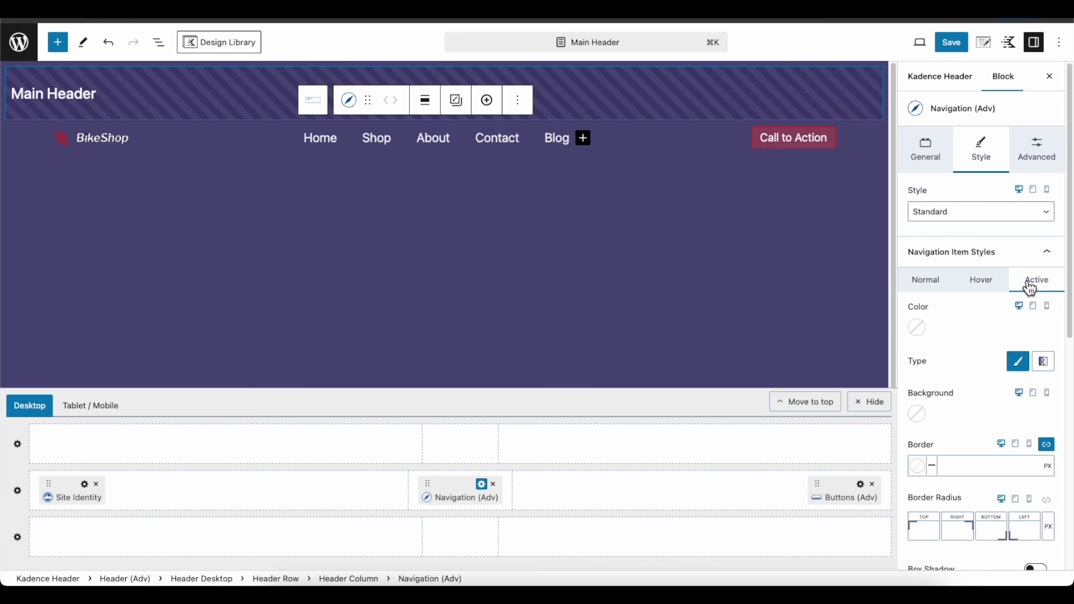
left_click(918, 334)
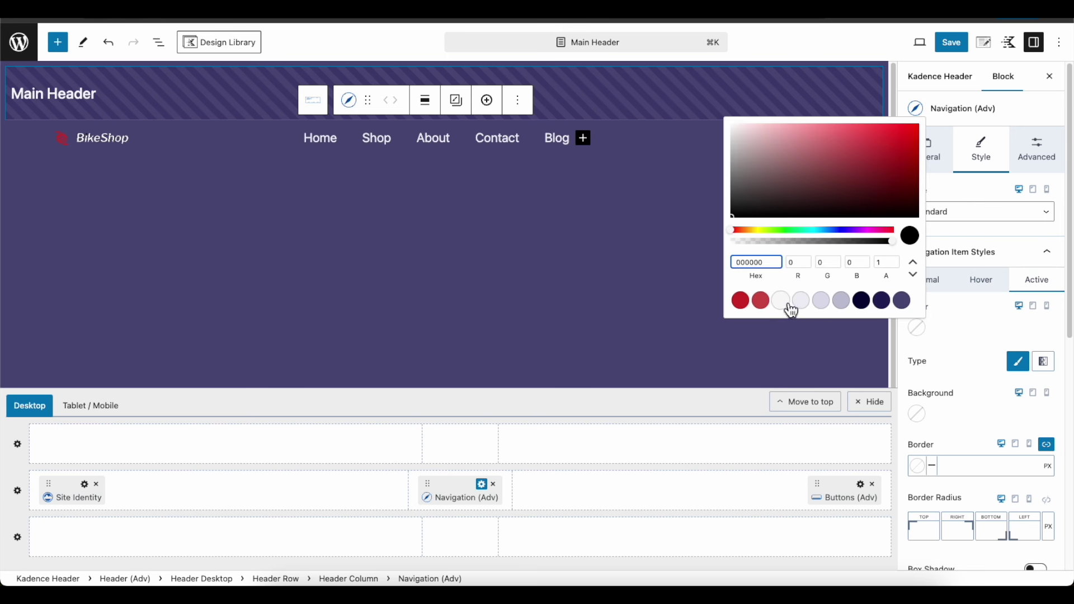
double_click(769, 266)
type("ffffff")
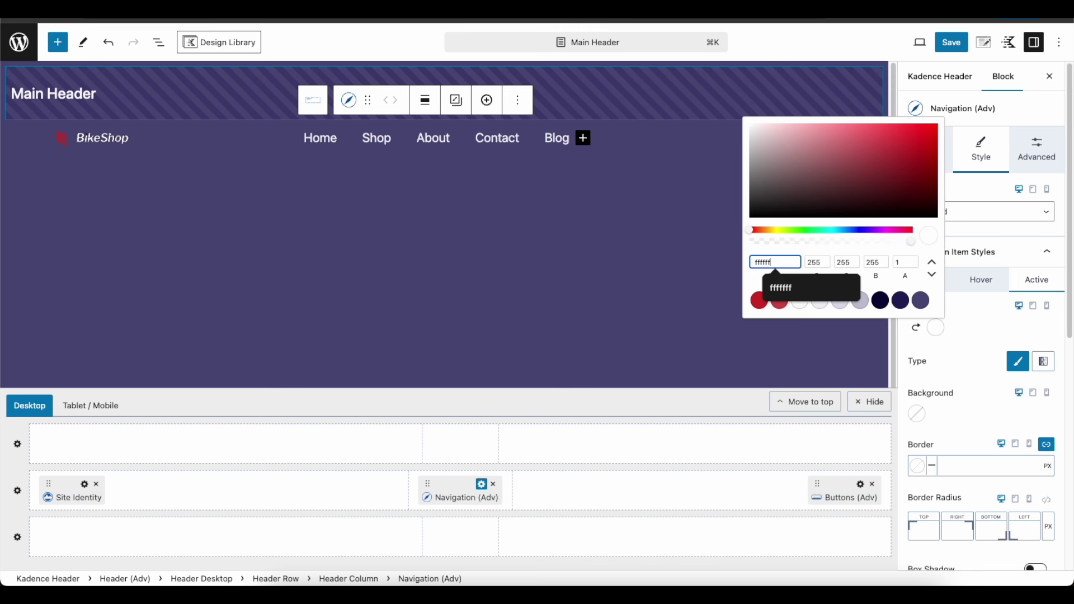
left_click(996, 320)
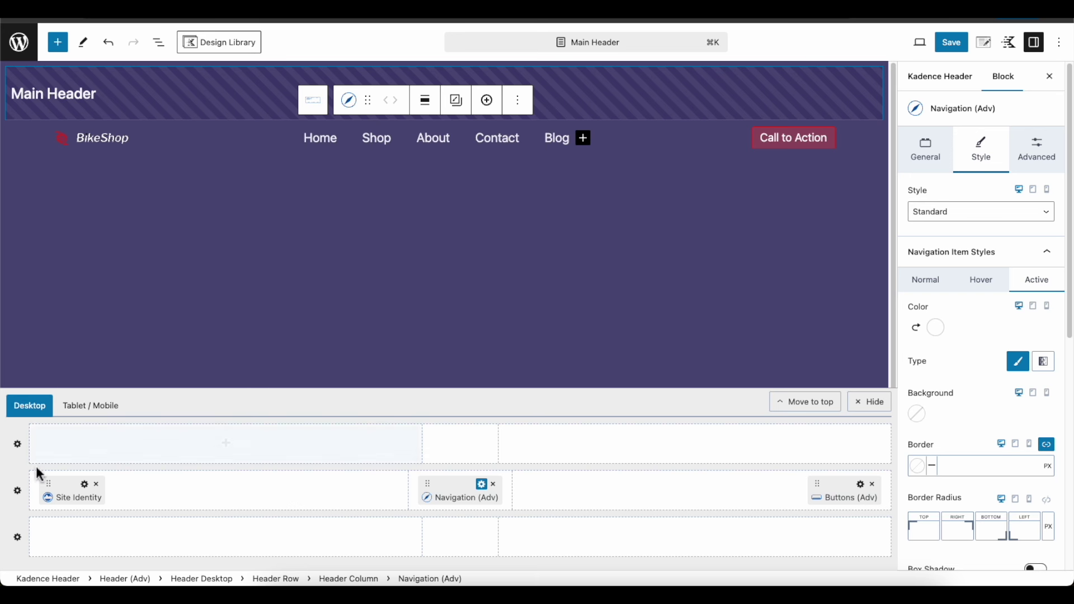
Set the middle header row's layout width to Contained and its desktop right and left padding to MD
left_click(18, 491)
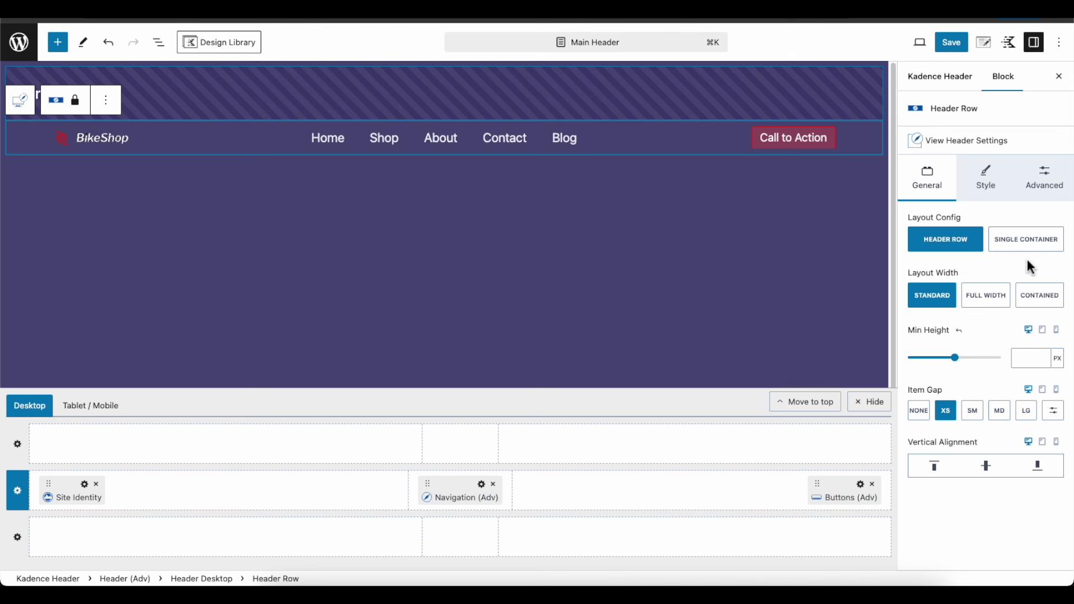
left_click(1050, 307)
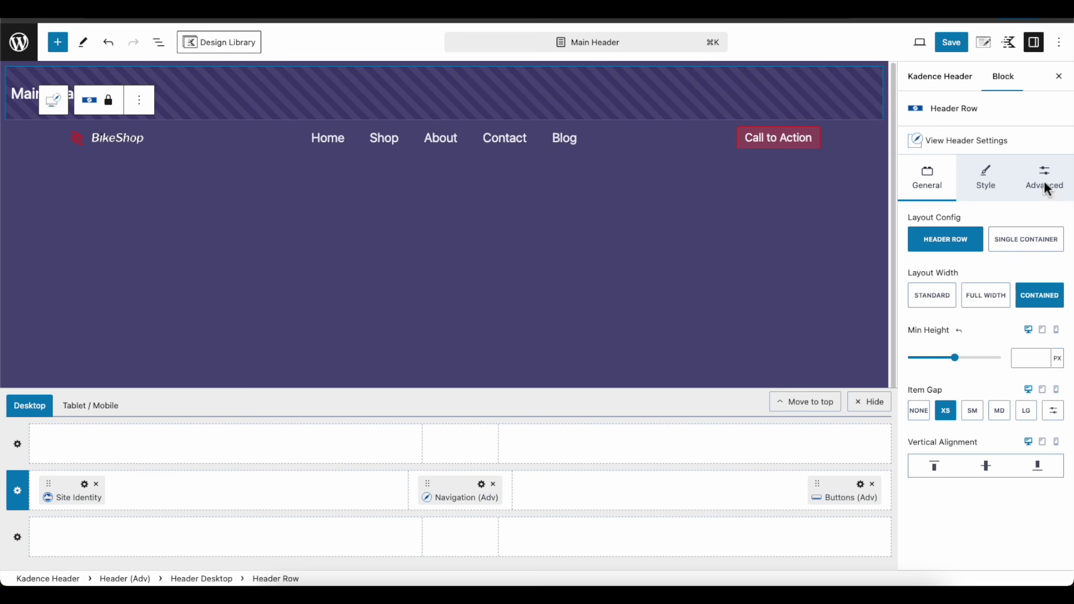
left_click(1048, 189)
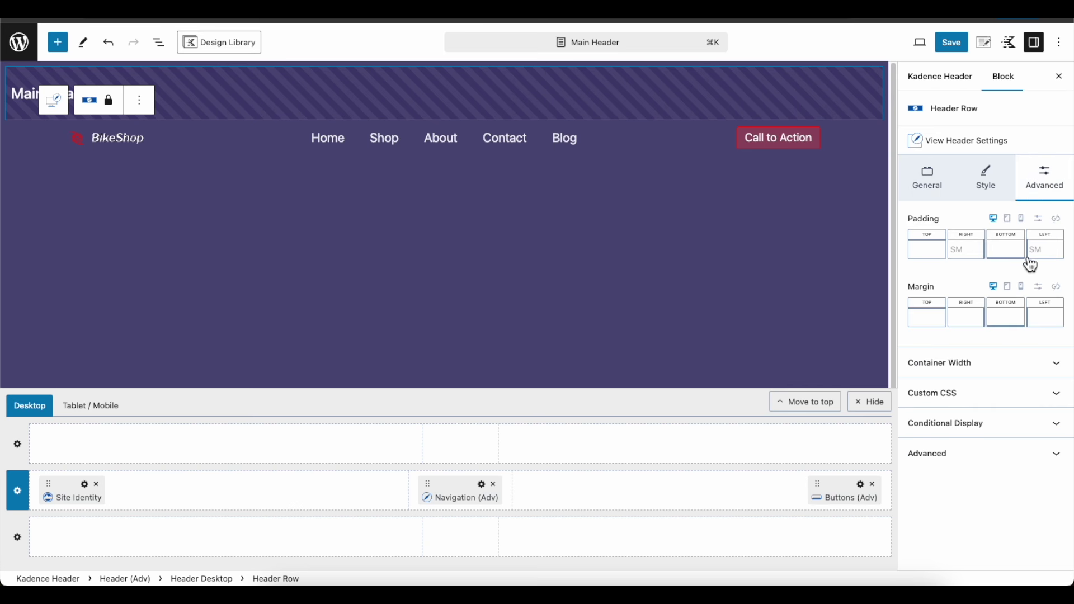
left_click(964, 258)
left_click_drag(838, 308, 947, 307)
left_click(1045, 251)
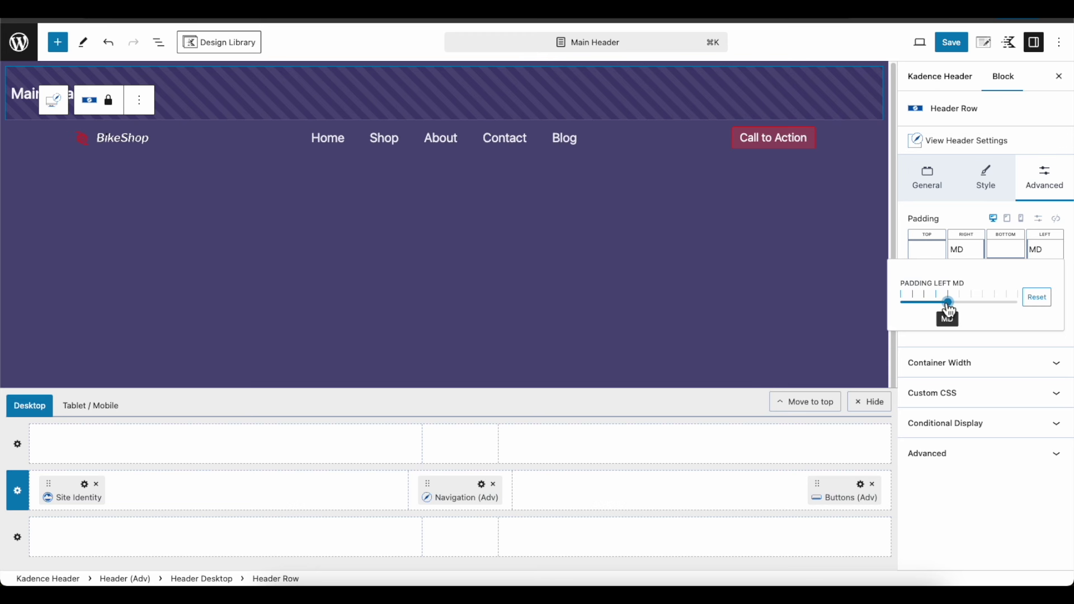
Set the middle header row's desktop top and bottom padding to XXS
left_click(930, 256)
left_click_drag(808, 312, 805, 309)
left_click(1000, 255)
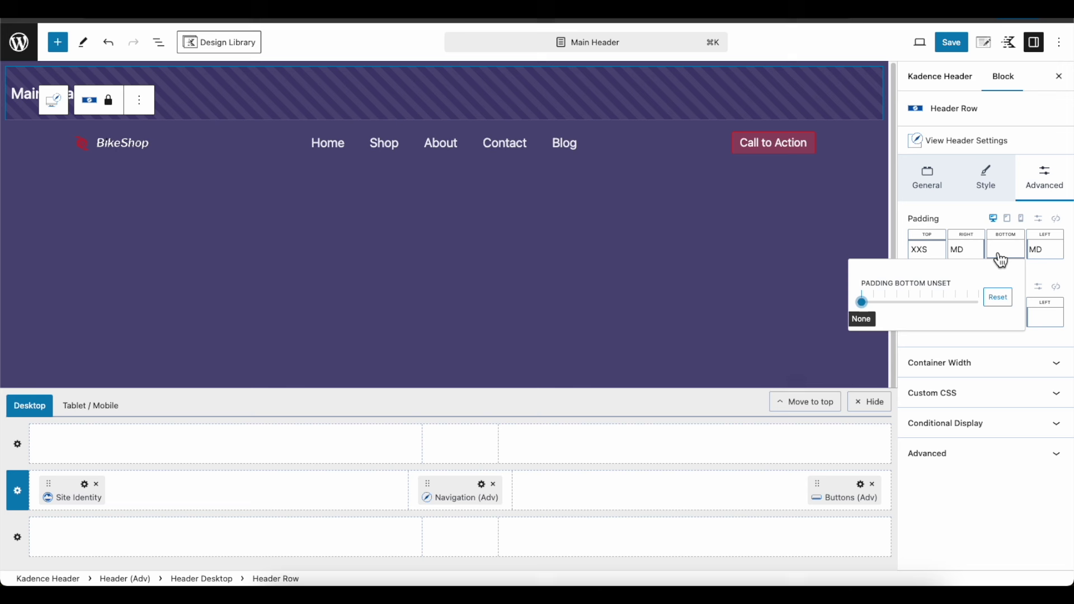
left_click(879, 310)
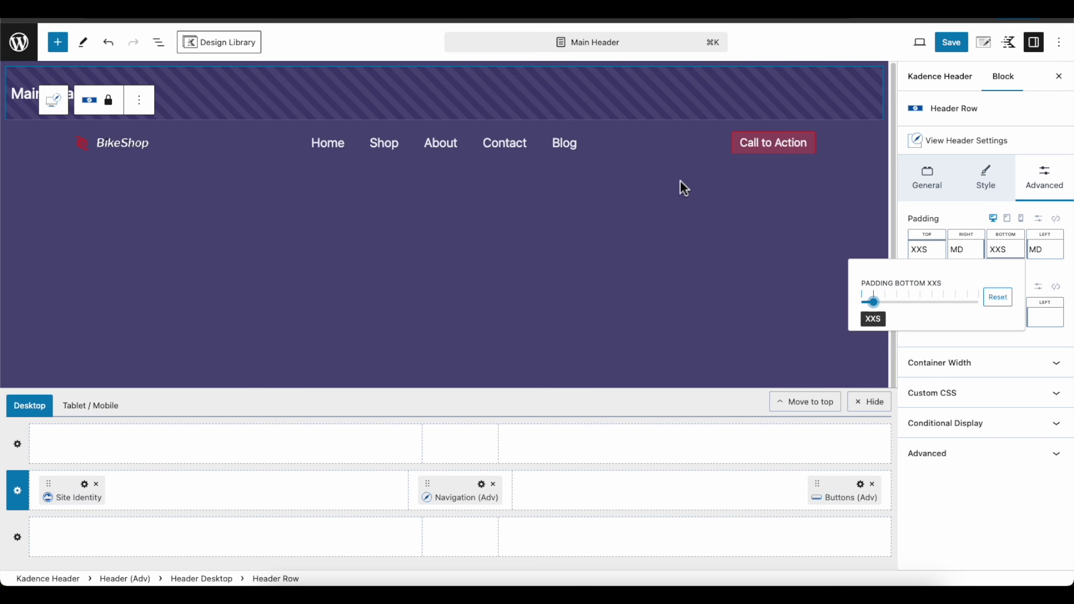
Give the middle header row a 1 px border in palette color C3C2D6 with 0.75 opacity
left_click(978, 190)
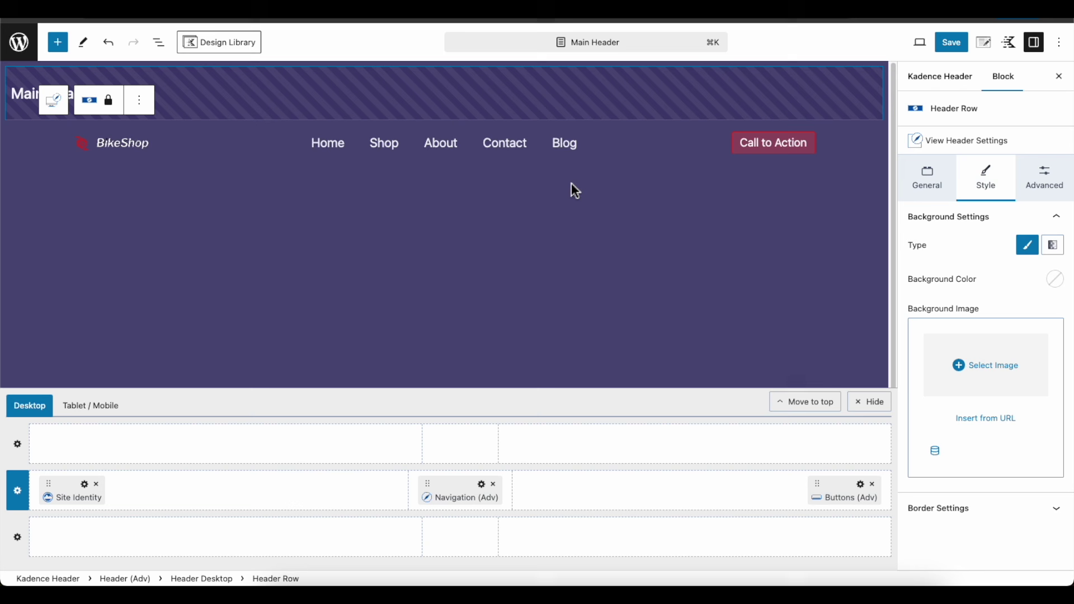
left_click(977, 509)
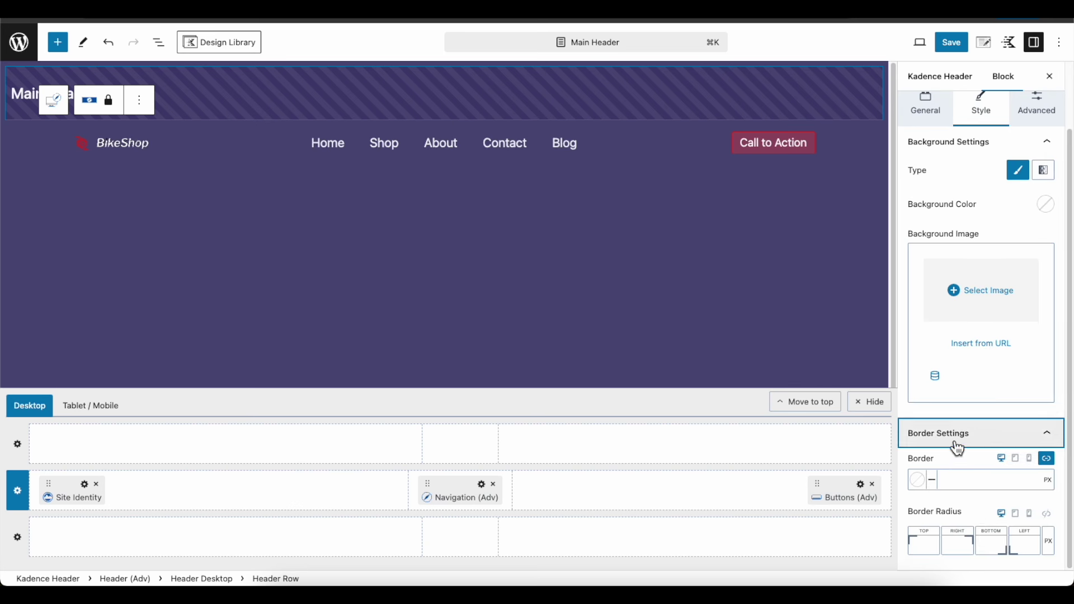
left_click(917, 480)
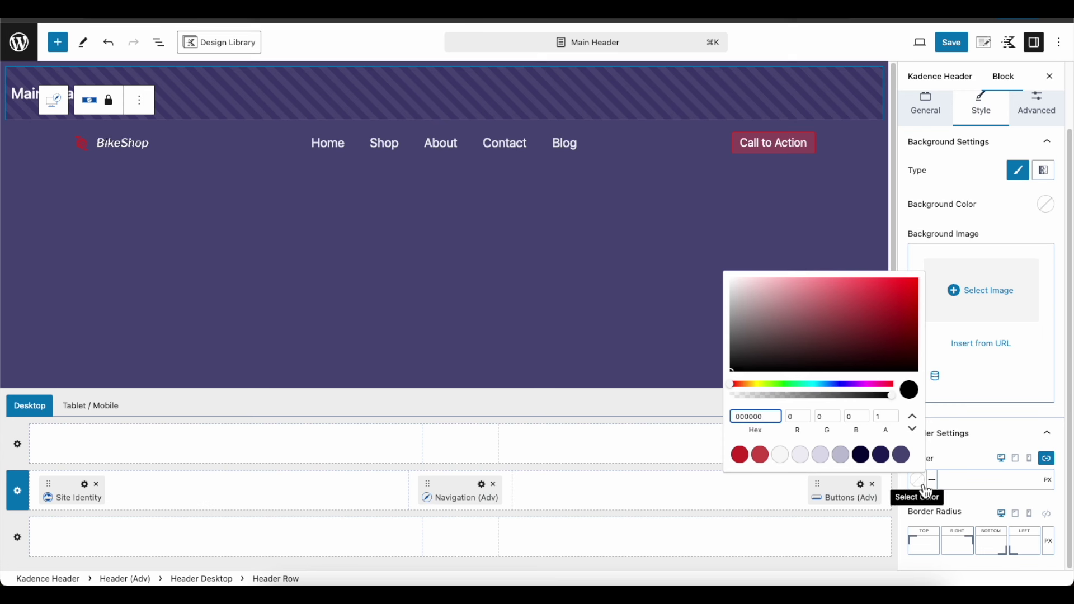
left_click(841, 455)
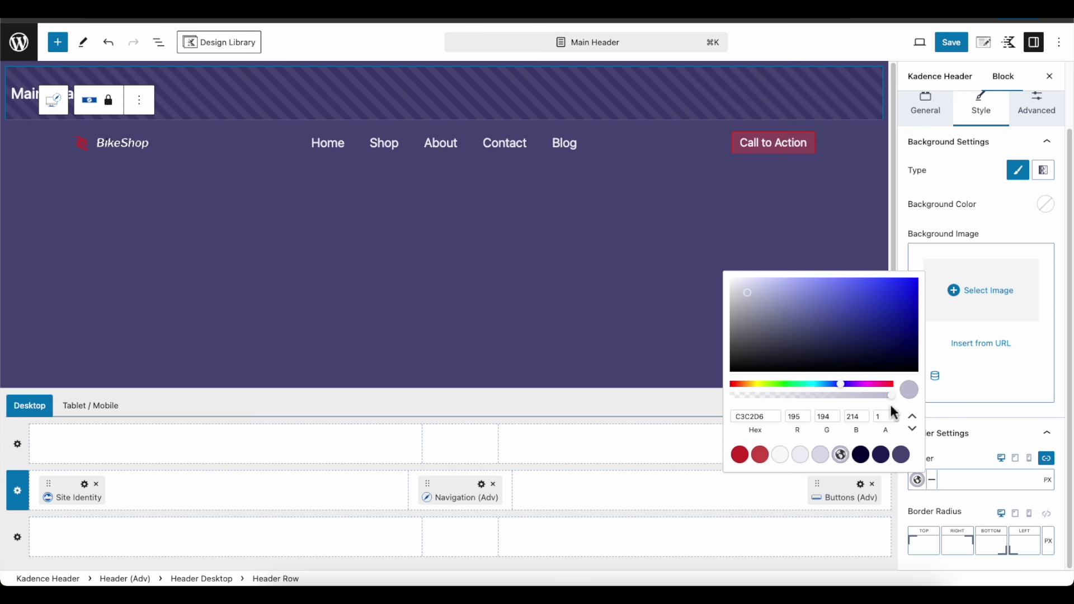
left_click_drag(892, 396, 856, 395)
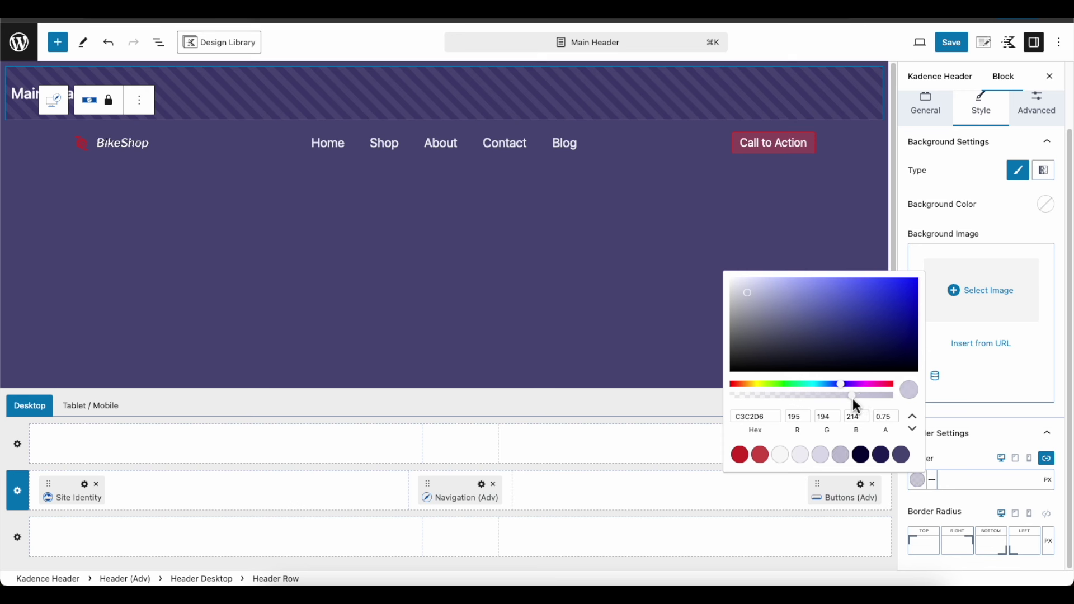
left_click(961, 488)
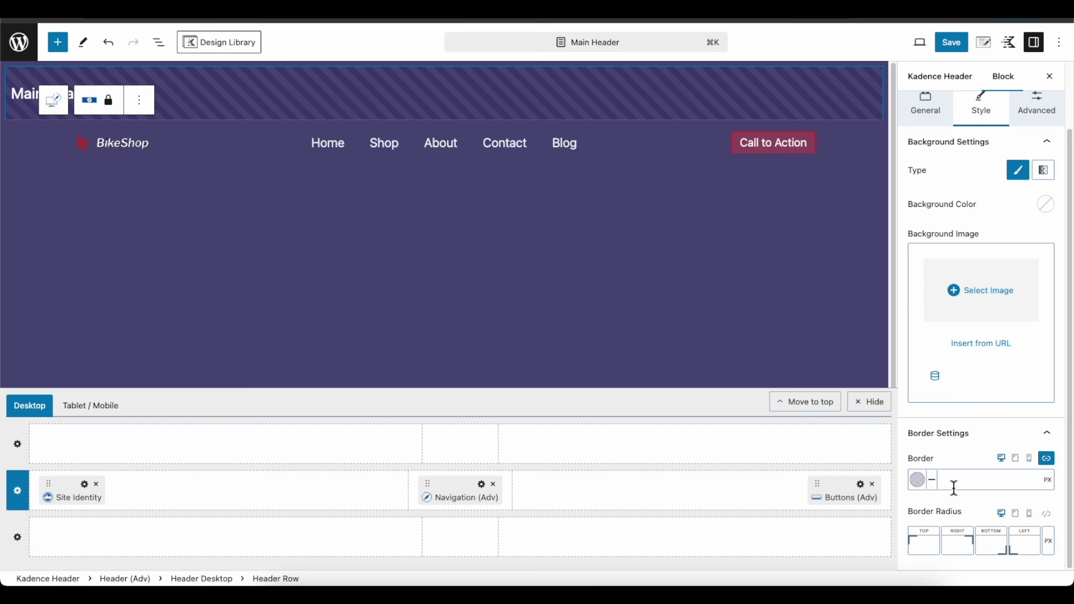
type("1")
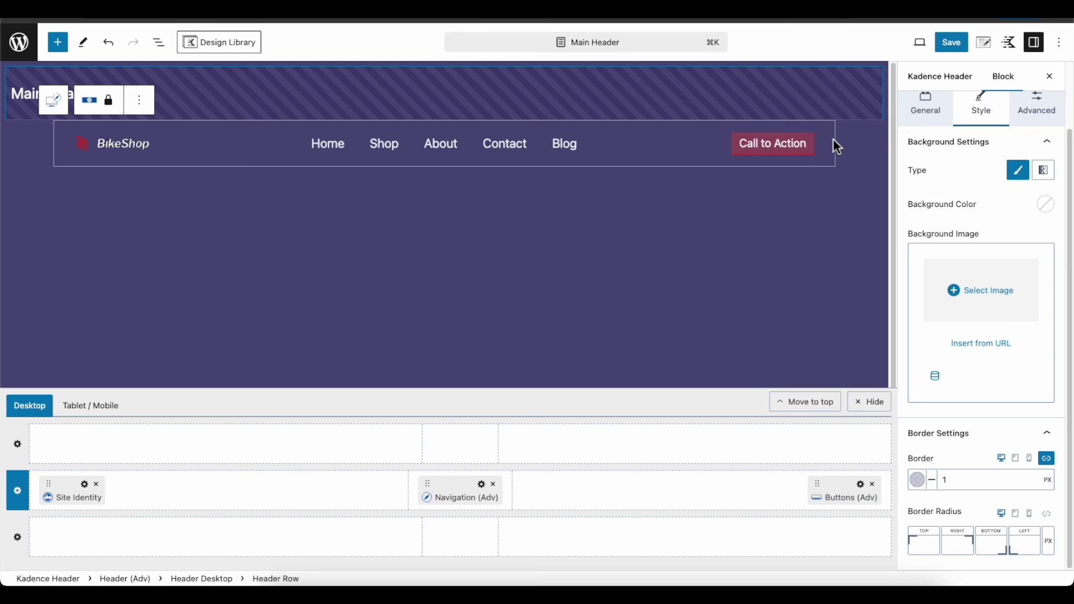
Link the middle header row's border radius corners and set the radius to 10 px
left_click(1050, 516)
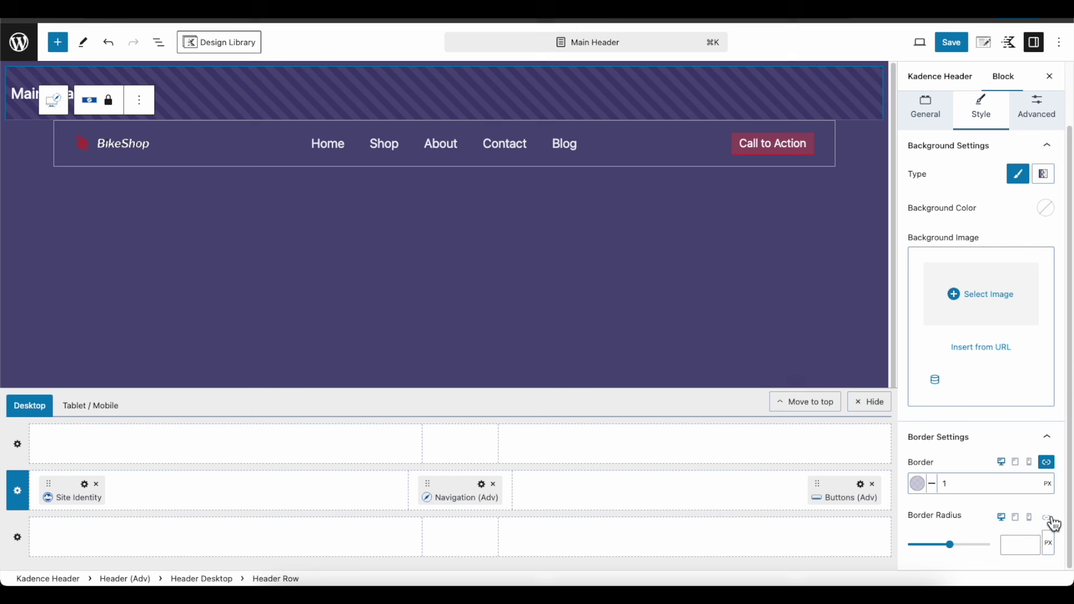
left_click(1016, 546)
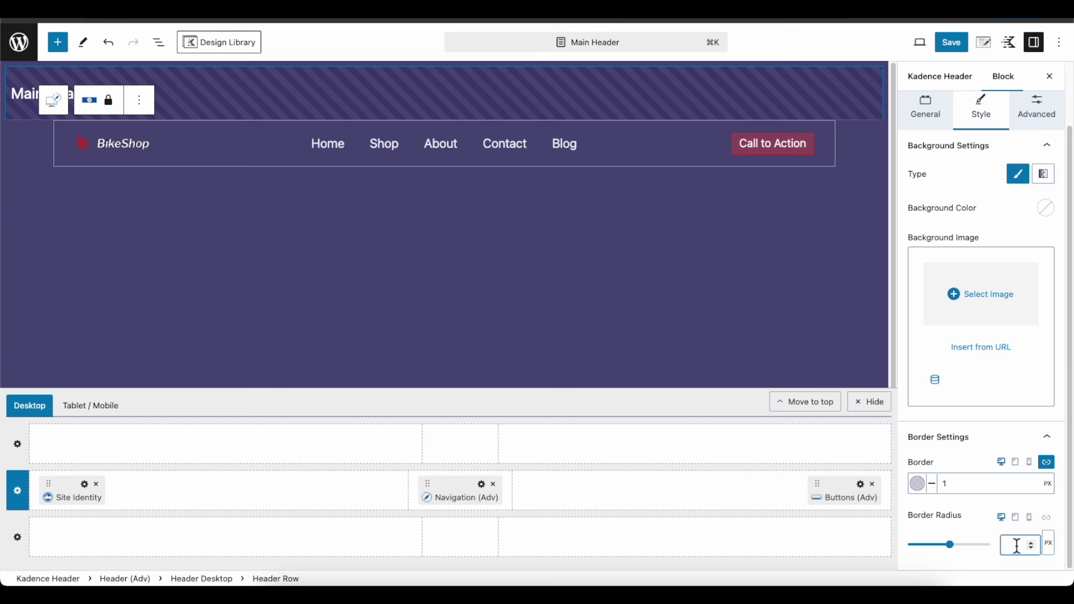
type("10")
Set the middle header row's background color to palette color 514D7C with 0.75 opacity
left_click(1053, 216)
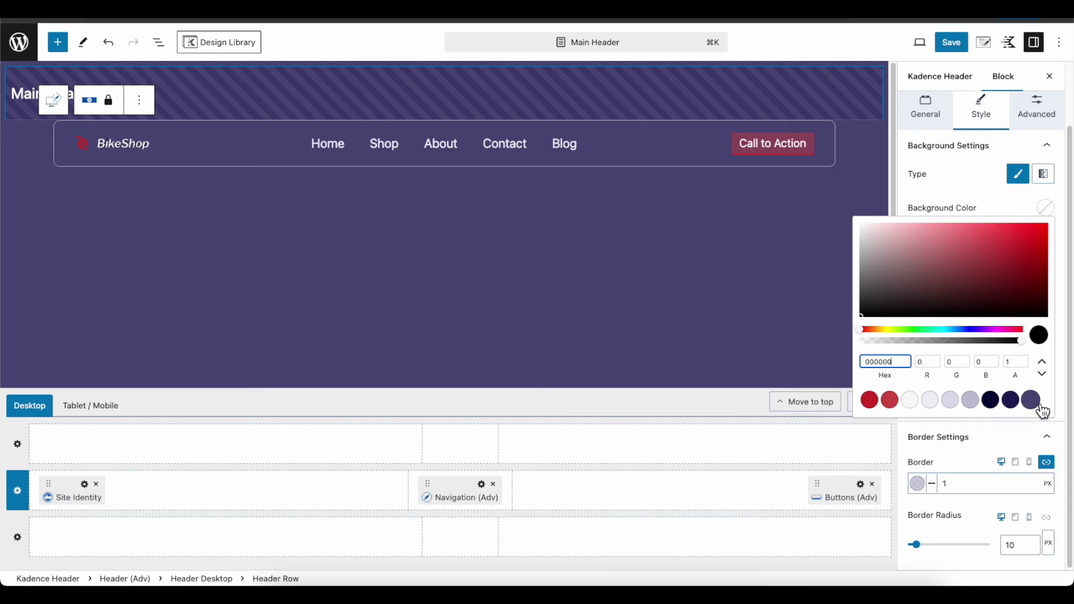
left_click(1036, 402)
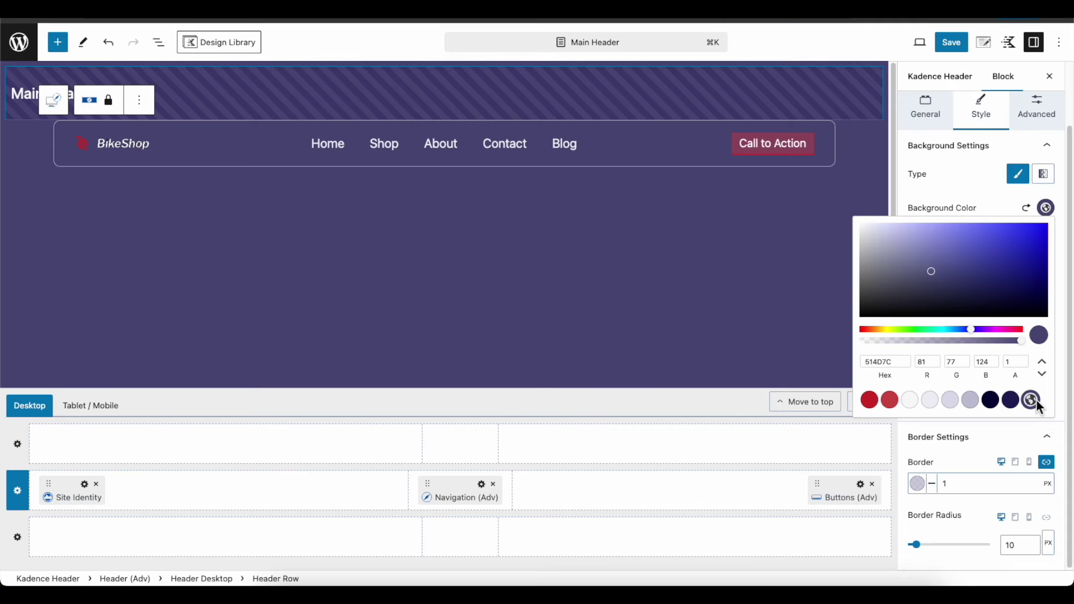
double_click(1016, 363)
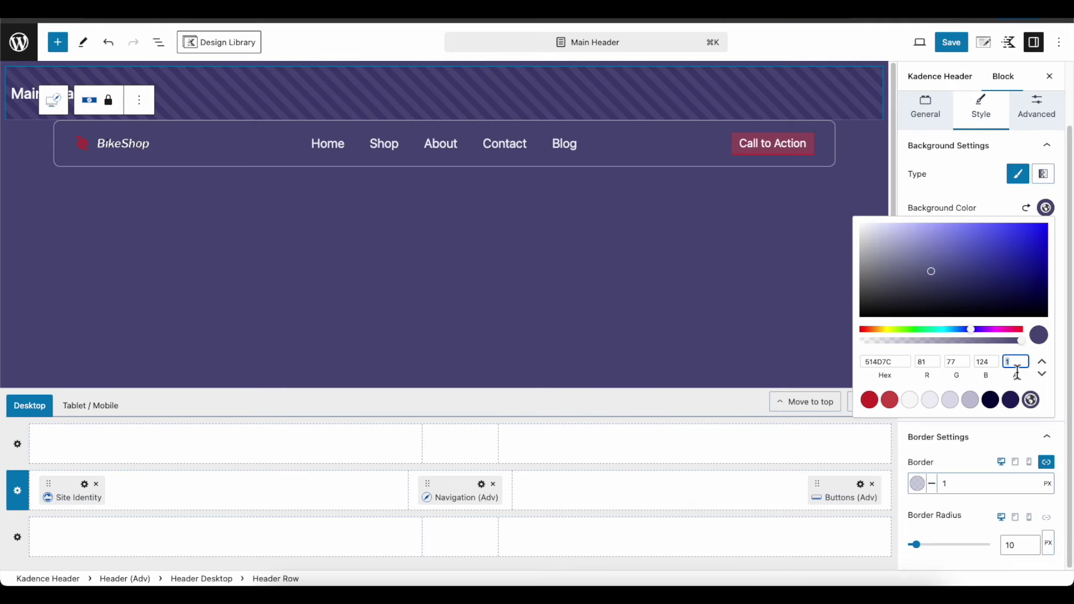
type("075")
left_click(1010, 362)
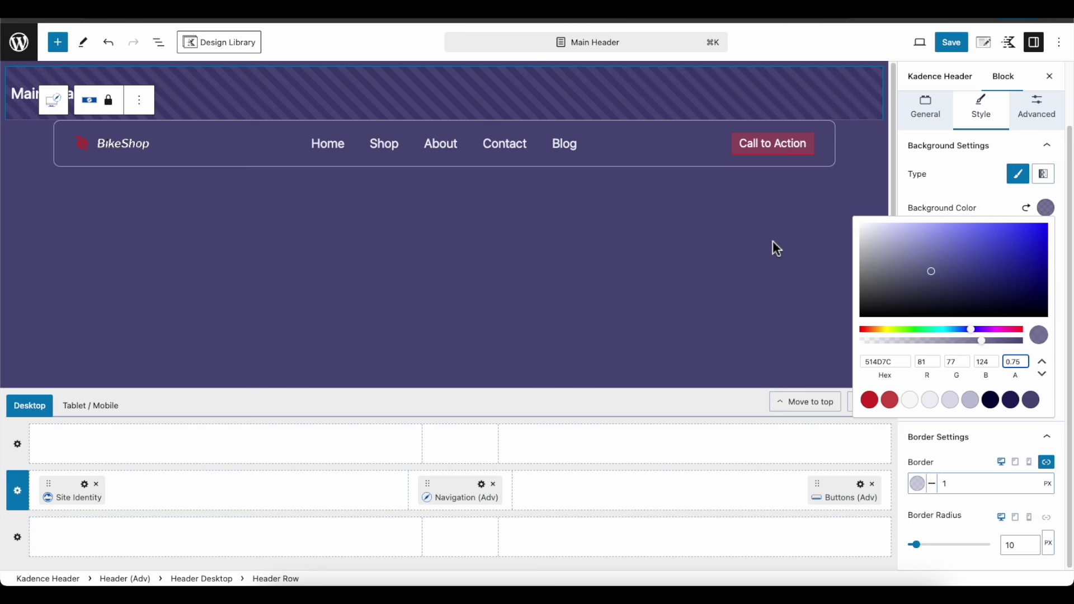
left_click(919, 183)
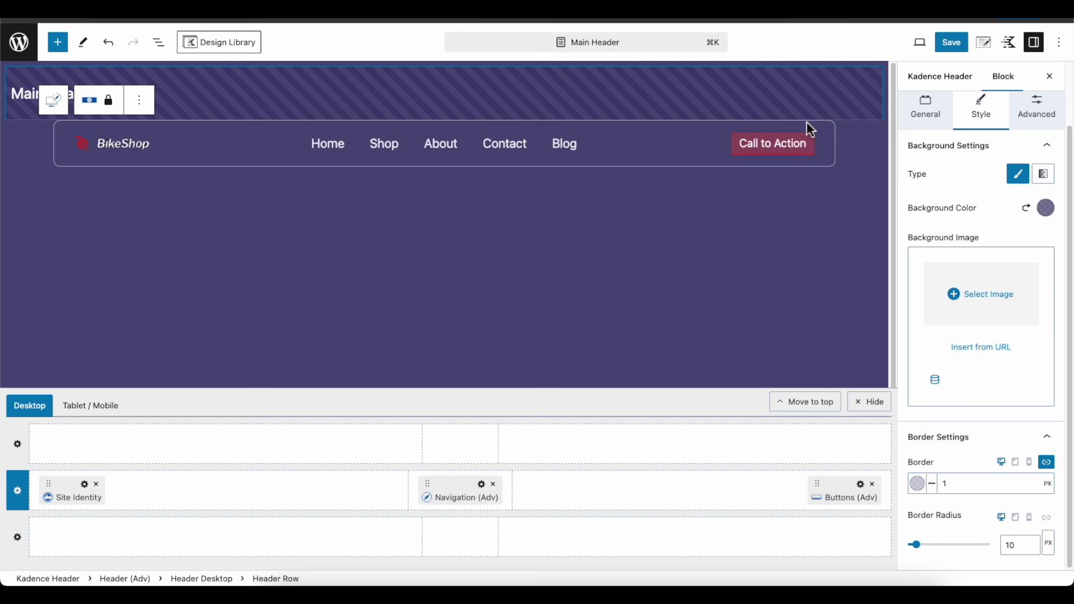
Set the middle header row's desktop top margin to XS
left_click(1037, 106)
left_click(928, 320)
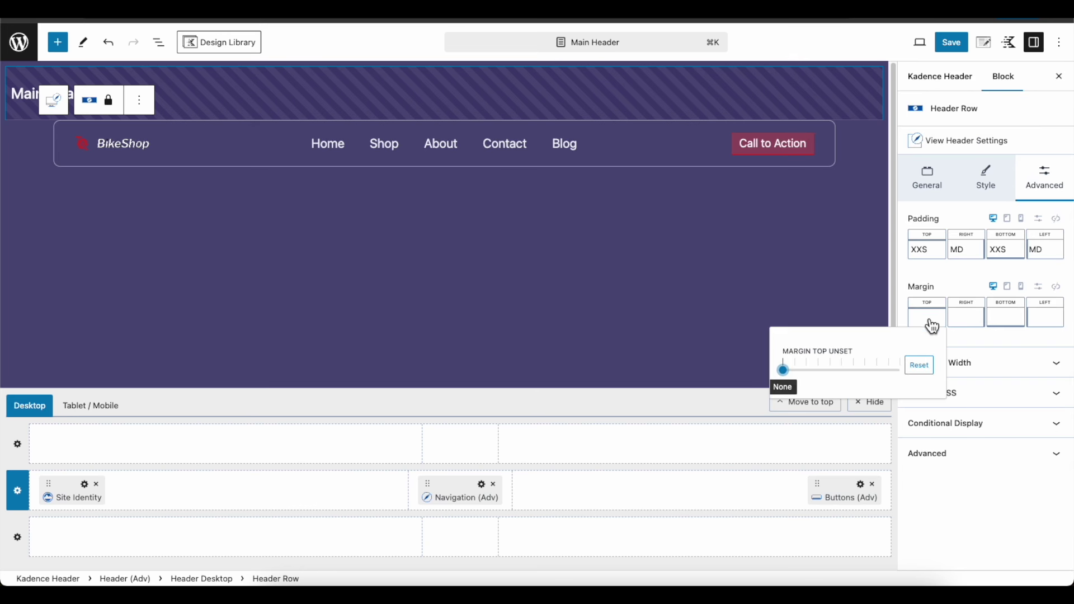
left_click_drag(785, 370, 806, 374)
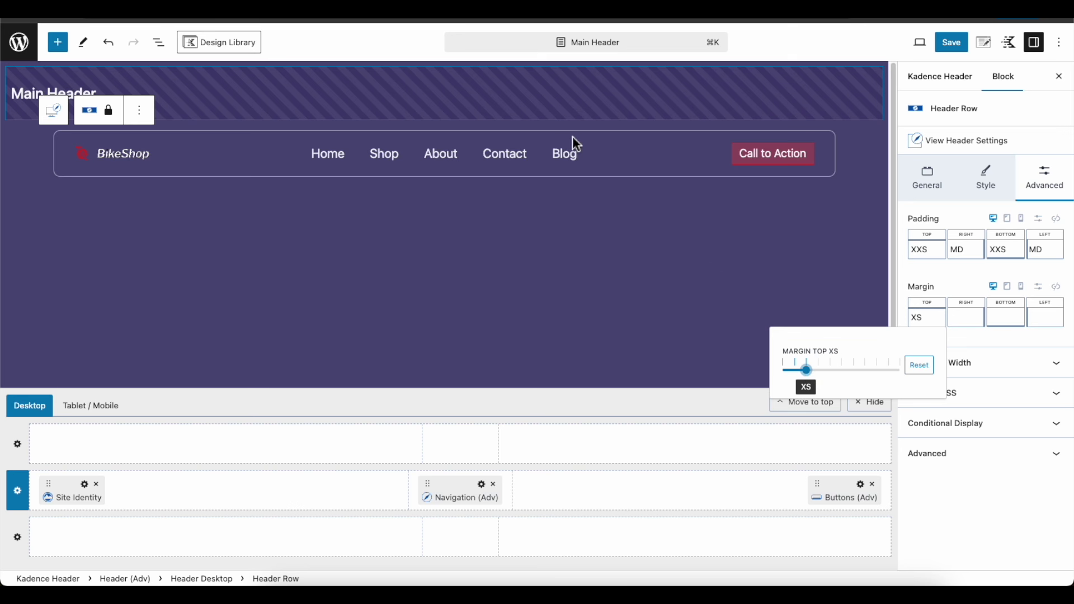
left_click_drag(808, 372, 795, 371)
left_click(806, 371)
Save the pending changes to the site logo, the Main Menu and the Main Header, and deselect the row
left_click(951, 44)
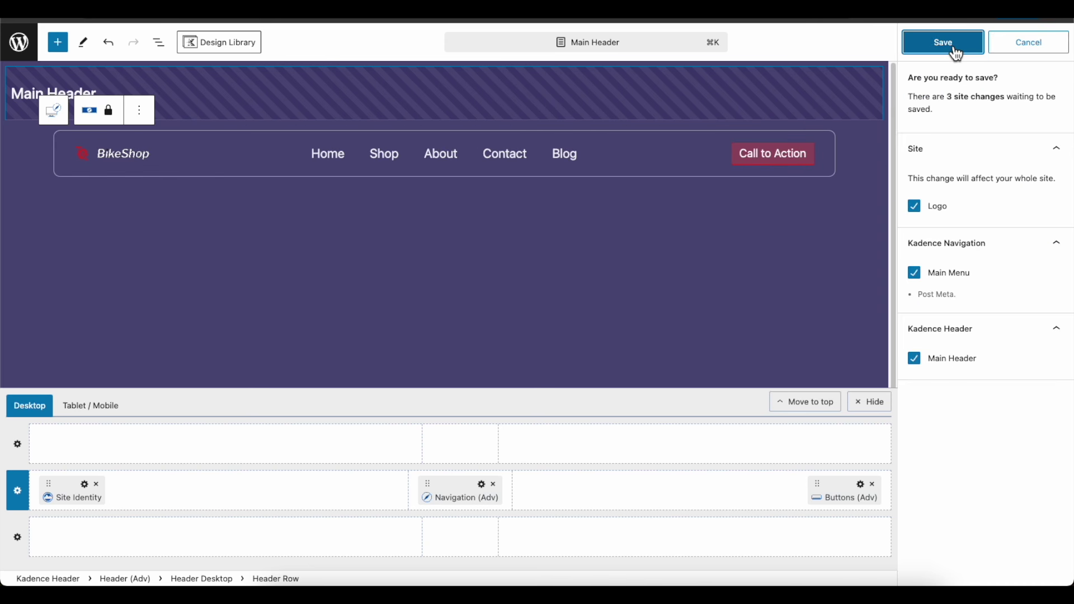
left_click(949, 42)
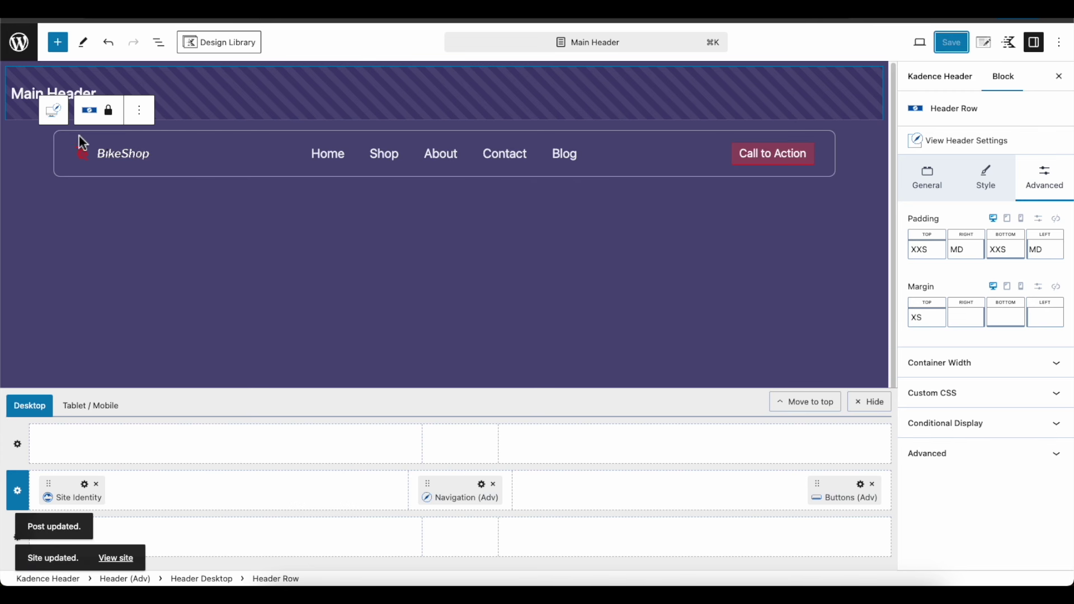
left_click(543, 189)
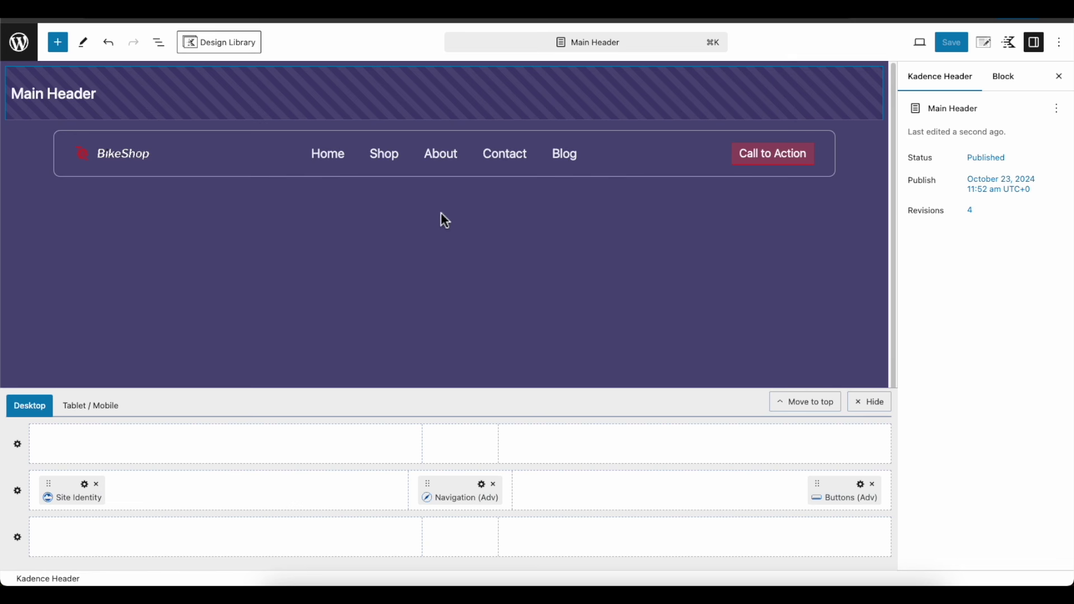
Turn the Shop navigation link into a mega menu using the initial three-column layout
left_click(390, 162)
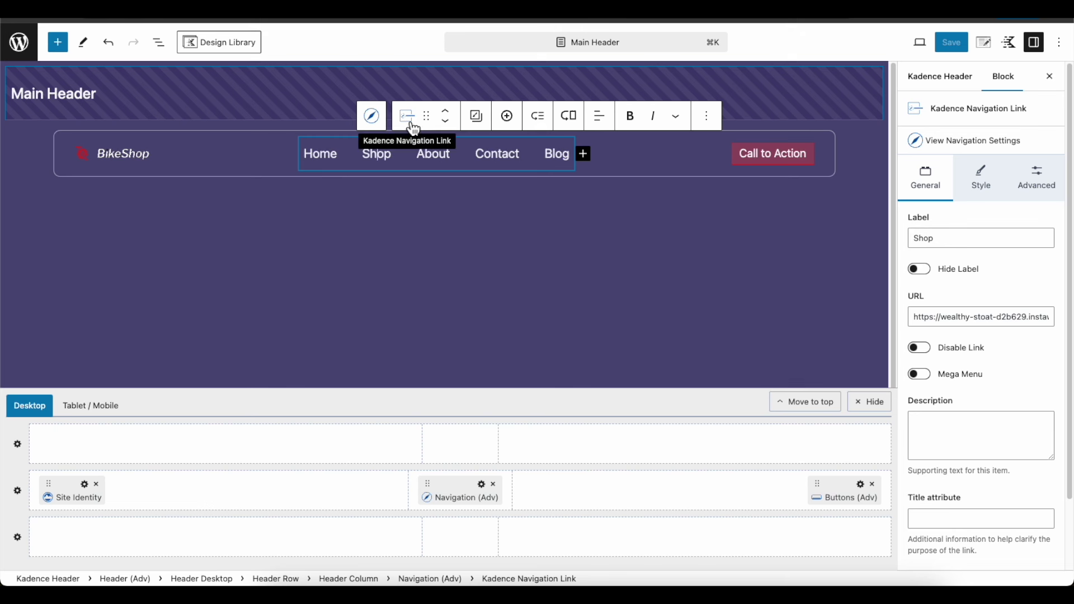
left_click(570, 117)
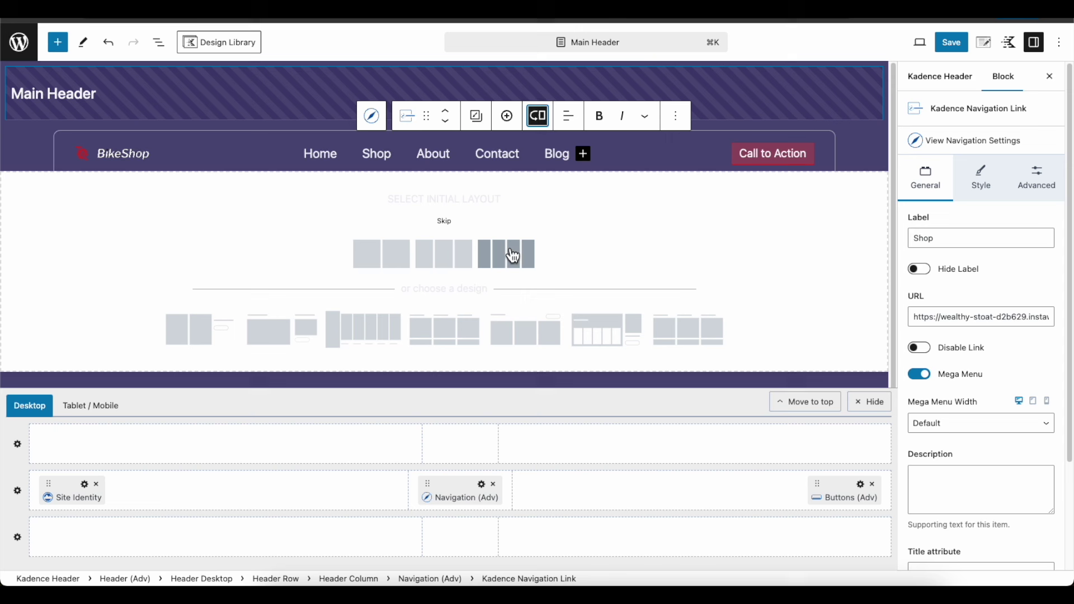
left_click(451, 260)
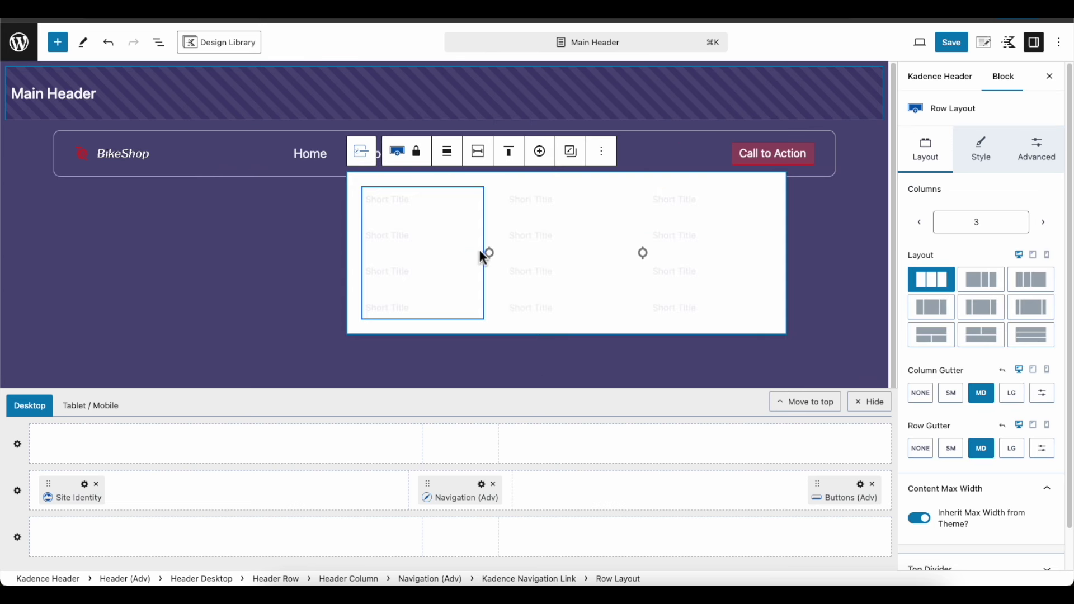
Rename the row layout nested under the Shop navigation link as MM Shop in the block structure
left_click(158, 42)
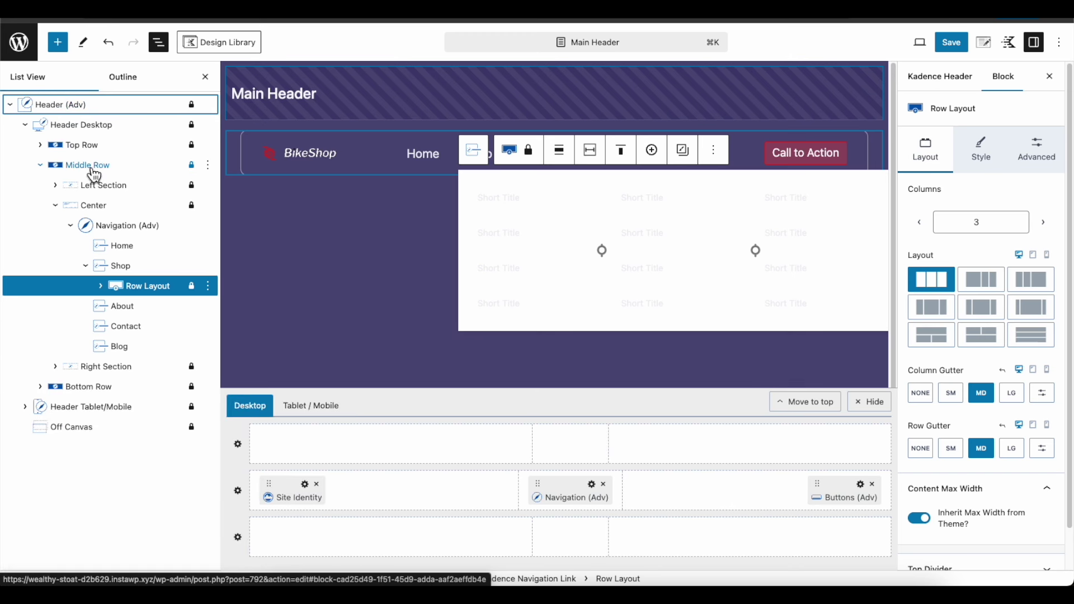
left_click(56, 185)
left_click(70, 205)
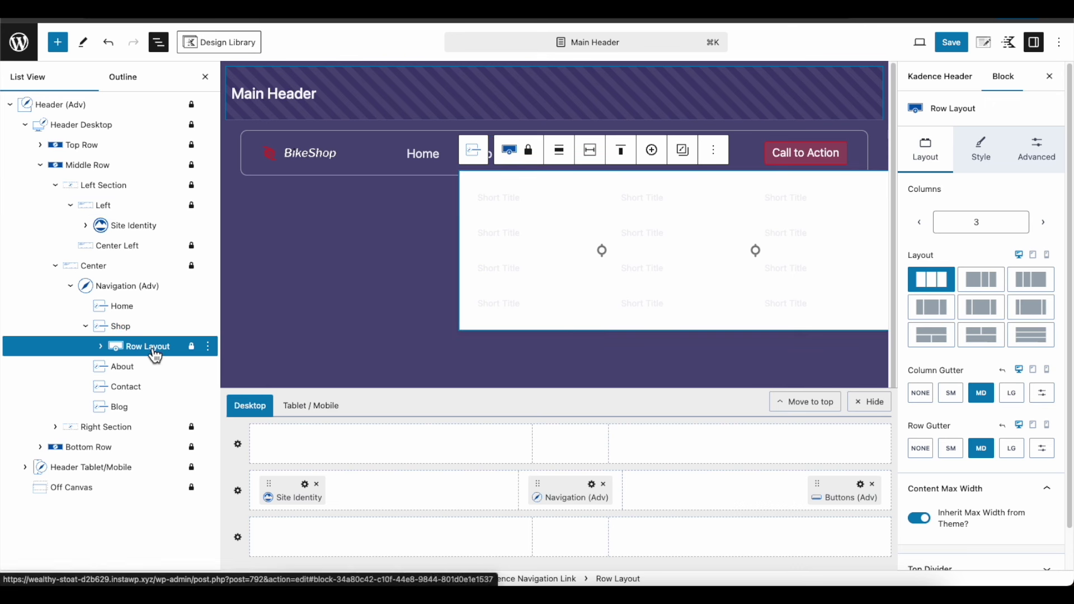
left_click(208, 346)
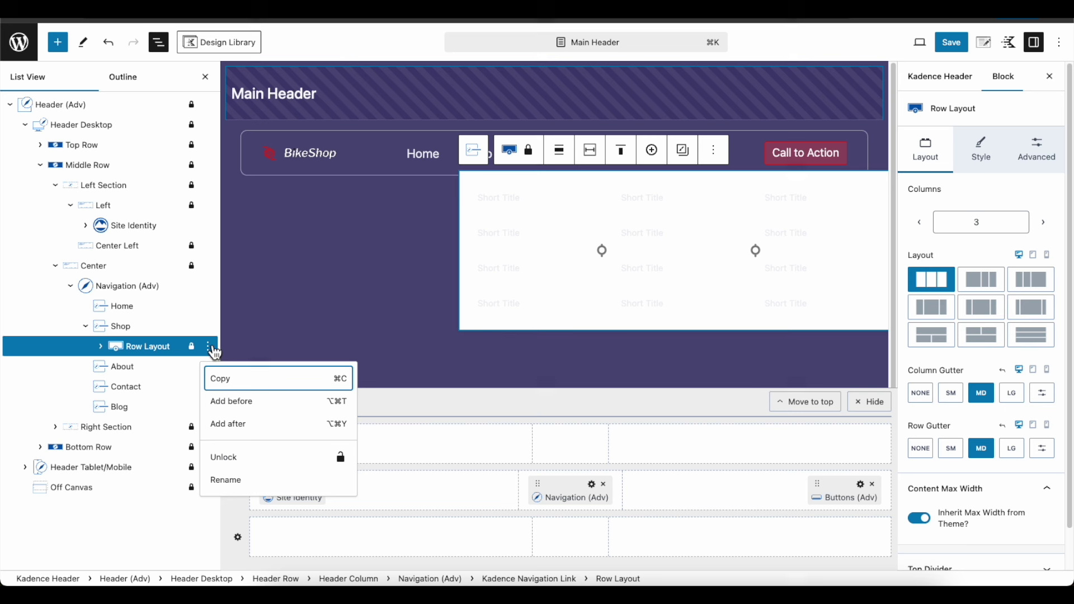
left_click(225, 481)
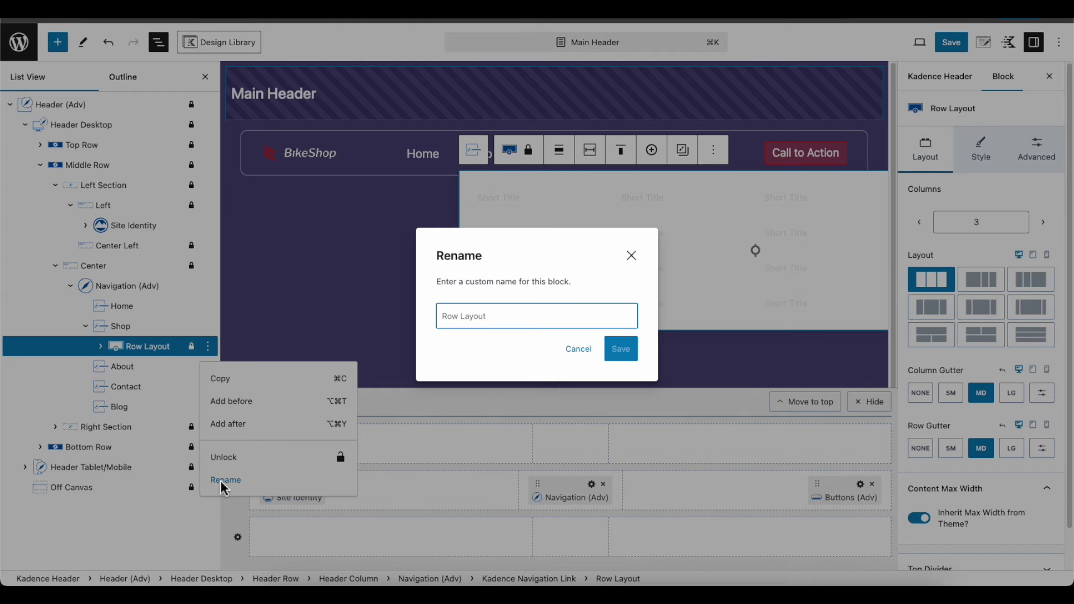
type("MM Shop")
left_click(620, 349)
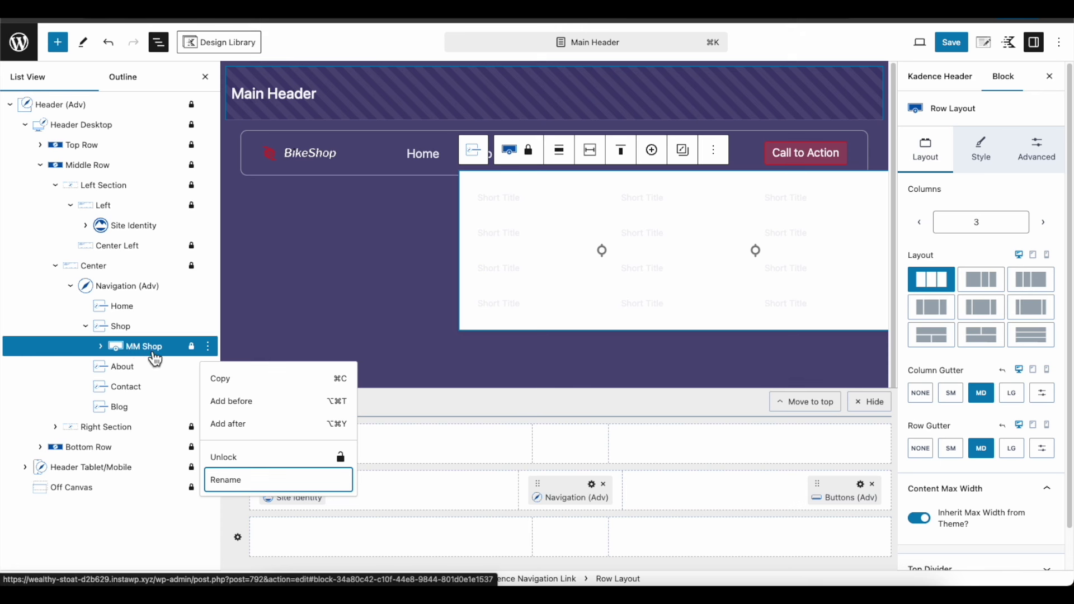
Try the Content mega menu width for the Shop navigation link and restore the Custom Width option
left_click(120, 329)
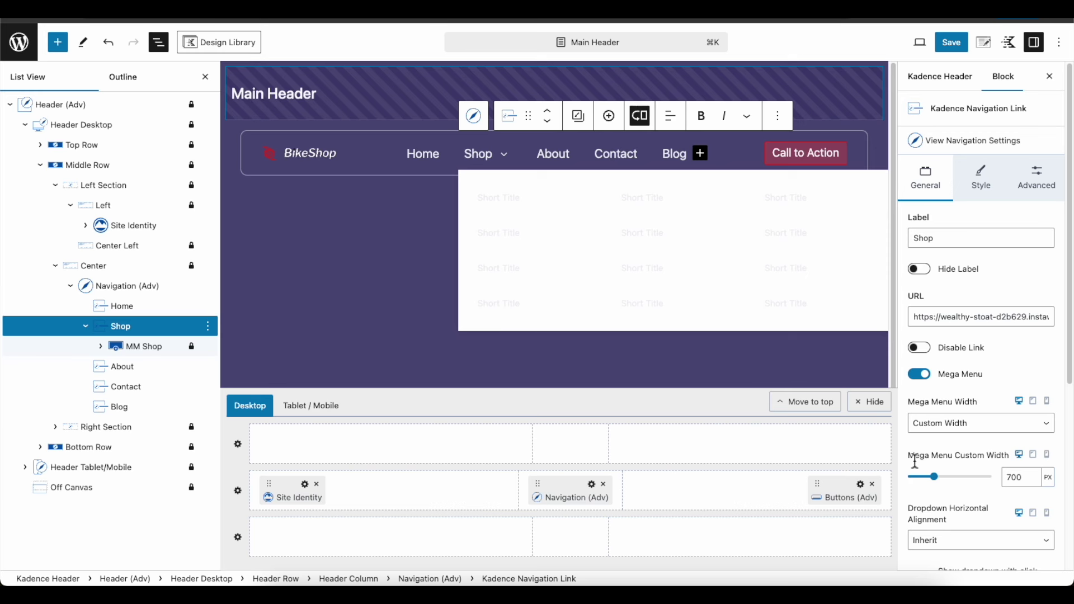
double_click(1007, 479)
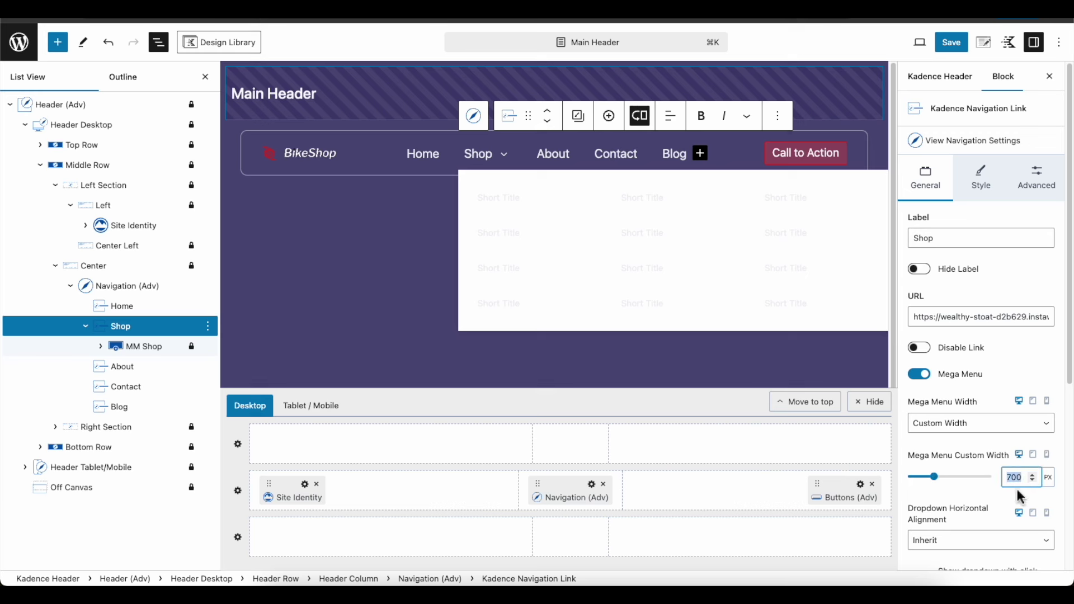
left_click(1017, 497)
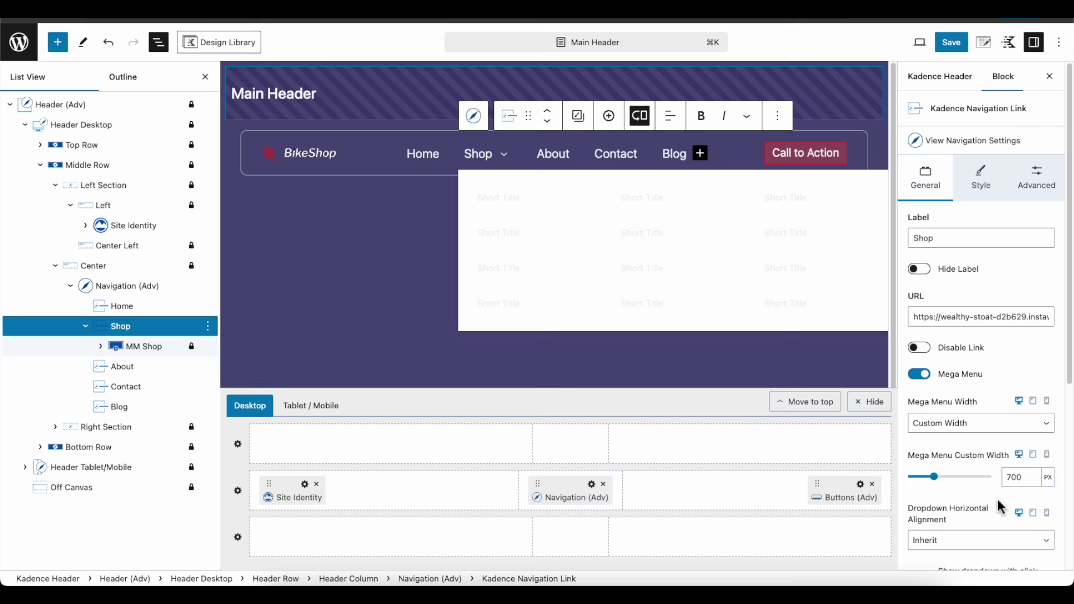
left_click(957, 424)
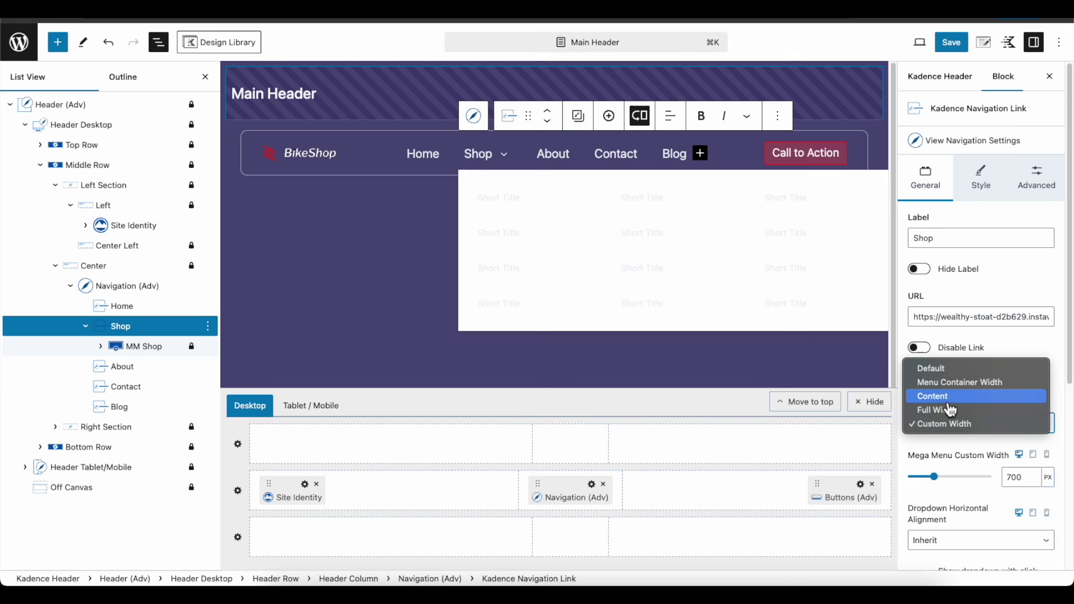
left_click(948, 399)
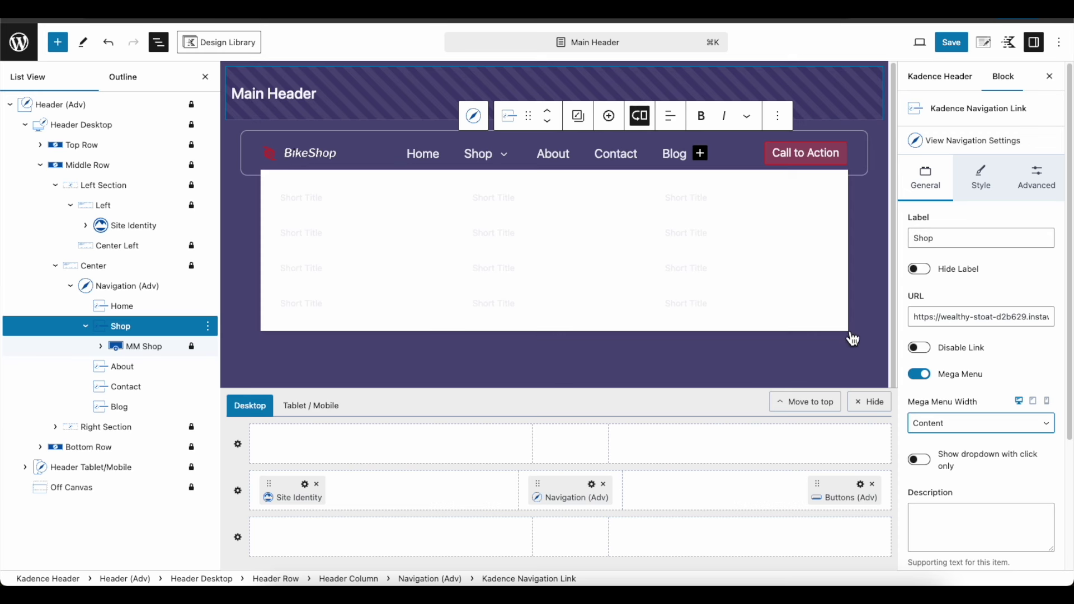
left_click(952, 429)
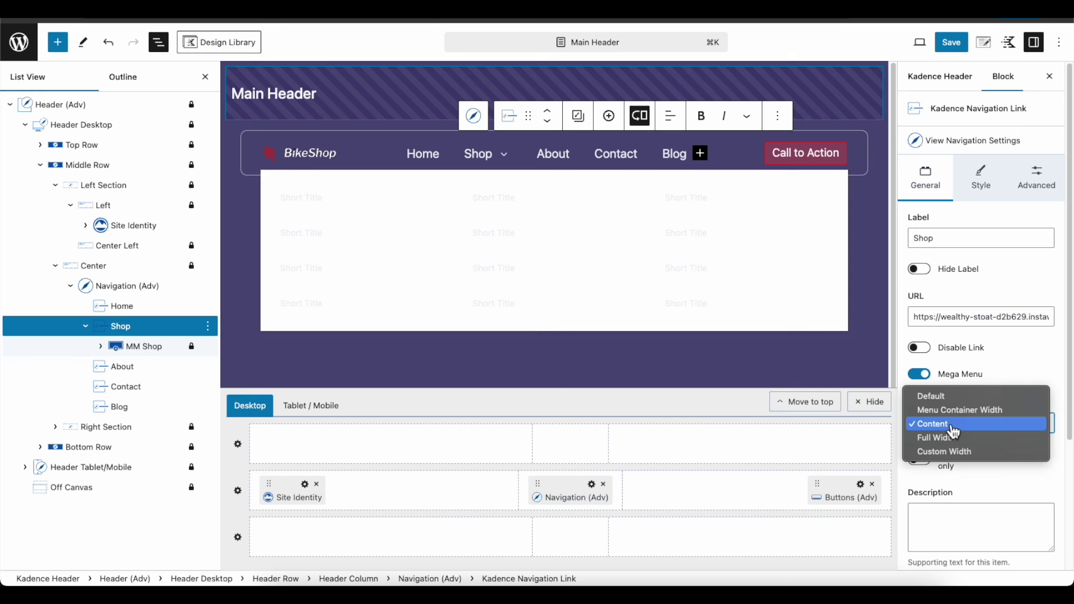
left_click(971, 452)
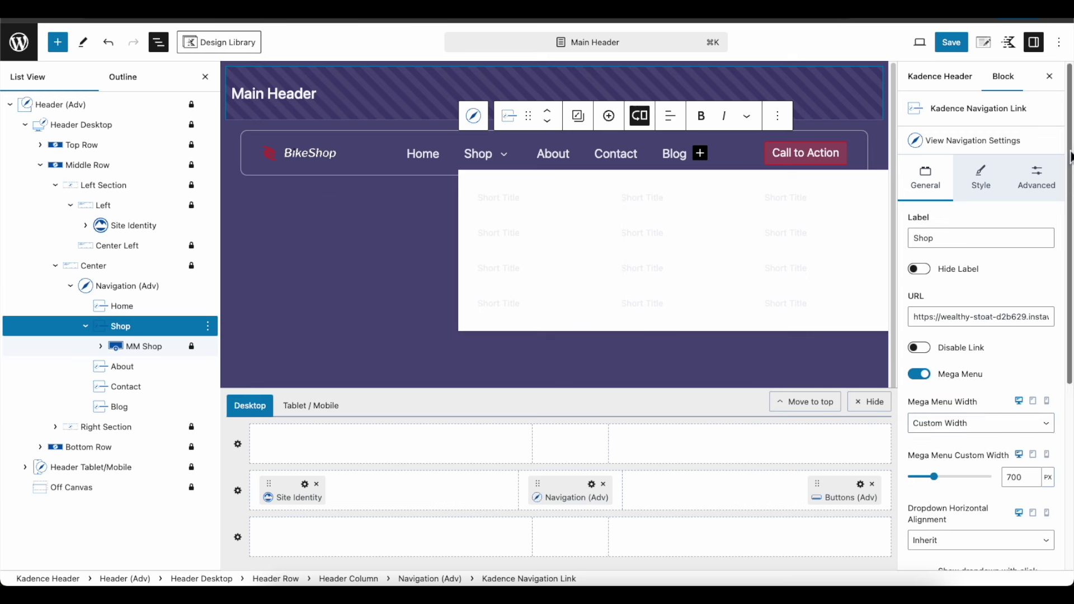
Set the dropdown horizontal alignment of the Shop mega menu to Center
scroll(1070, 157, "down", 5)
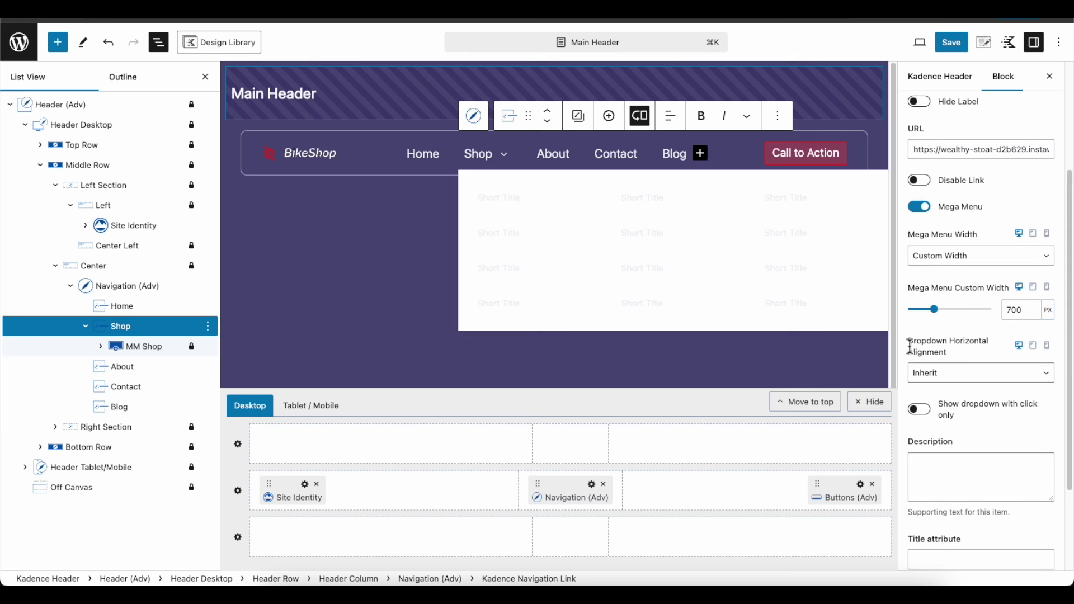
left_click_drag(909, 346, 974, 360)
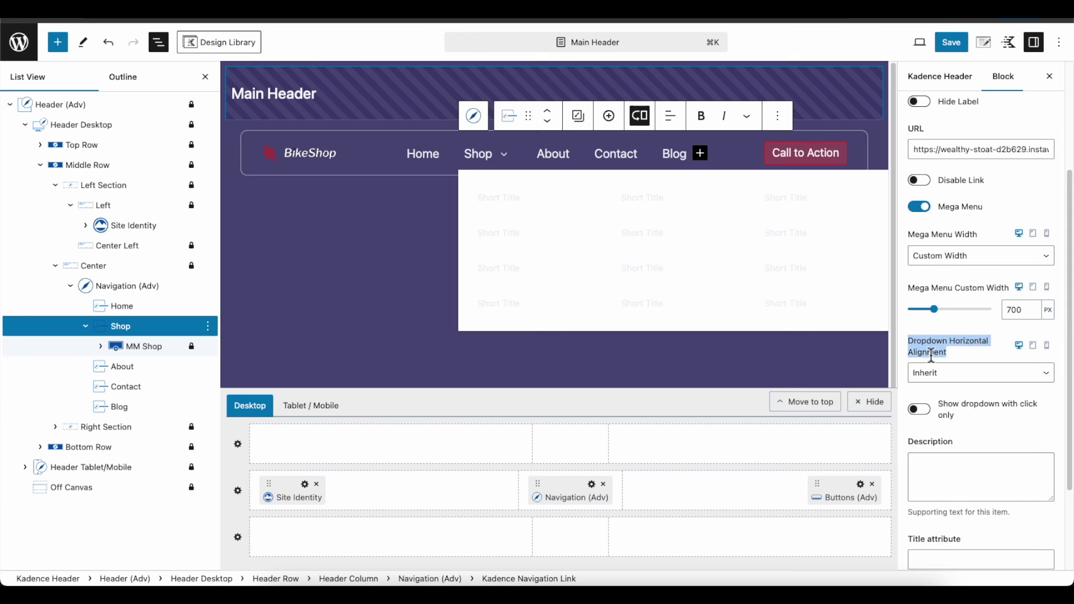
left_click(948, 385)
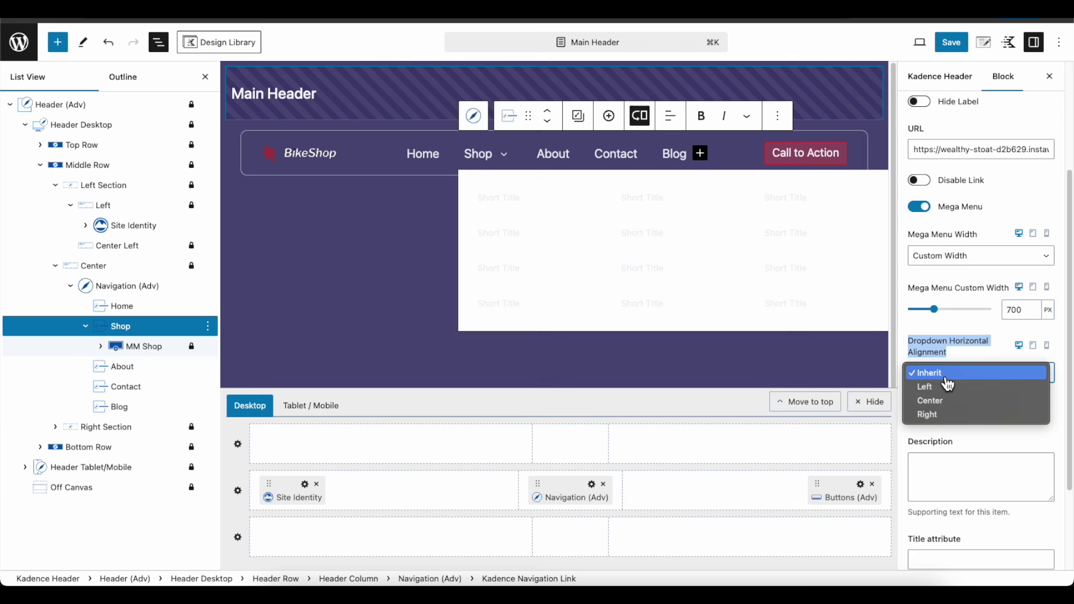
left_click(945, 401)
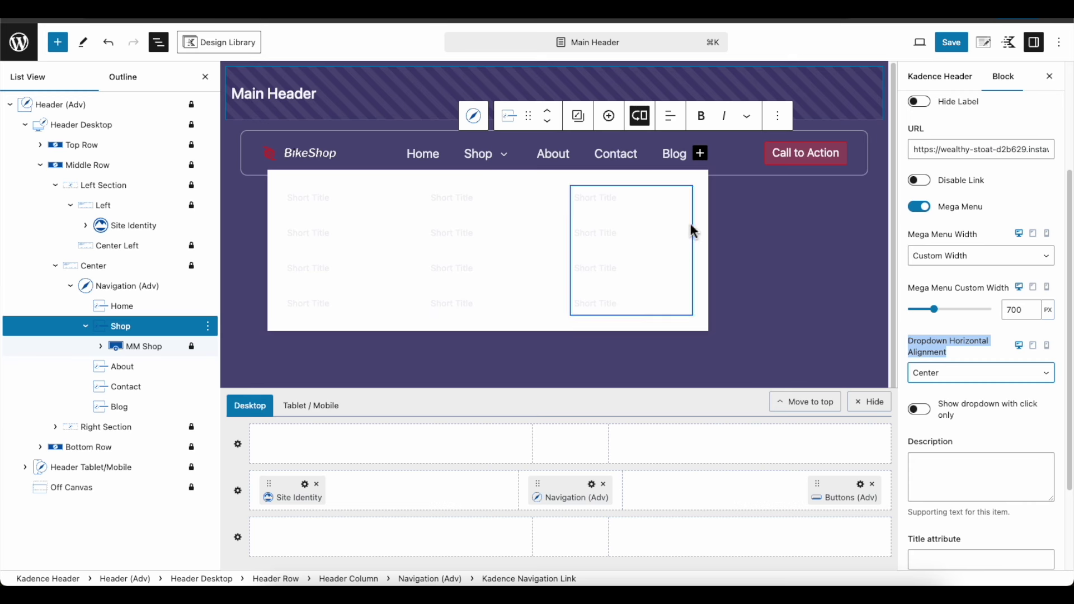
Try showing the Shop dropdown with click only and turn the option back off
left_click(920, 411)
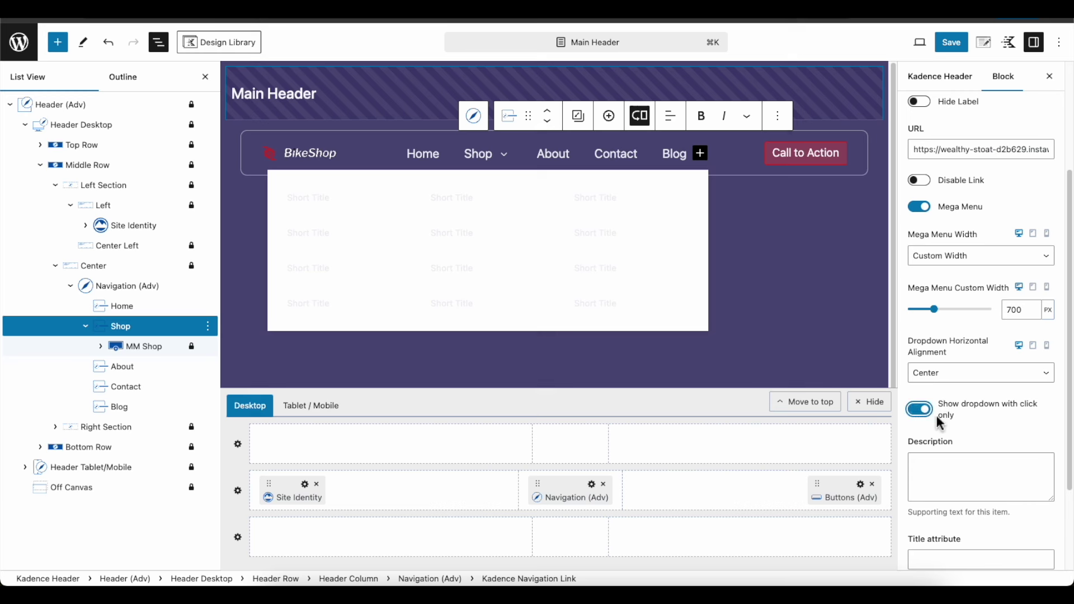
left_click(486, 156)
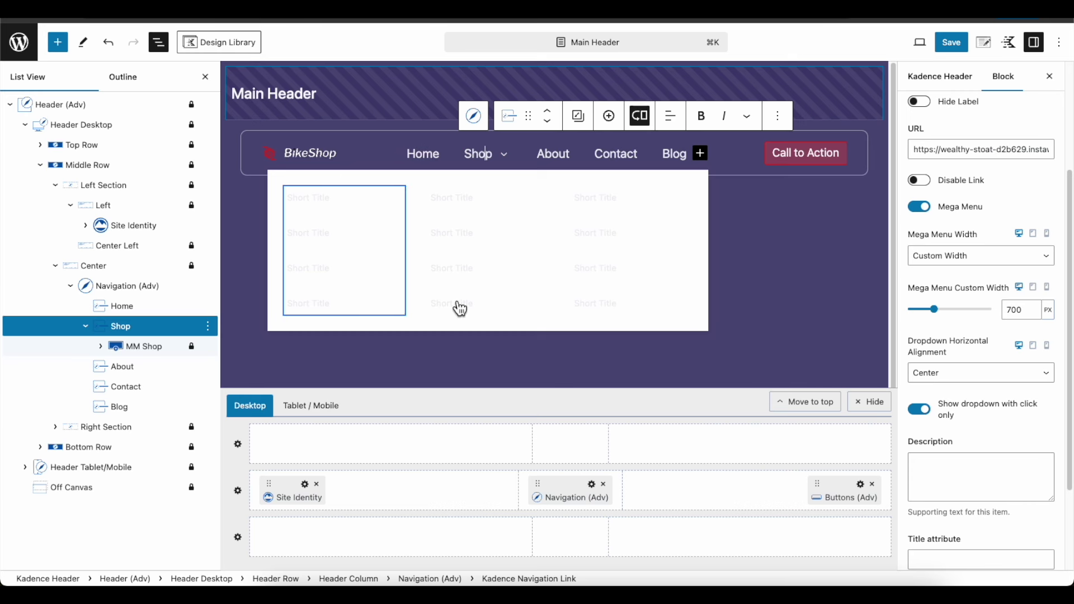
left_click(921, 411)
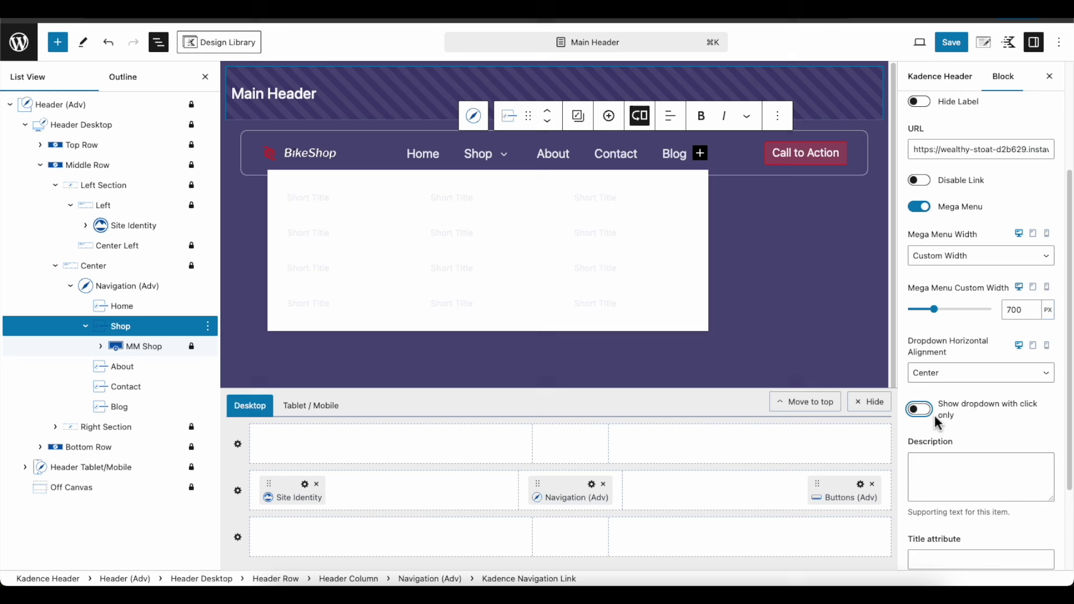
Set a linked border radius of 10 px for the Shop navigation link in its normal state
scroll(979, 414, "up", 5)
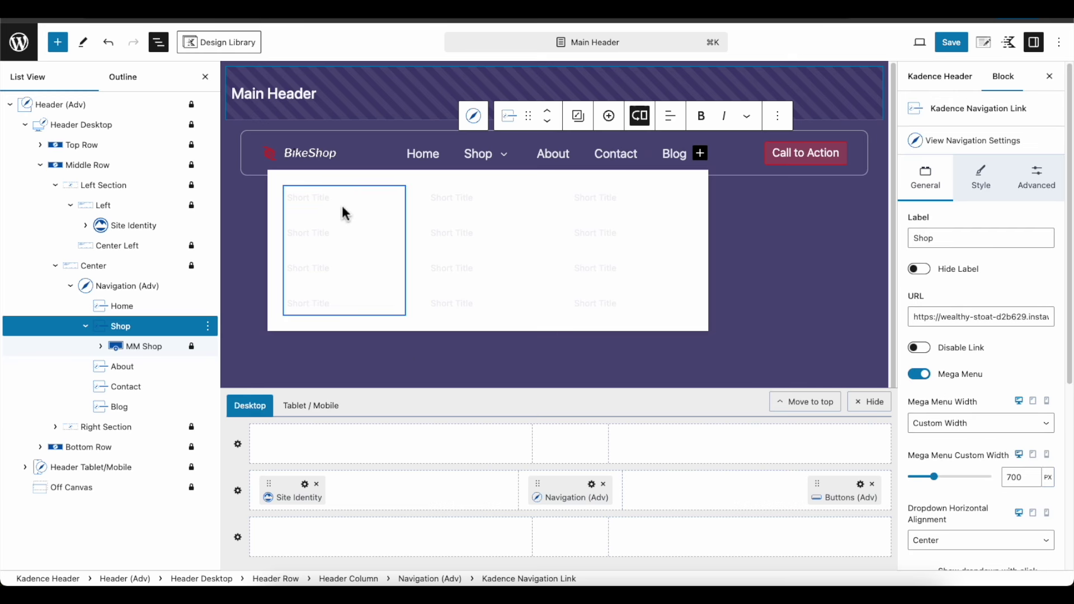
left_click(980, 181)
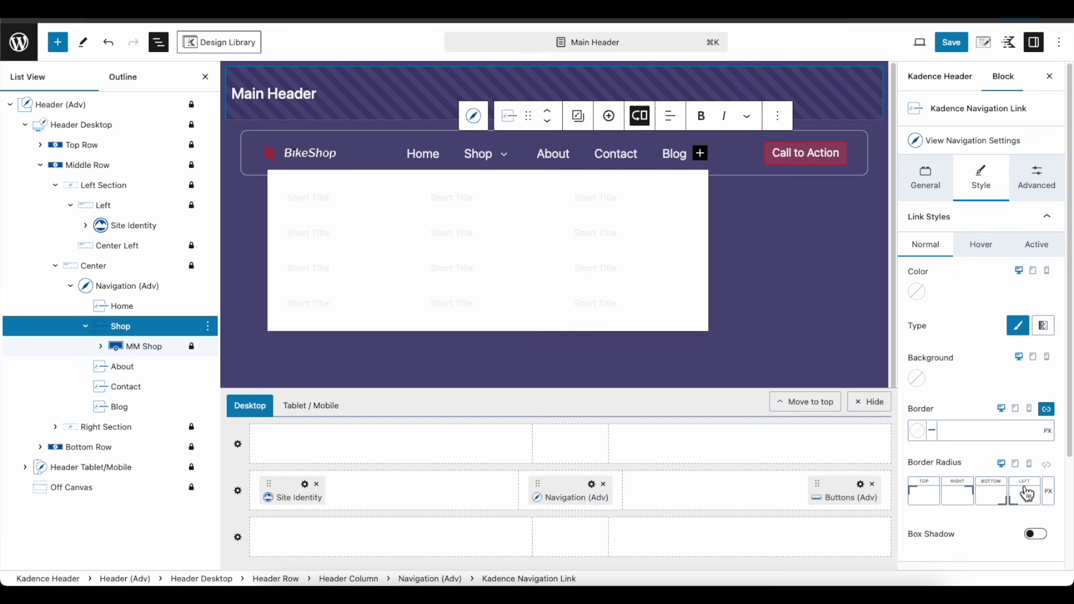
left_click(1047, 466)
left_click(1020, 495)
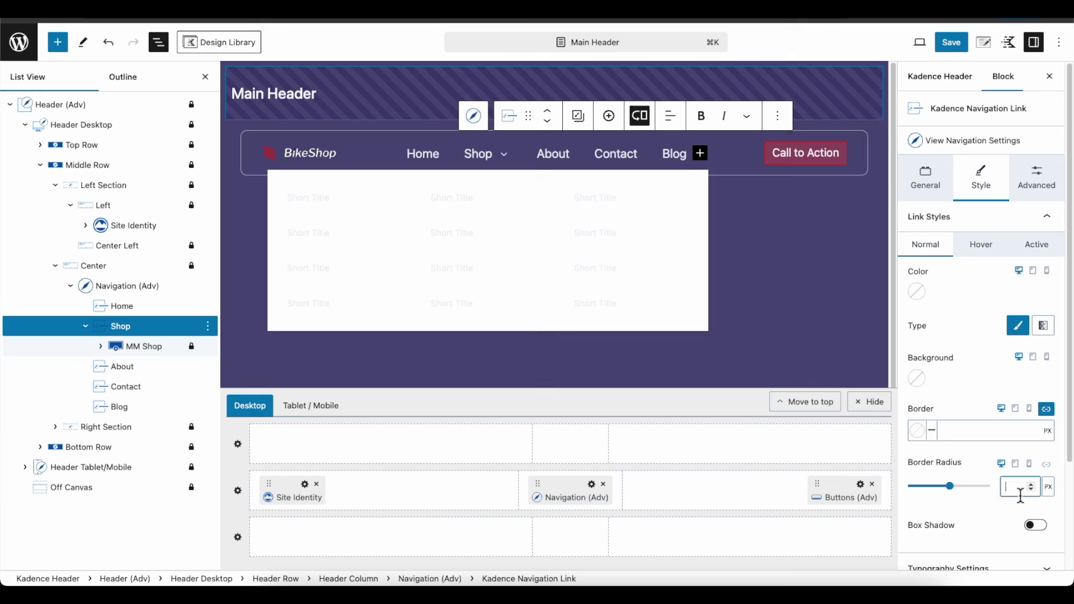
type("10")
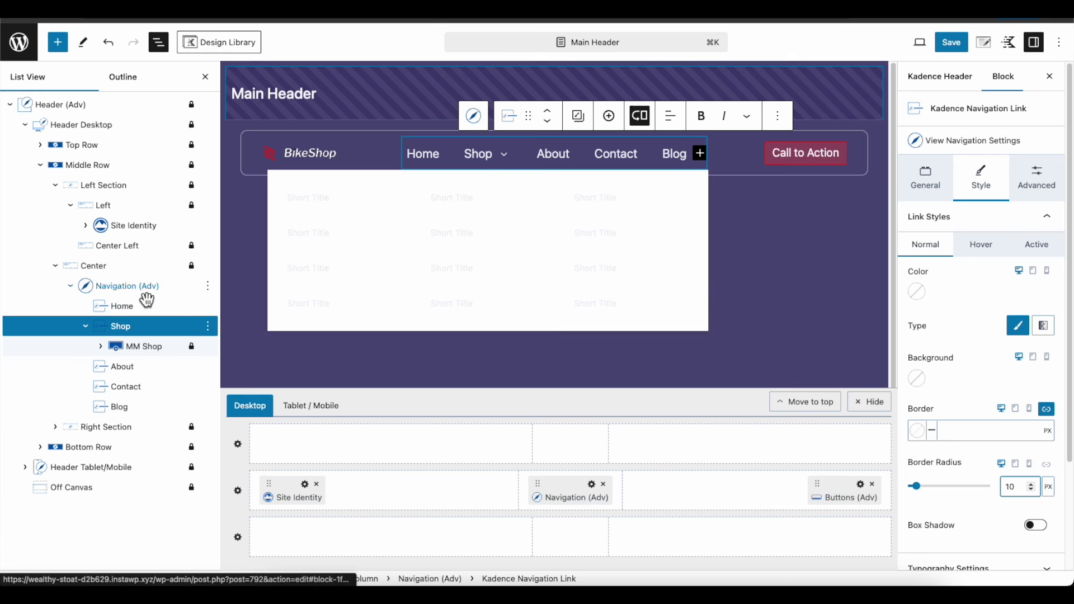
Set the background color of the MM Shop row to palette color 514D7C
left_click(153, 349)
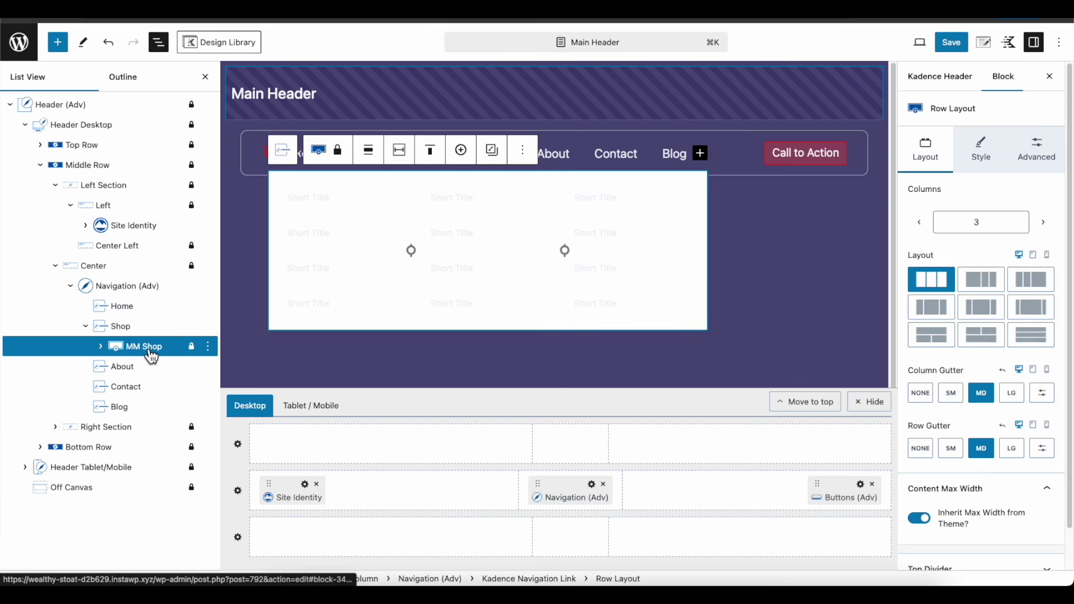
left_click(983, 152)
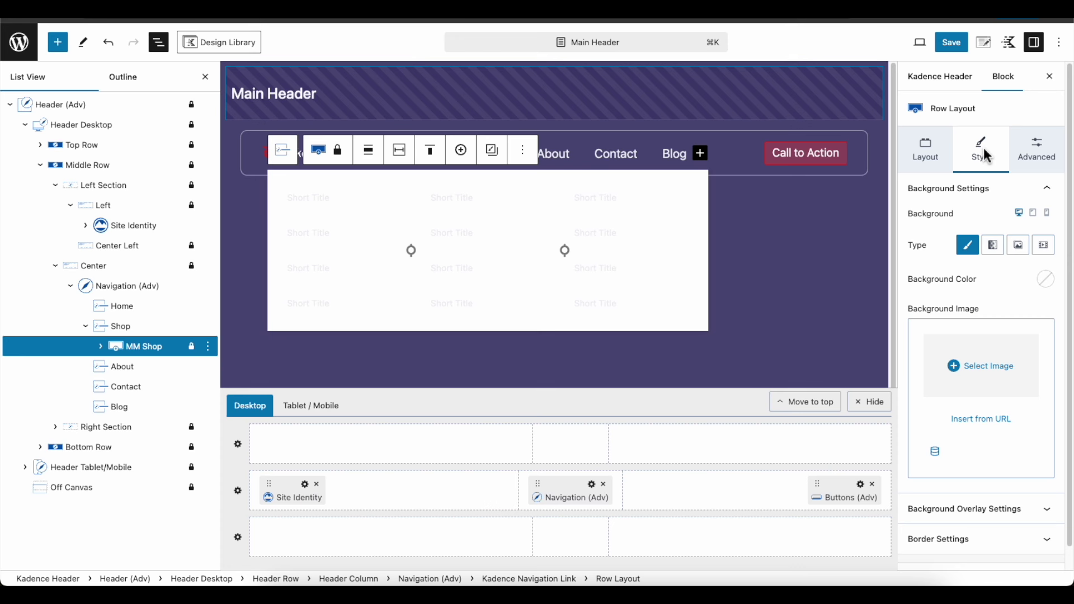
left_click(1049, 285)
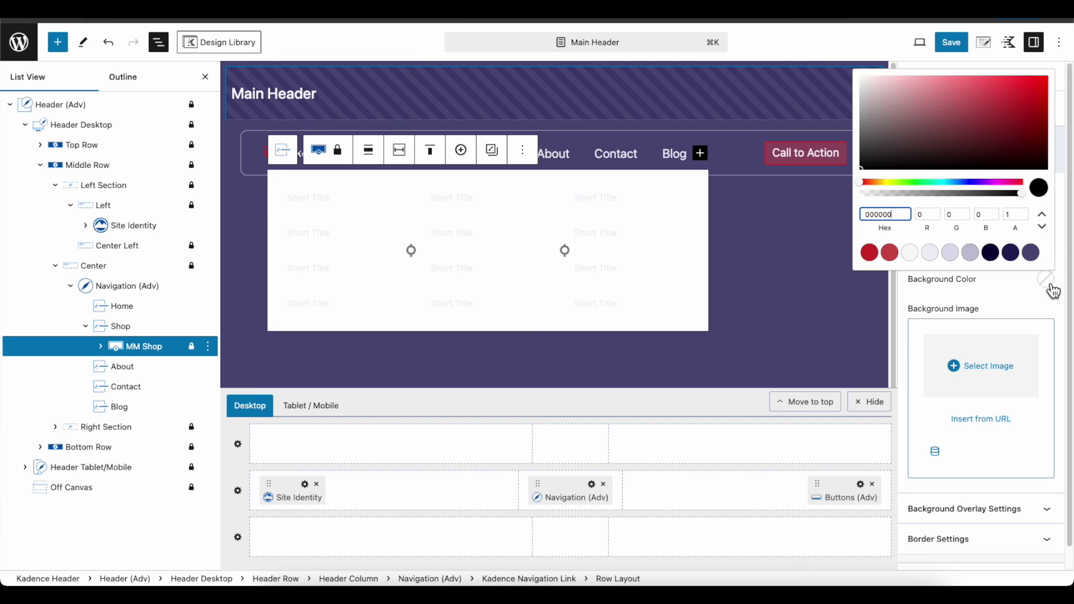
left_click(1031, 253)
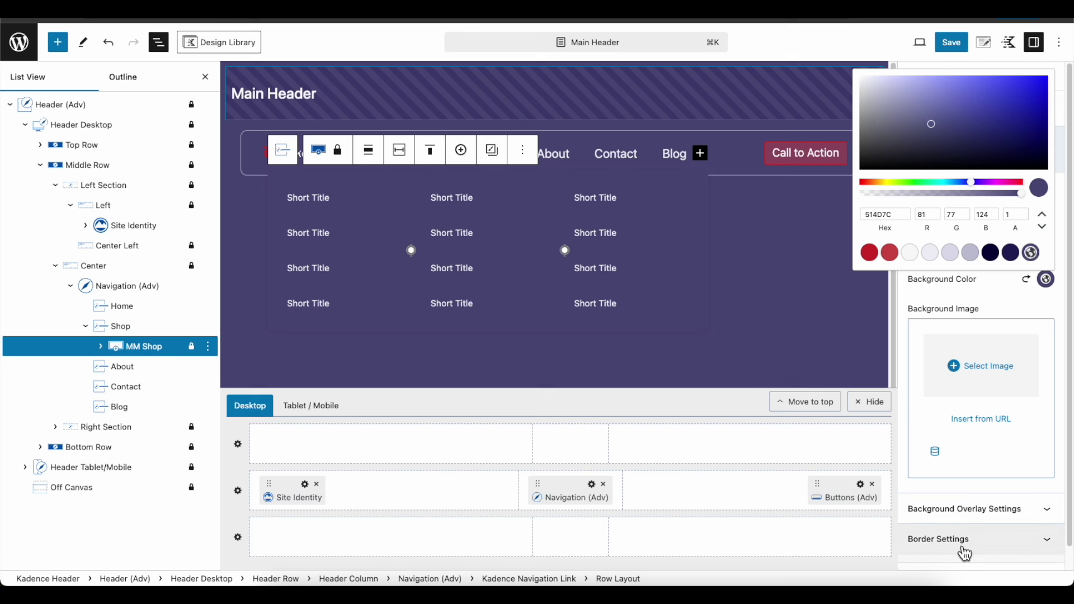
Give the MM Shop row a 1 px border in palette color C3C2D6 and a linked border radius of 10 px
left_click(983, 547)
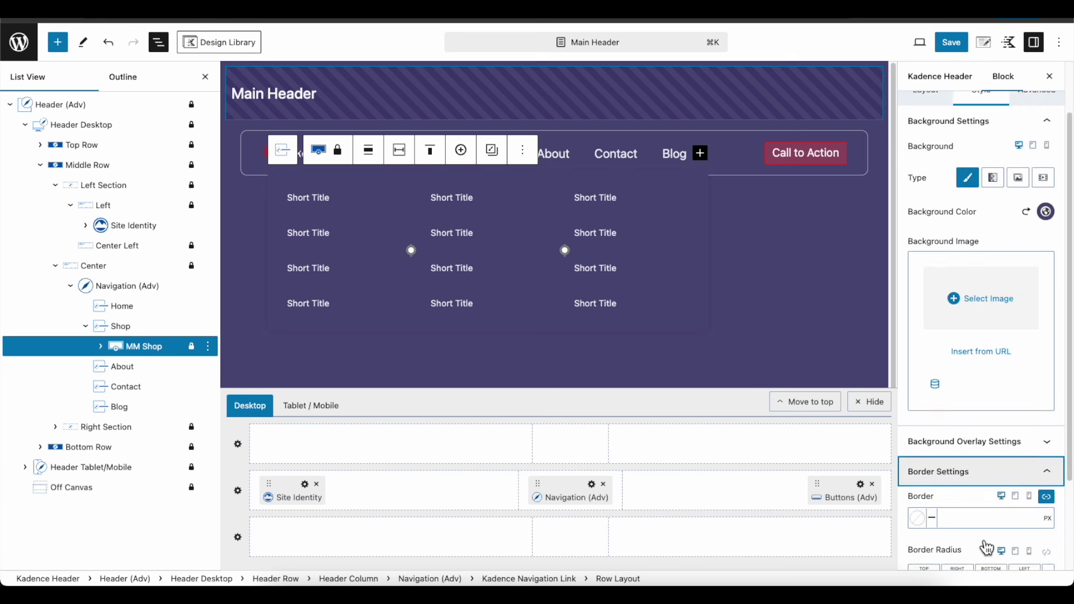
left_click(921, 405)
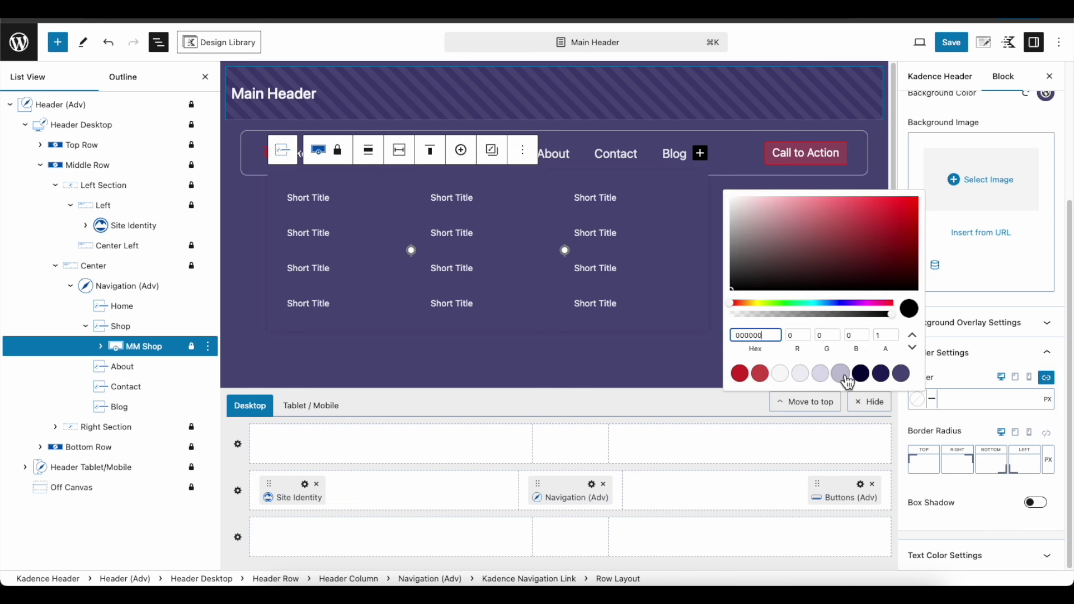
left_click(841, 374)
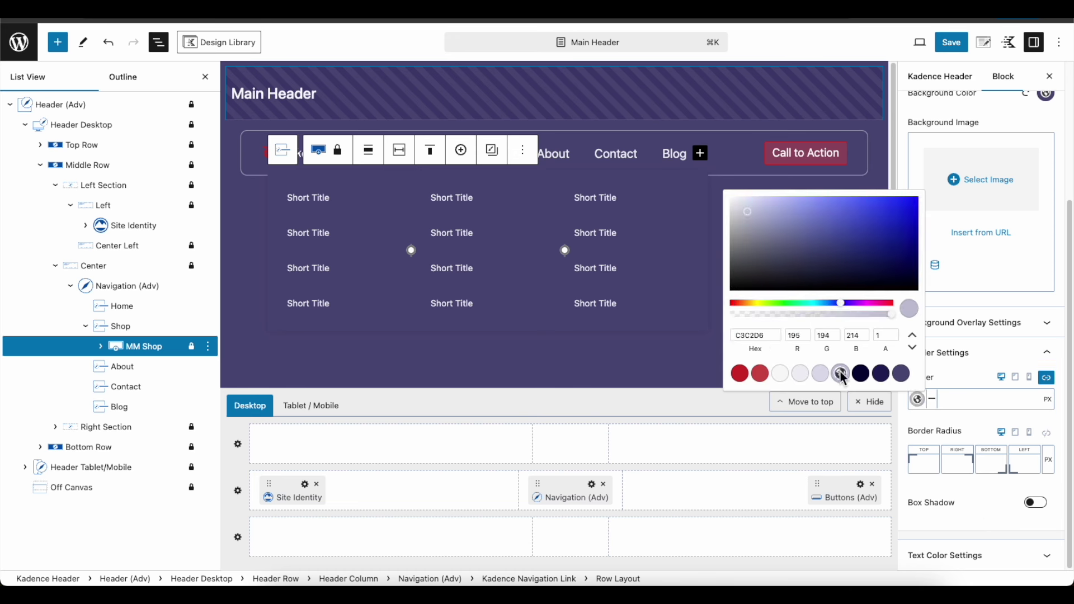
left_click(948, 401)
type("1")
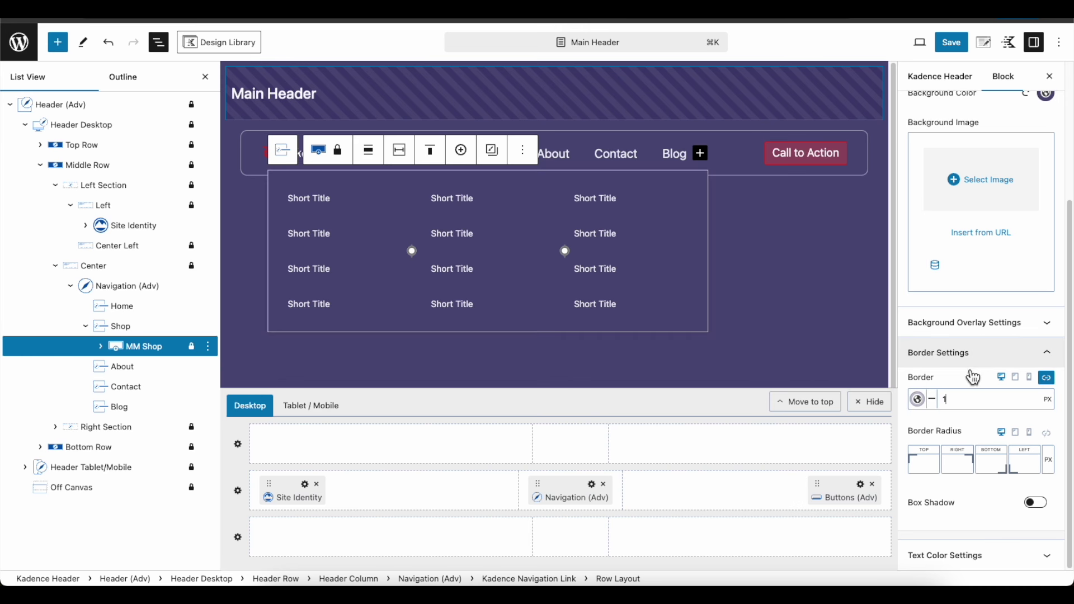
left_click(1046, 433)
left_click(1012, 462)
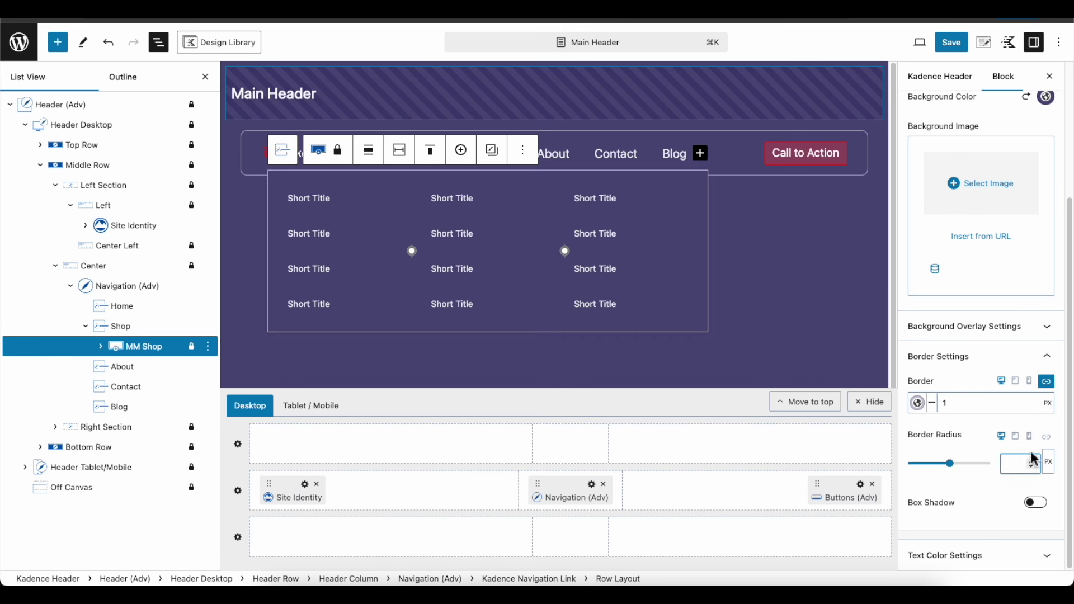
type("10")
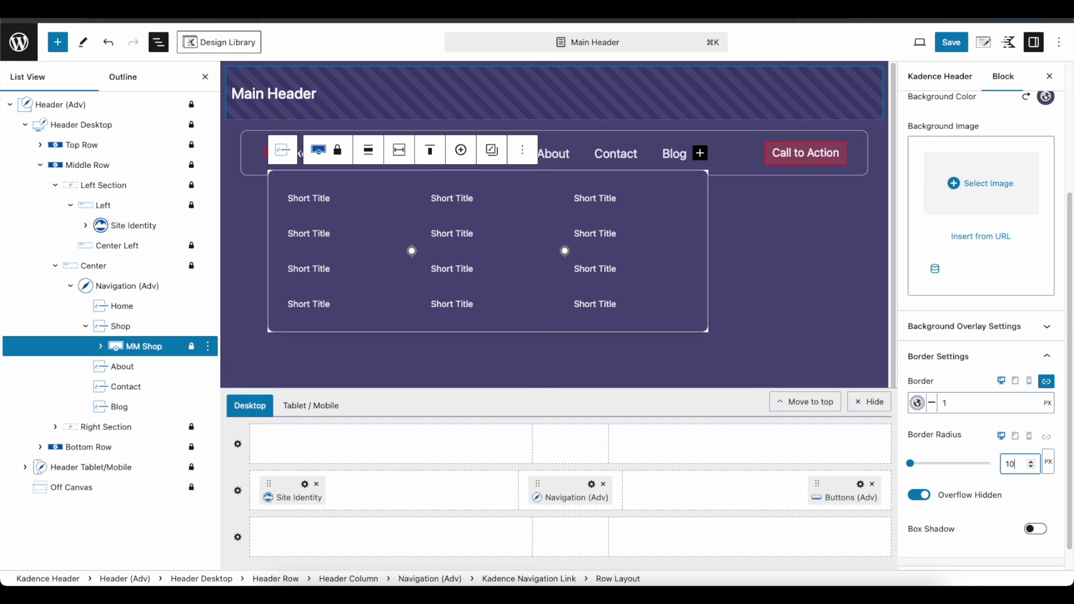
Save the pending header and mega menu changes, and select the Shop navigation link
left_click(954, 46)
left_click(955, 50)
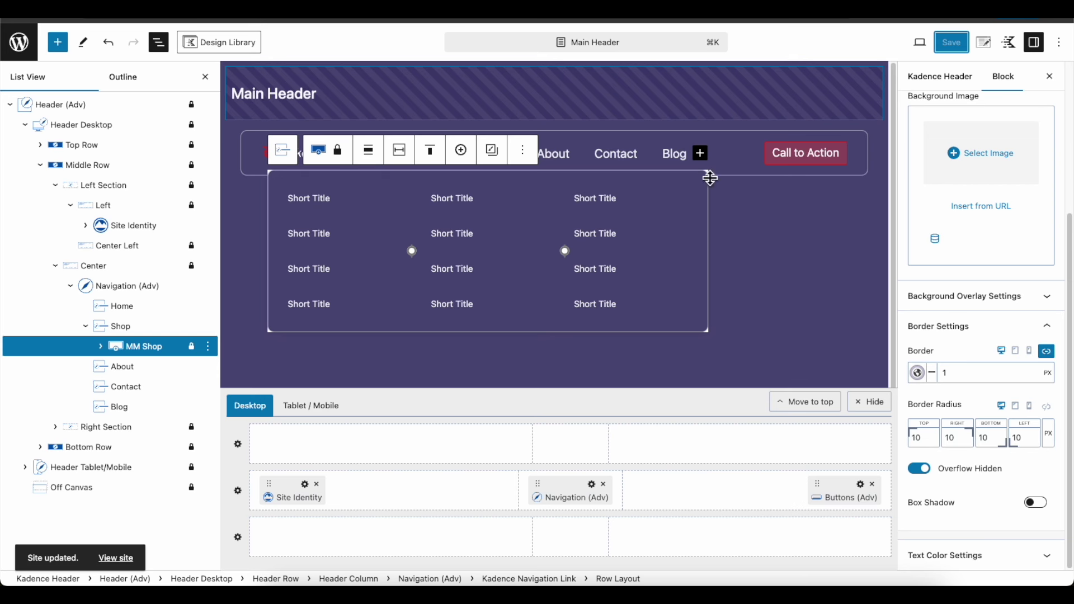
left_click(126, 329)
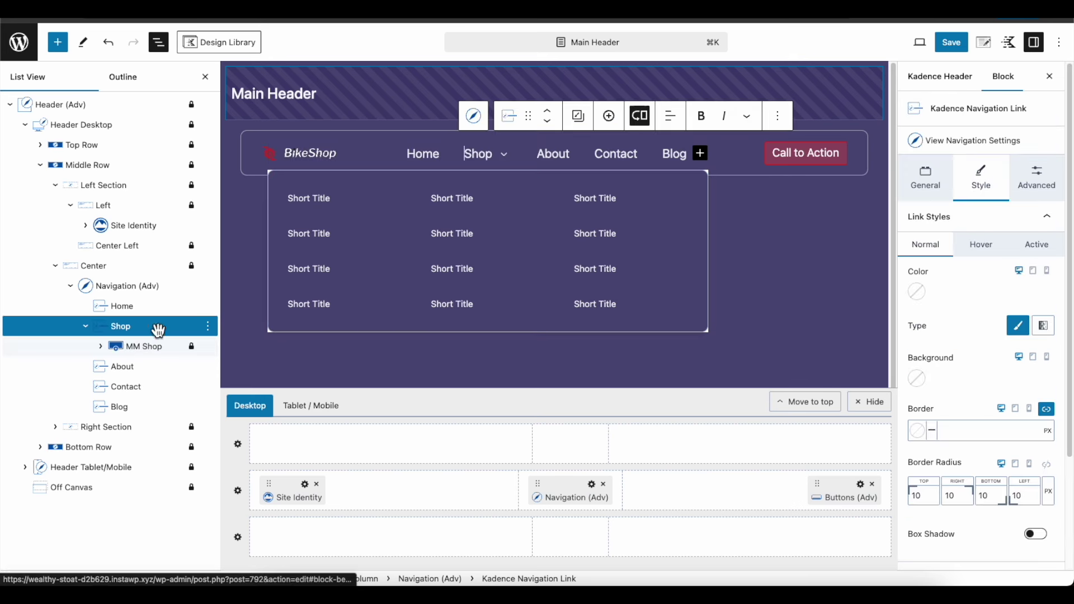
Set the normal text color of the first link in the Shop mega menu's first column to palette color F8F9FA
scroll(987, 447, "down", 3)
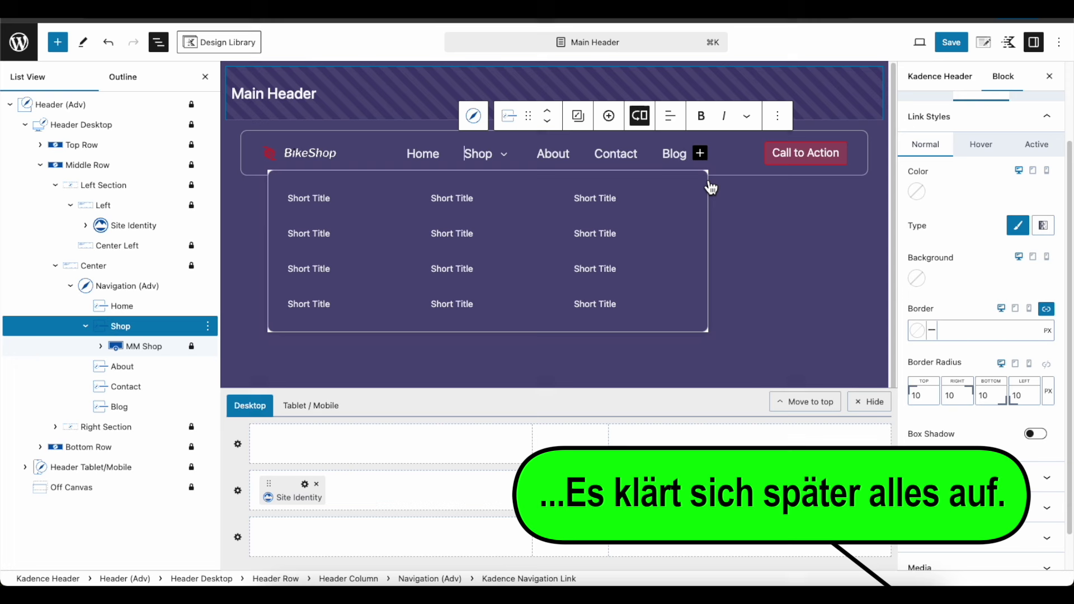
left_click(338, 209)
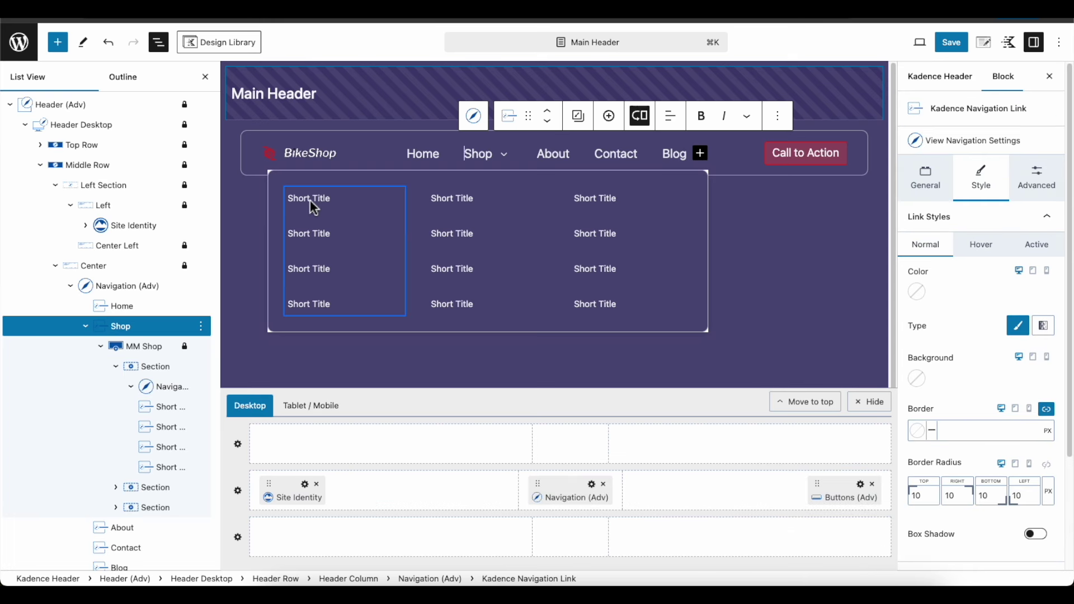
left_click(330, 202)
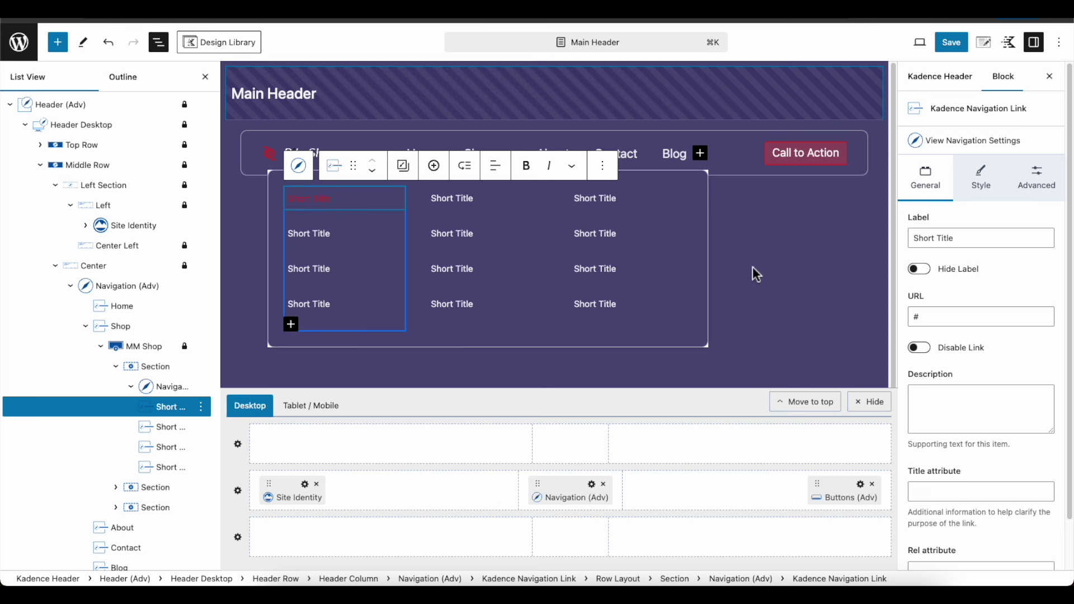
left_click(987, 192)
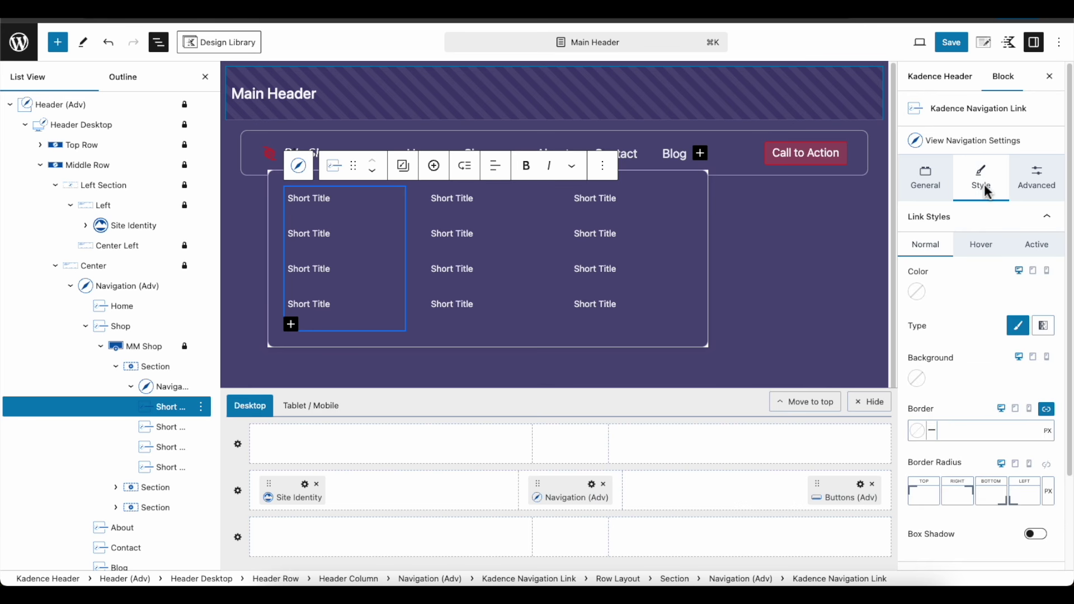
left_click(920, 294)
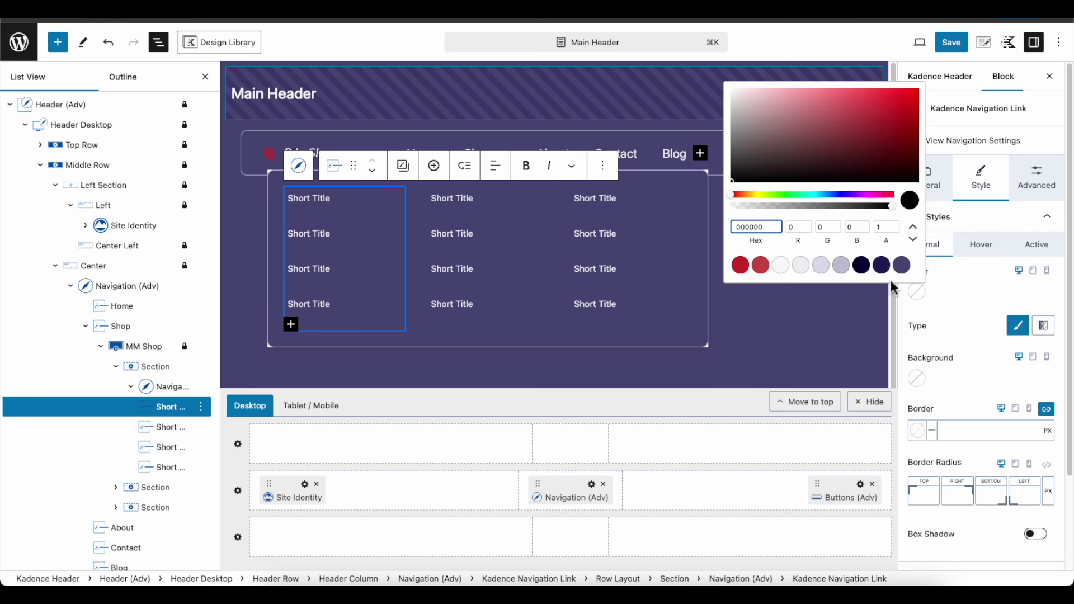
left_click(786, 270)
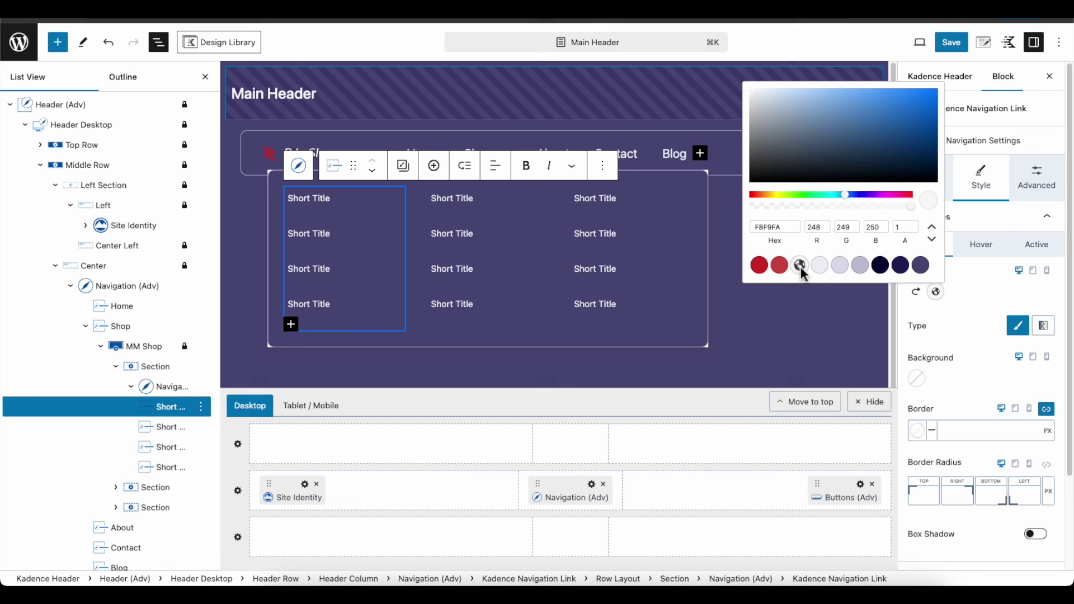
Set the first mega menu link's hover text color to light red FF7C7D, starting from the second palette red
left_click(983, 253)
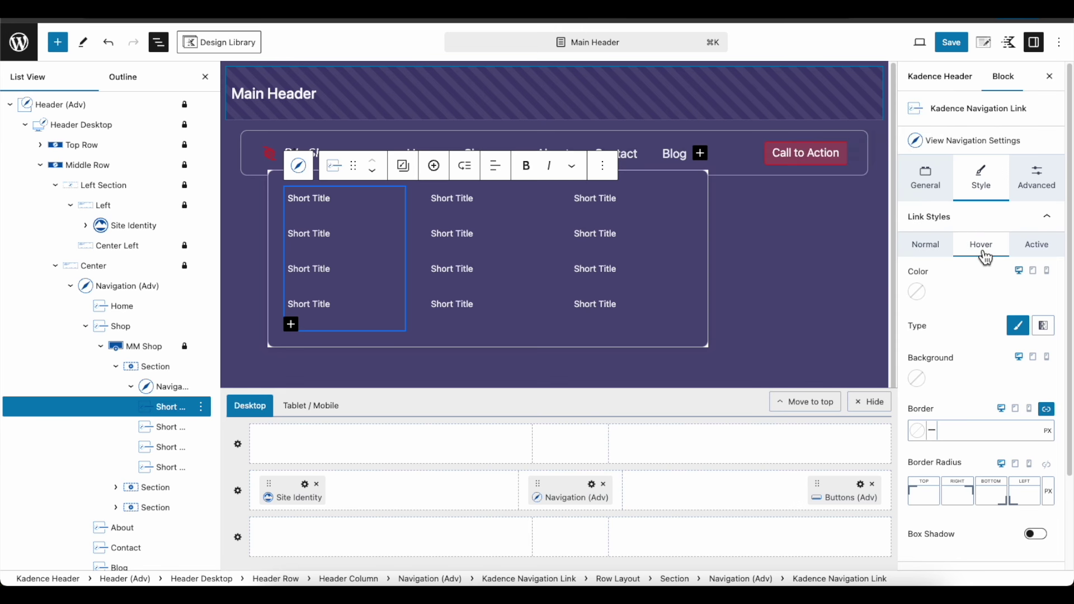
left_click(920, 296)
left_click(760, 266)
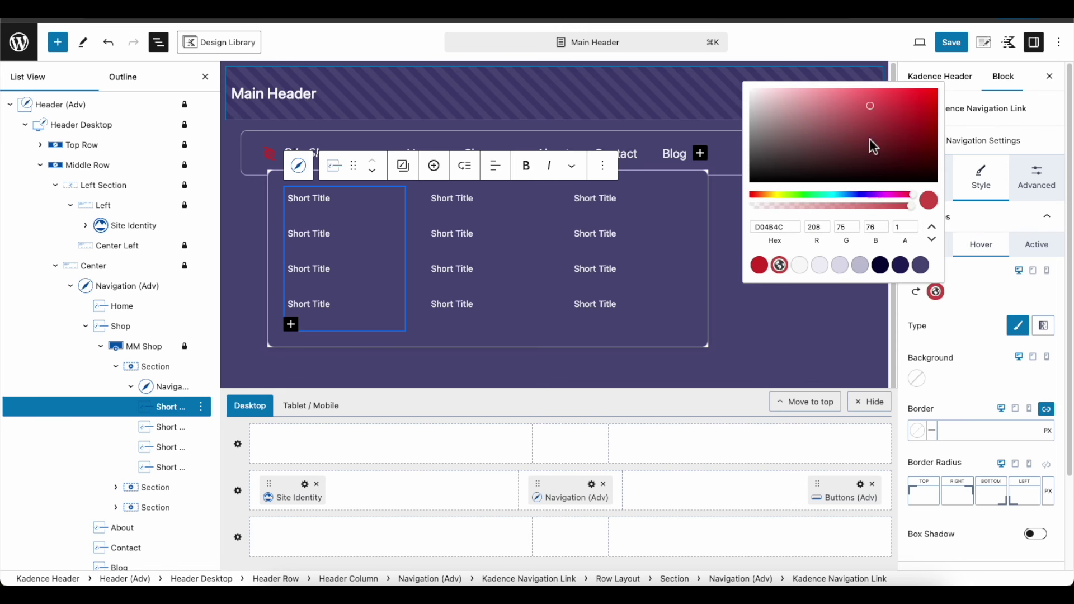
left_click_drag(873, 110, 847, 89)
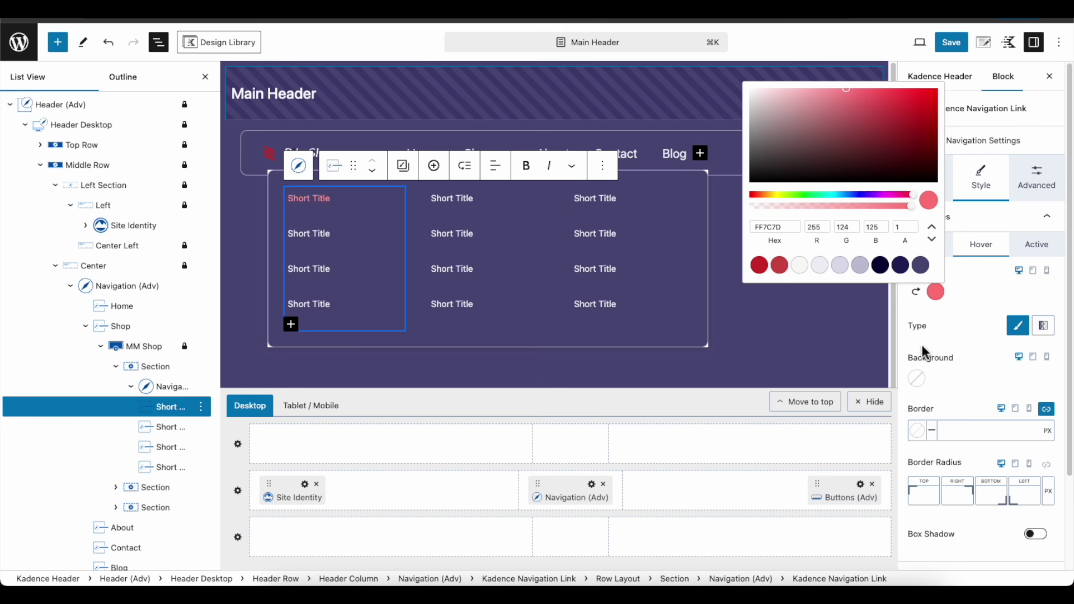
Set the first mega menu link's active text color to white, ffffff
left_click(1045, 250)
left_click(916, 316)
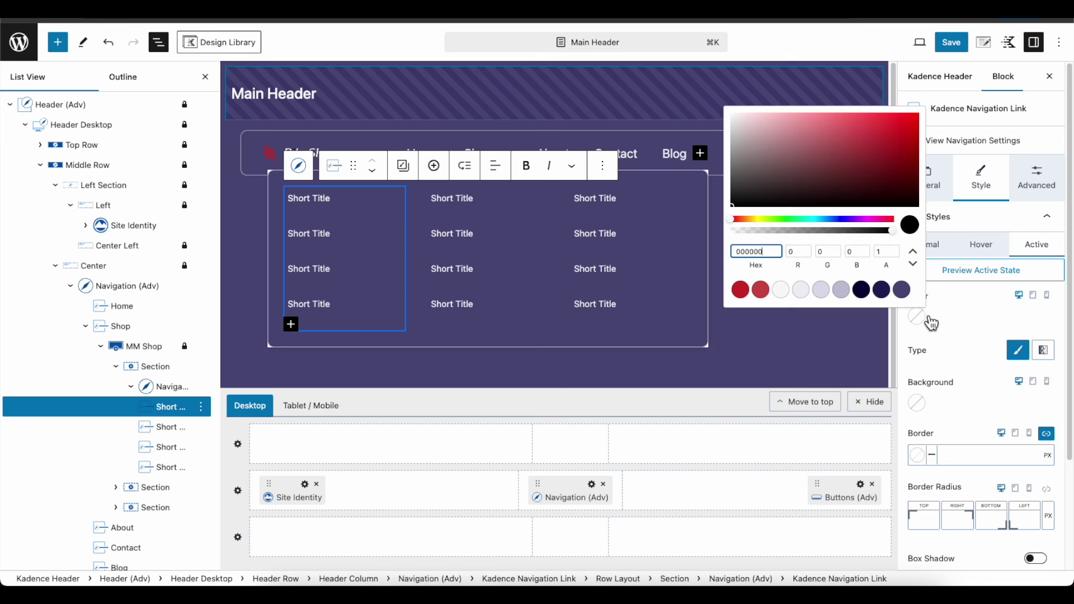
left_click_drag(733, 253, 766, 252)
type("ffffff")
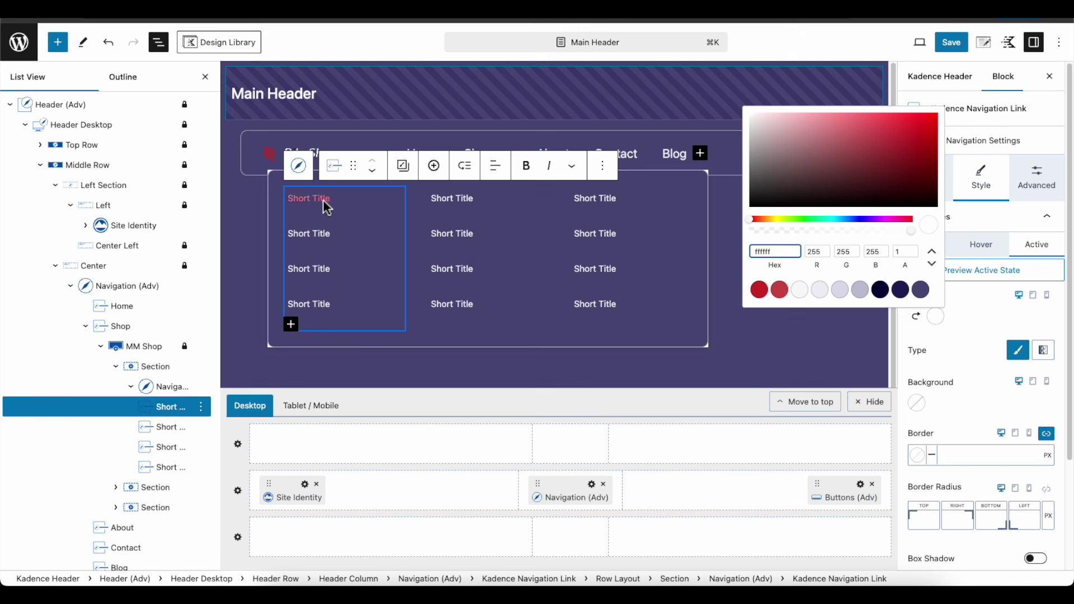
left_click(956, 347)
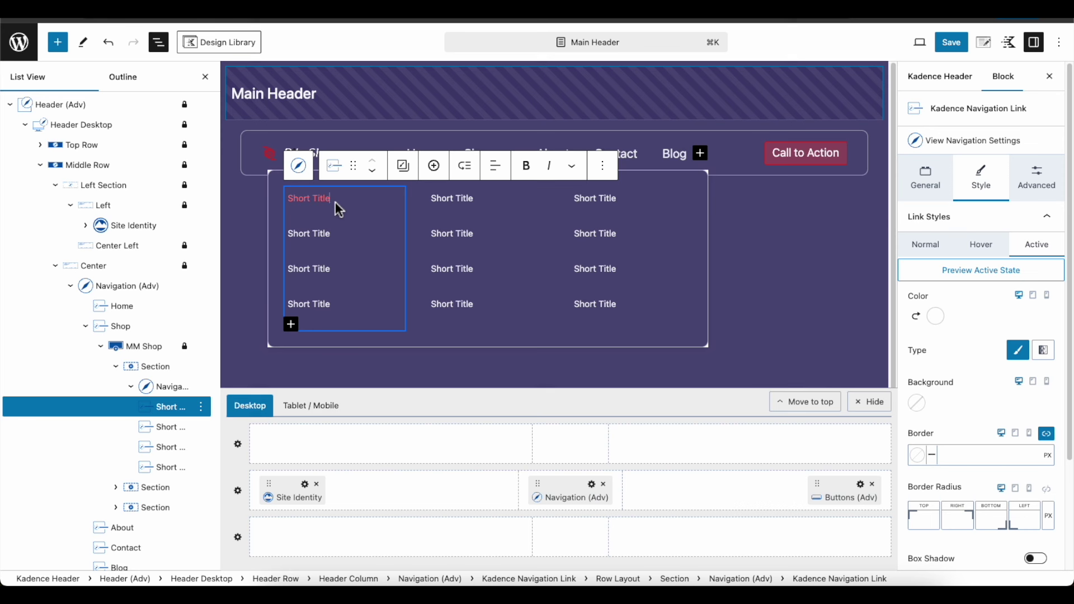
Replace the label of the first mega menu link with "Lorem Ipsum"
key("BackSpace")
key("BackSpace")
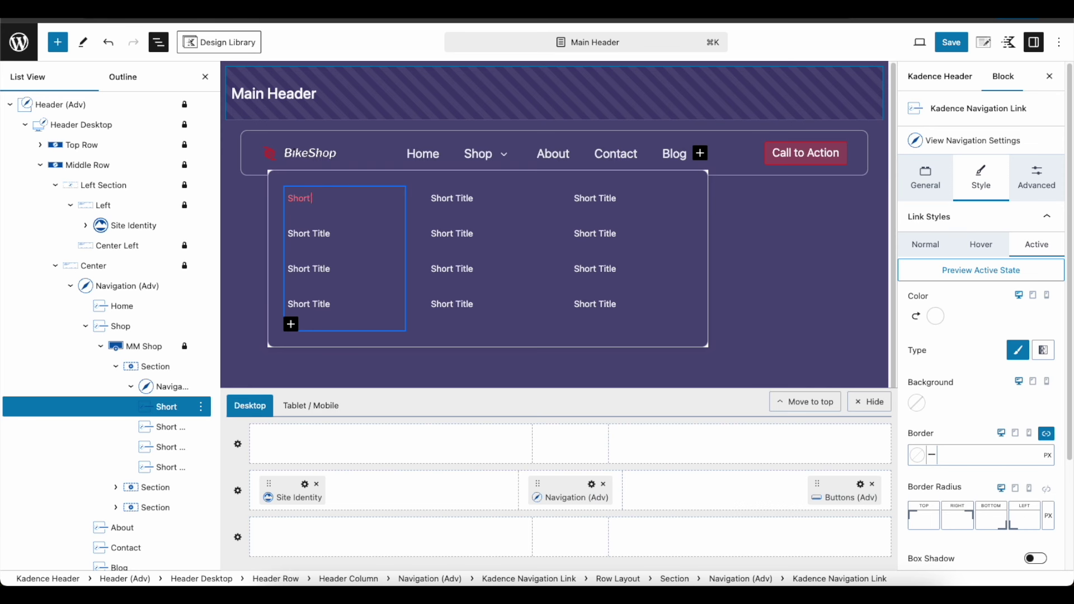
key("BackSpace")
key("BackSpace")
key("BackSpace")
key("BackSpace")
key("BackSpace")
type("Lorem Ipsum")
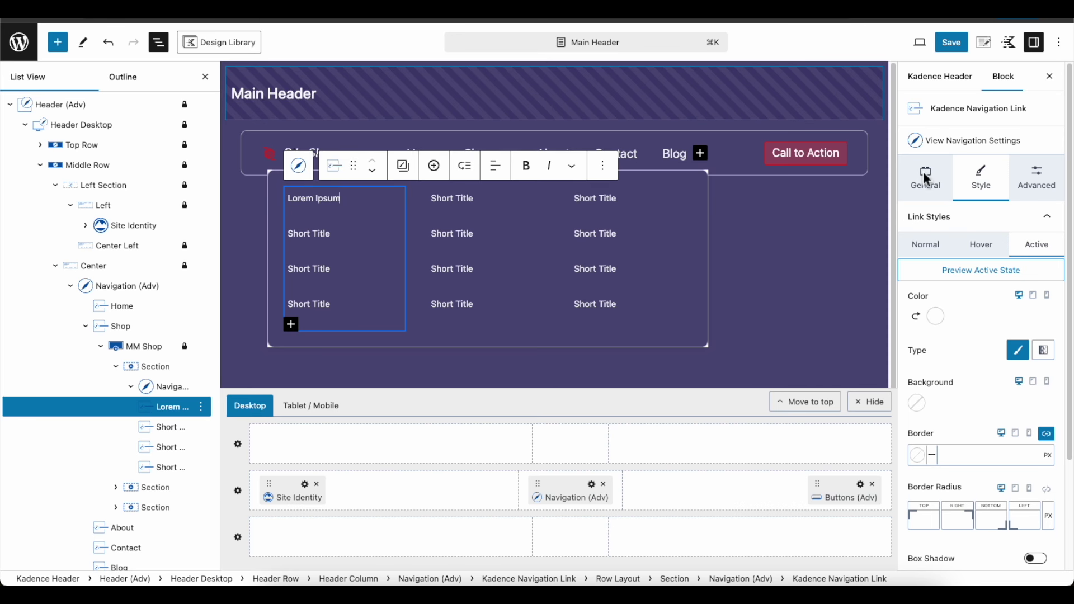
Add the description "Lorem ipsum dolor sit amet, consetetur sadipscing elitr." to the Lorem Ipsum link
left_click(928, 185)
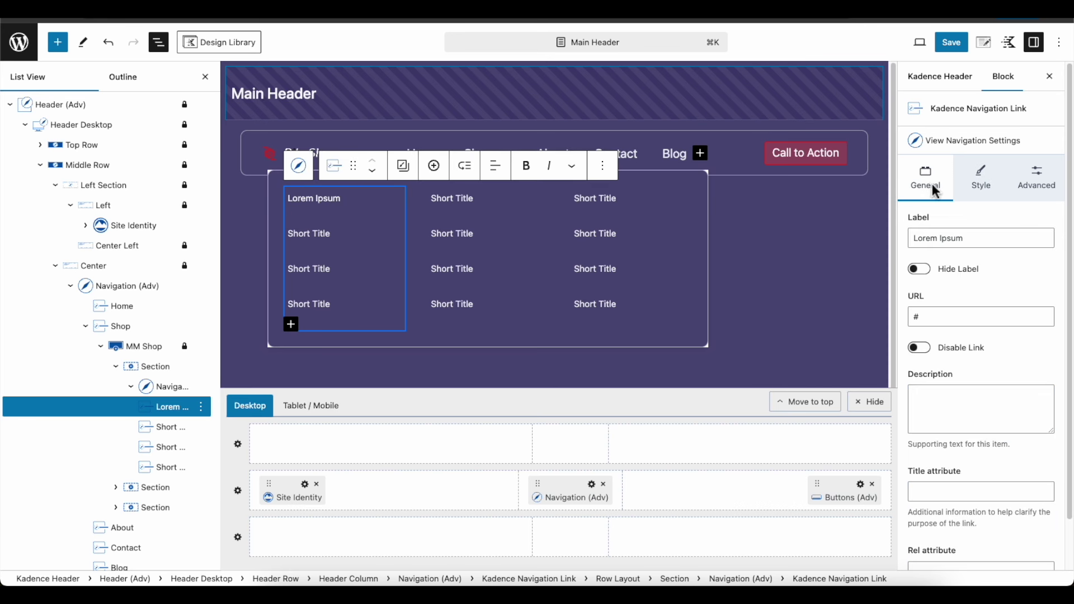
left_click(927, 401)
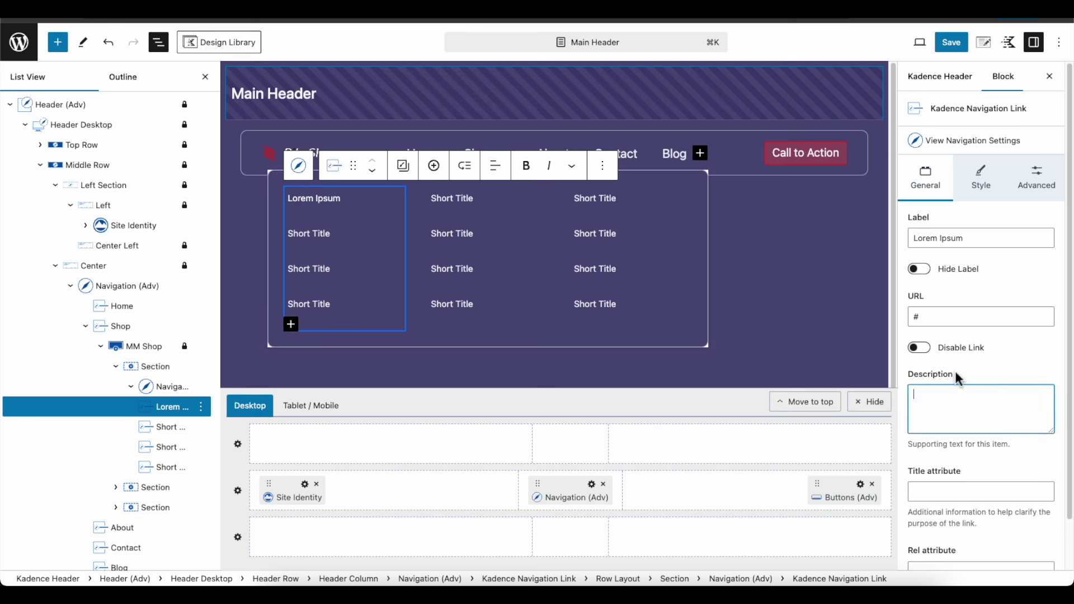
type("Lorem ipsum dolor sit amet, consetetur sadipscing elitr")
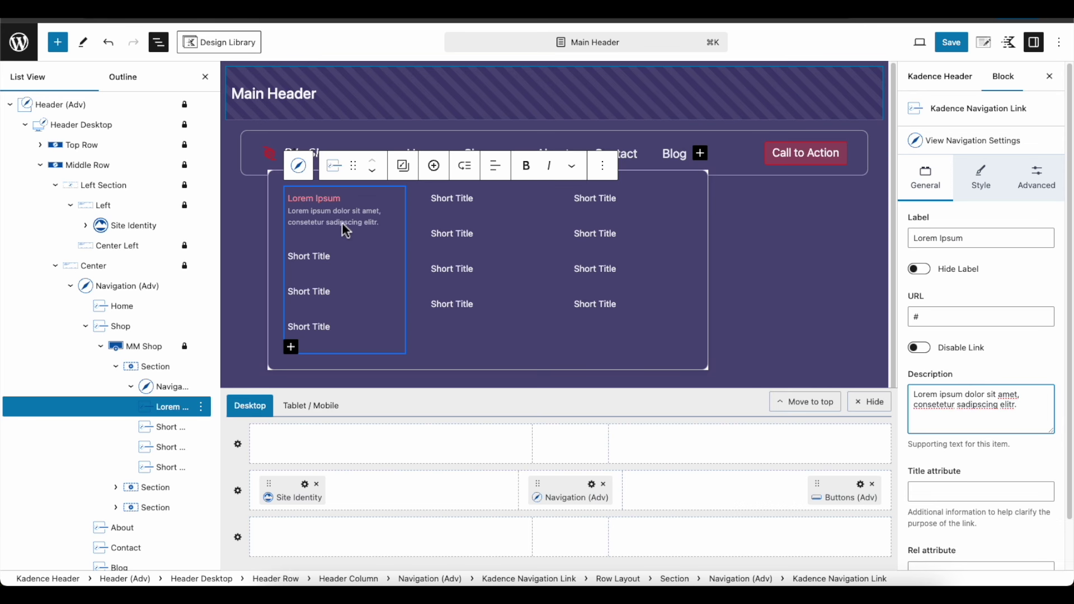
left_click(327, 203)
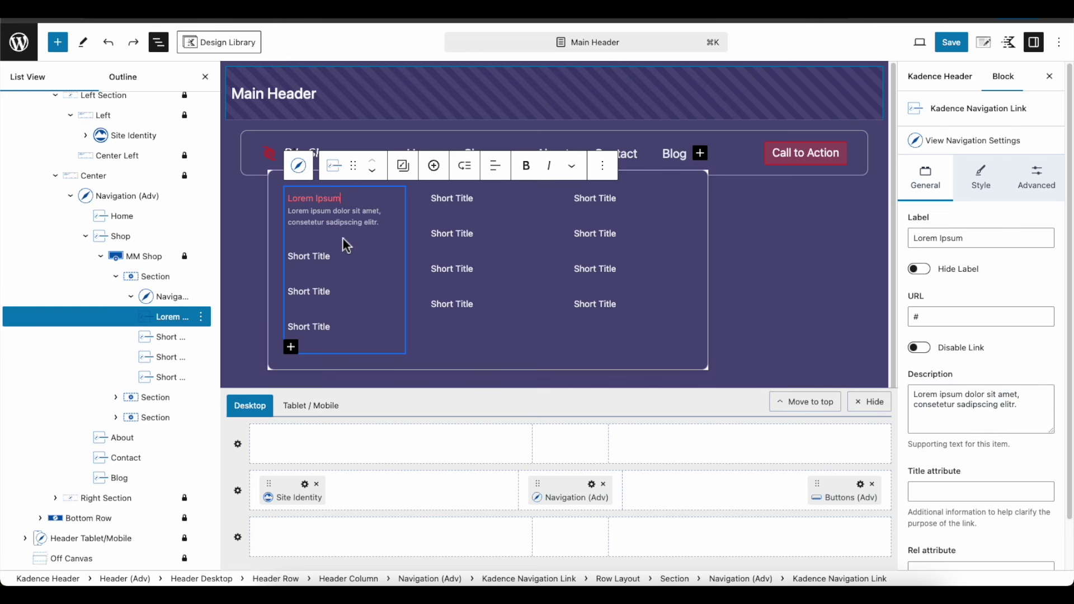
Set the Lorem Ipsum link's media type to Icon and choose the line icon of a pencil with an underline
left_click(984, 185)
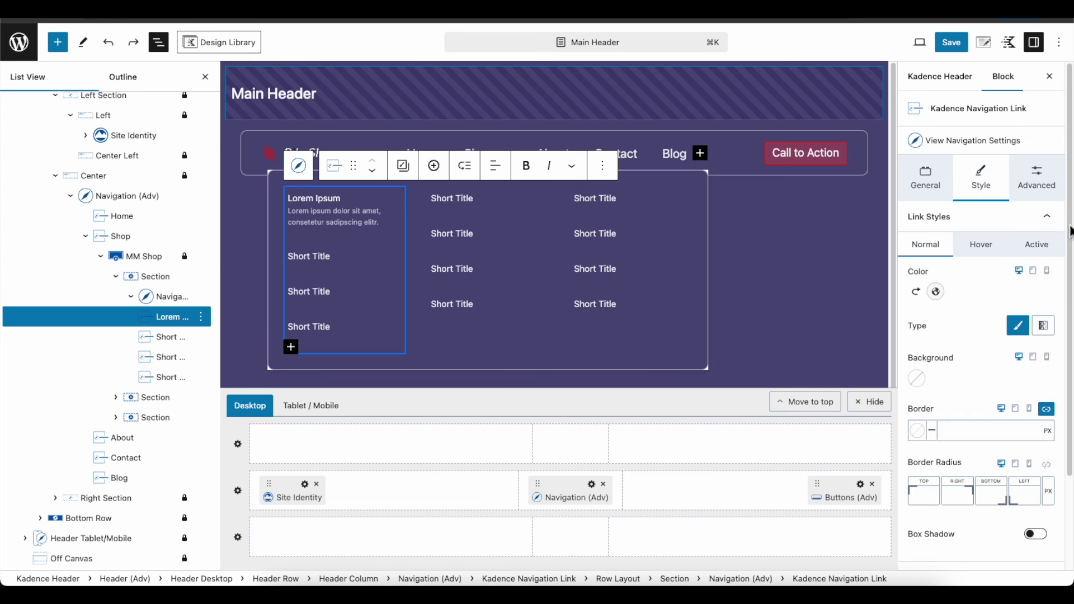
scroll(1068, 235, "down", 2)
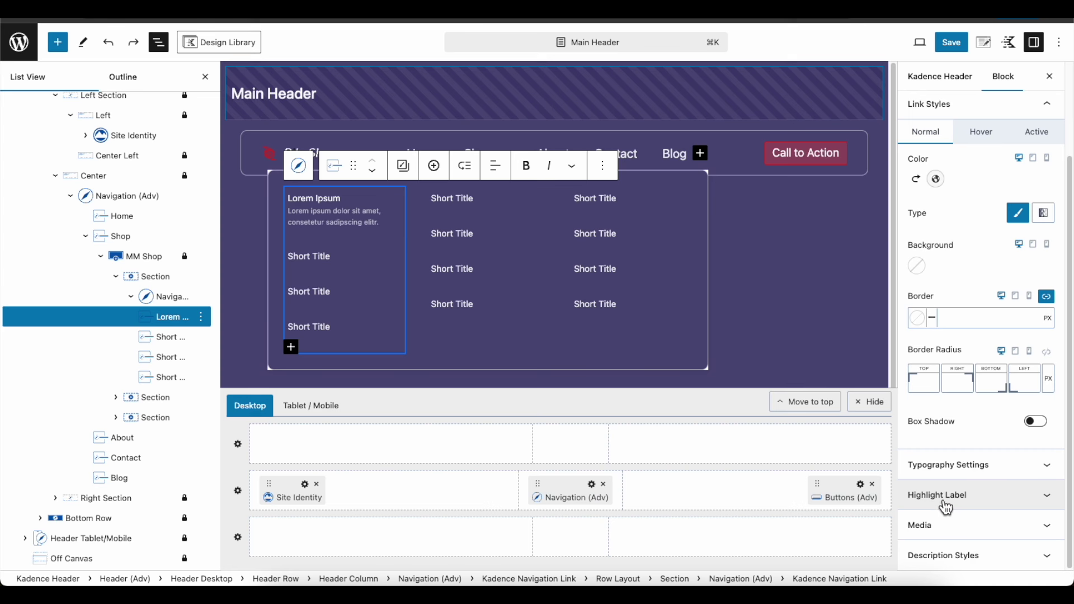
left_click(963, 530)
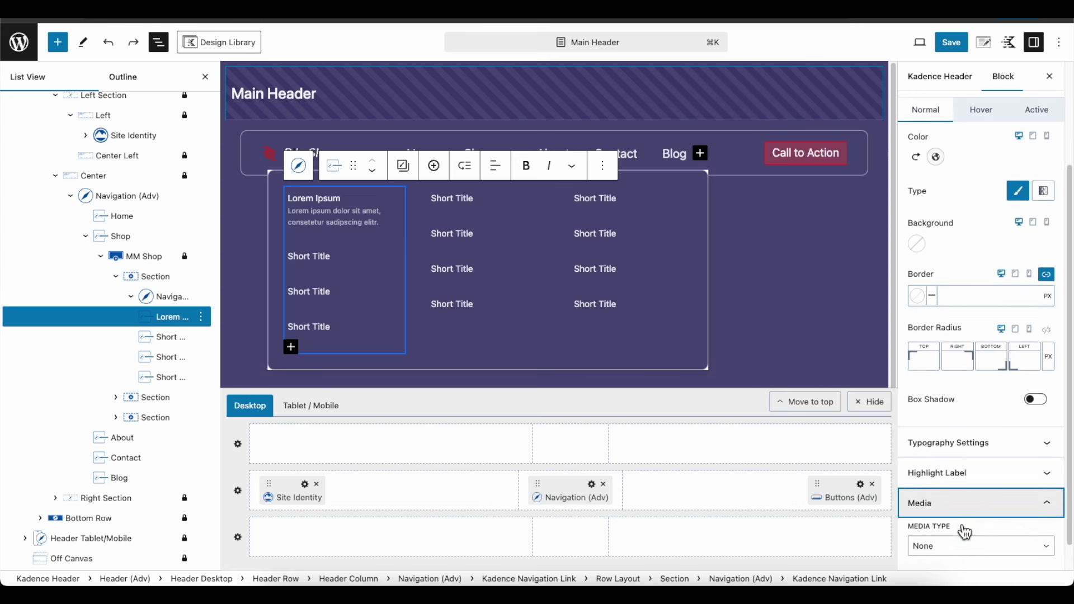
left_click(947, 546)
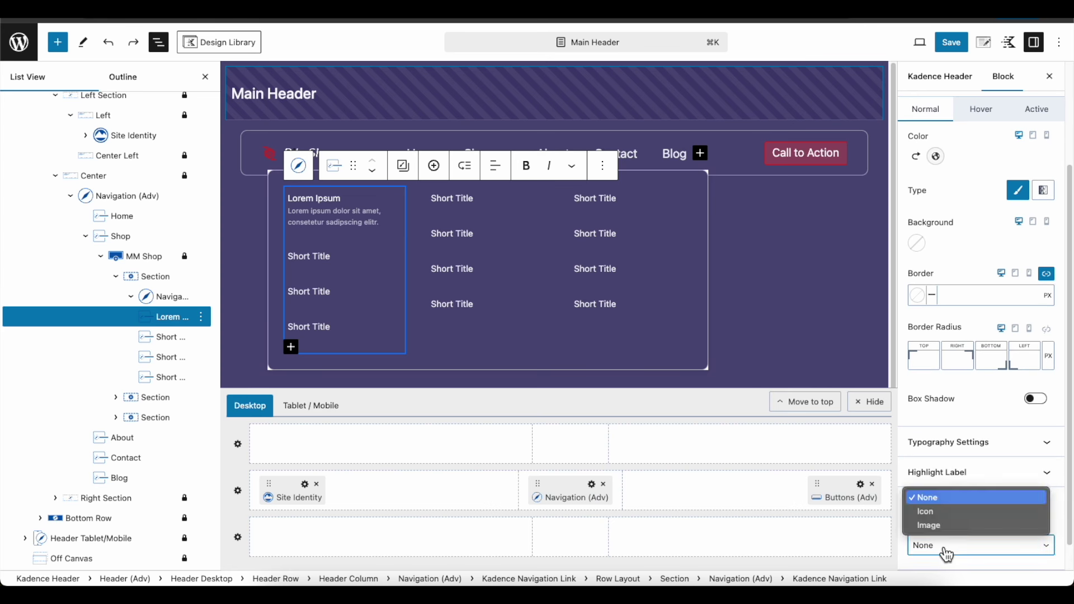
left_click(932, 511)
scroll(973, 487, "down", 5)
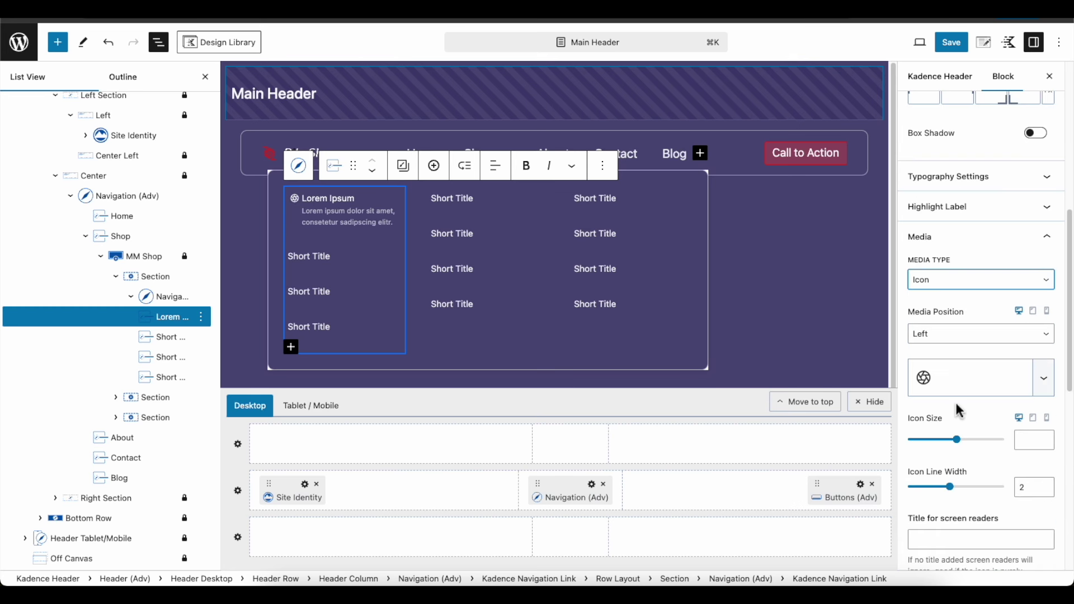
left_click(942, 389)
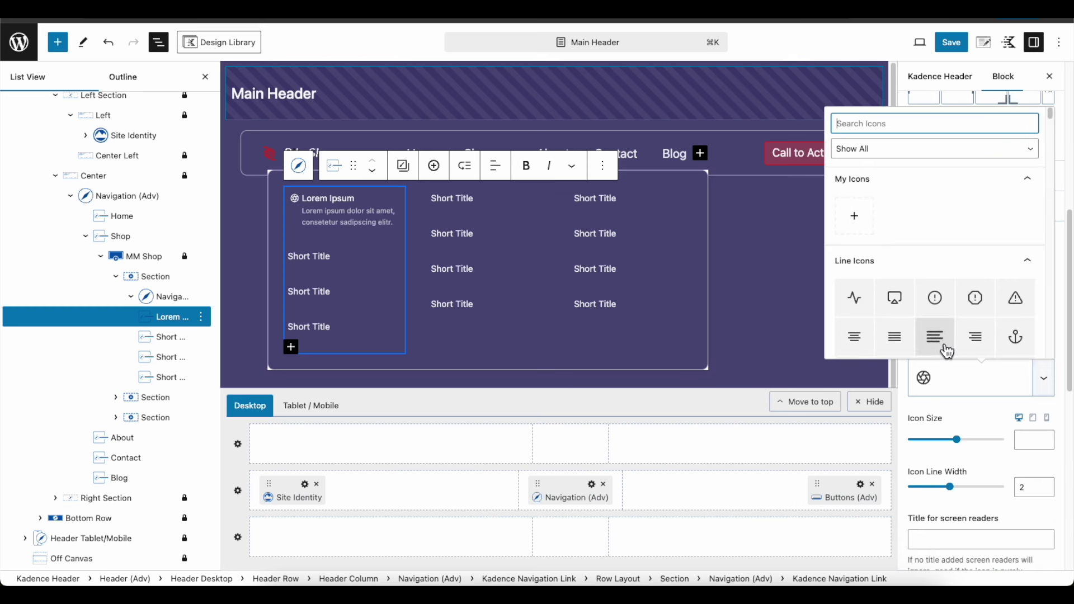
scroll(962, 305, "down", 5)
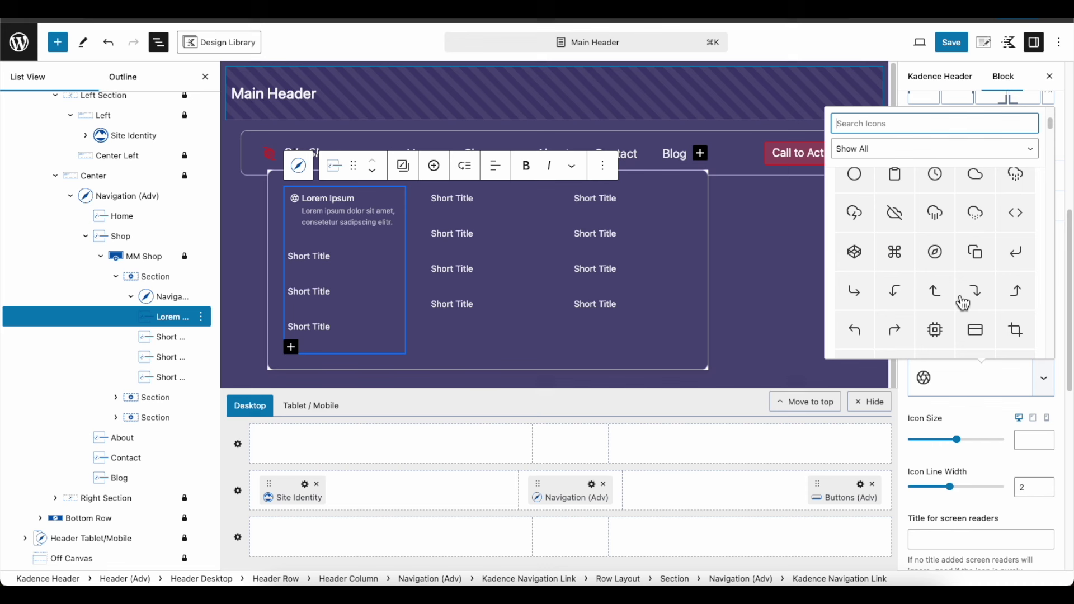
scroll(962, 302, "down", 3)
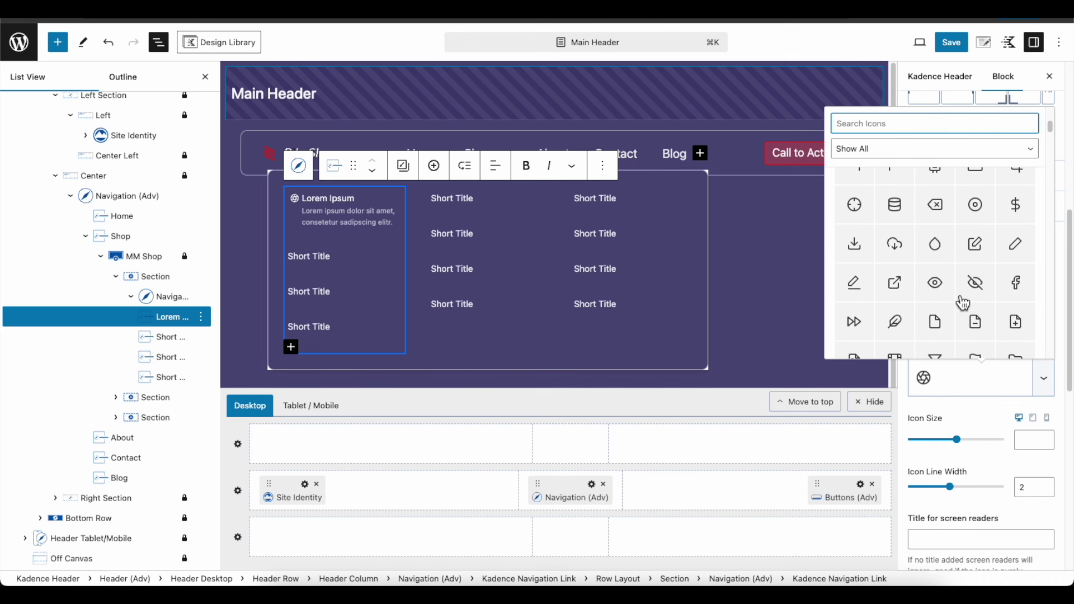
left_click(859, 290)
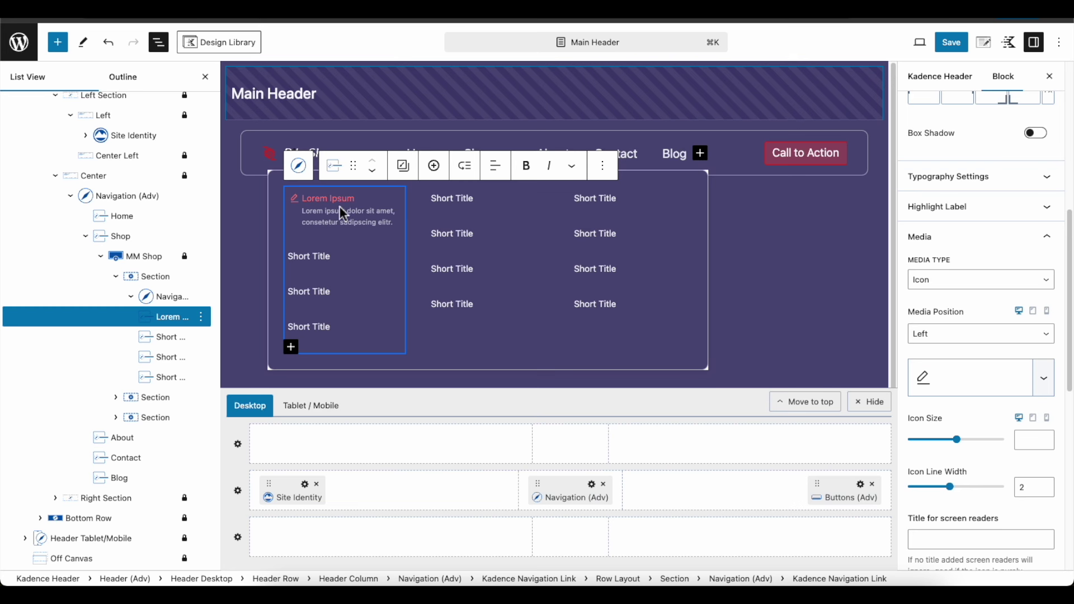
Duplicate the styled Lorem Ipsum link three times within the mega menu's first column
left_click(603, 166)
left_click(630, 236)
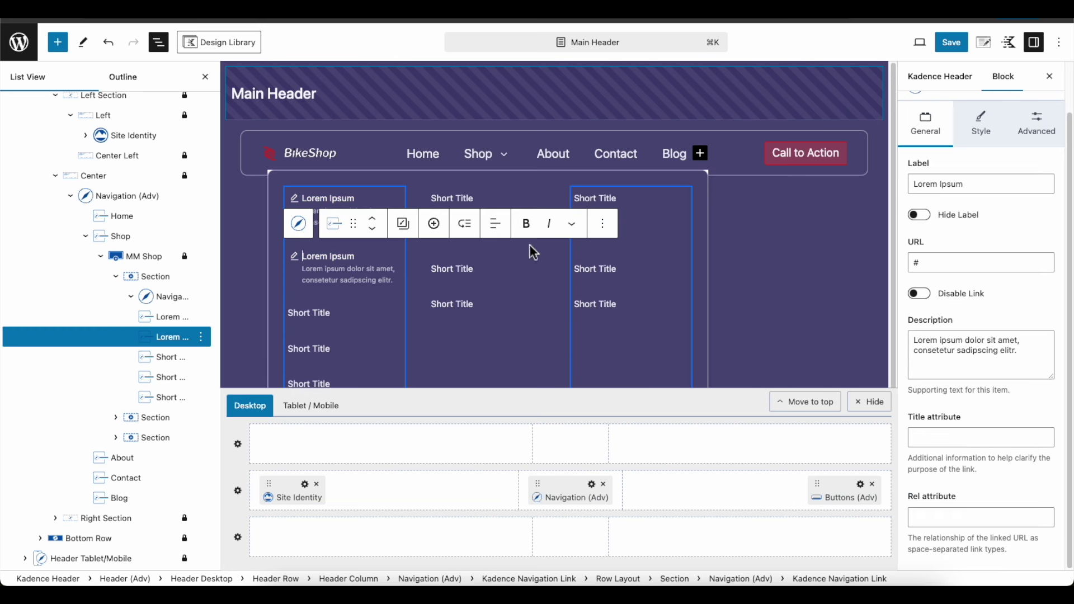
left_click(603, 223)
left_click(626, 288)
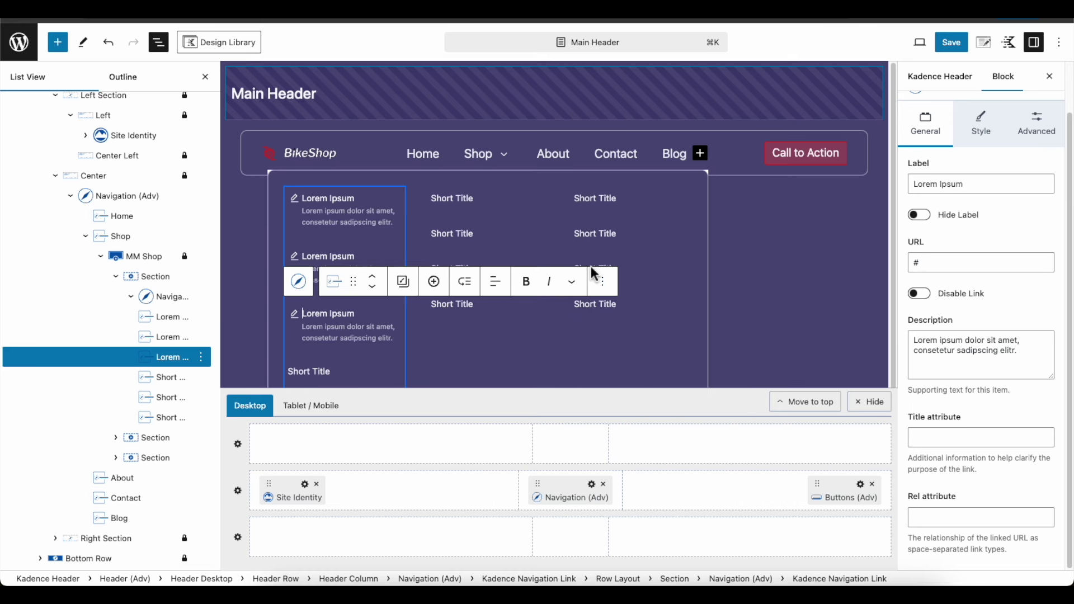
left_click(603, 282)
left_click(641, 343)
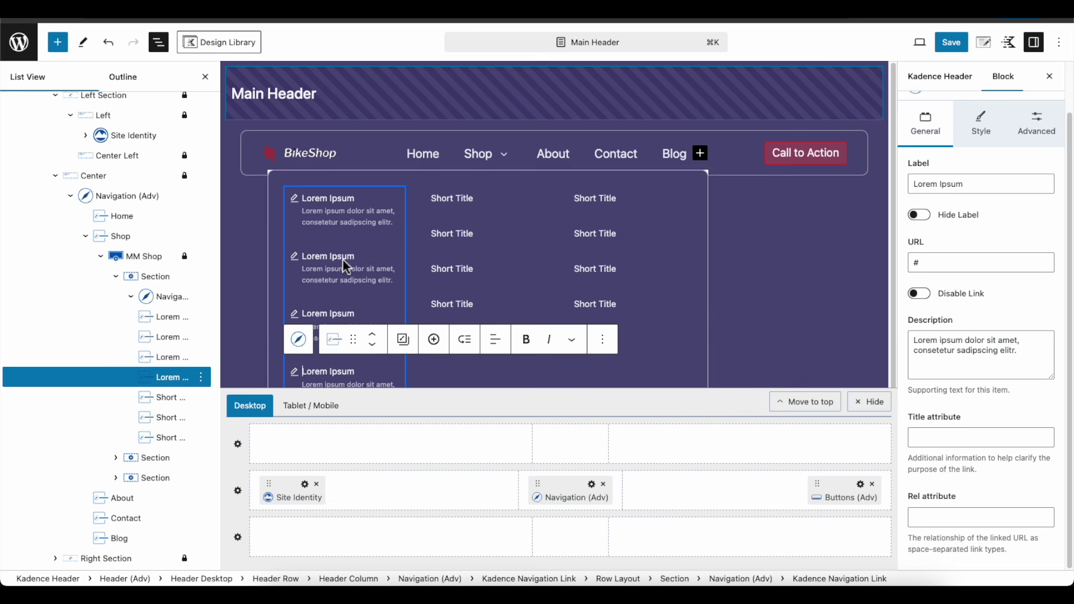
Delete the three remaining Short Title links below the Lorem Ipsum links in the first mega menu column
scroll(343, 259, "down", 2)
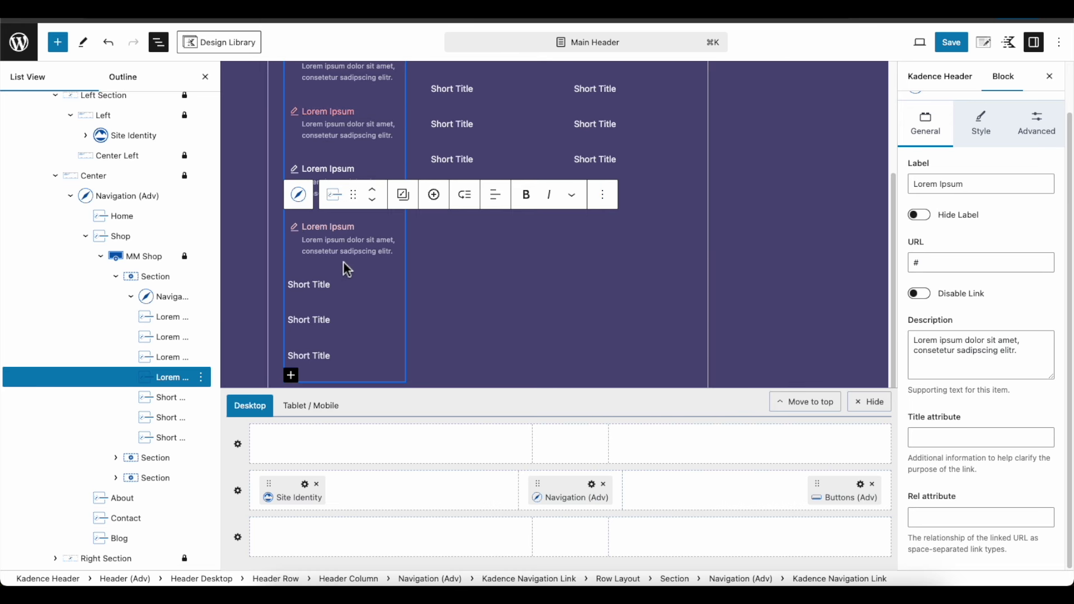
left_click(177, 399)
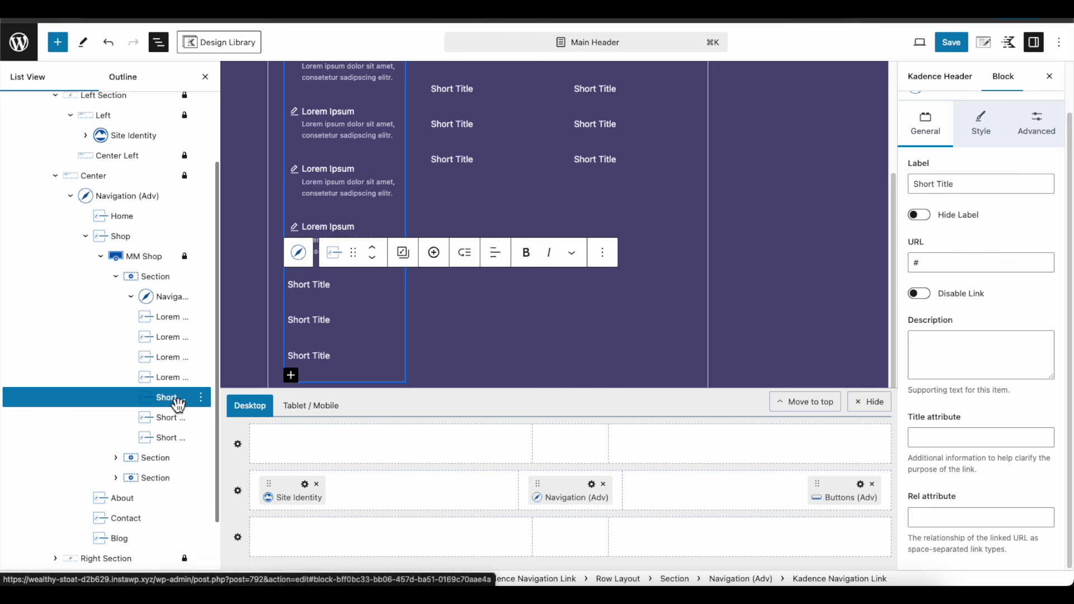
left_click(180, 439, "shift")
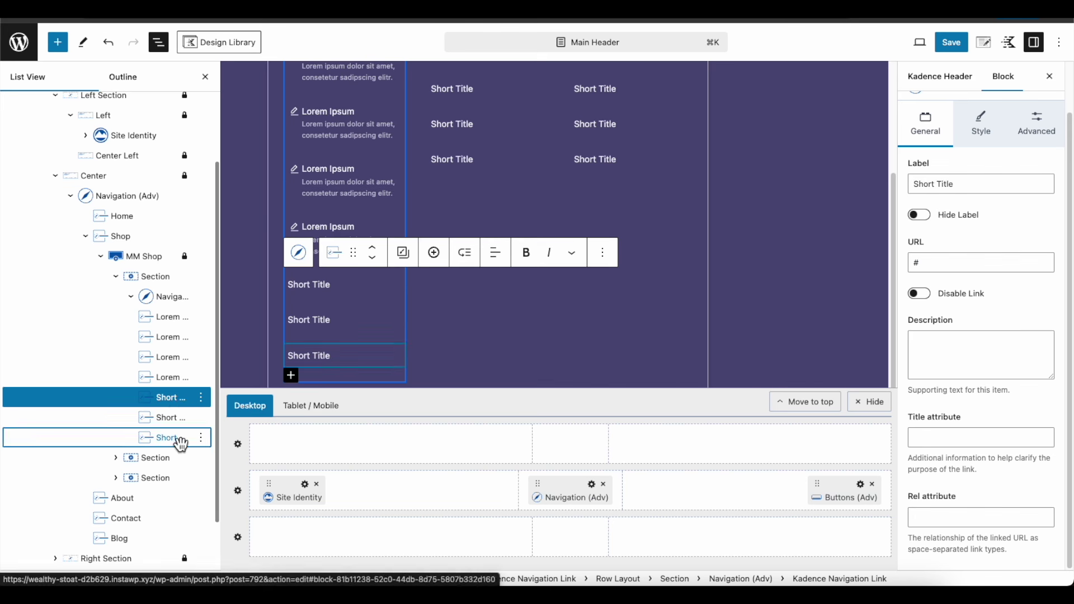
left_click(201, 437)
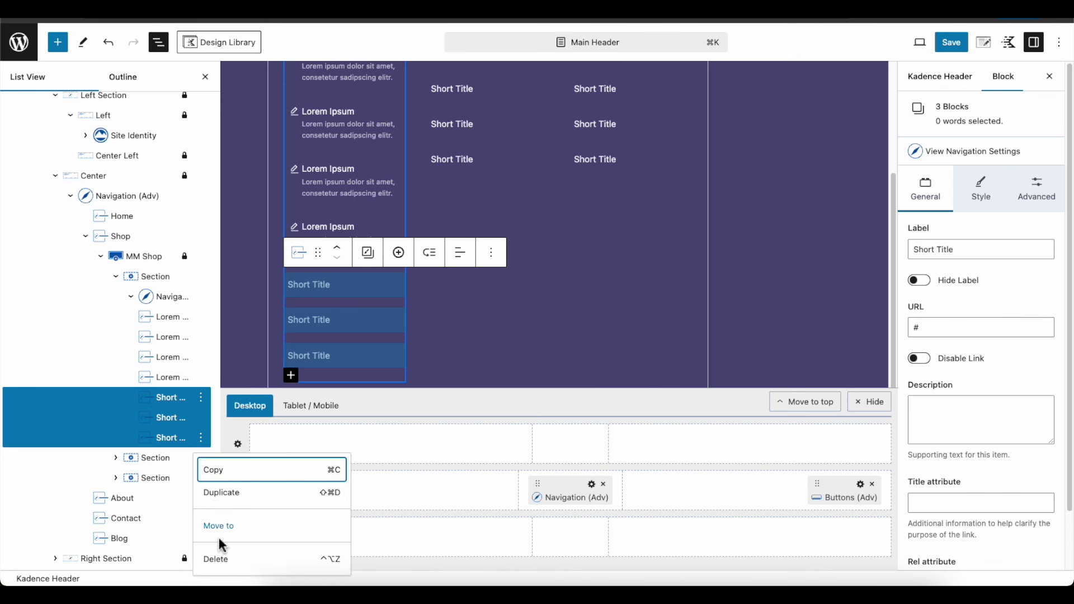
left_click(217, 560)
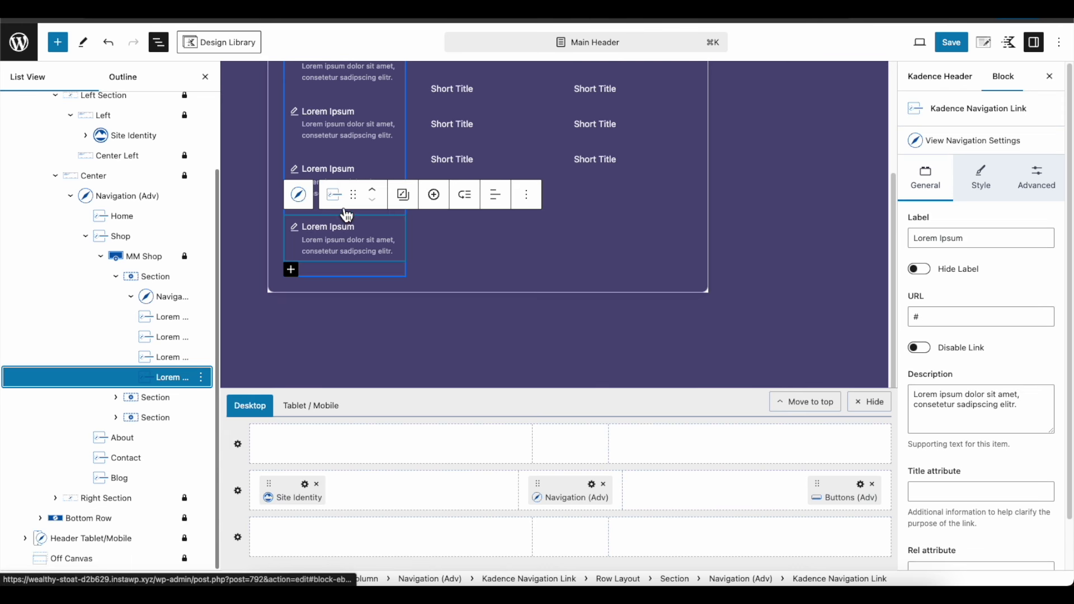
Enable the editor's Top toolbar view so the block tools no longer cover the mega menu links
scroll(334, 336, "up", 2)
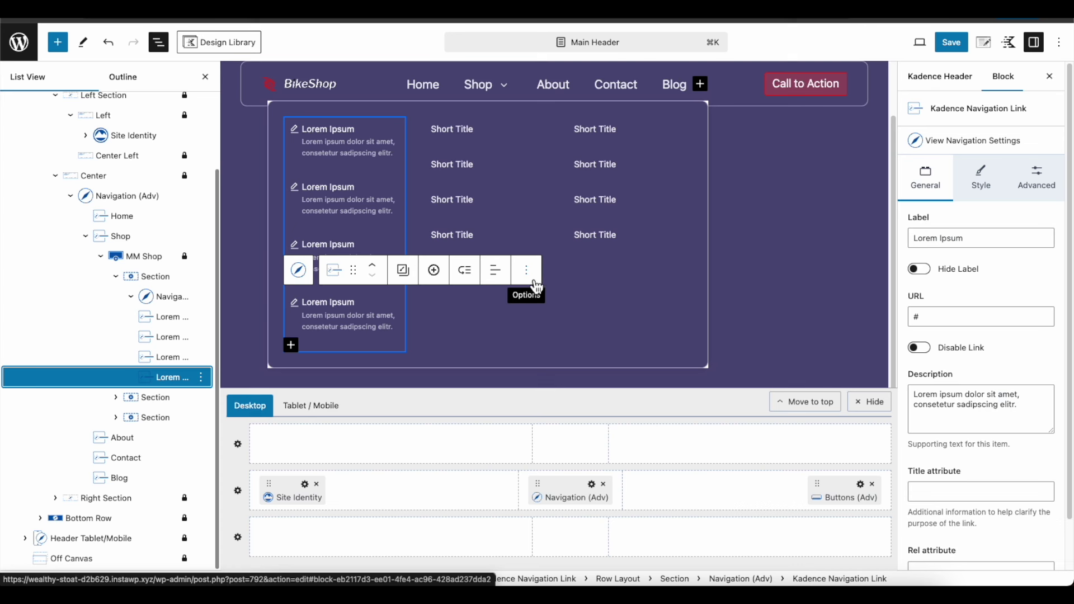
left_click(1060, 43)
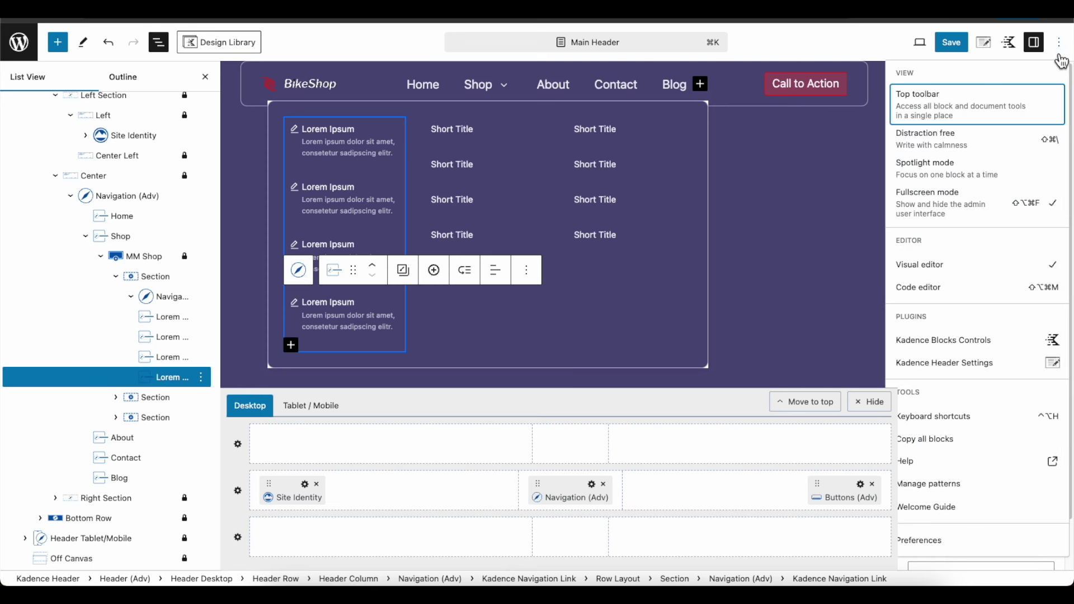
left_click(930, 105)
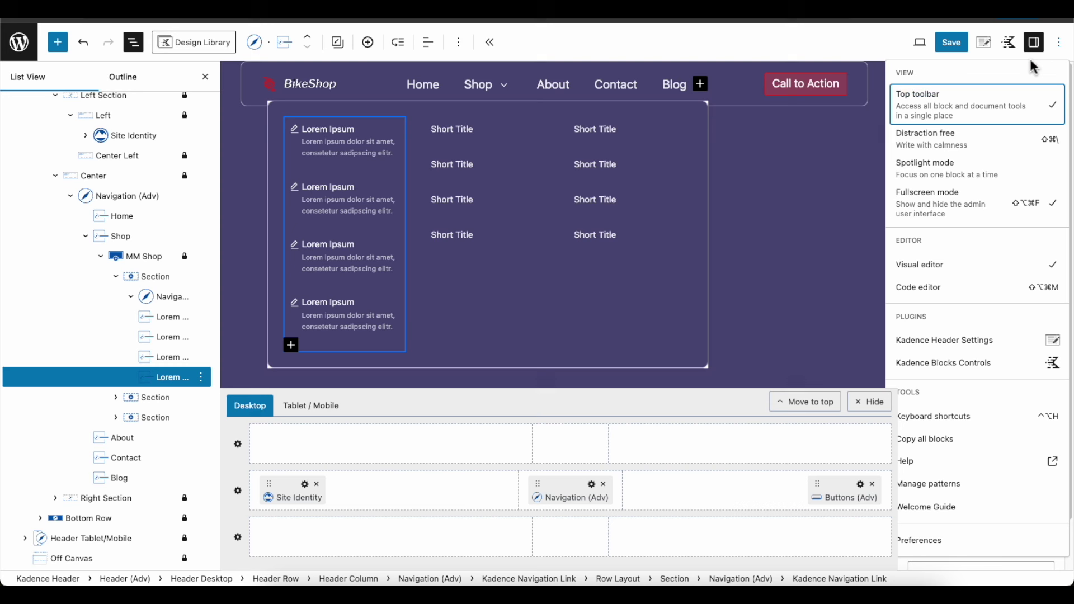
left_click(1062, 46)
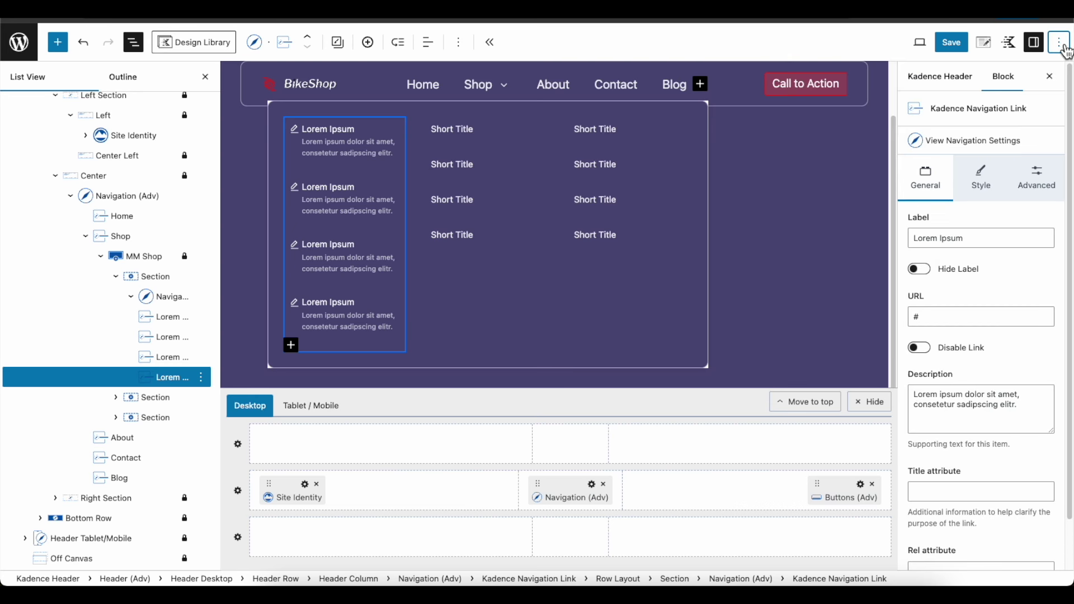
Set the vertical item spacing of the navigation in the mega menu's first column to 0.5 em
left_click(177, 305)
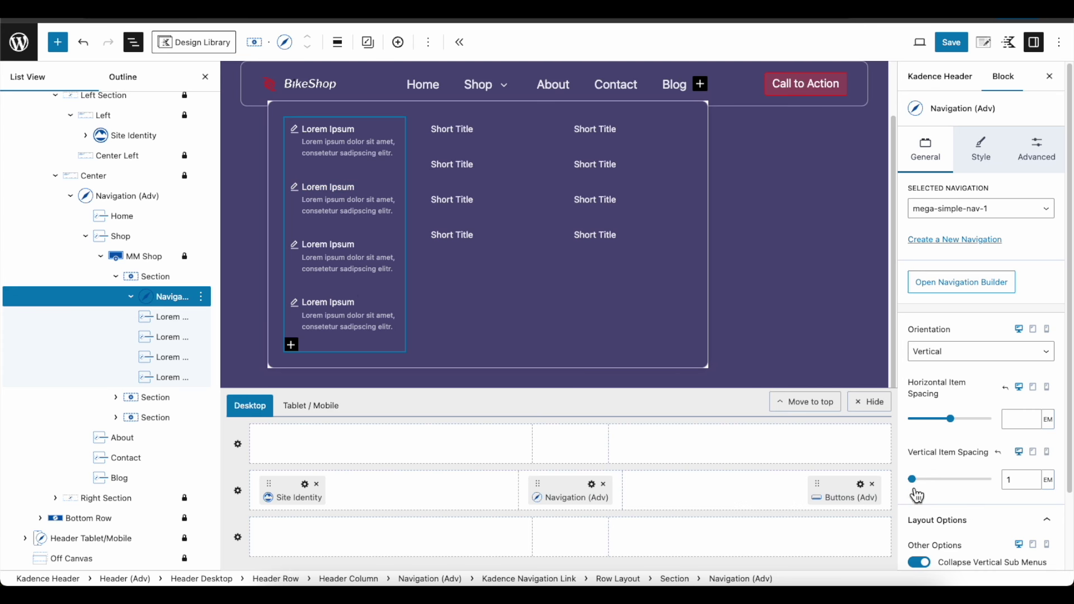
left_click(1034, 482)
left_click(1034, 482)
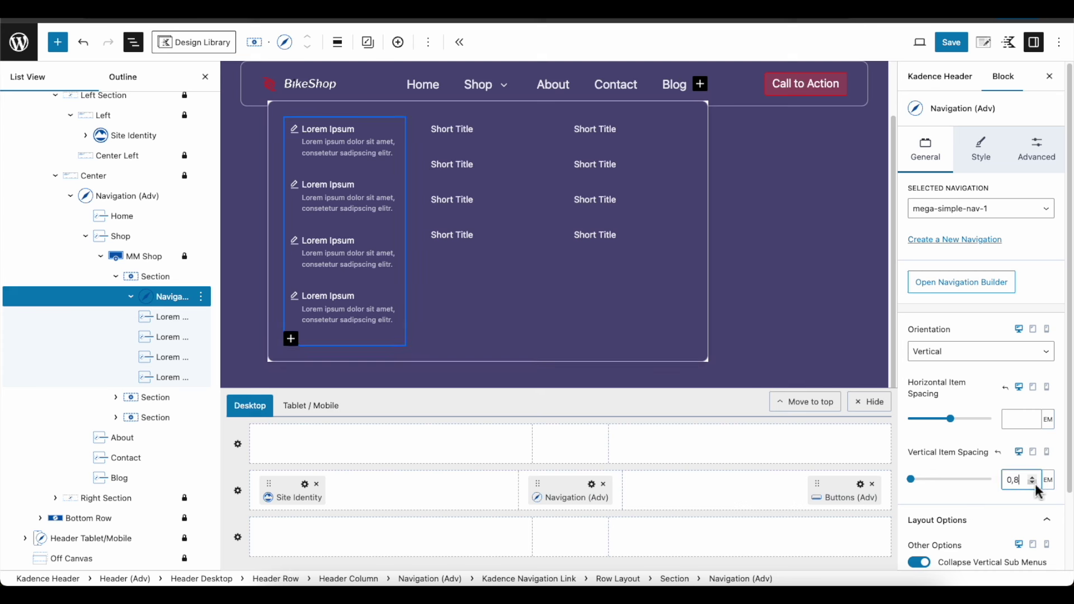
left_click(1034, 482)
left_click(1034, 482)
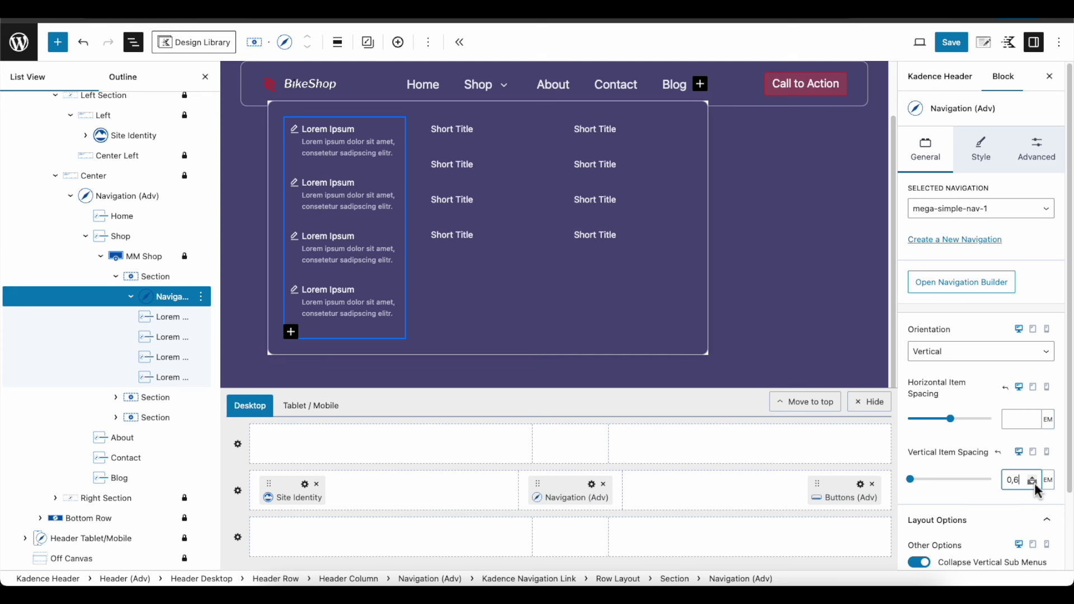
left_click(1034, 482)
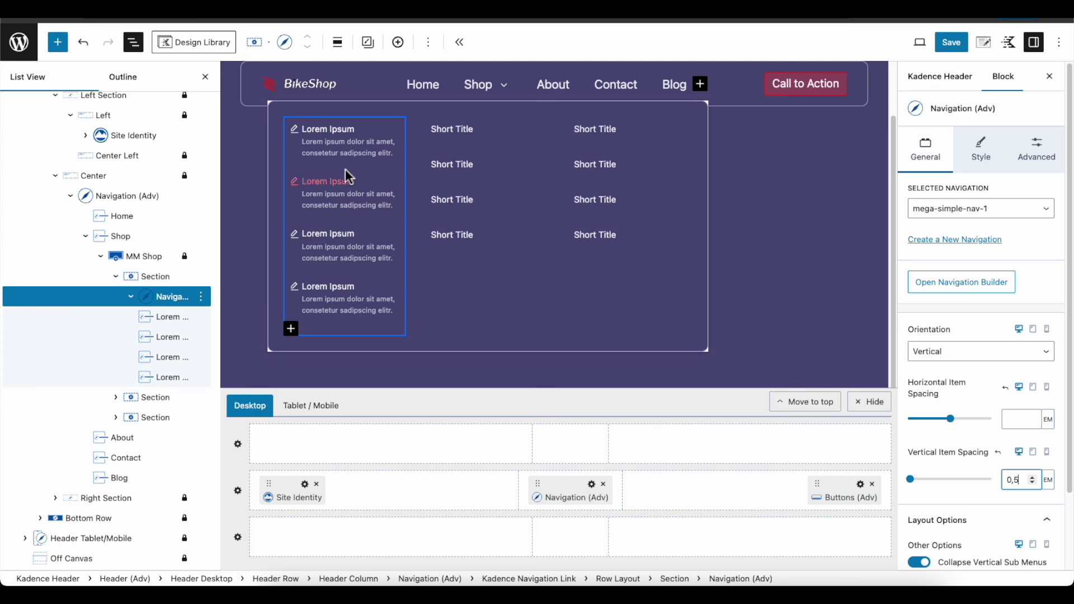
Open the divider style settings for the navigation in the mega menu's first column
left_click(989, 154)
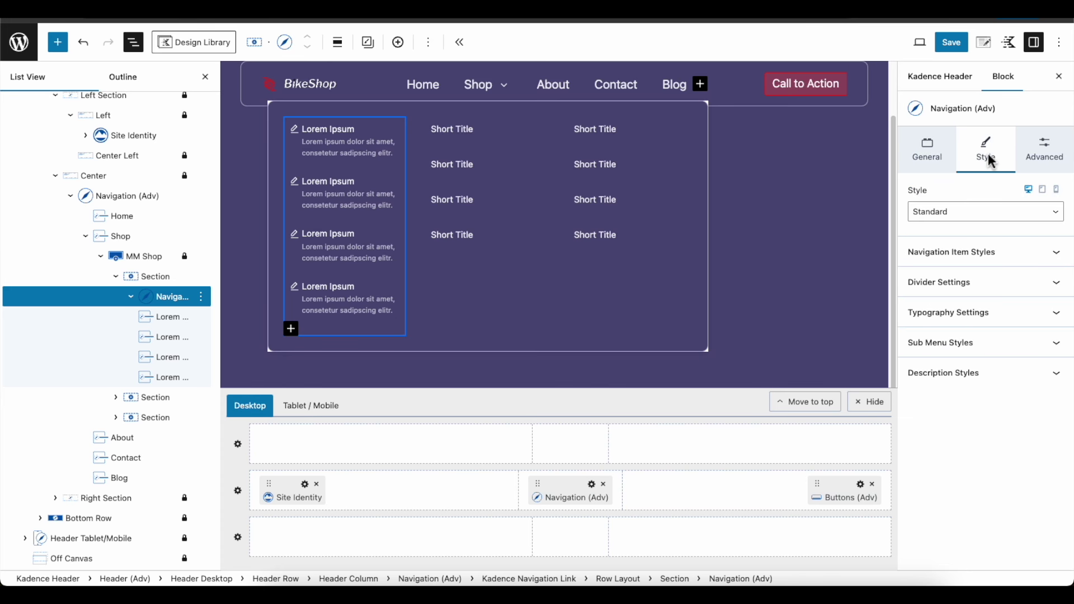
left_click(977, 288)
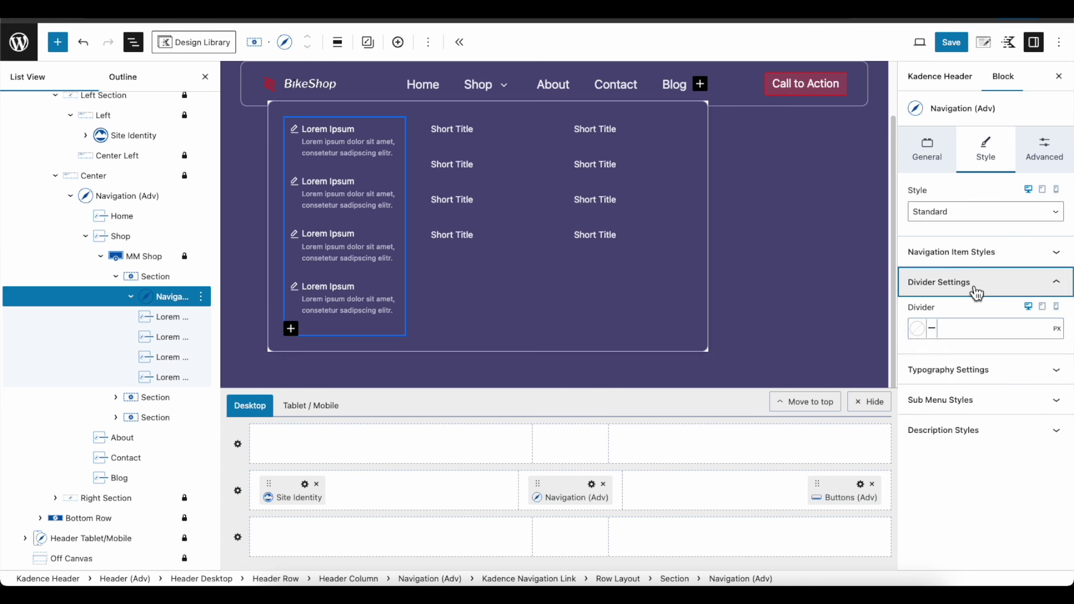
Give the first mega menu column's navigation a 1 px divider in palette color C3C2D6 with 0.5 opacity
left_click(922, 334)
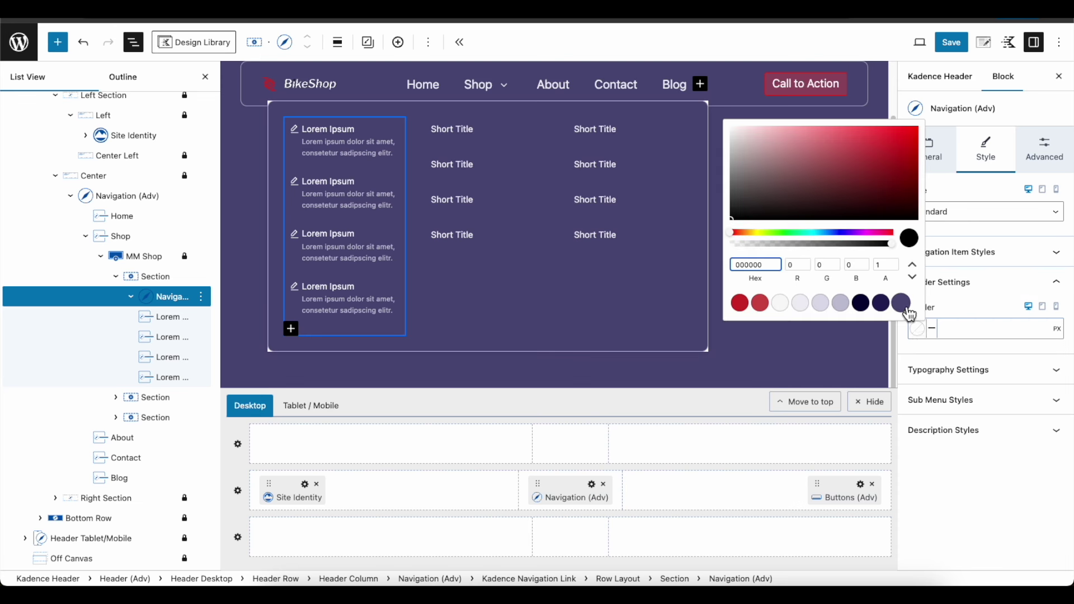
left_click(841, 303)
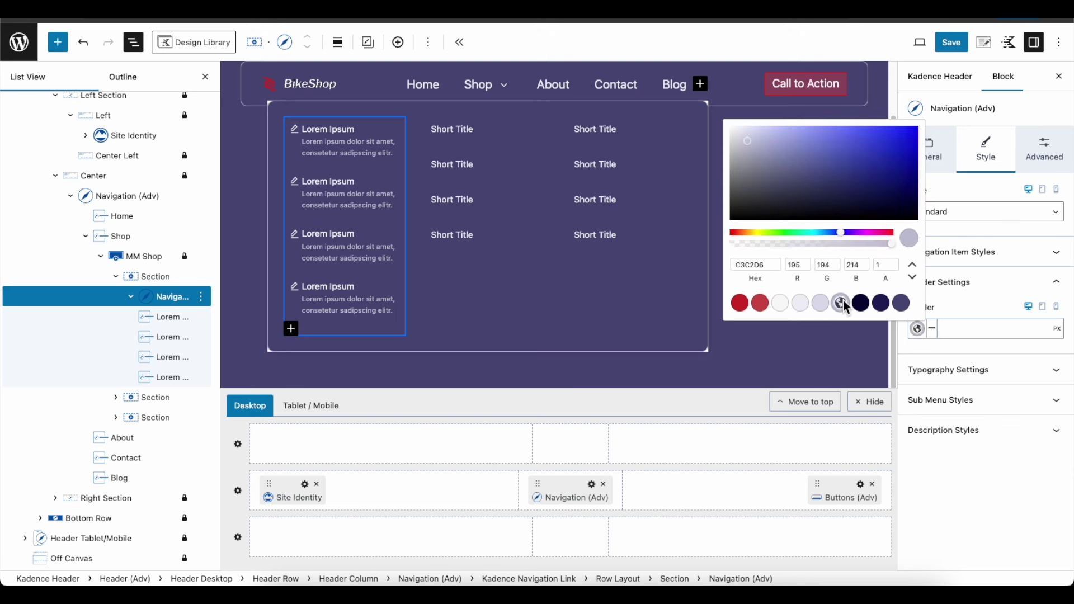
left_click(940, 327)
type("1")
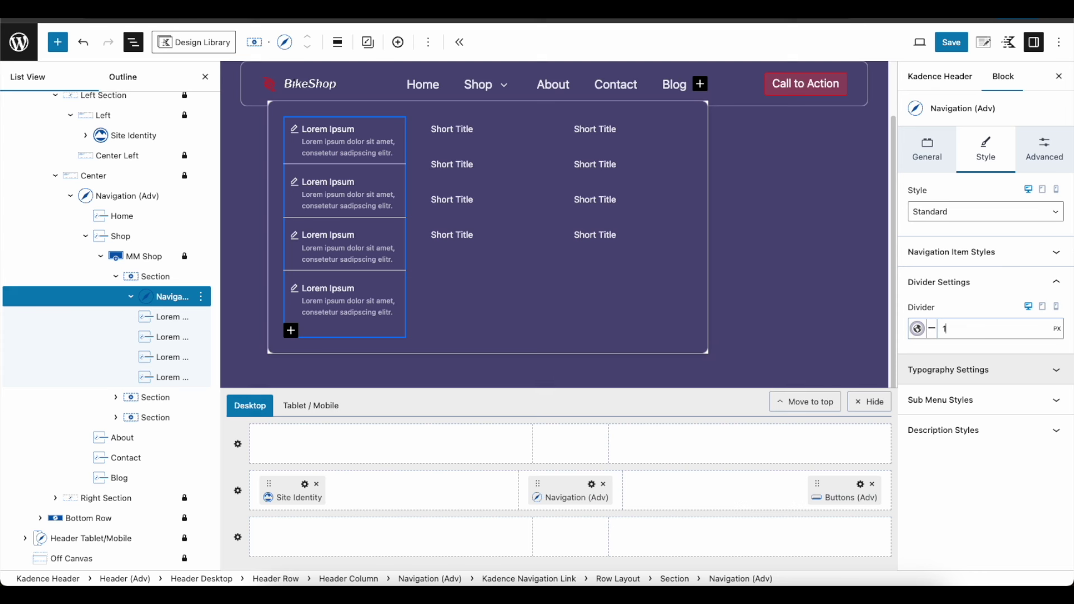
left_click(917, 329)
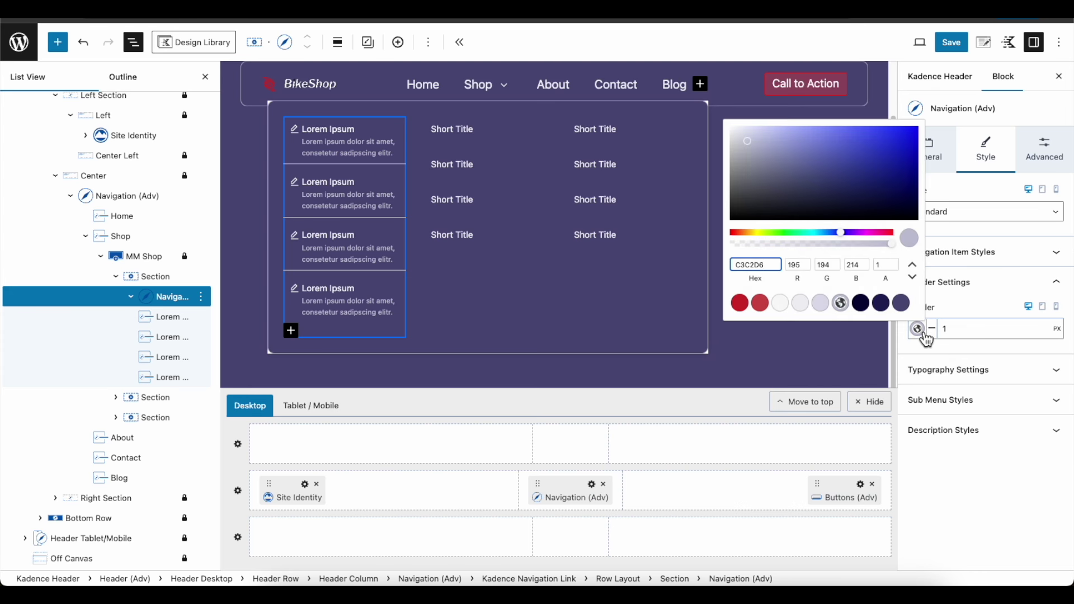
left_click_drag(891, 244, 814, 245)
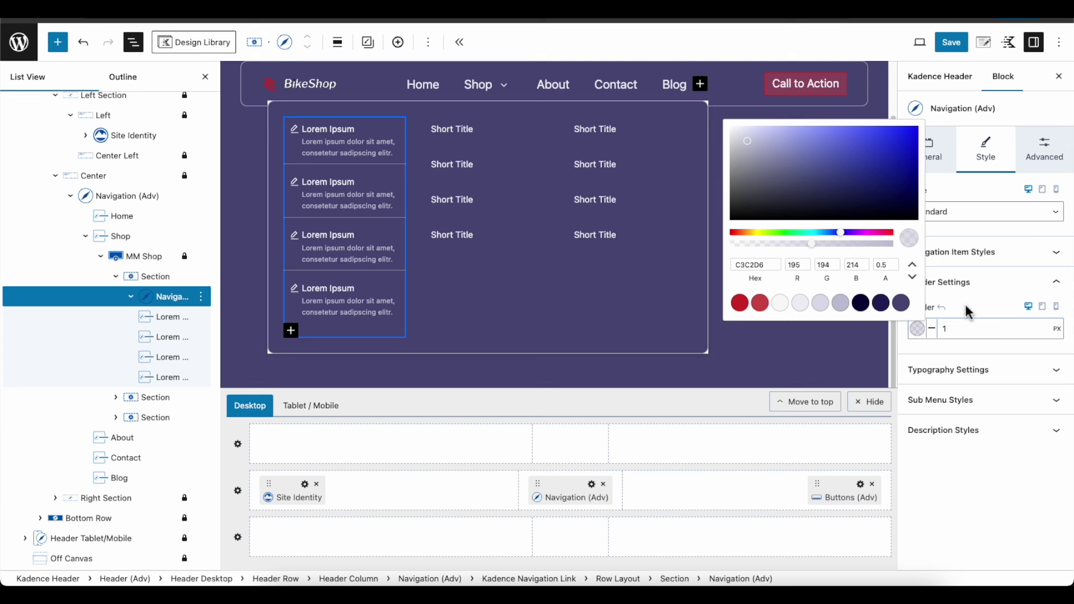
left_click(364, 135)
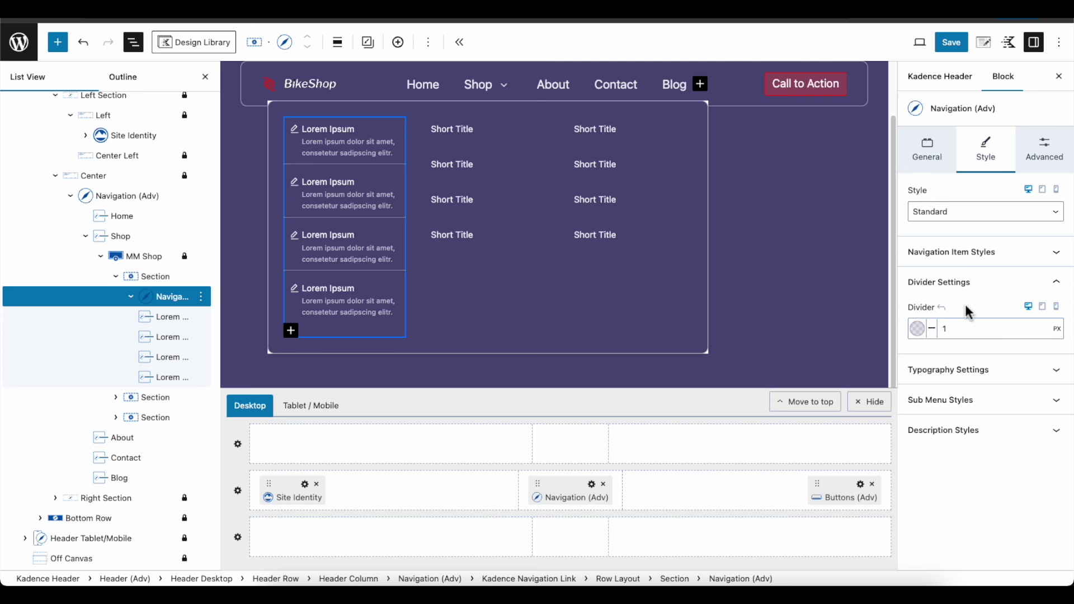
Relabel the second column's first link as Lorem Dolor and set its description to "Lorem ipsum dolor sit amet, consetetur sadipscing elitr."
left_click(481, 134)
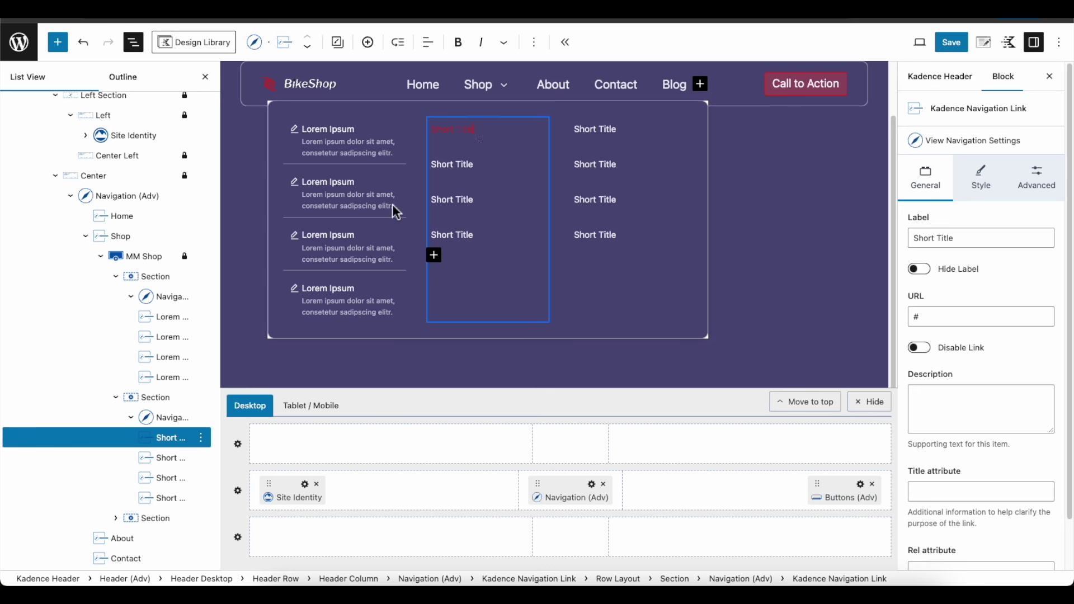
key("BackSpace")
key("BackSpace")
key("BackSpace")
key("BackSpace")
key("BackSpace")
key("BackSpace")
key("BackSpace")
key("BackSpace")
key("BackSpace")
key("BackSpace")
key("BackSpace")
type("Lo")
left_click(933, 401)
type("Lorem ipsum dolor sit amet, consetetur sadipscing elitr.")
Set the Lorem Dolor link's media type to Icon and choose the pencil-in-square edit icon
left_click(981, 178)
left_click(976, 523)
left_click(959, 526)
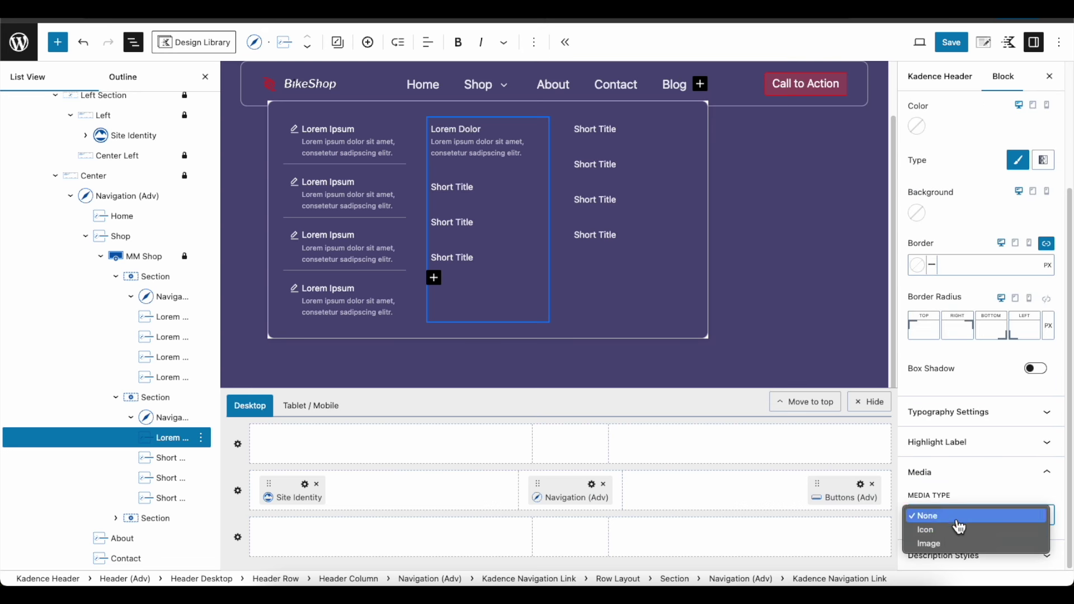
left_click(959, 528)
left_click(923, 385)
scroll(930, 291, "down", 5)
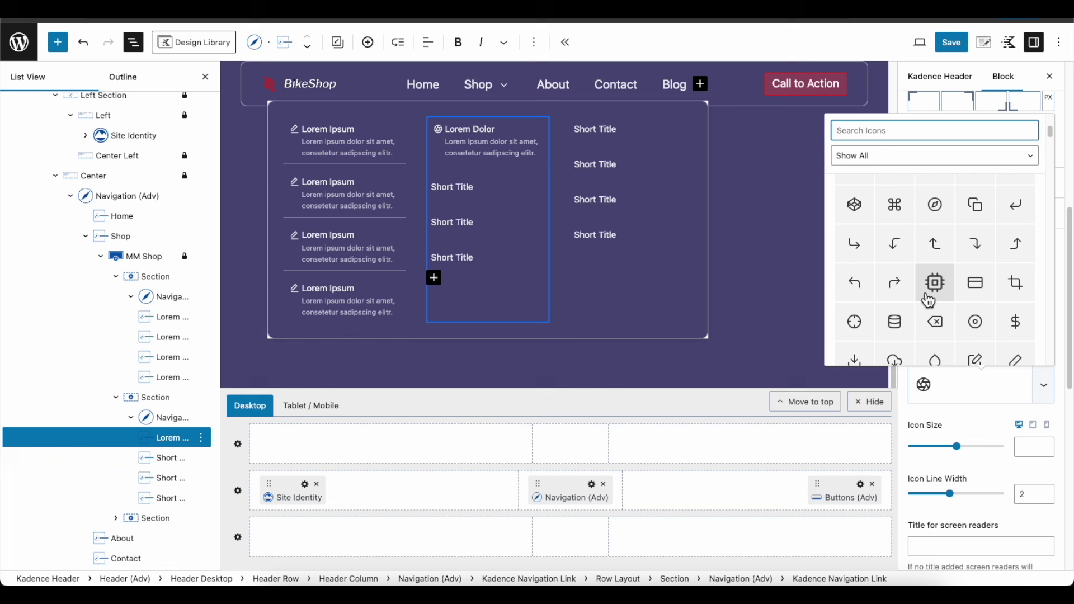
left_click(975, 358)
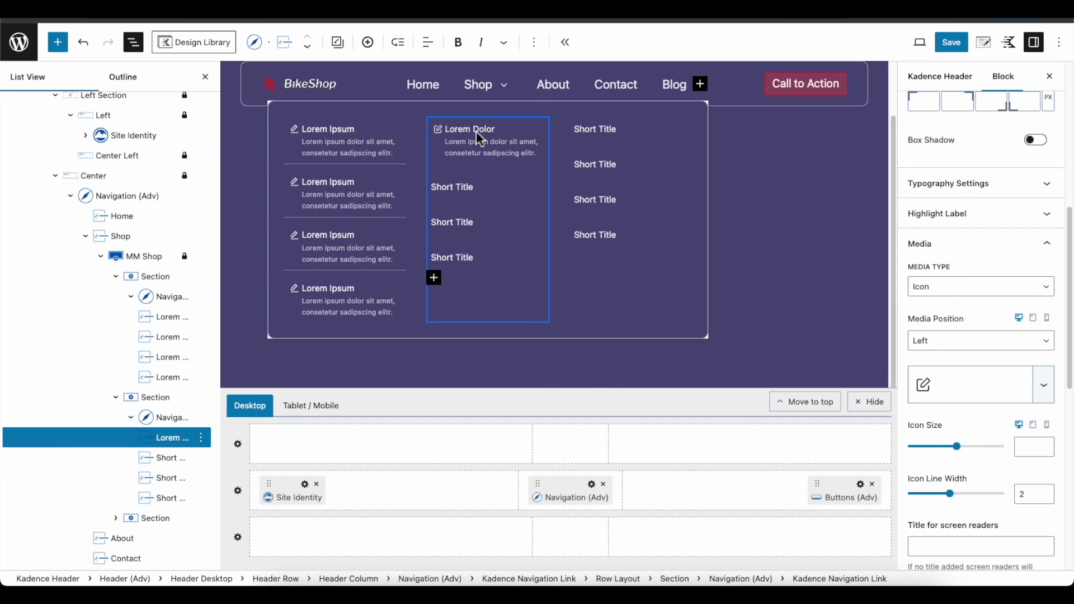
Copy the styles of the first column's top Lorem Ipsum link and paste them onto the Lorem Dolor link
left_click(339, 133)
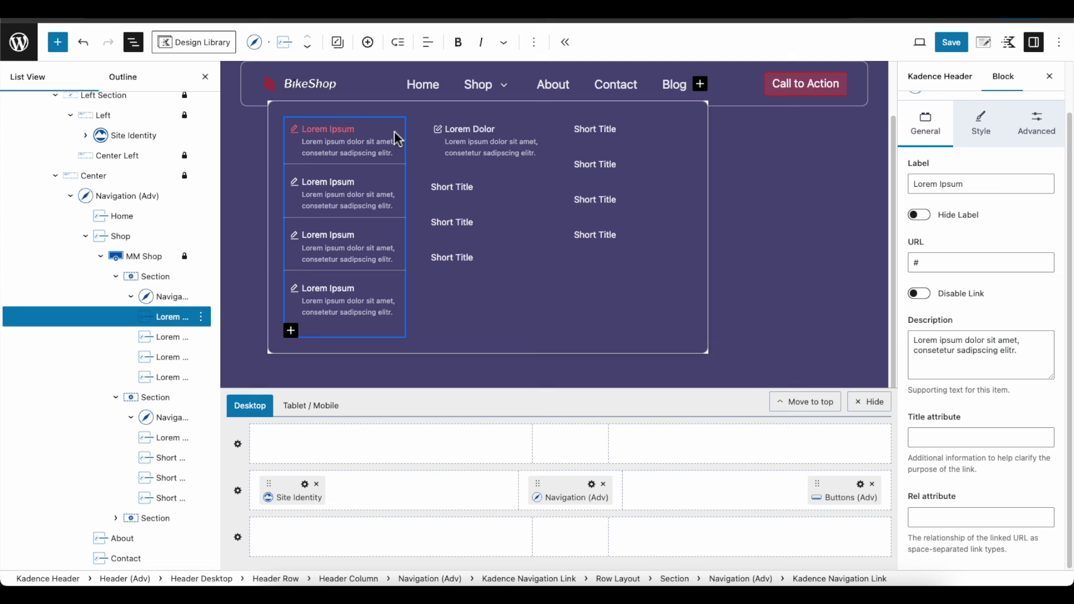
left_click(337, 42)
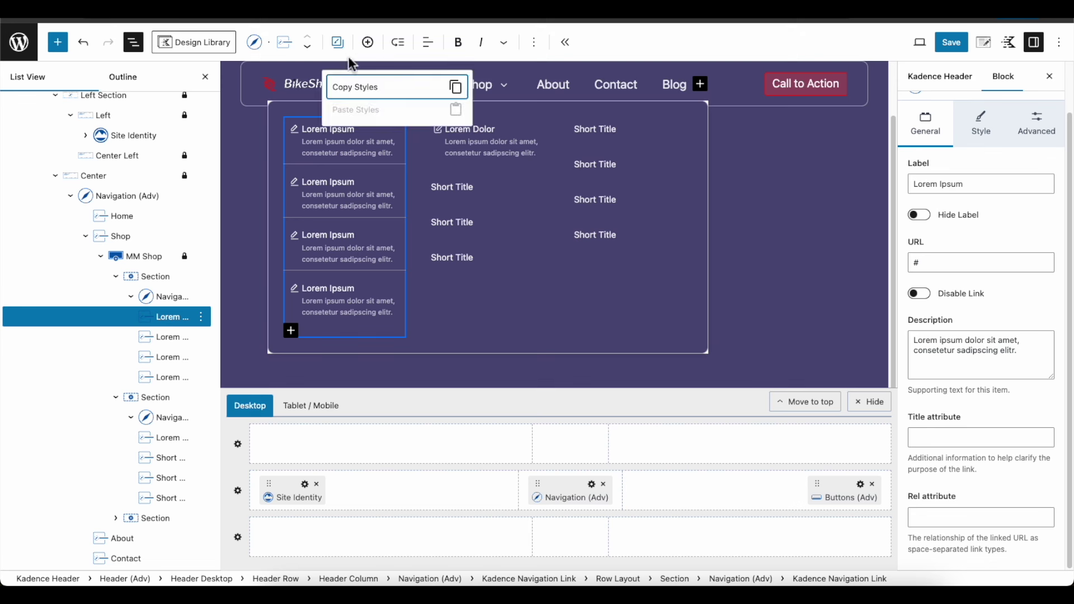
left_click(354, 88)
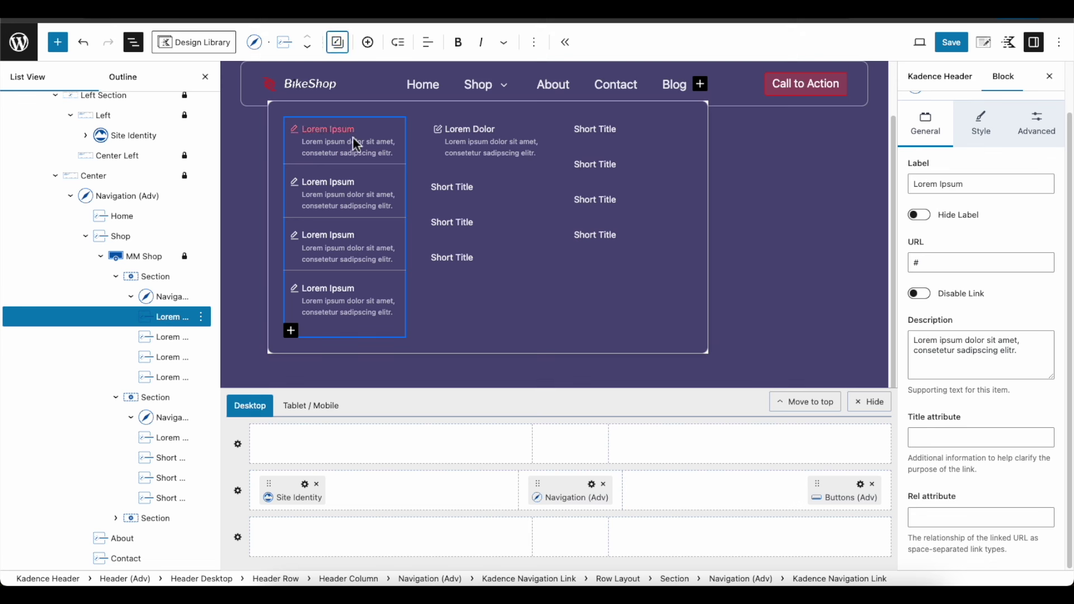
left_click(490, 137)
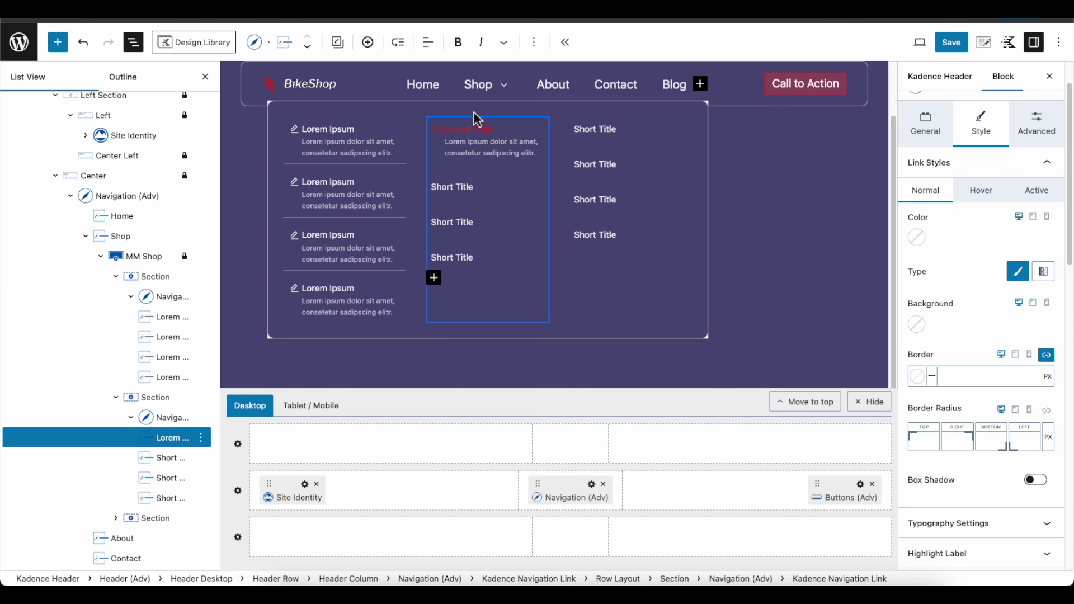
left_click(337, 42)
left_click(376, 111)
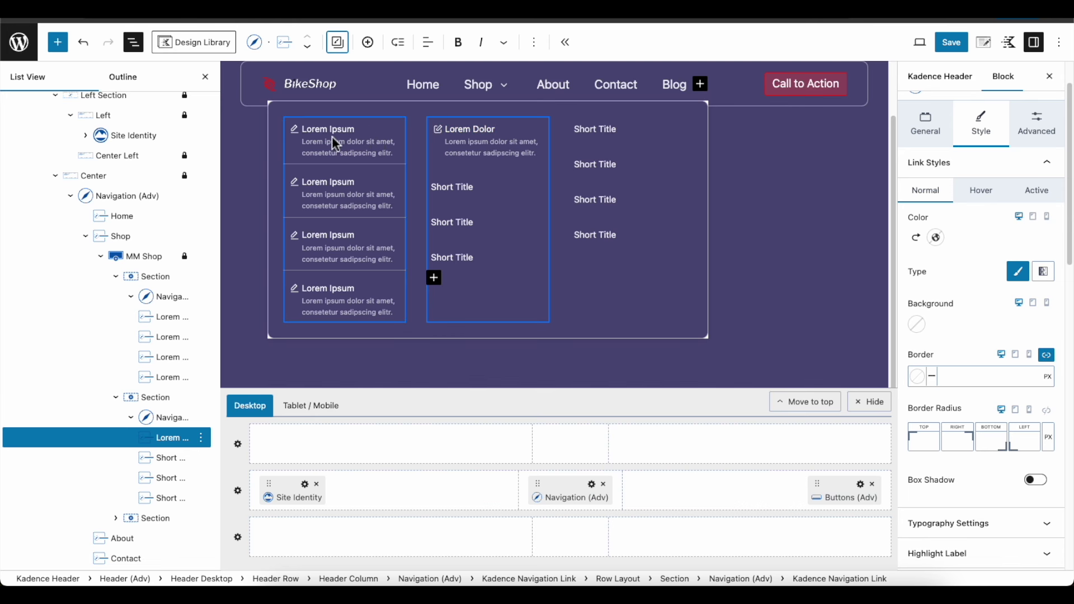
Duplicate the Lorem Dolor link twice so the second column holds three of them
left_click(347, 129)
left_click(495, 134)
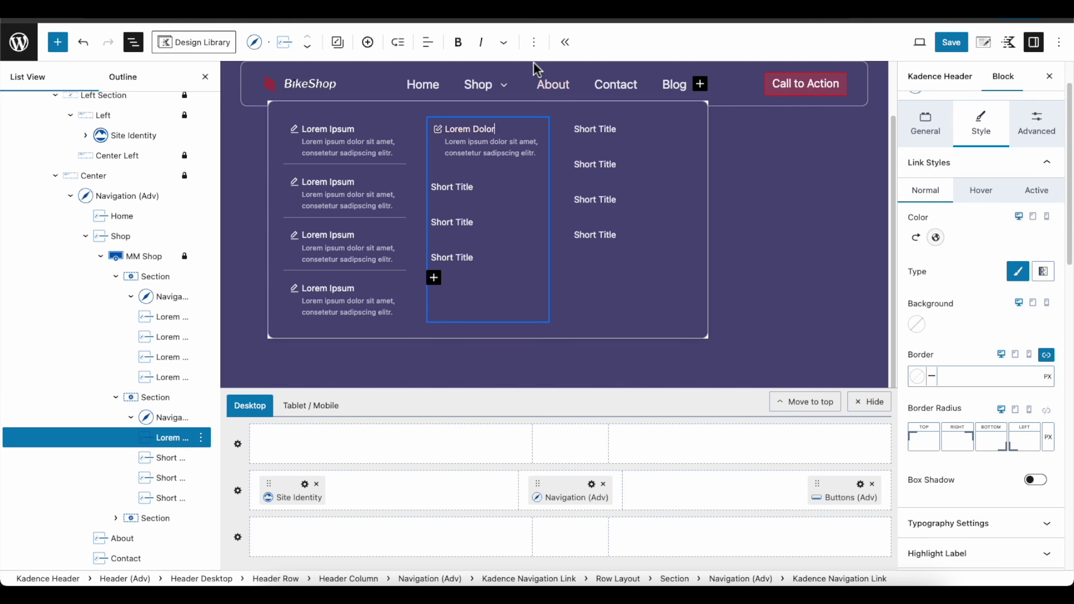
left_click(535, 44)
left_click(548, 108)
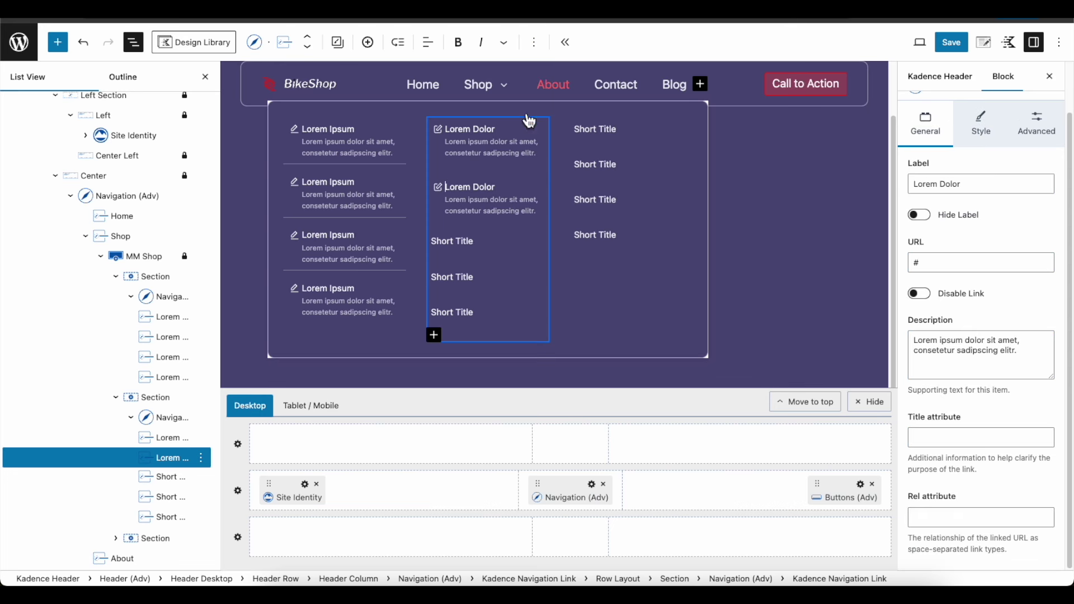
left_click(534, 43)
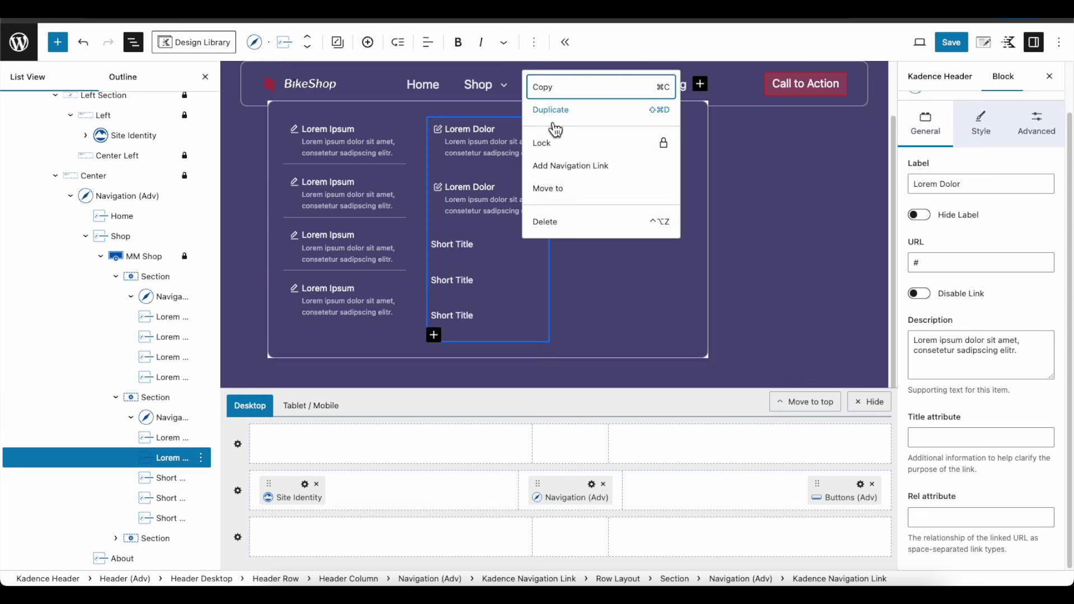
left_click(556, 111)
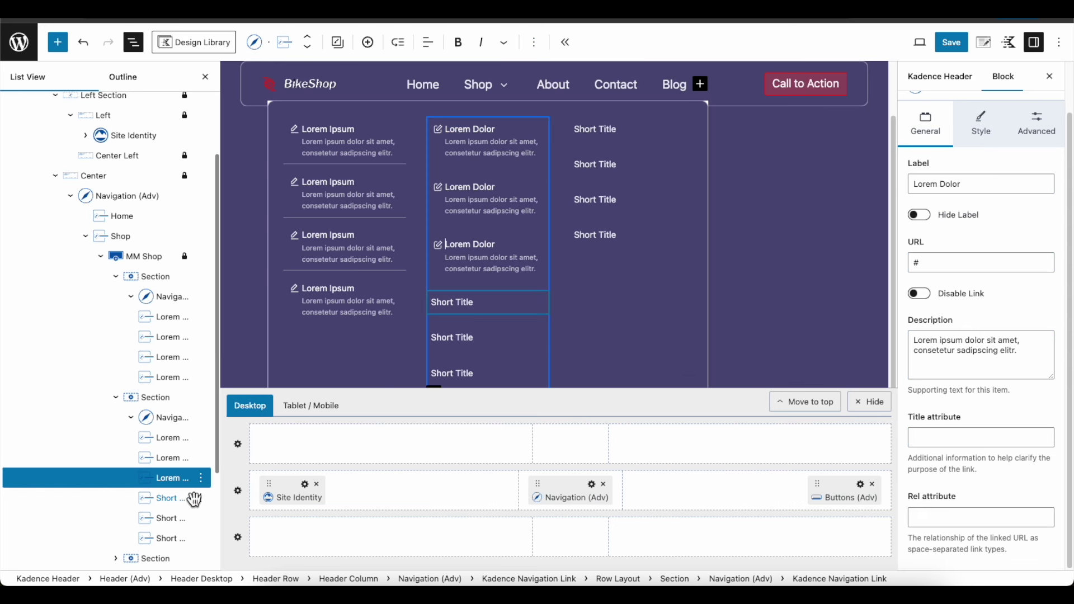
Delete the three remaining Short Title links from the second column's navigation
left_click(168, 498)
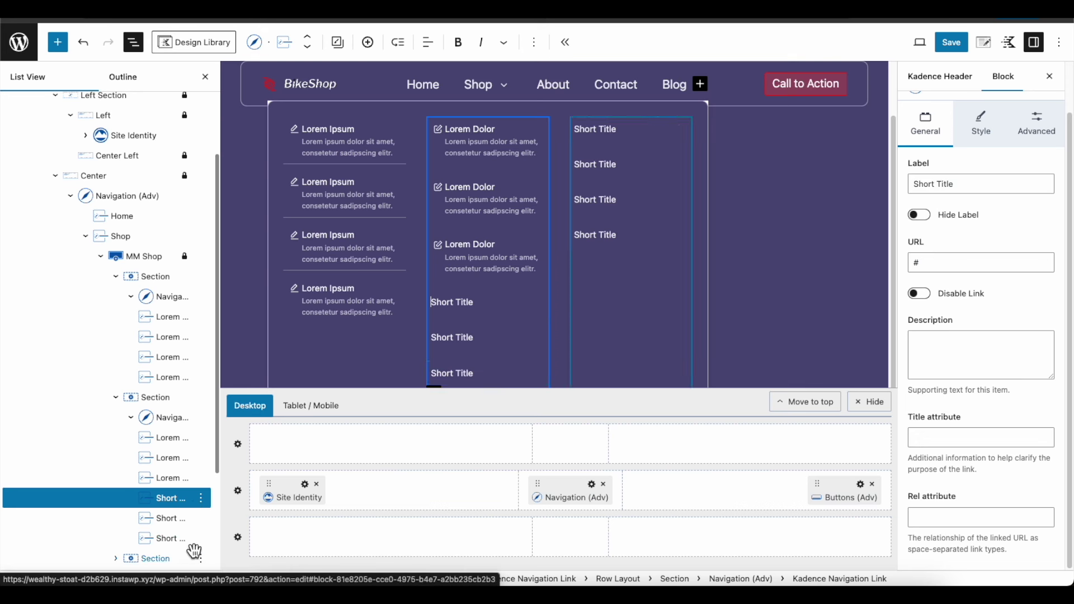
left_click(185, 538, "shift")
left_click(201, 498)
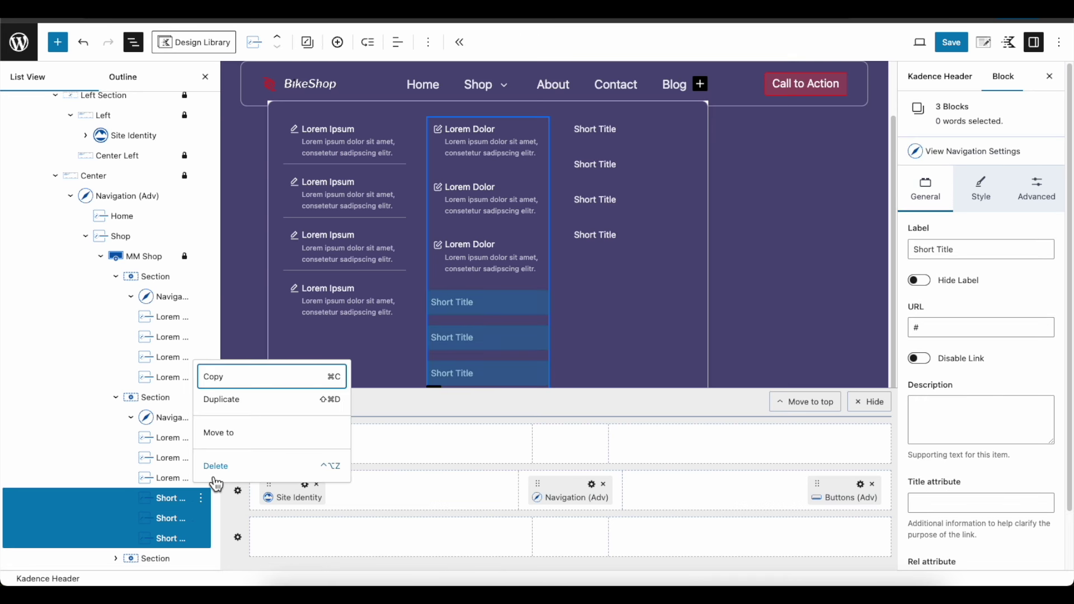
left_click(218, 466)
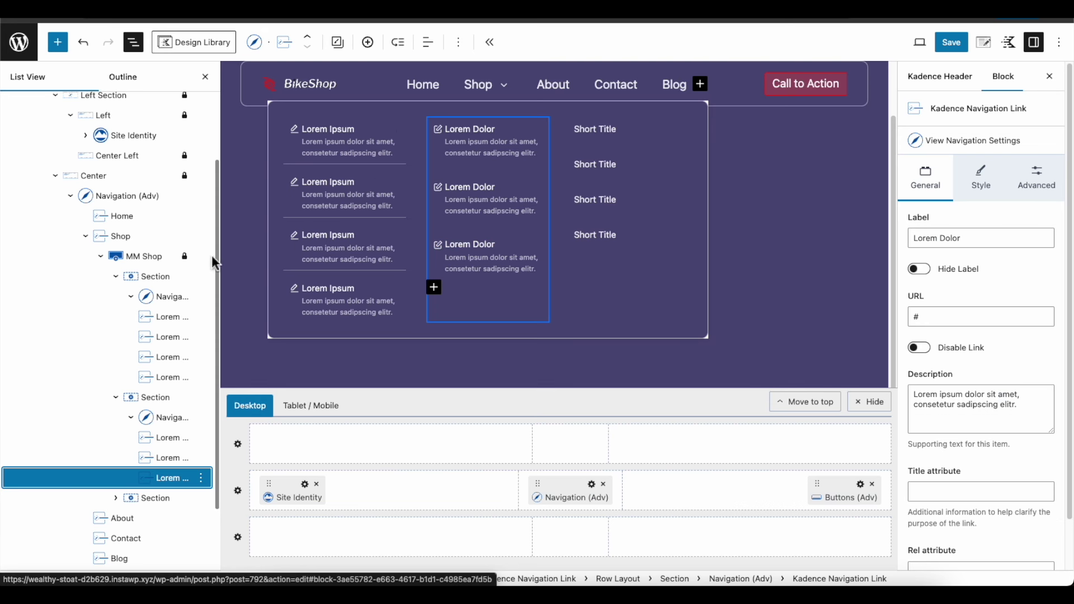
Copy the styles of the first column's navigation block and paste them onto the second column's navigation block
left_click(174, 299)
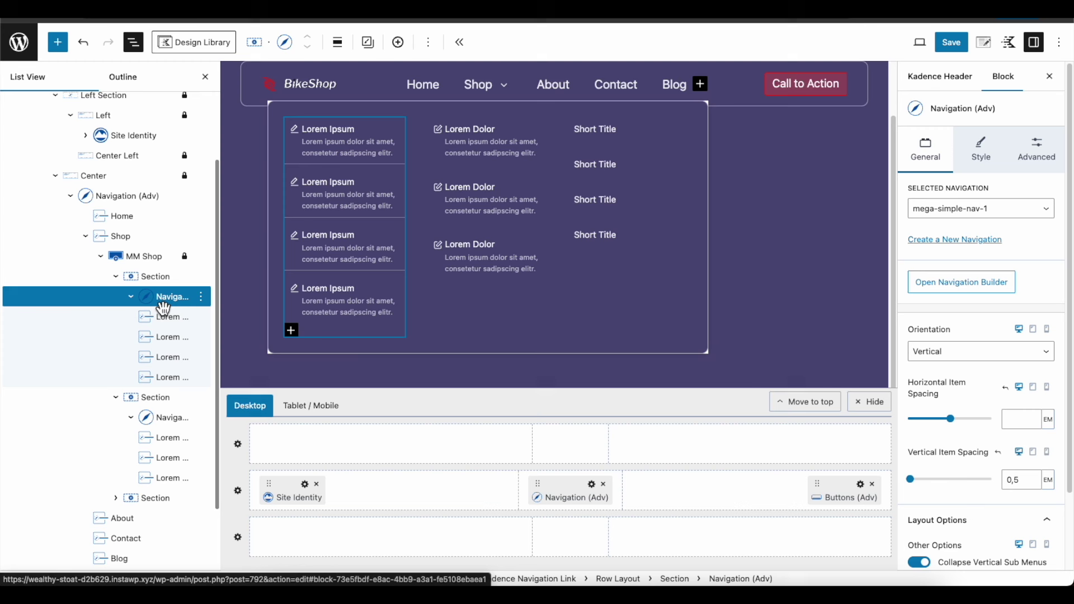
left_click(371, 50)
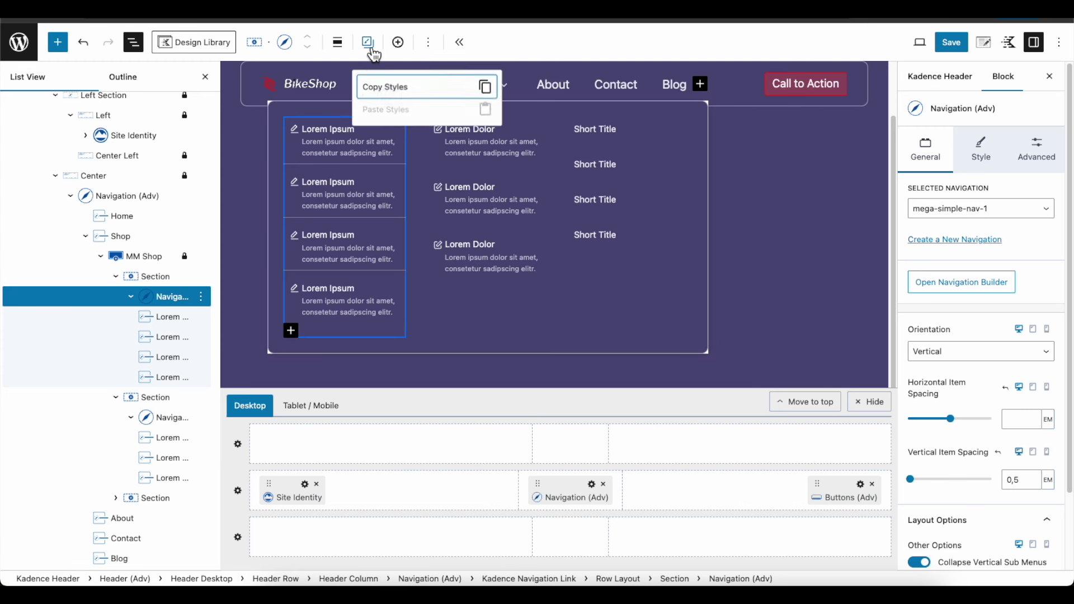
left_click(375, 88)
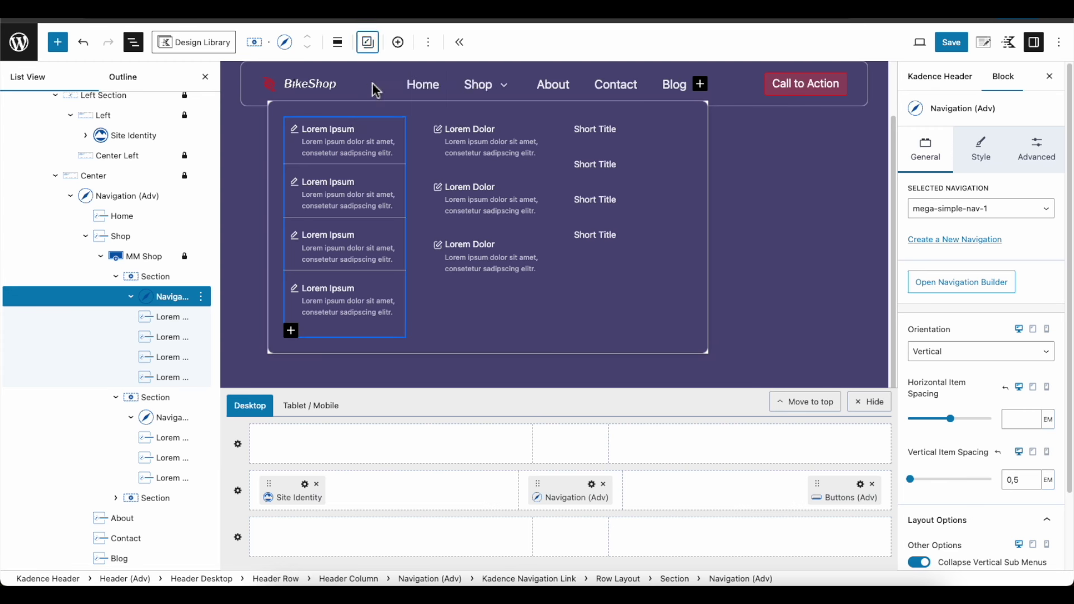
left_click(174, 424)
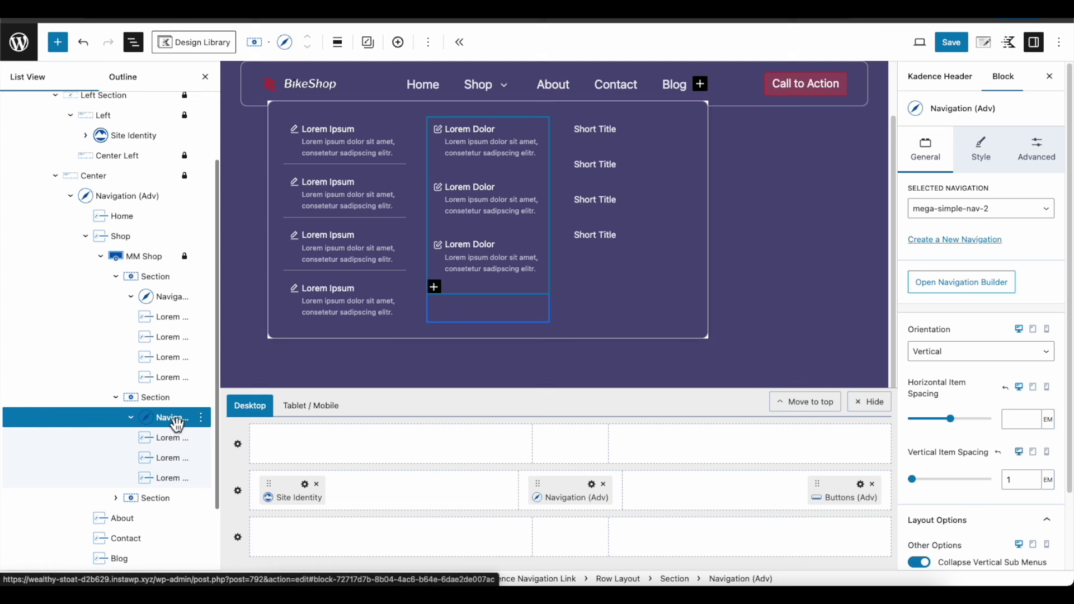
left_click(369, 49)
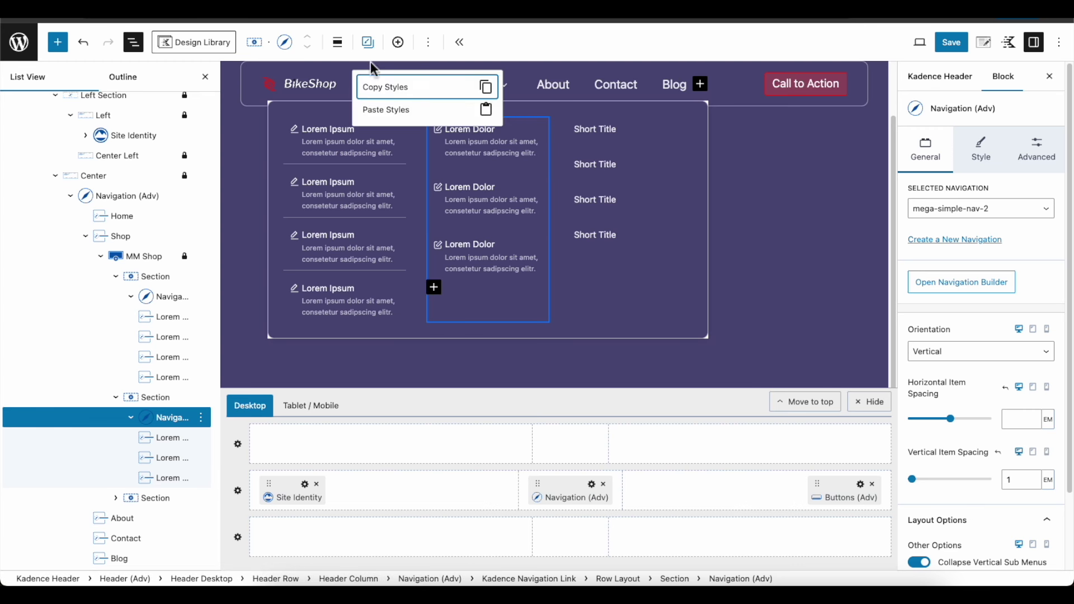
left_click(385, 111)
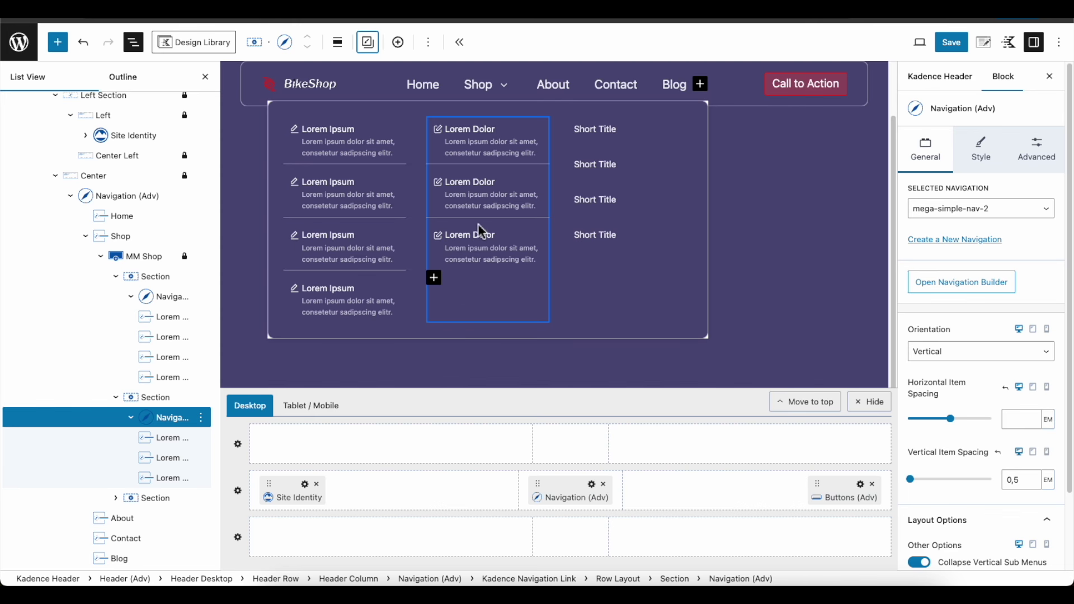
Delete the navigation block with the Short Title links from the third column's section
left_click(626, 127)
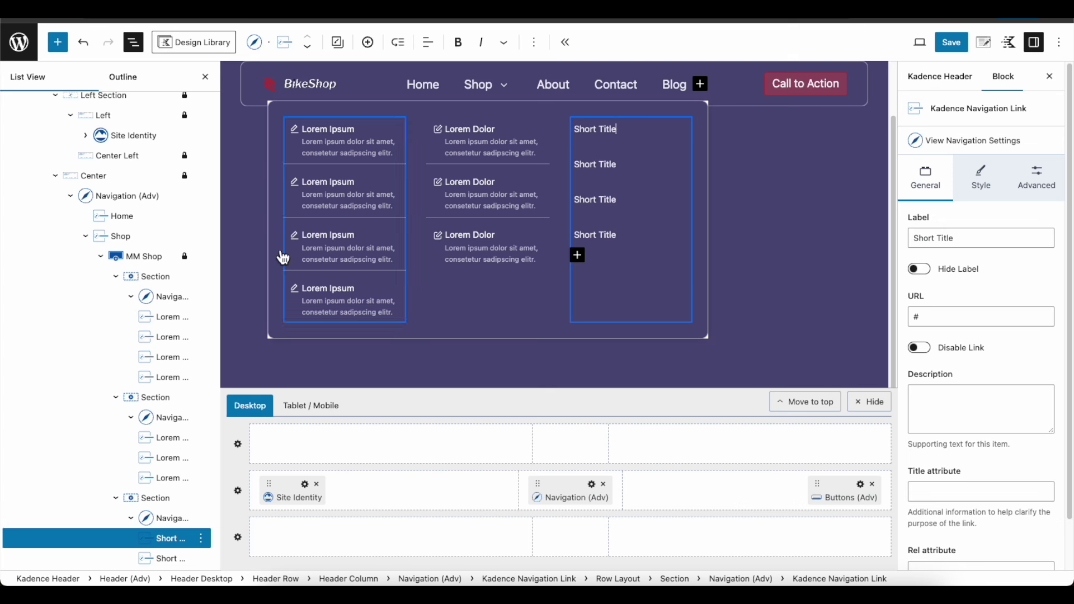
left_click(176, 520)
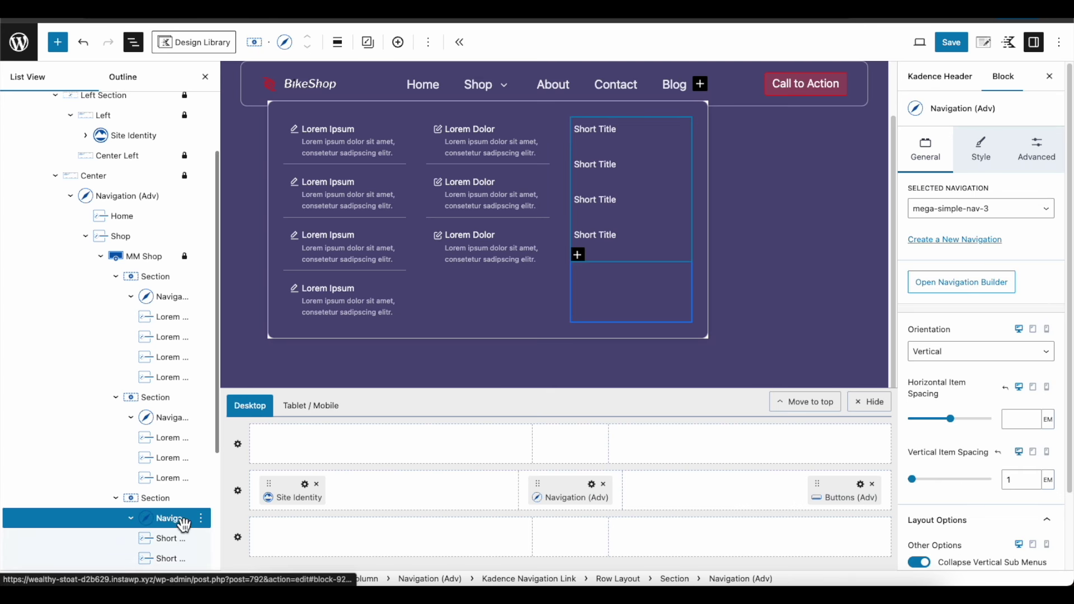
left_click(201, 518)
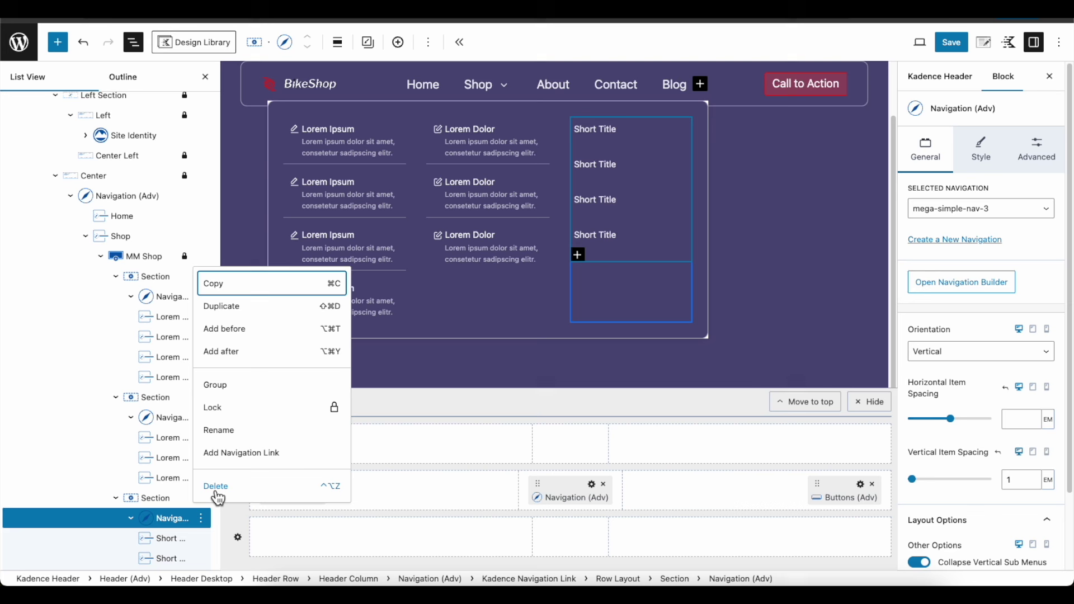
left_click(216, 485)
Insert an Image (Adv) block in the empty third section and choose the 1024 by 683 cyclist photo from the media library
left_click(638, 133)
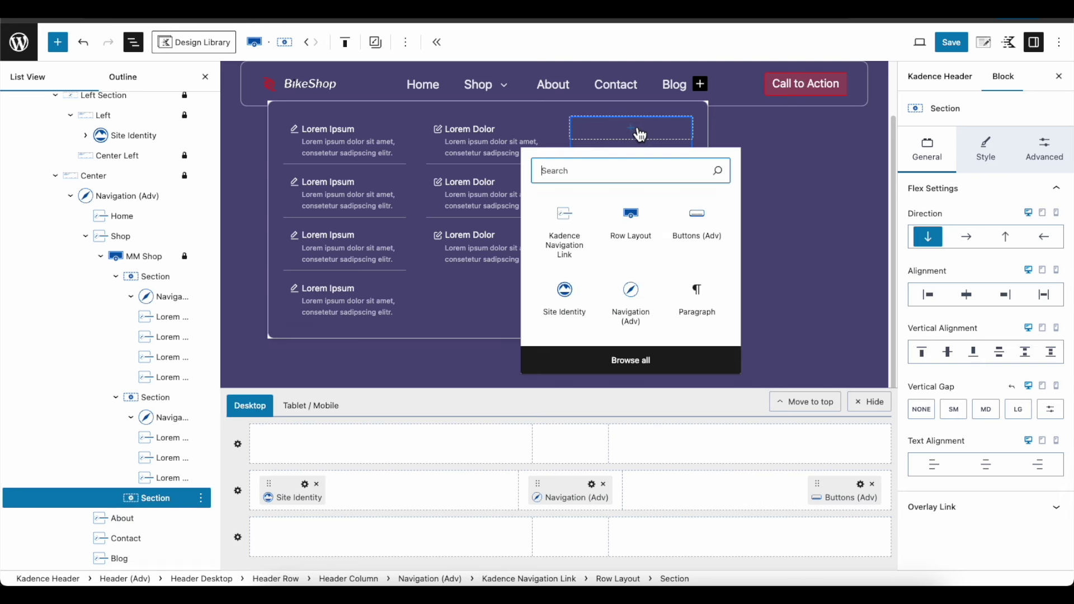
type("image")
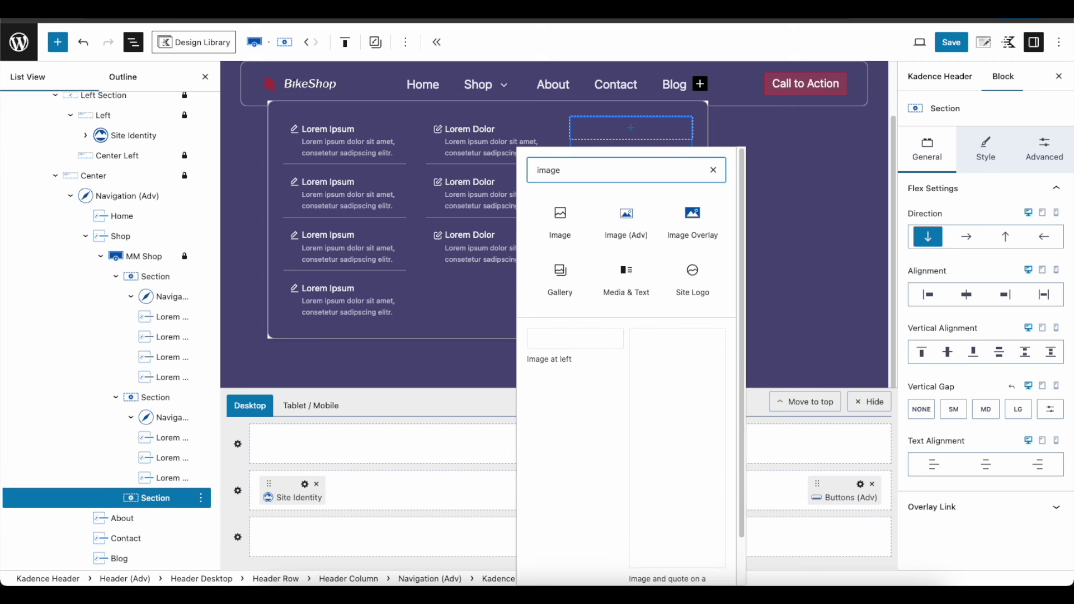
left_click(631, 219)
left_click(646, 175)
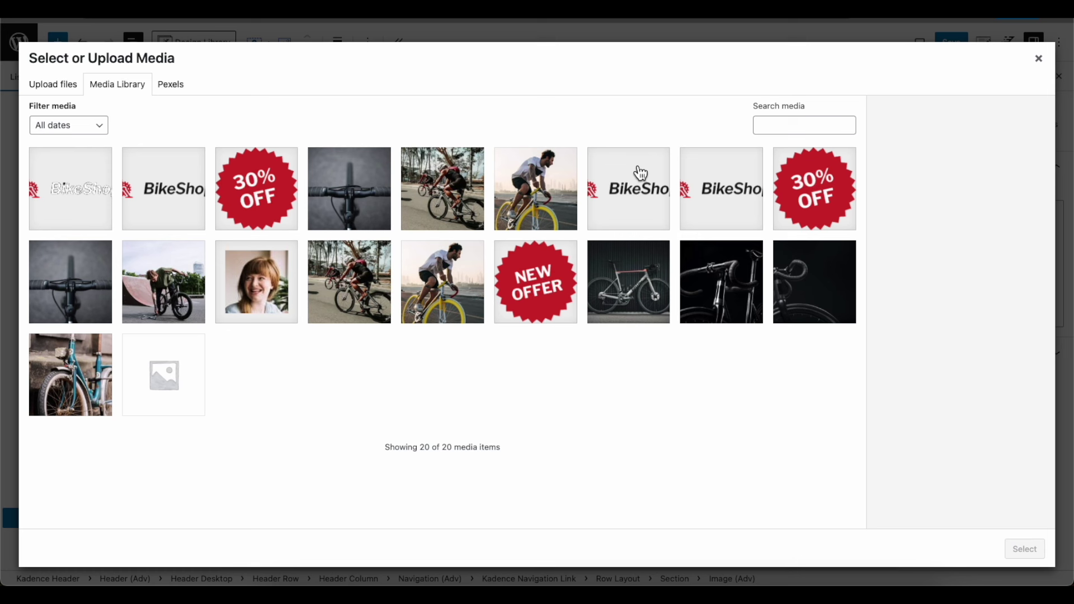
left_click(546, 197)
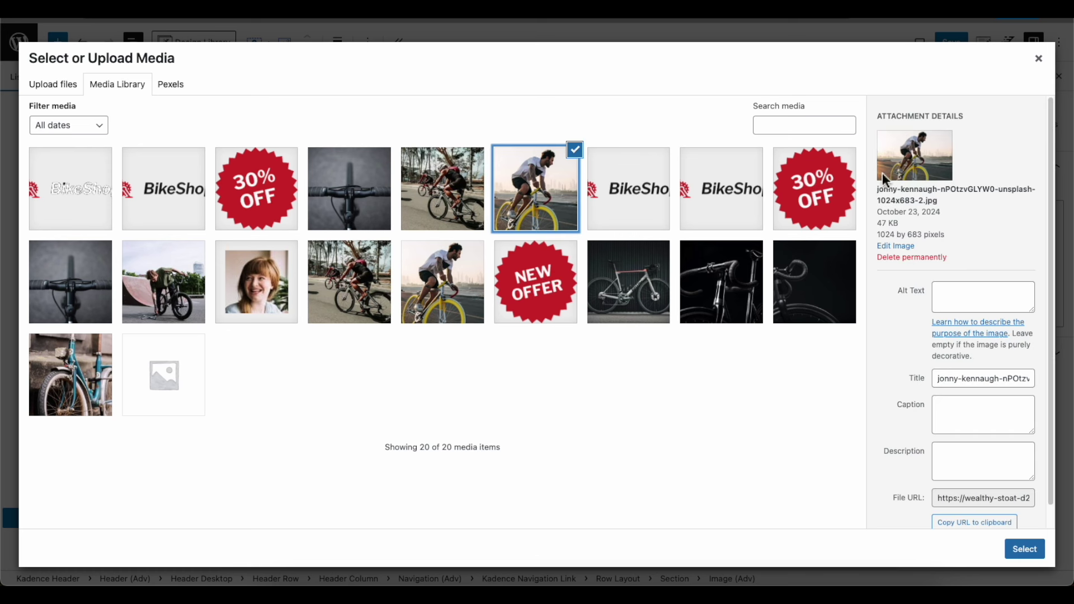
left_click(1032, 550)
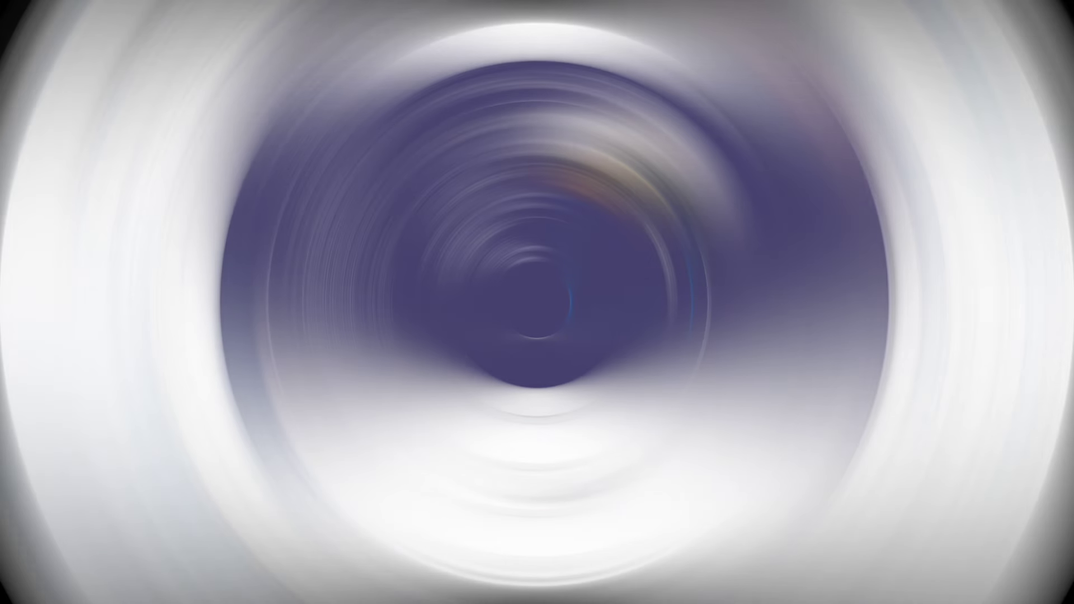
Replace the third column's image with Biker.jpg from the media library
left_click(664, 264)
left_click(645, 171)
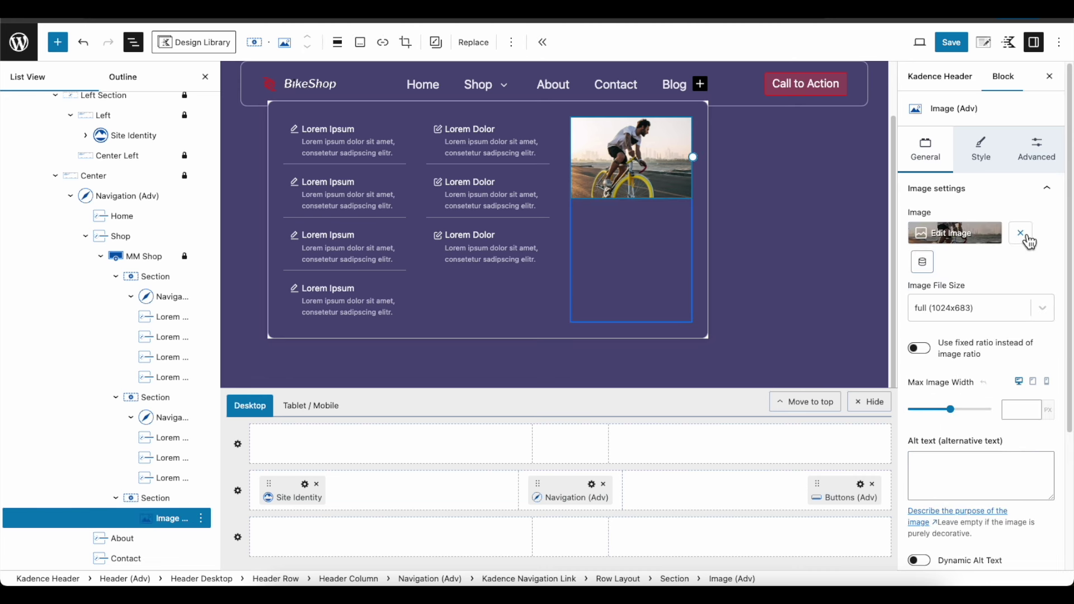
left_click(1021, 233)
left_click(667, 173)
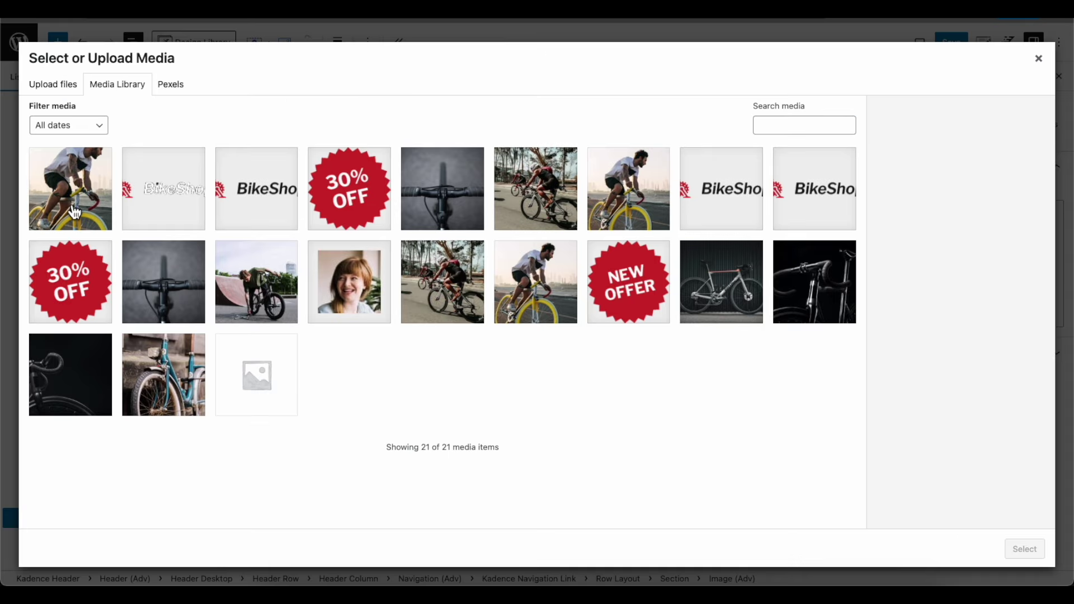
left_click(75, 212)
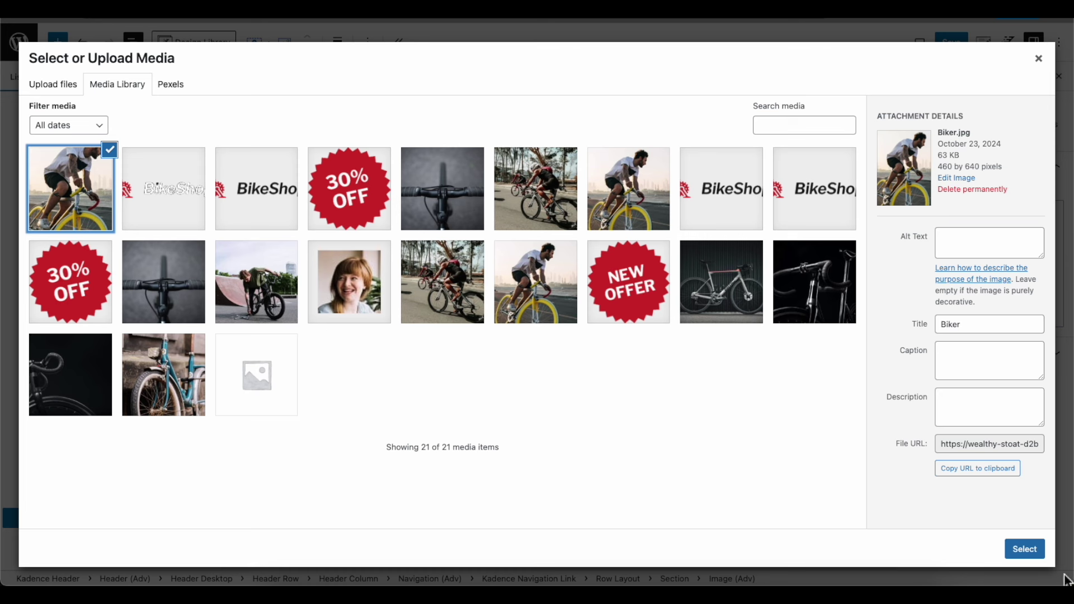
left_click(1025, 549)
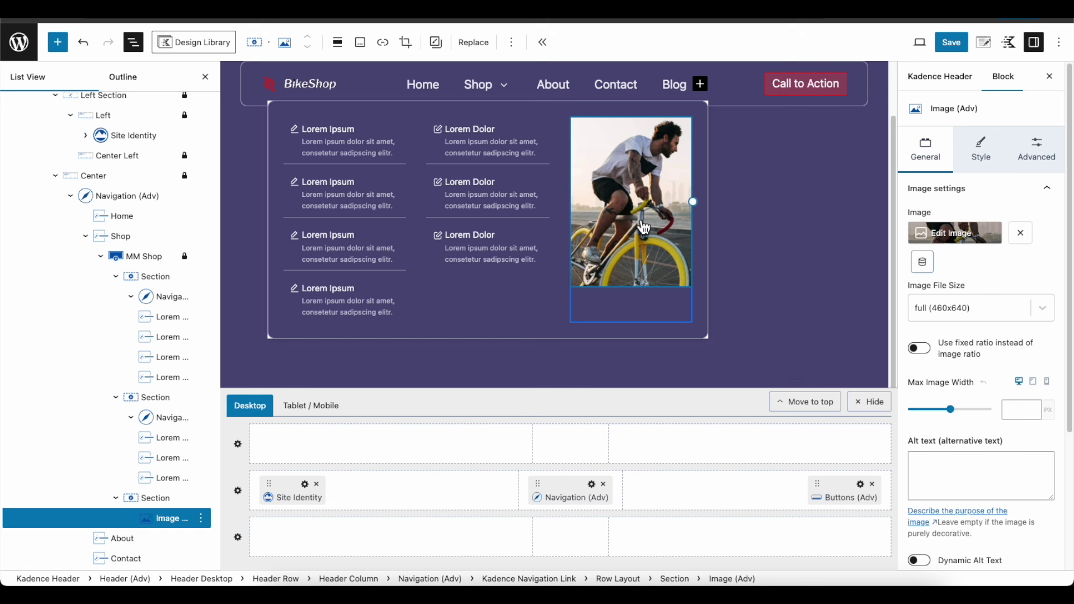
Give the cyclist image a 1 px border in the Subtle Text palette colour
left_click(990, 156)
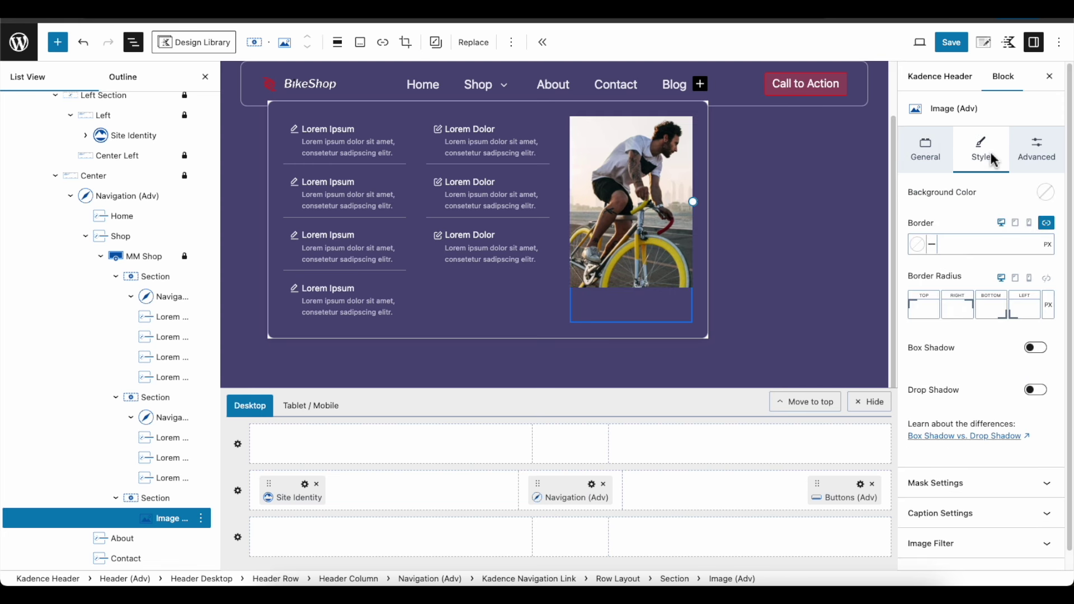
left_click(915, 245)
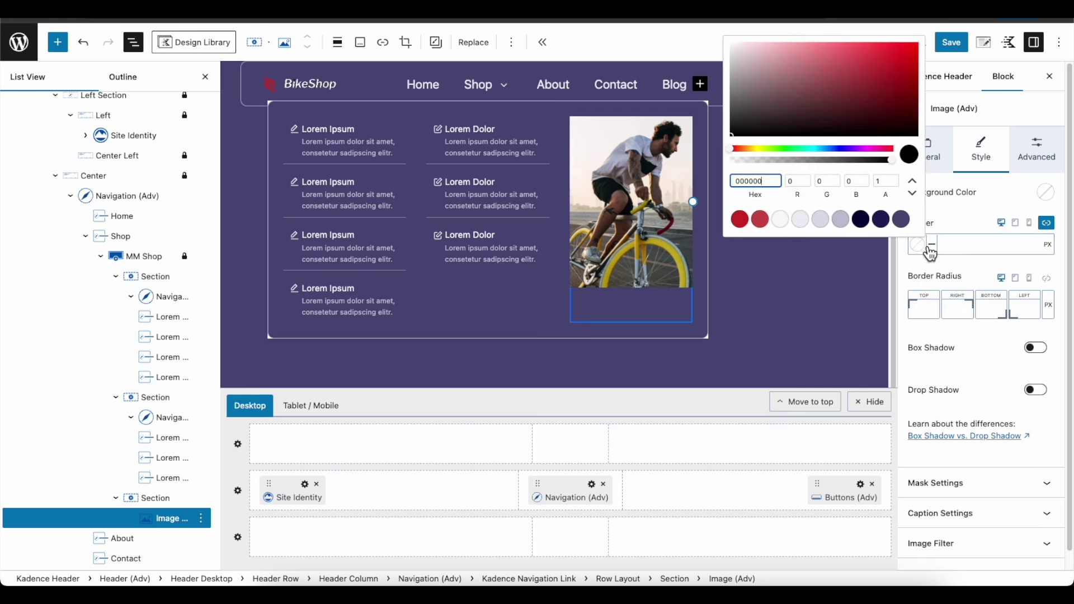
left_click(842, 219)
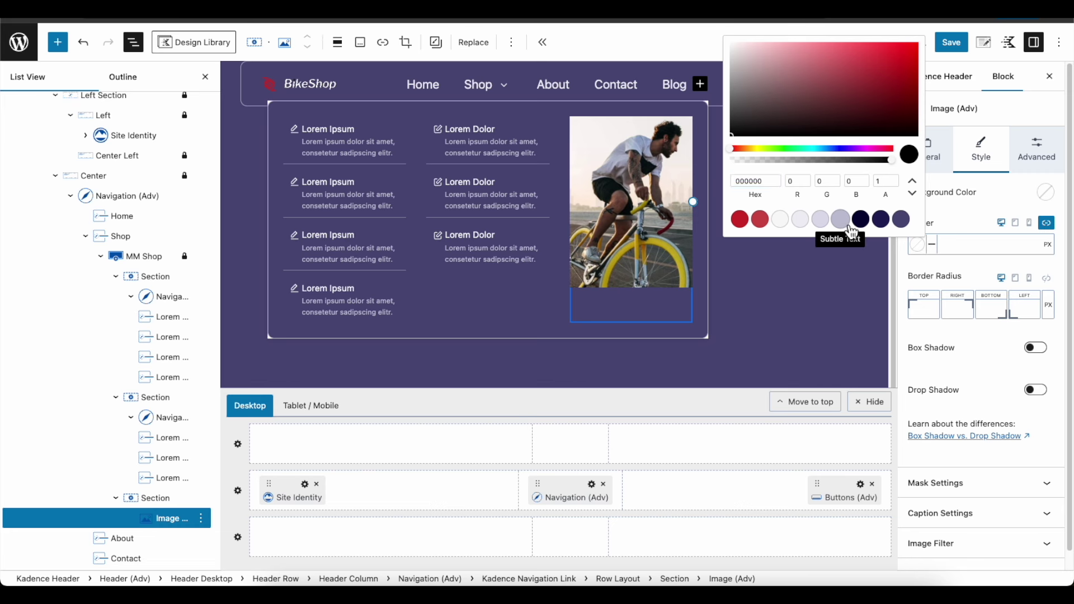
left_click(956, 245)
type("1")
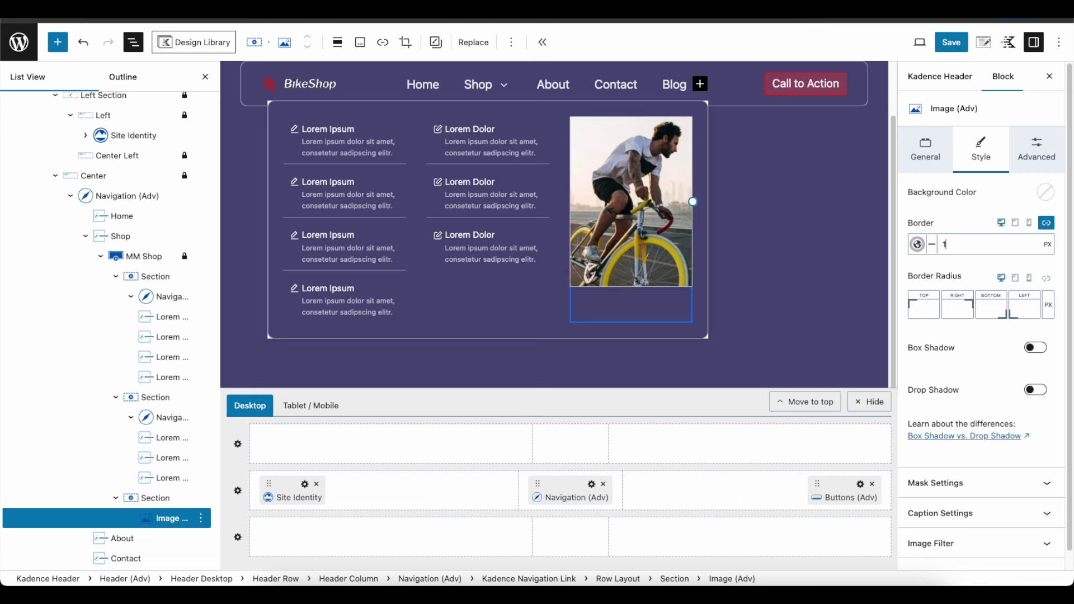
Link the image's corners and set their border radius to 10 px
left_click(1047, 279)
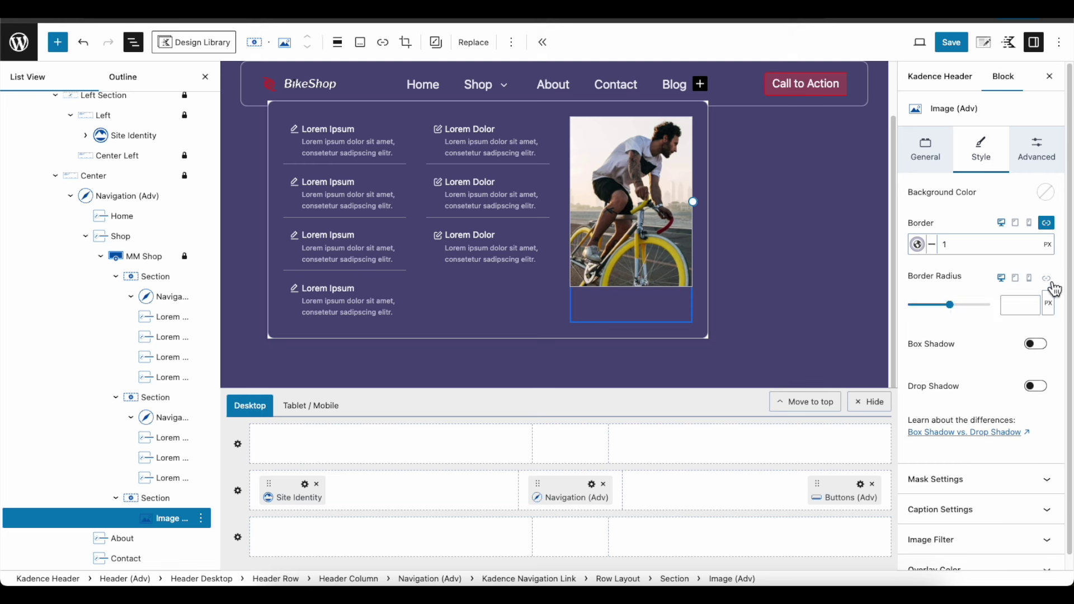
left_click(1017, 303)
type("10")
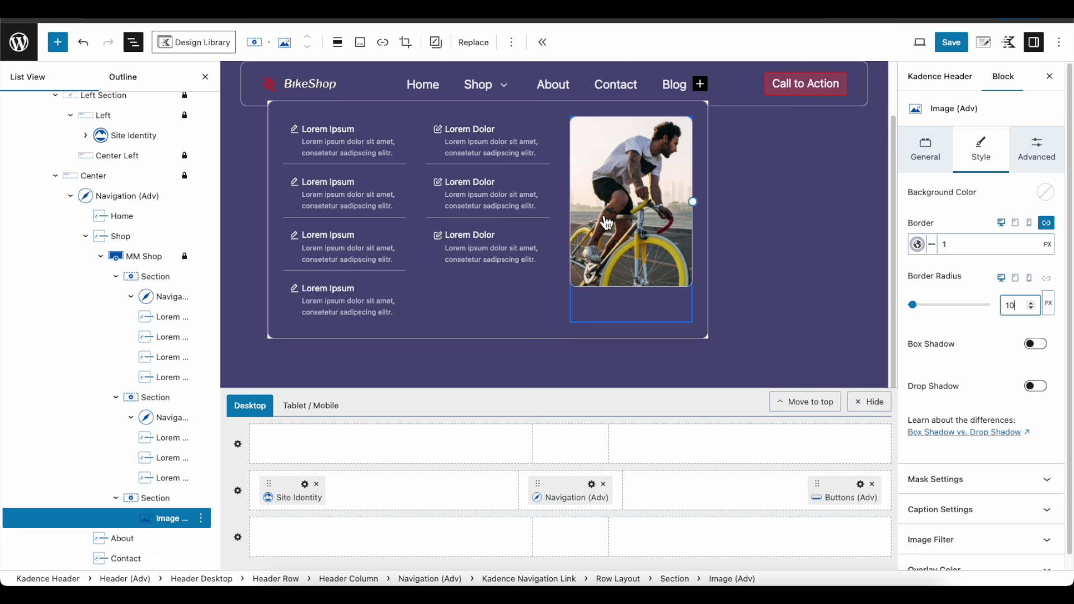
Add a Buttons (Adv) block below the image and label its button "Call to Action"
left_click(511, 43)
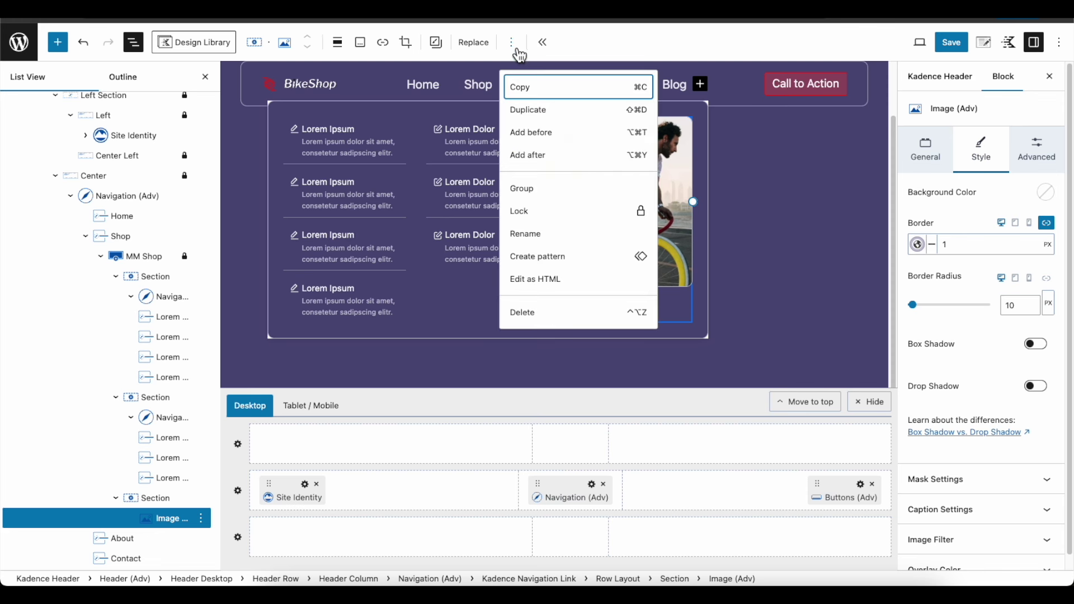
left_click(542, 157)
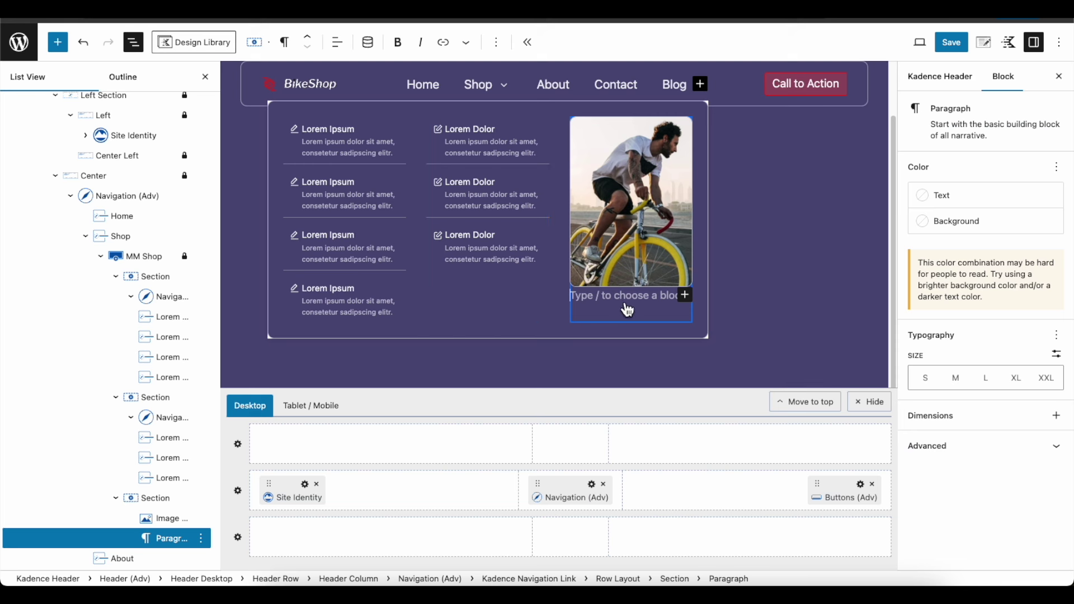
type("/button")
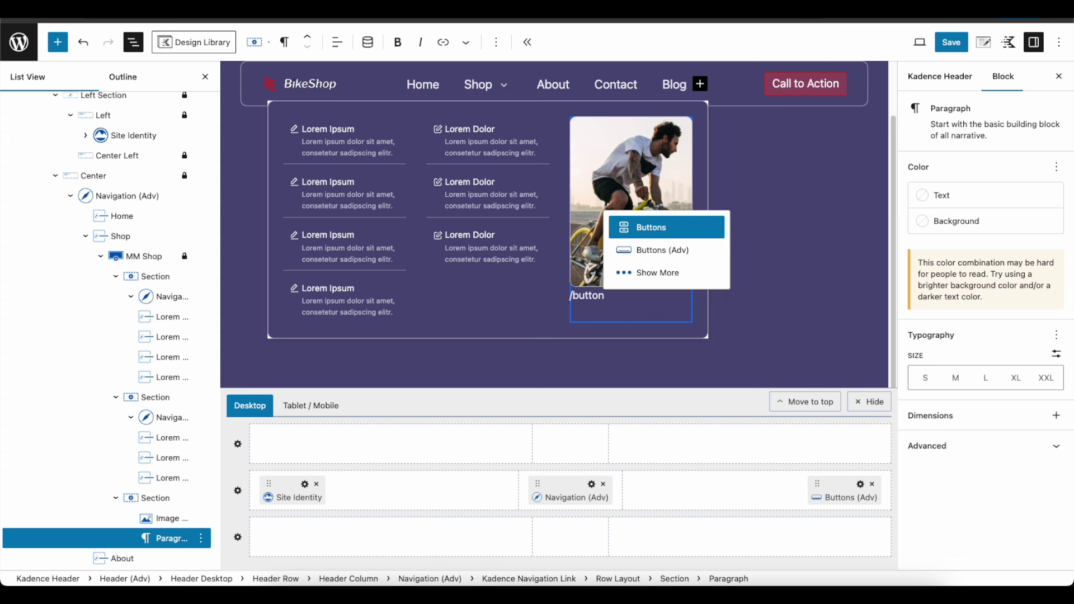
key("Down")
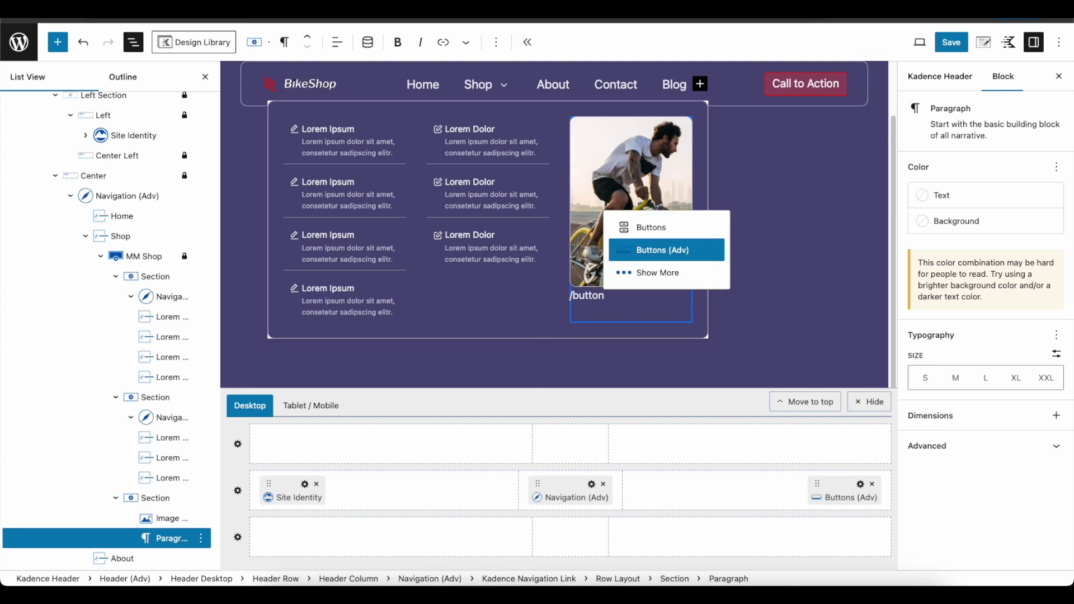
key("Return")
type("Call t")
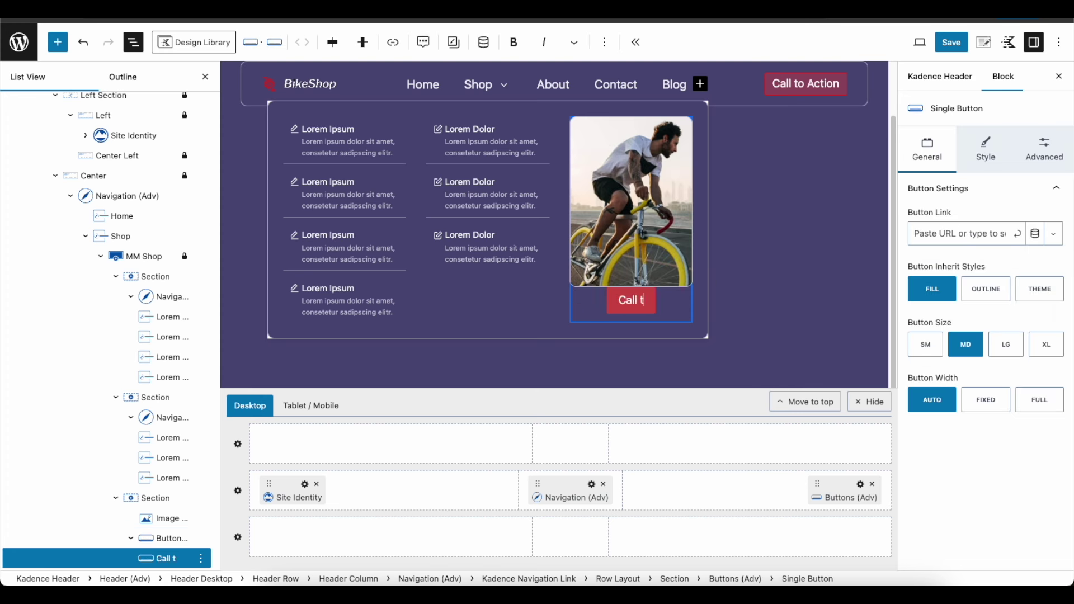
type("o Action")
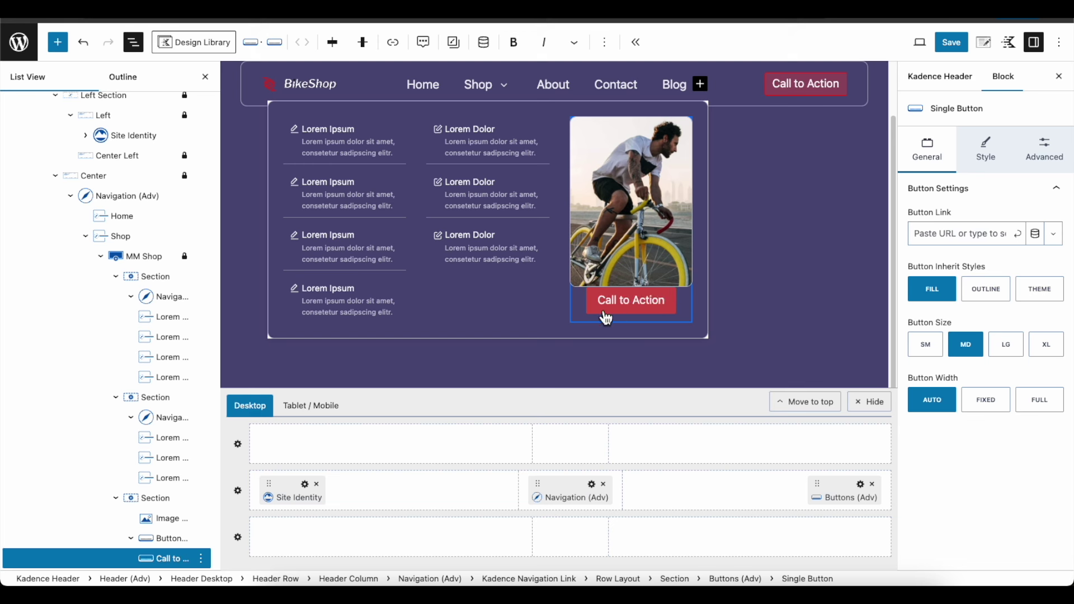
Make the new Call to Action button full width and give it a 1 px border in palette red D04B4C
left_click(1049, 409)
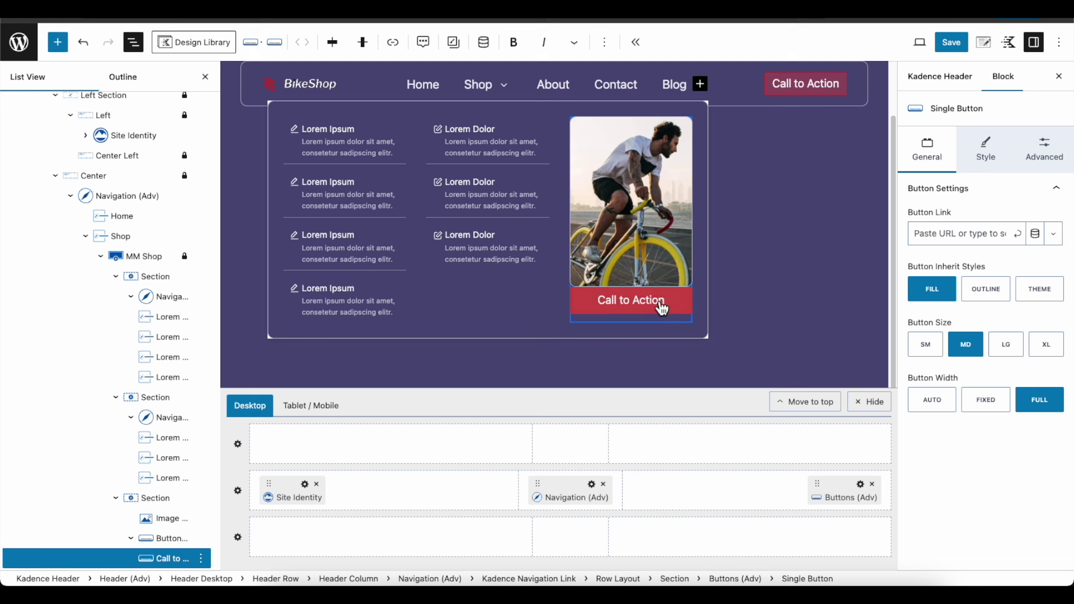
left_click(990, 156)
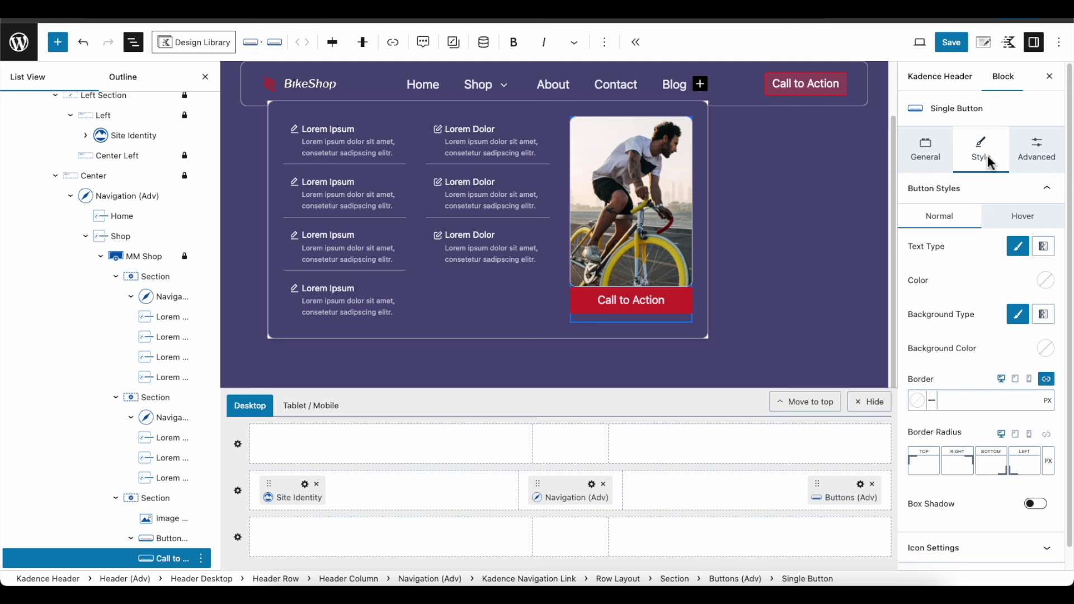
left_click(920, 407)
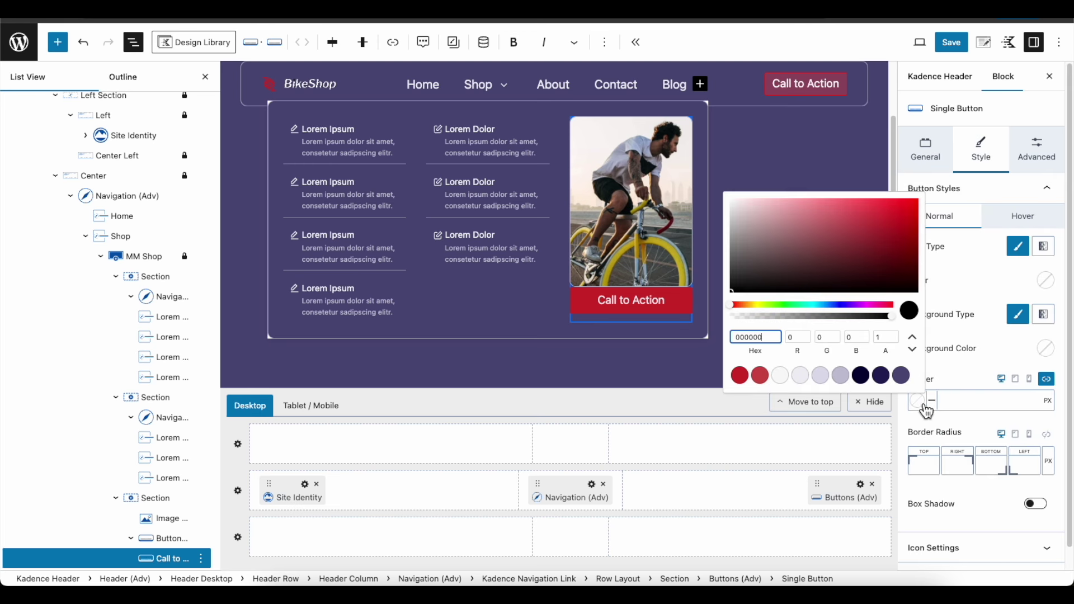
left_click(761, 376)
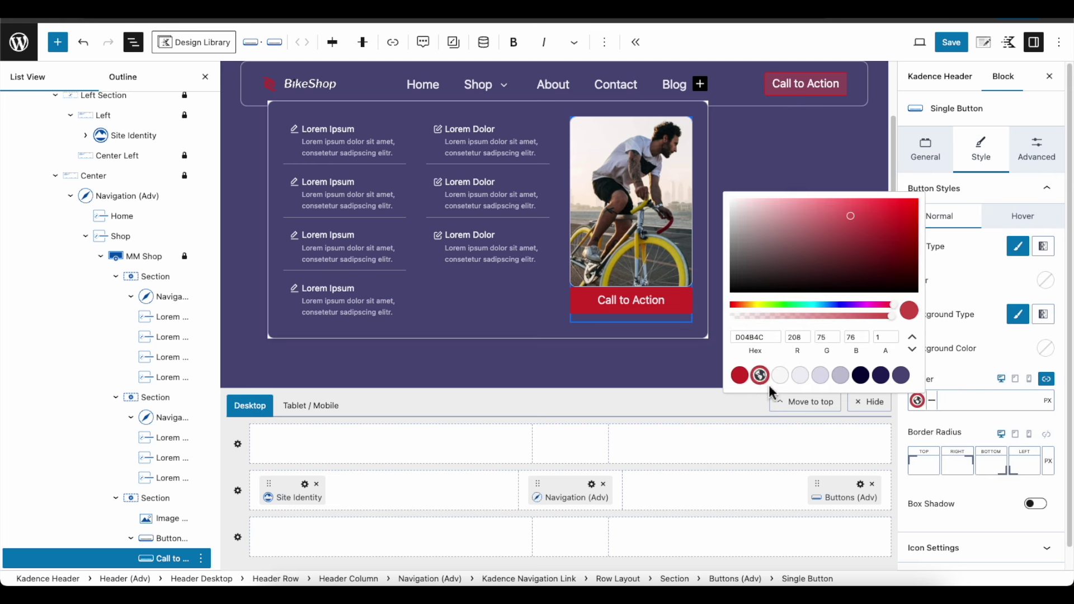
left_click(956, 400)
type("1")
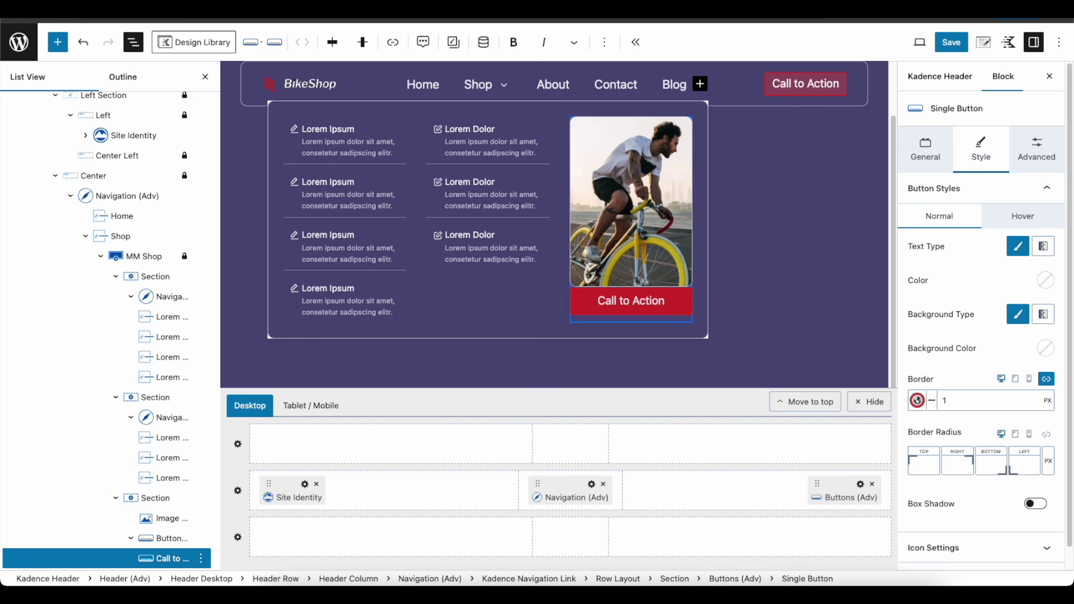
Give the button a light palette text colour and a red CE292A background at 0.52 opacity
left_click(1045, 280)
left_click(1045, 348)
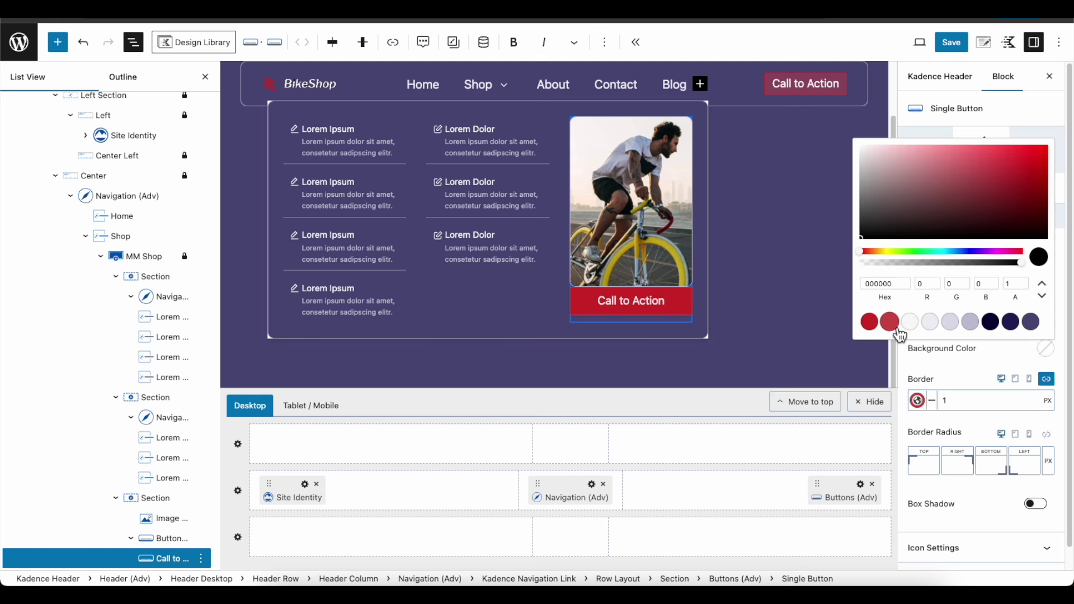
left_click(984, 162)
left_click(889, 321)
left_click_drag(1021, 262, 946, 263)
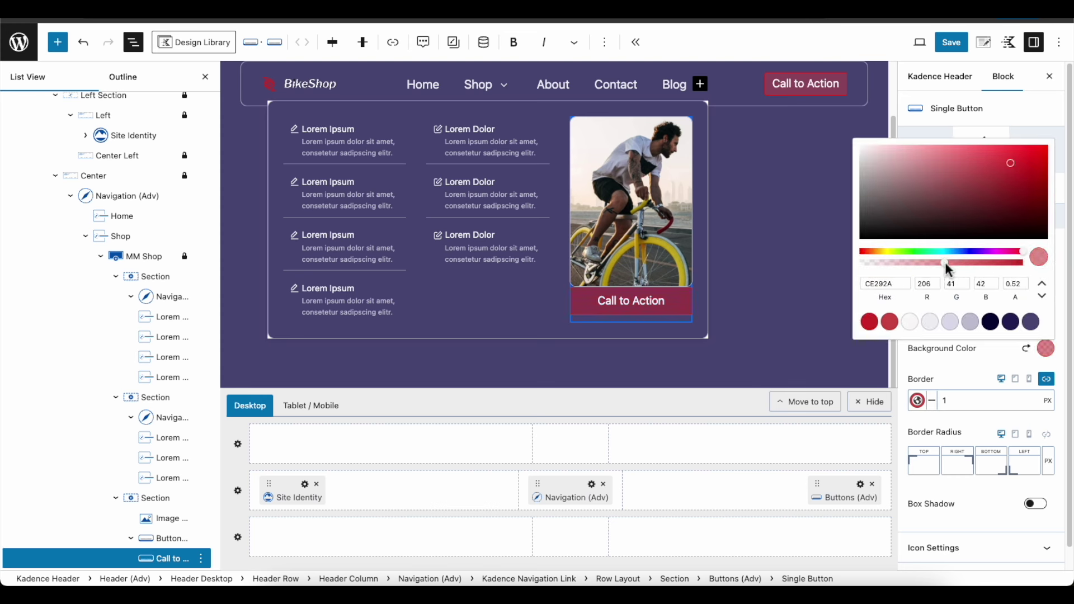
left_click(972, 369)
Style the button's hover state with a 1 px red border and a background in palette red D04B4C
left_click(1023, 216)
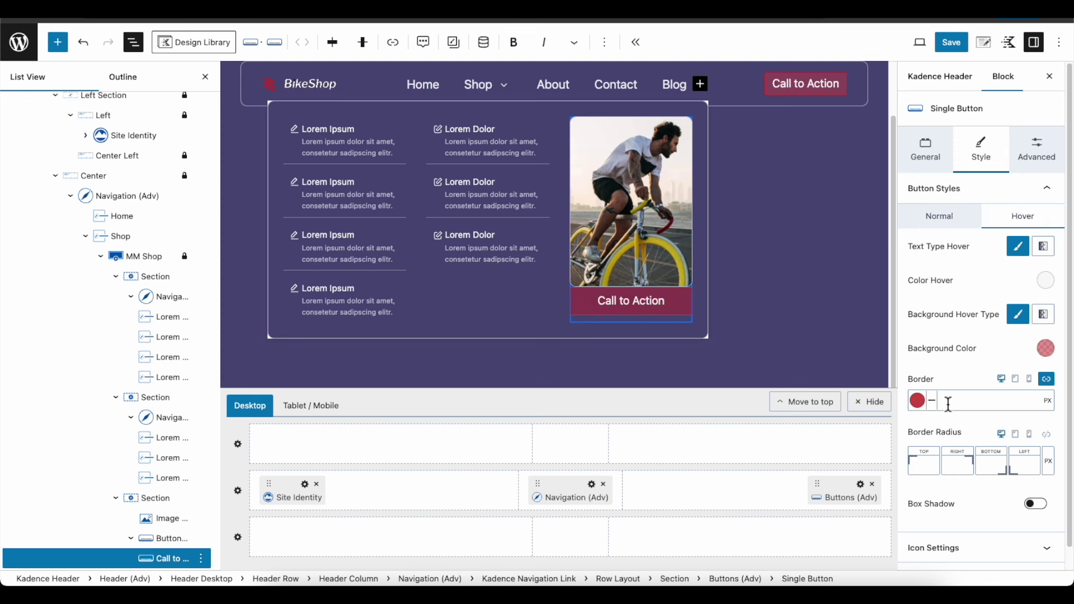
left_click(917, 400)
left_click(765, 373)
left_click(1046, 348)
left_click(890, 319)
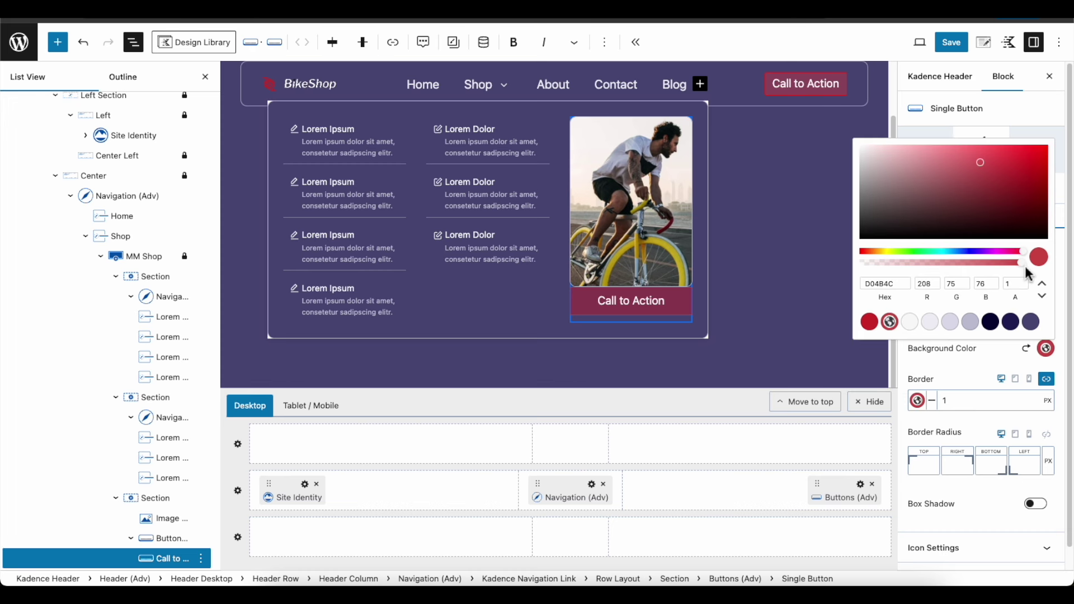
left_click(651, 323)
left_click(1046, 348)
left_click(920, 283)
Set the button's top margin to XS to separate it from the image
left_click(1027, 151)
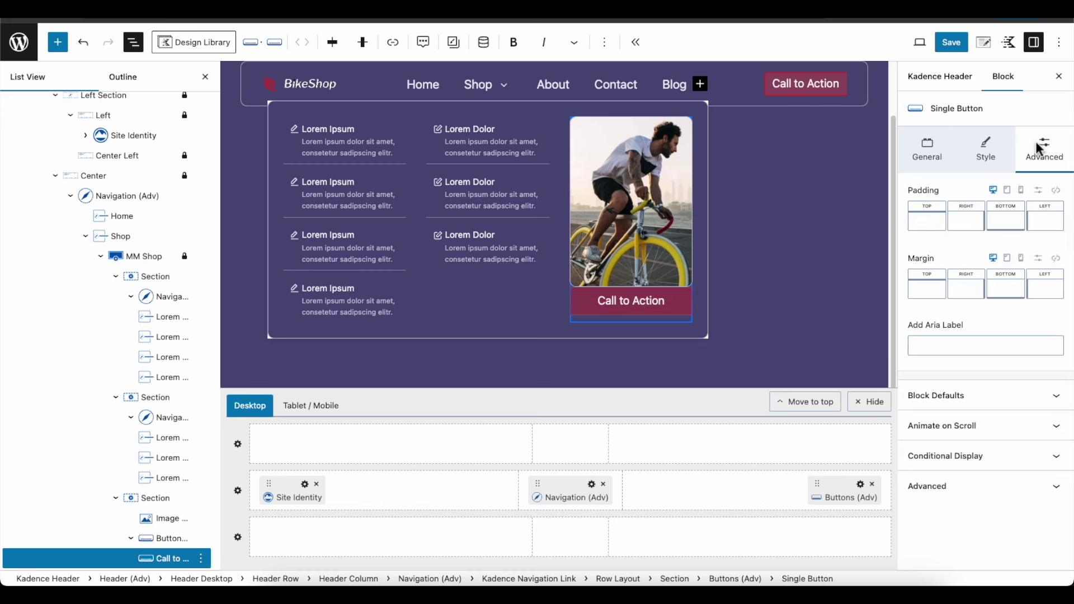
left_click(932, 295)
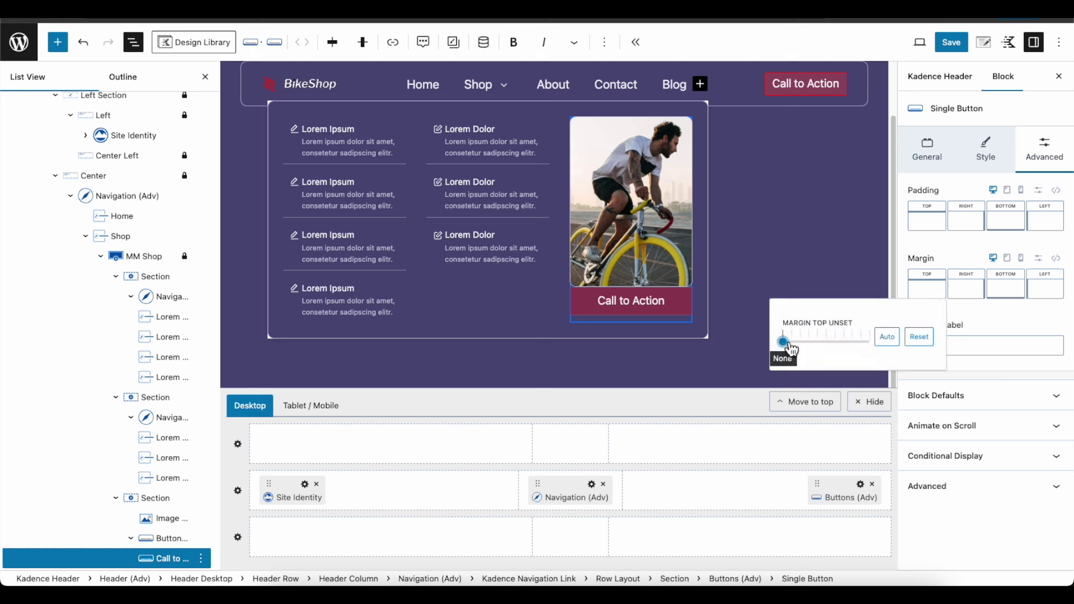
left_click_drag(793, 350, 806, 350)
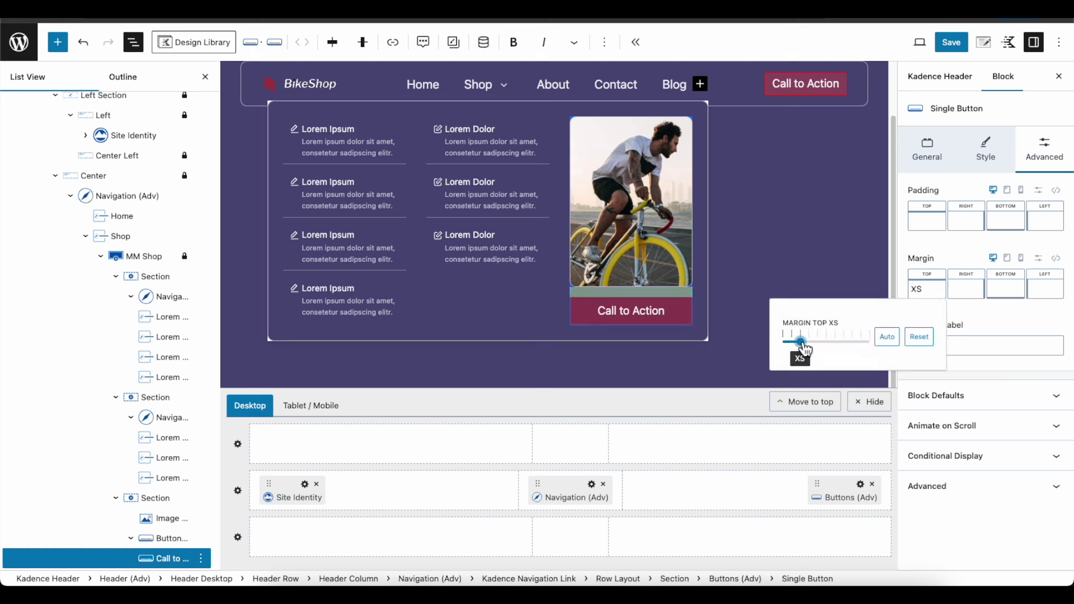
Link the corner radii of the mega menu's Call to Action button and set its border radius to 6 px
left_click(986, 154)
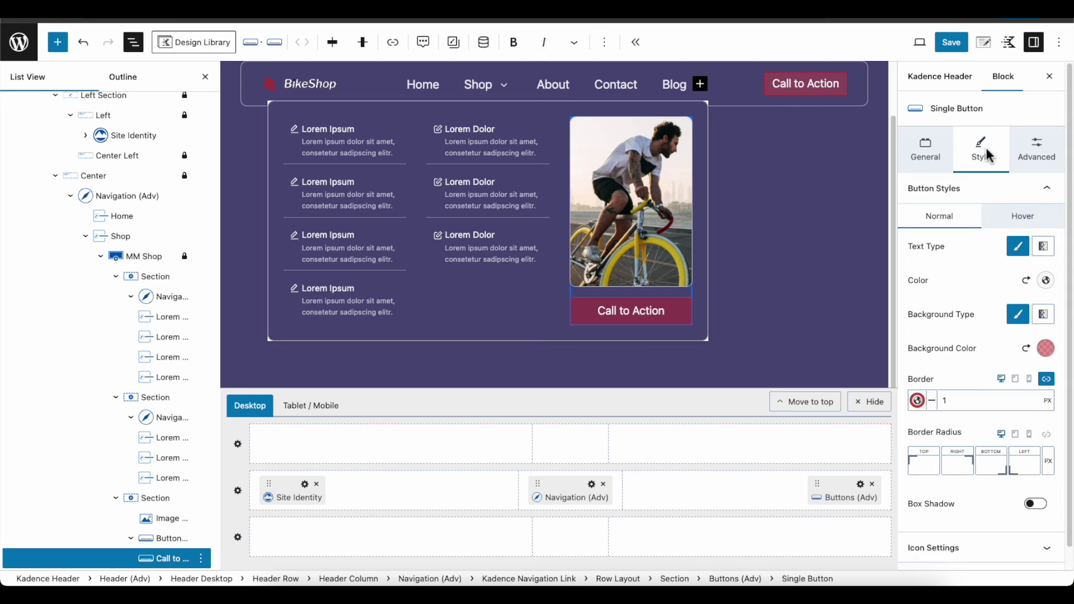
left_click(1047, 434)
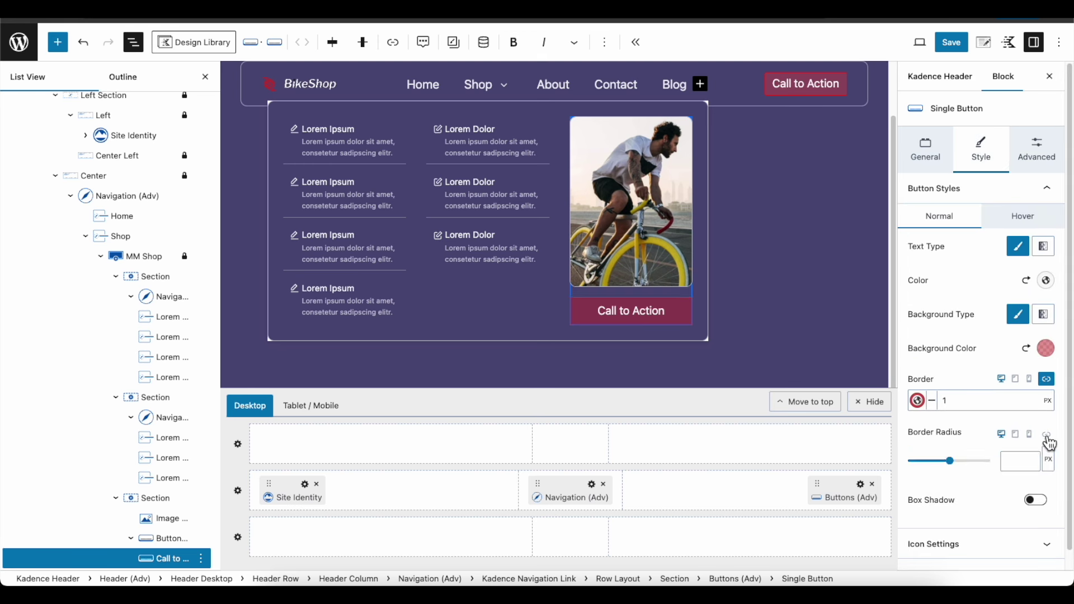
left_click(1016, 462)
type("6")
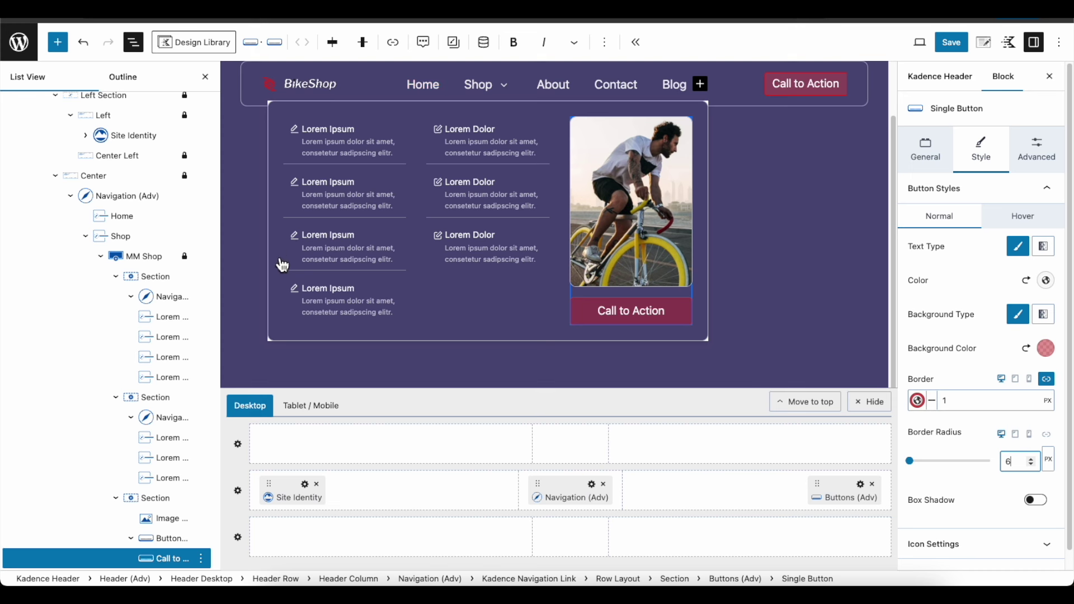
Switch the background overlay type of the MM Shop row layout to gradient
left_click(705, 334)
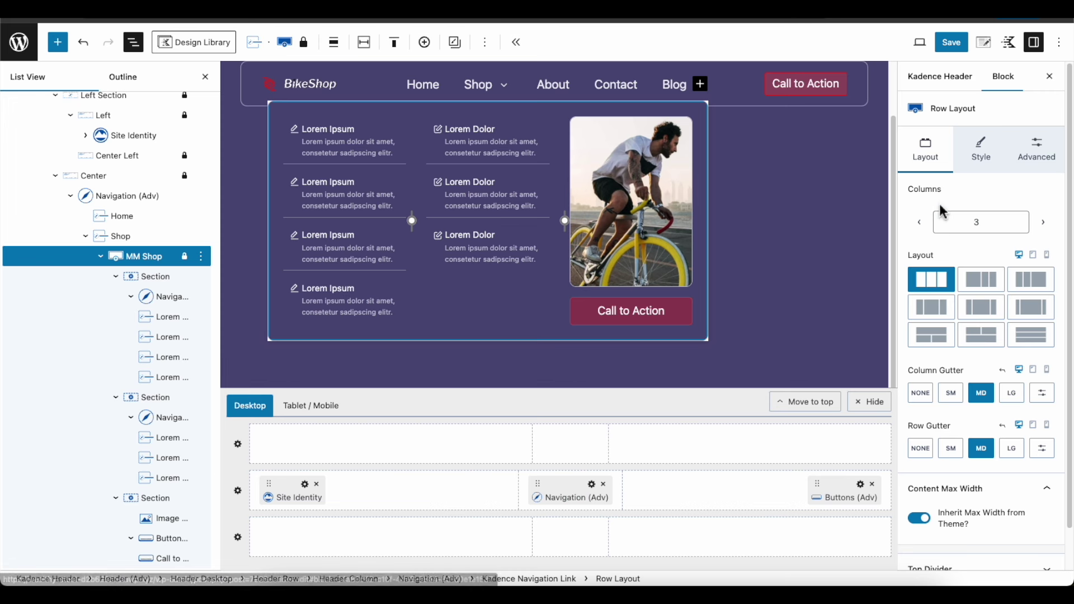
left_click(983, 151)
scroll(1019, 352, "down", 3)
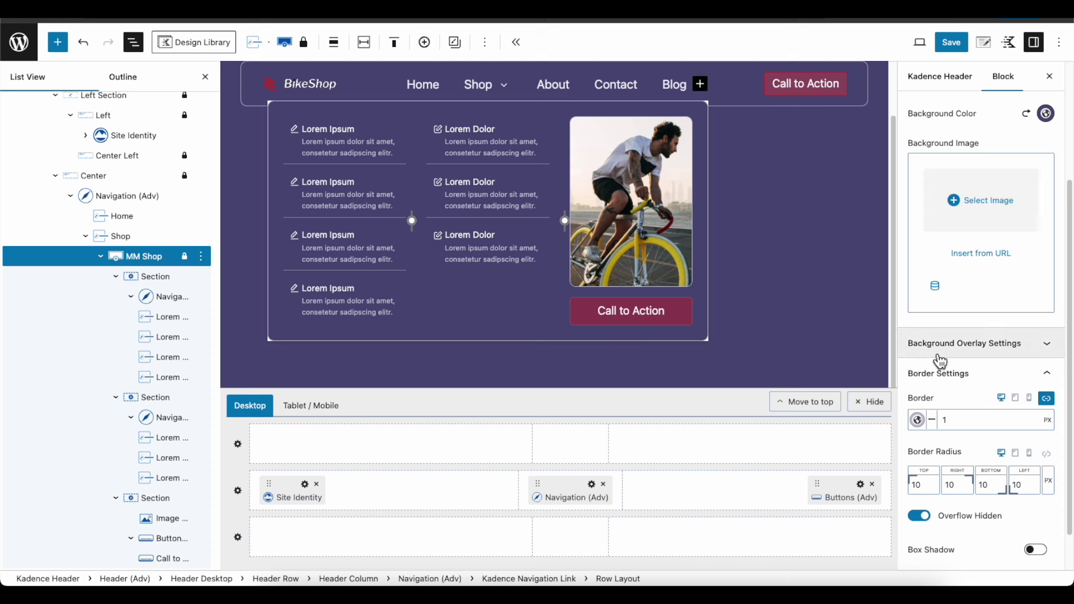
left_click(1007, 354)
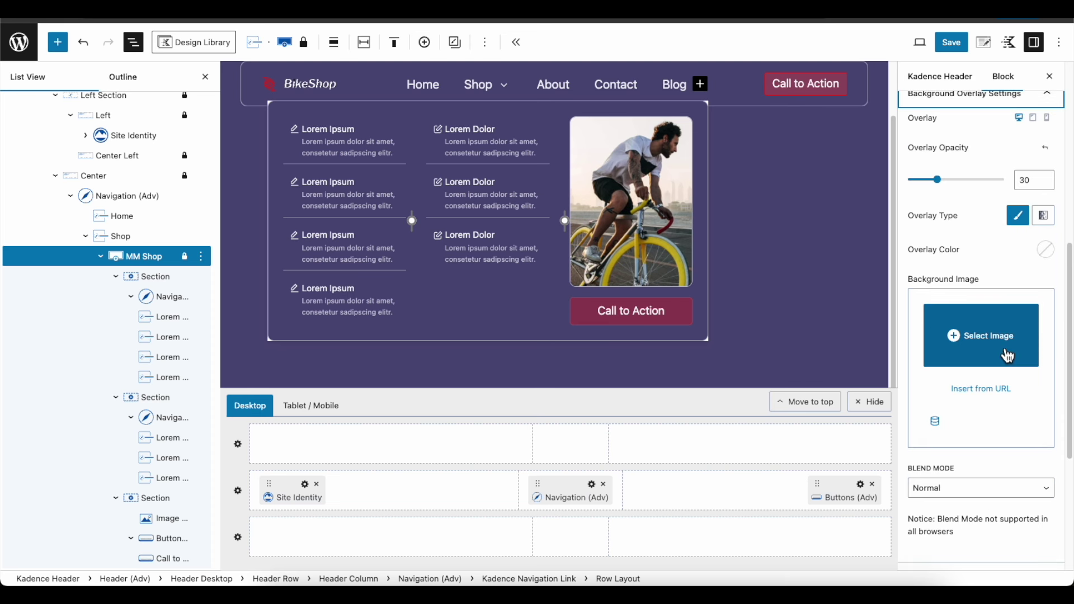
left_click(1044, 216)
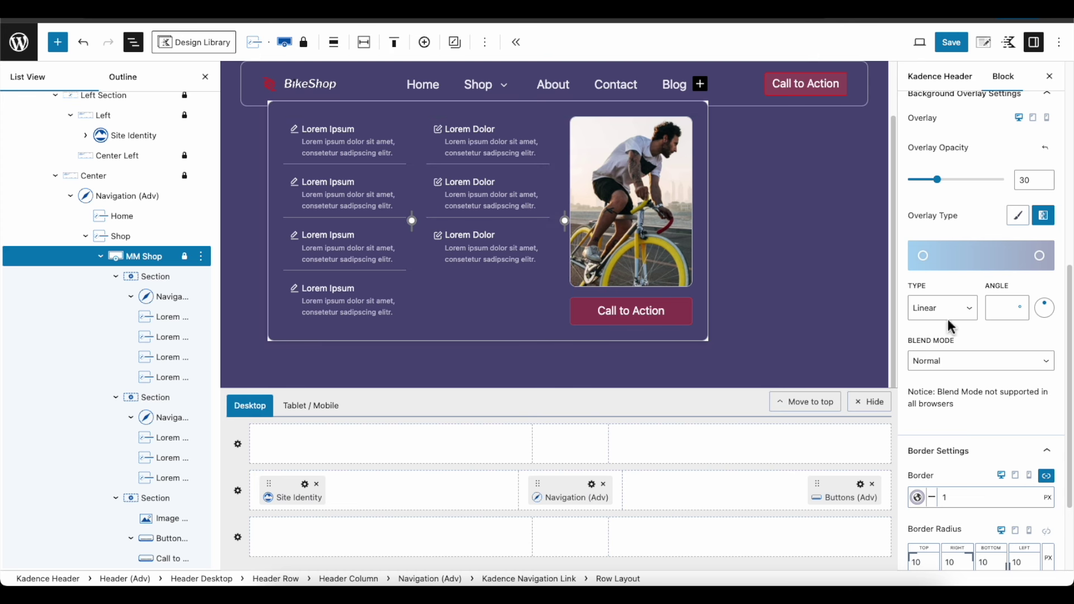
Colour the overlay gradient from palette purple 514D7C at the start to palette red CE292A at the end
left_click(924, 257)
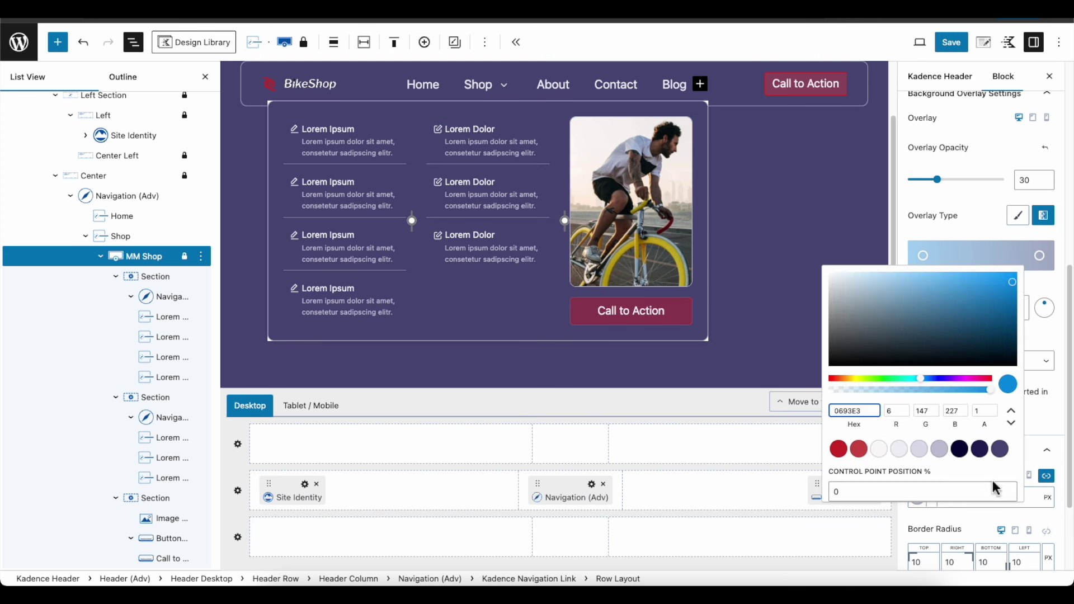
left_click(1002, 450)
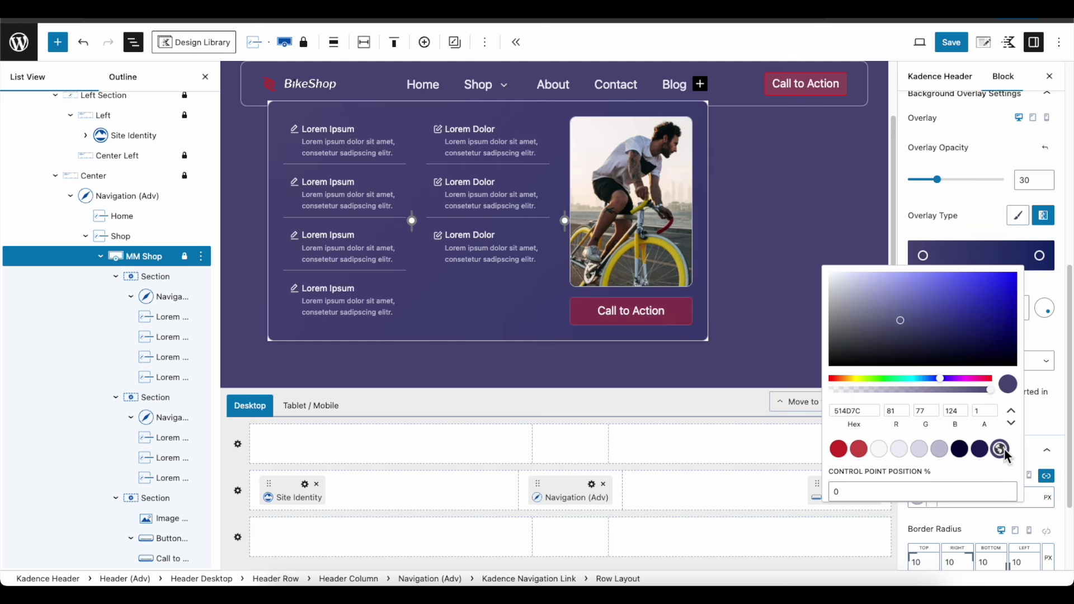
left_click(1040, 255)
left_click(1040, 255)
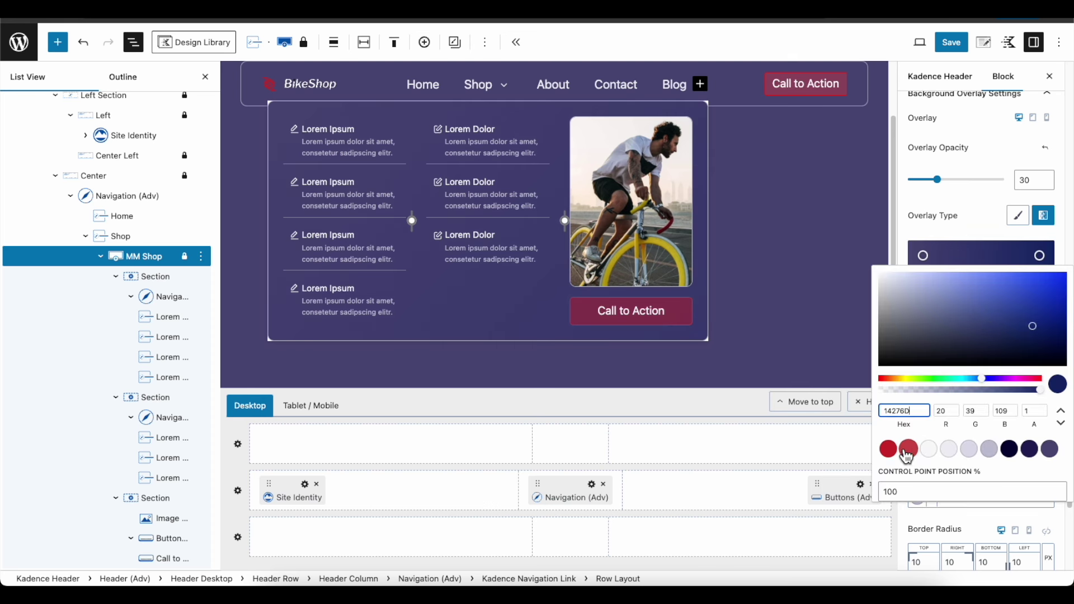
left_click(890, 450)
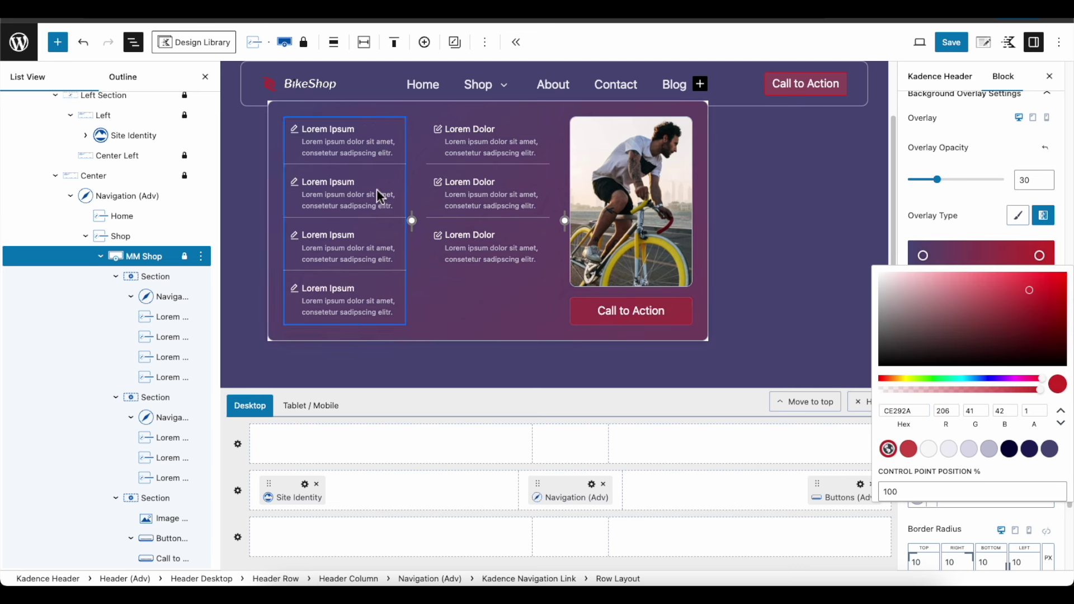
Move the overlay gradient's purple stop to about the middle of the gradient and save the site changes
left_click(990, 229)
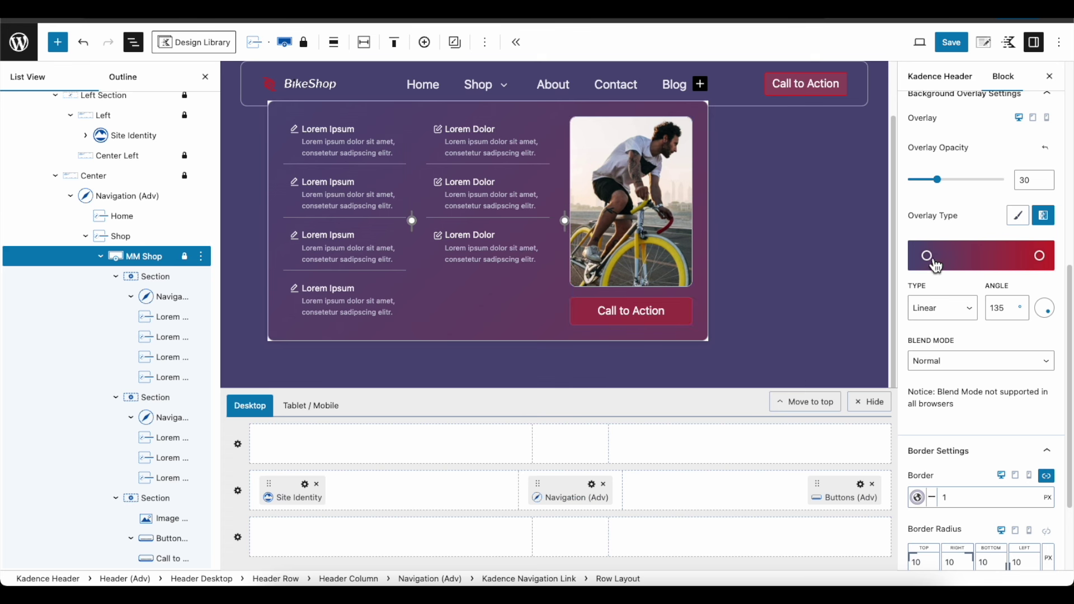
left_click_drag(936, 266, 988, 268)
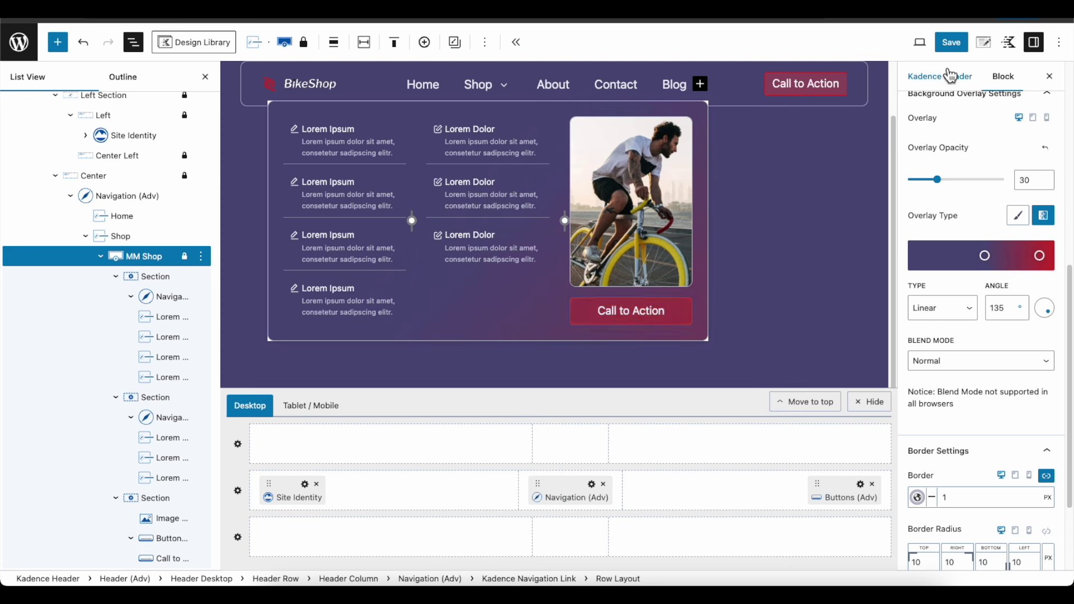
left_click(956, 47)
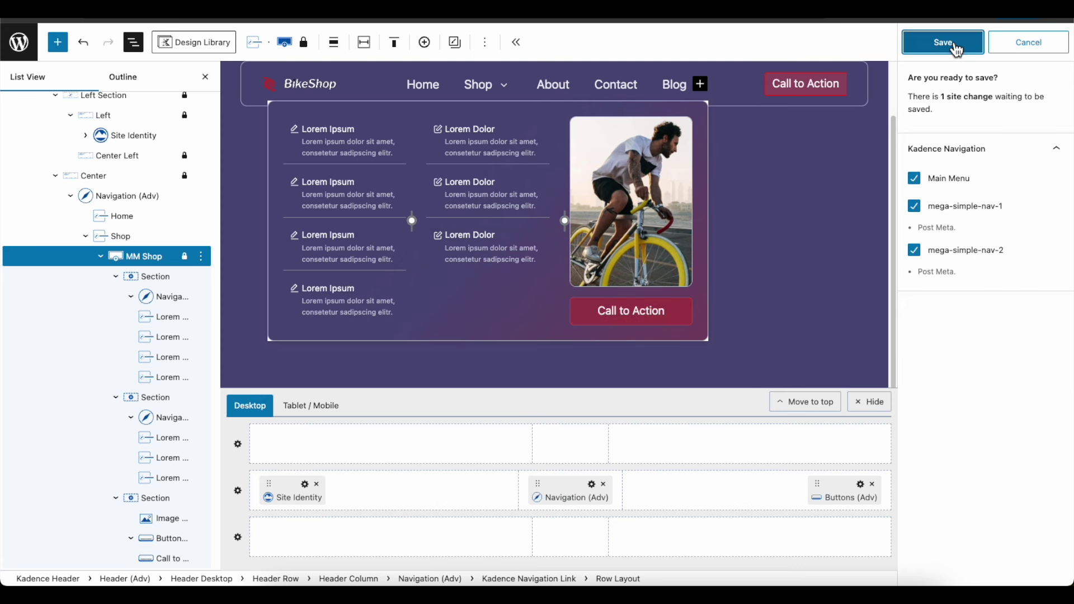
left_click(956, 47)
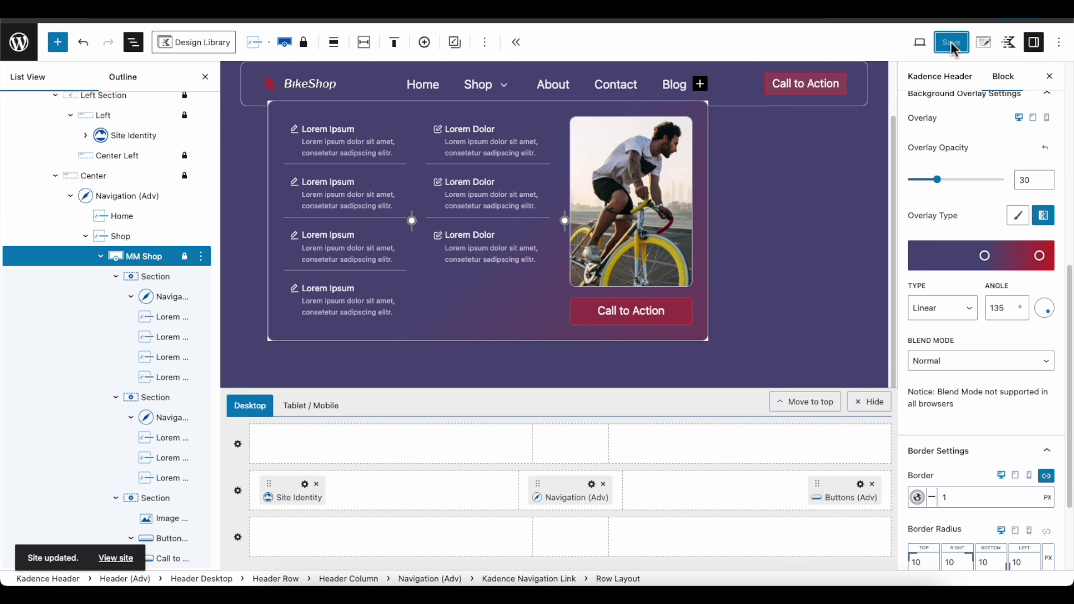
Add the highlight label NEW to the second Lorem Dolor link in the mega menu's middle column
left_click(473, 183)
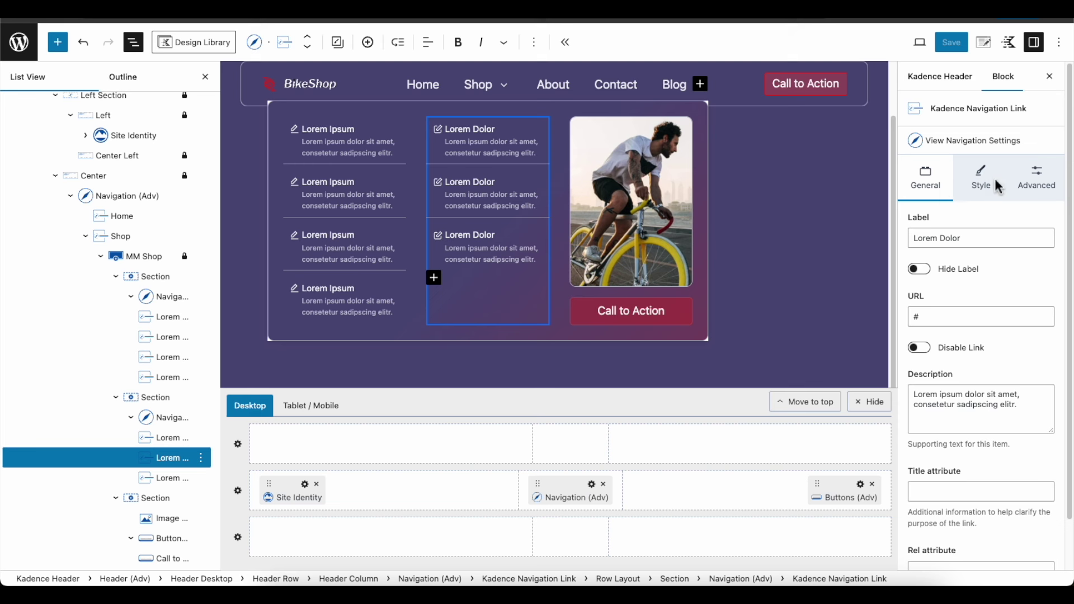
left_click(994, 181)
scroll(964, 335, "down", 2)
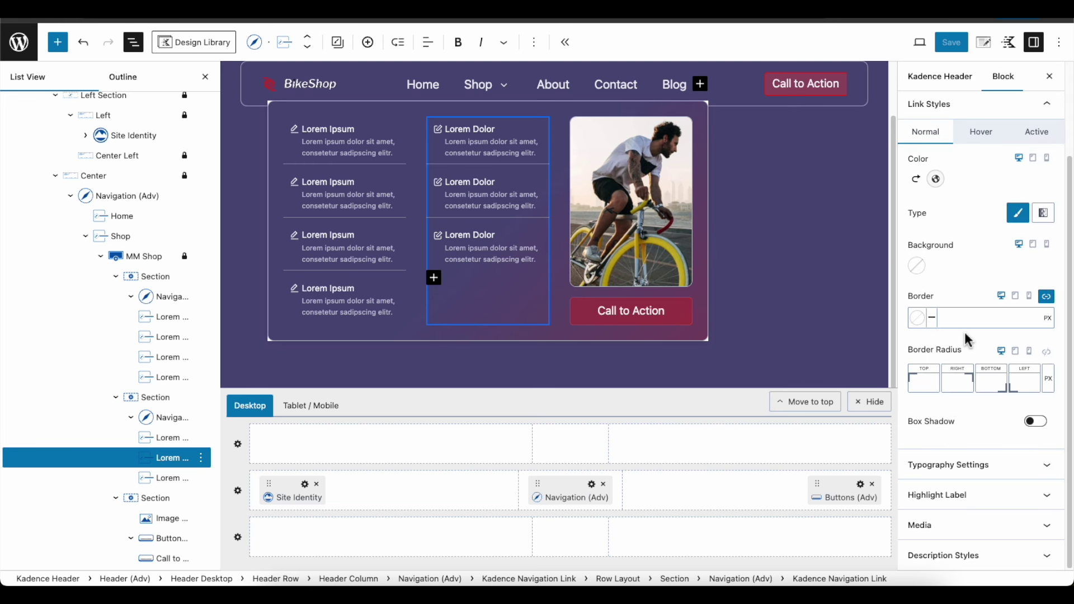
left_click(973, 503)
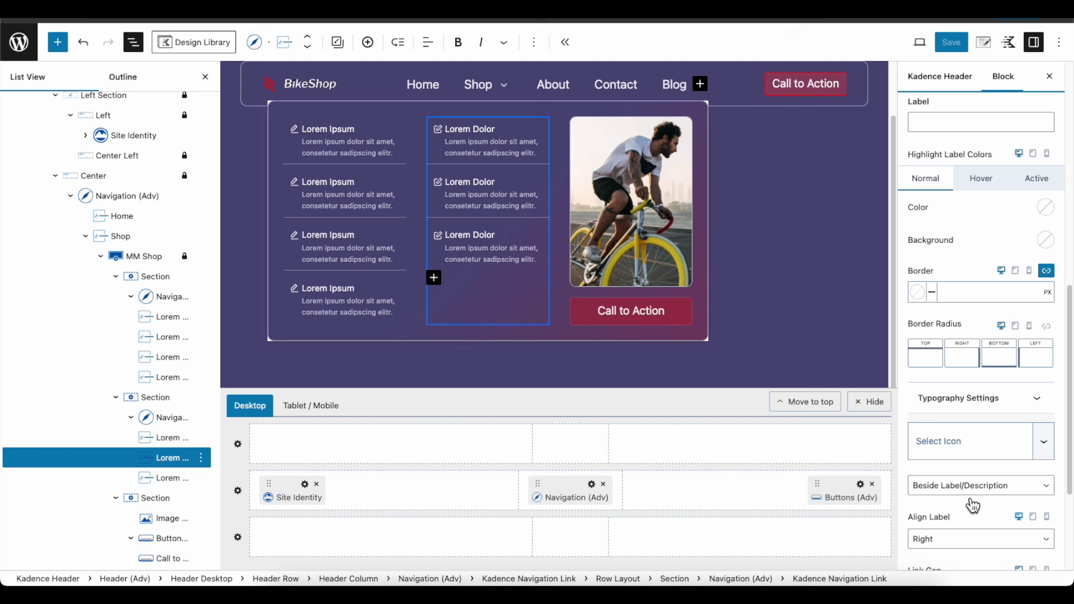
left_click(933, 130)
type("NEW")
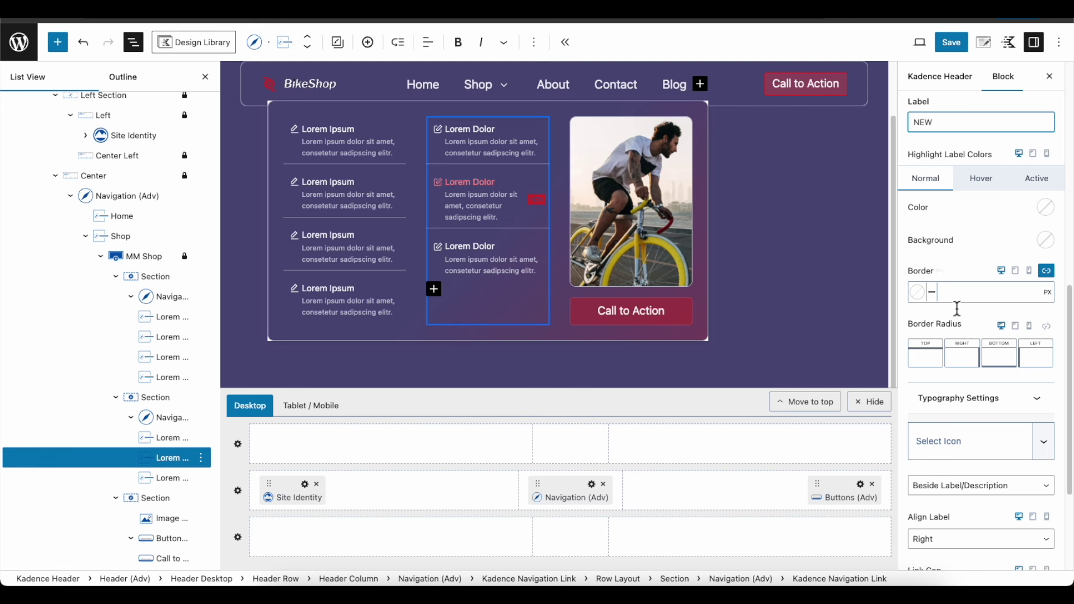
Give the NEW highlight label the plain solid exclamation mark icon and a light palette text colour
left_click(955, 451)
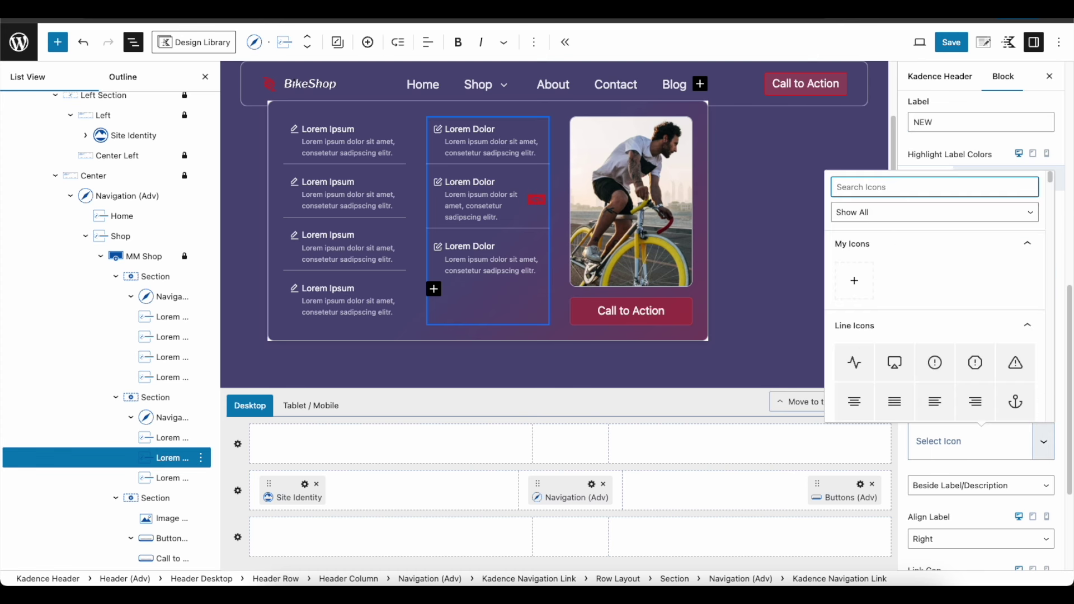
type("excl")
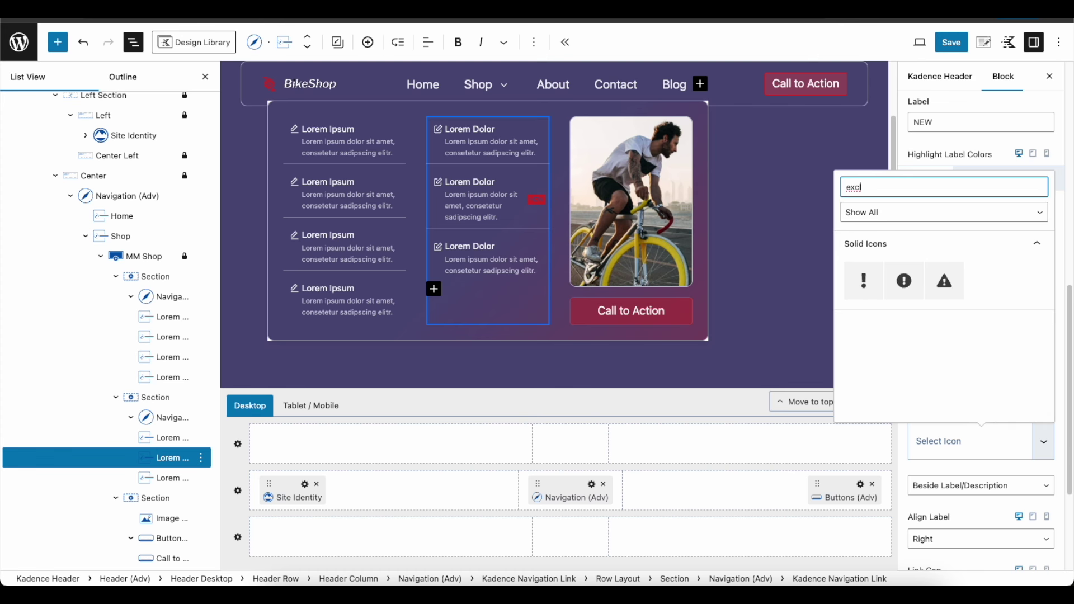
left_click(864, 281)
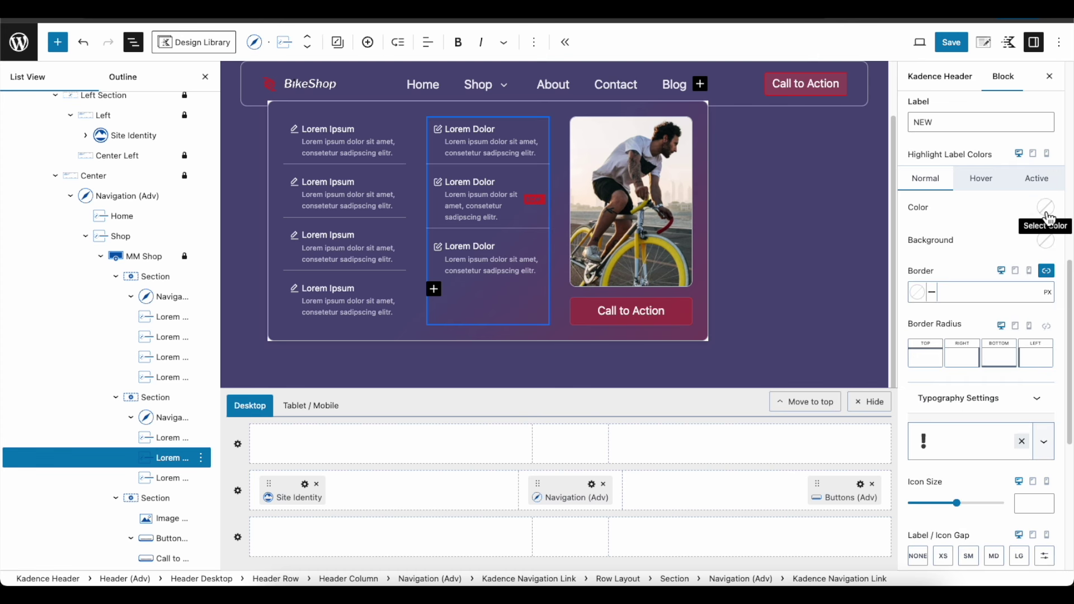
left_click(1047, 208)
left_click(914, 397)
left_click(976, 470)
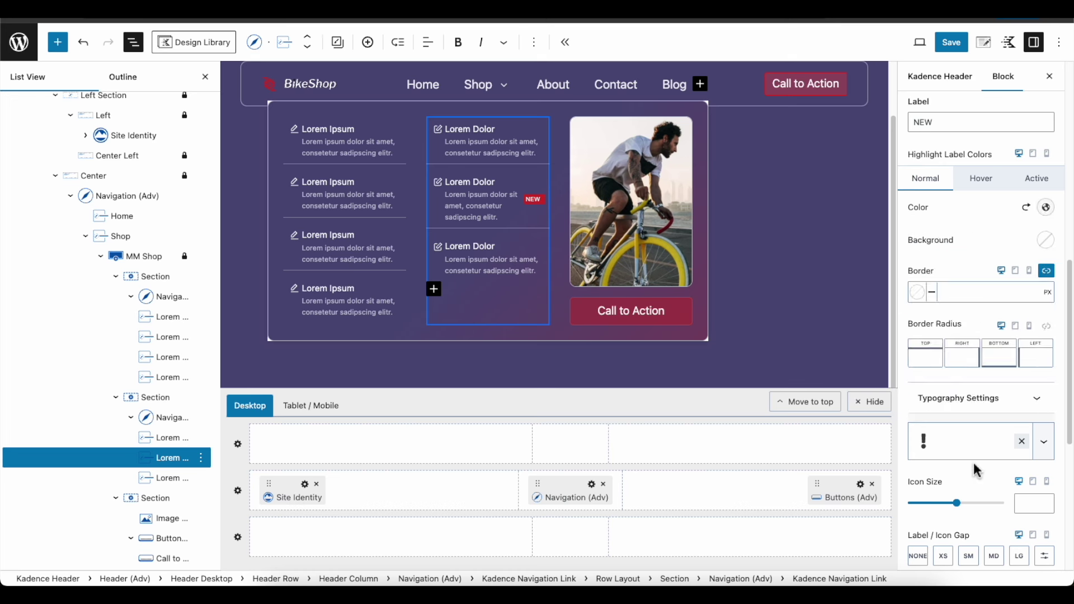
Set the NEW highlight label's placement to Beside Label, keeping its alignment at Right
scroll(976, 470, "down", 2)
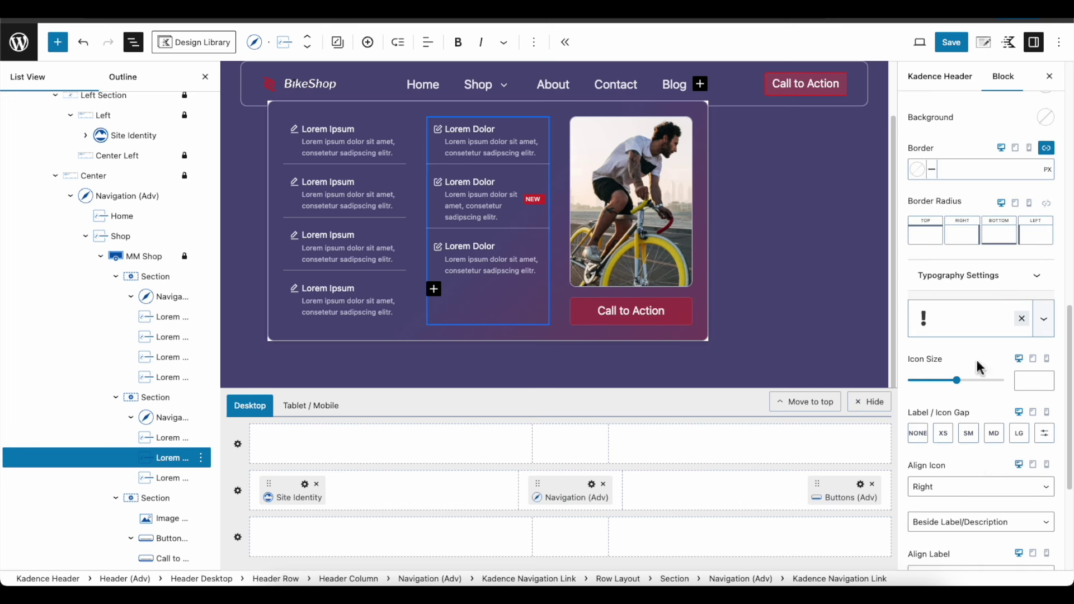
scroll(979, 367, "down", 4)
scroll(979, 372, "up", 5)
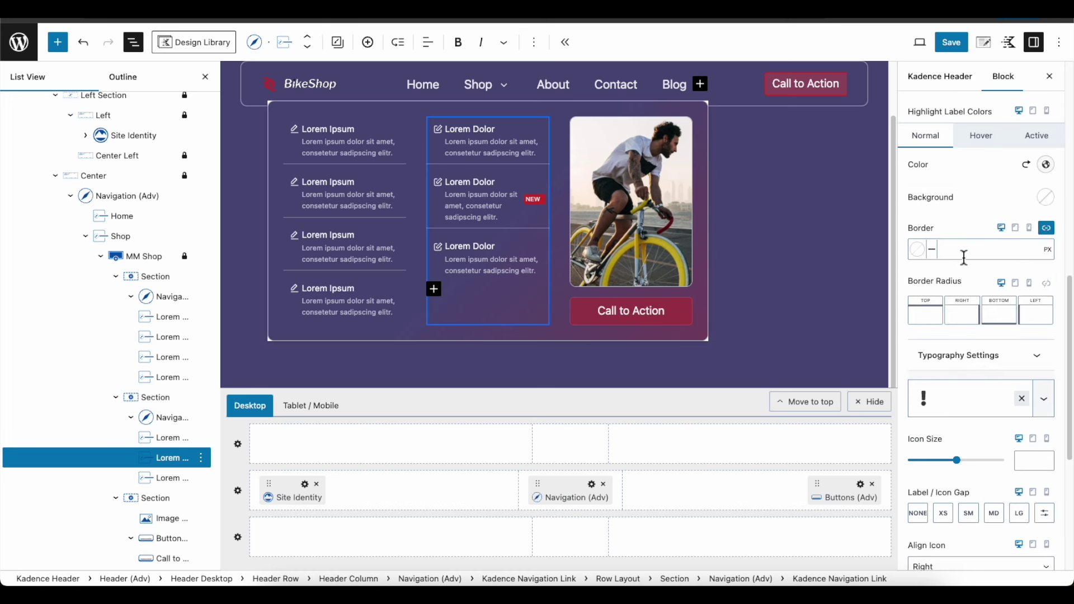
scroll(979, 314, "up", 1)
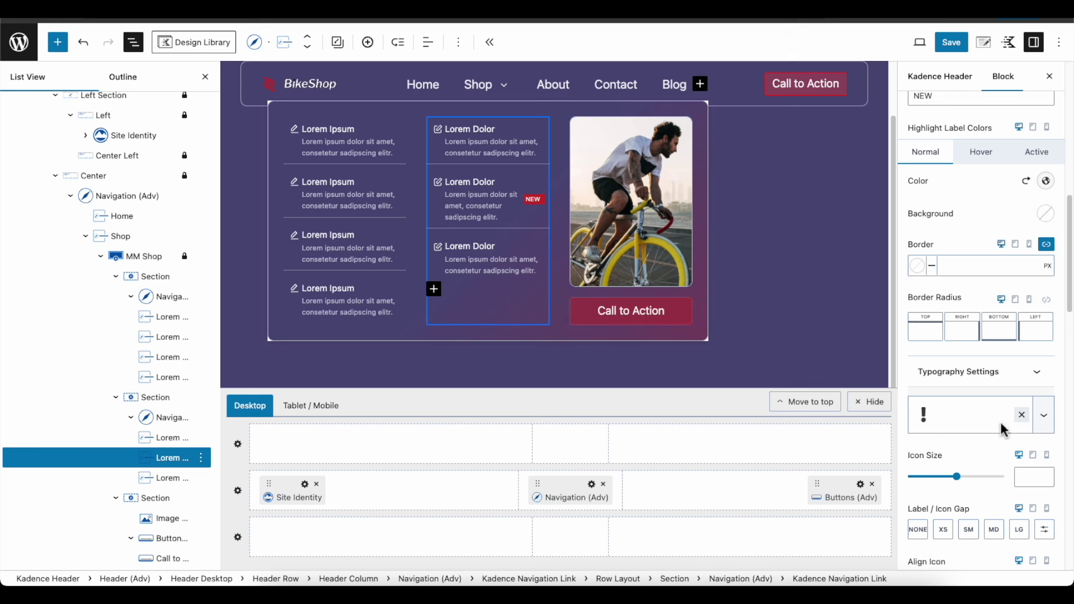
scroll(1002, 429, "down", 3)
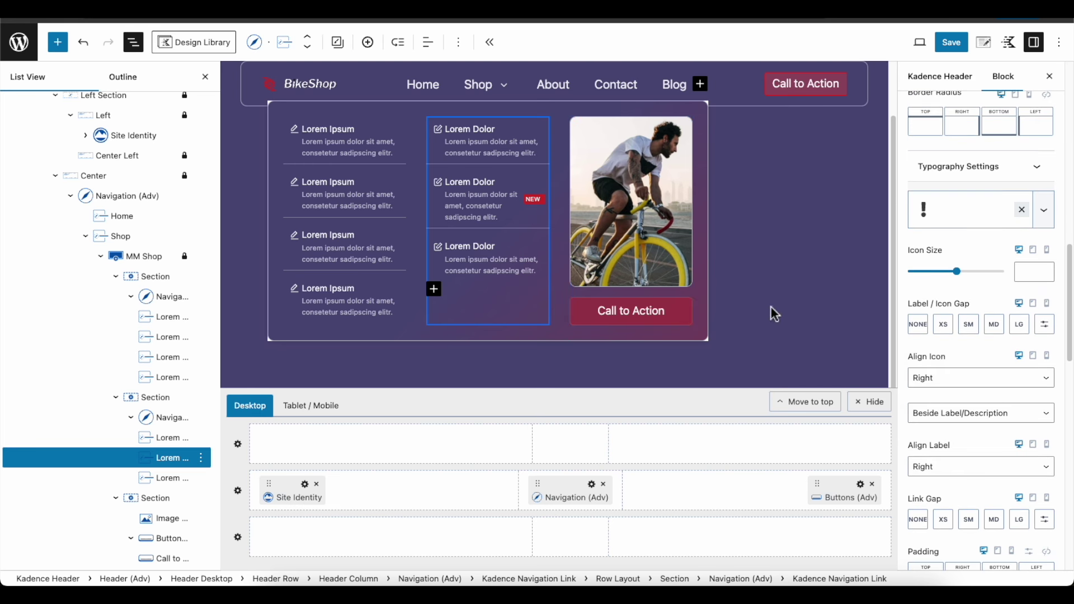
left_click(975, 473)
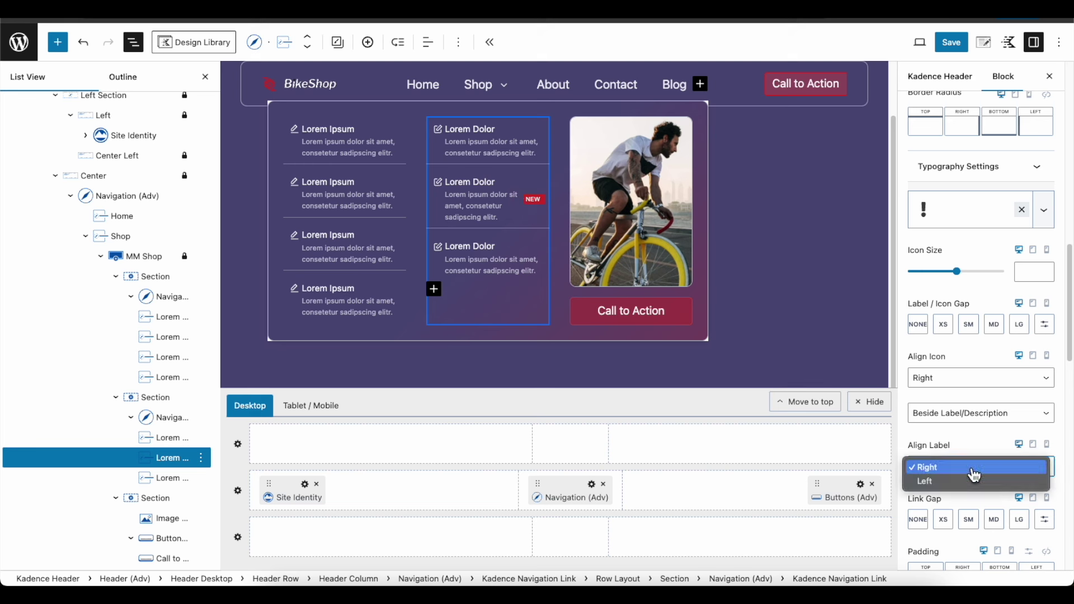
left_click(973, 471)
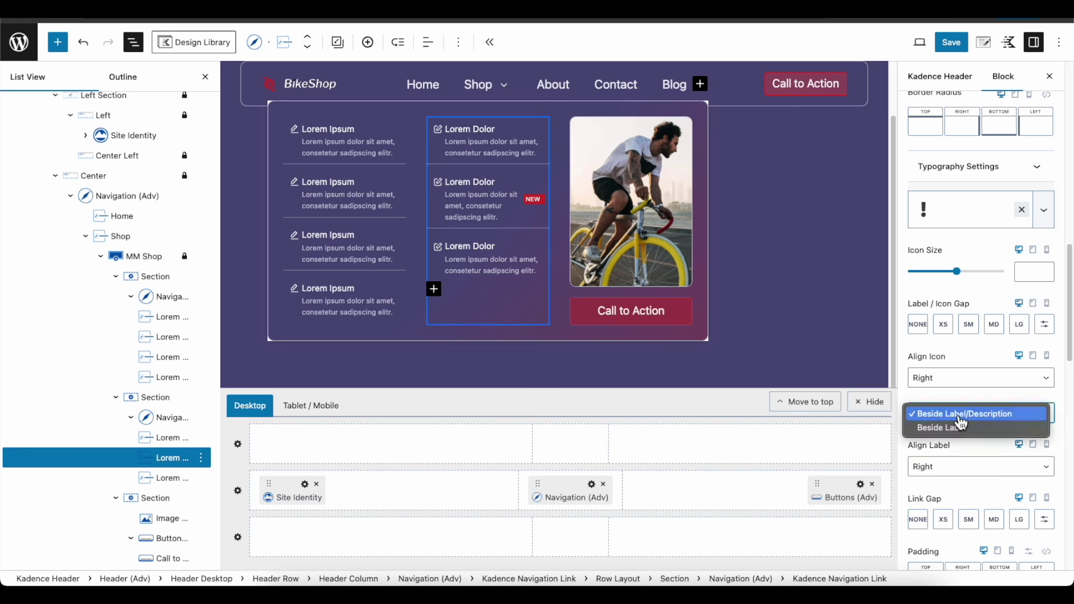
left_click(964, 419)
left_click(964, 428)
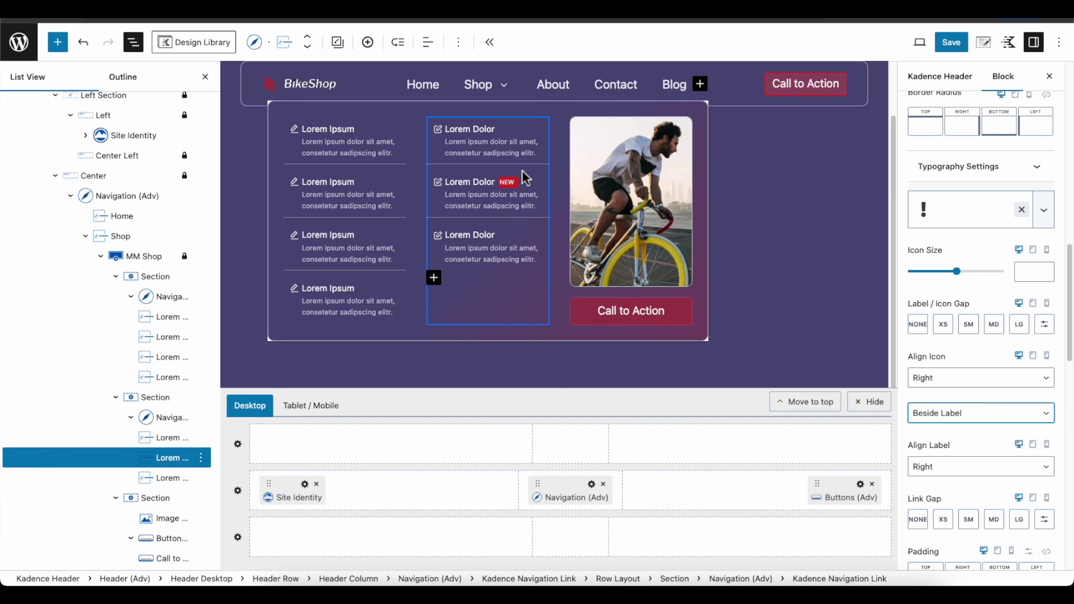
Examine the highlight label's typography, colour, icon and spacing options
scroll(998, 386, "down", 4)
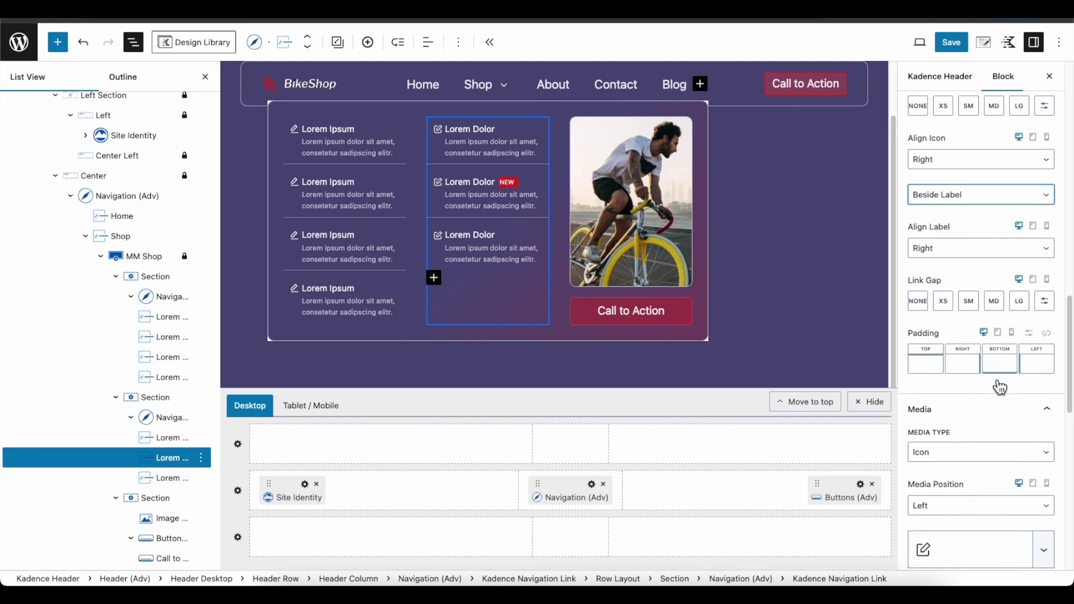
scroll(995, 336, "up", 5)
left_click(994, 265)
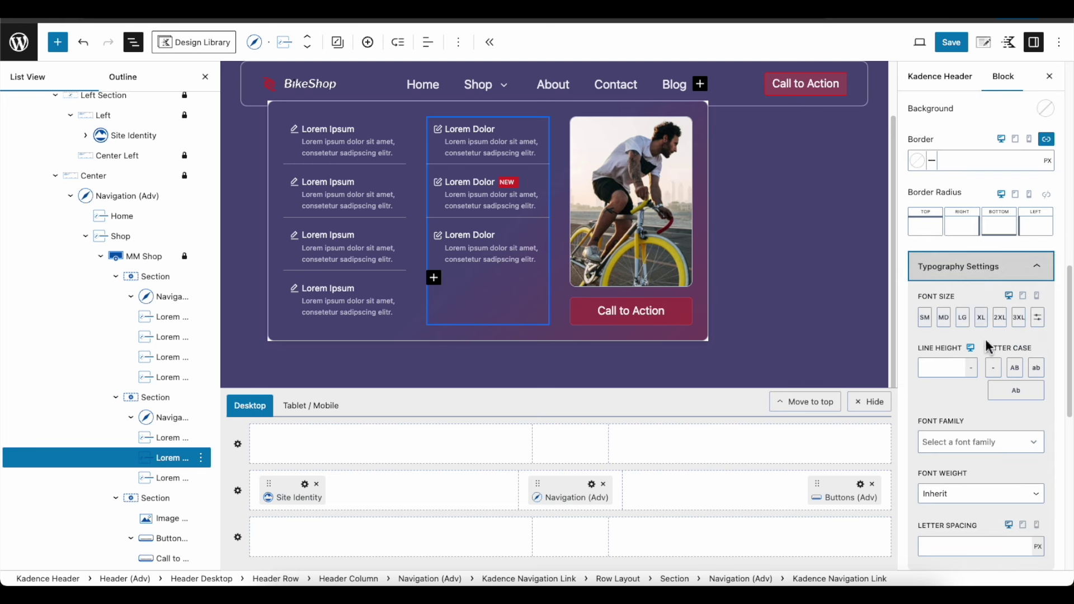
left_click(1001, 264)
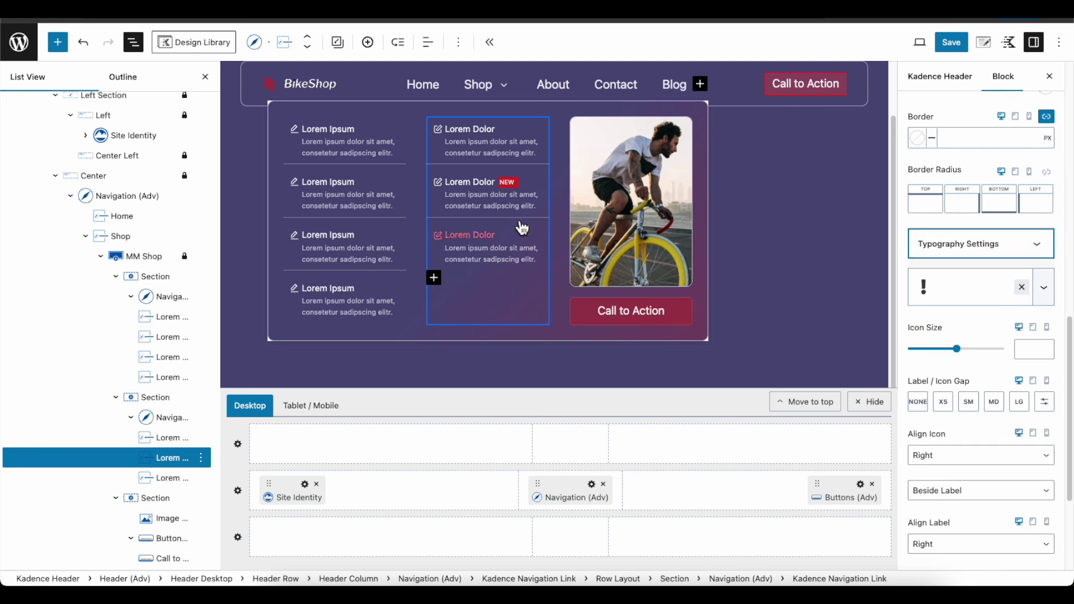
scroll(974, 334, "up", 3)
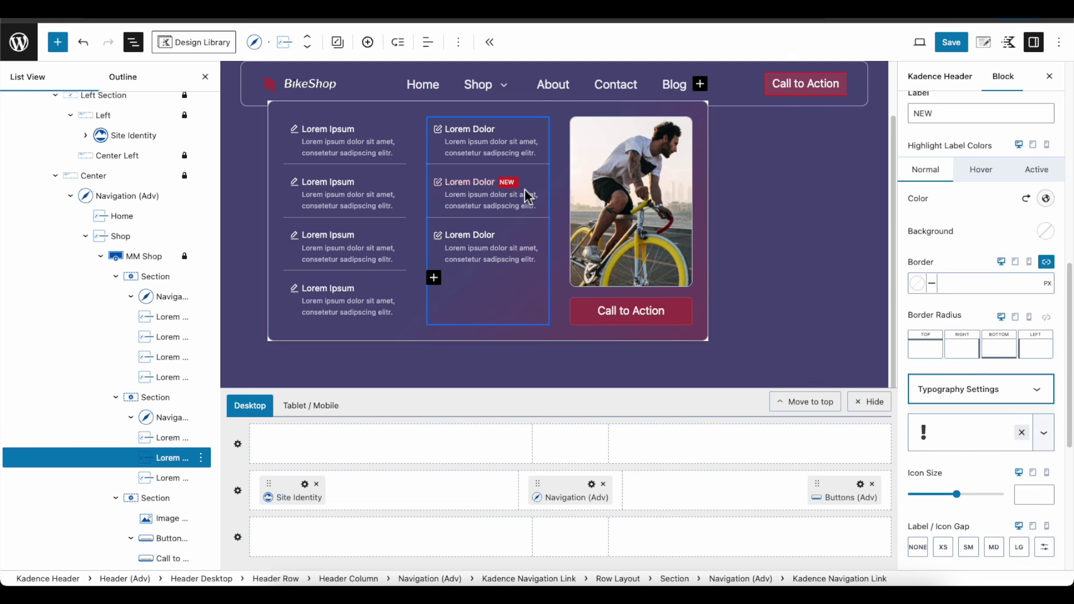
scroll(968, 366, "up", 1)
scroll(965, 360, "down", 4)
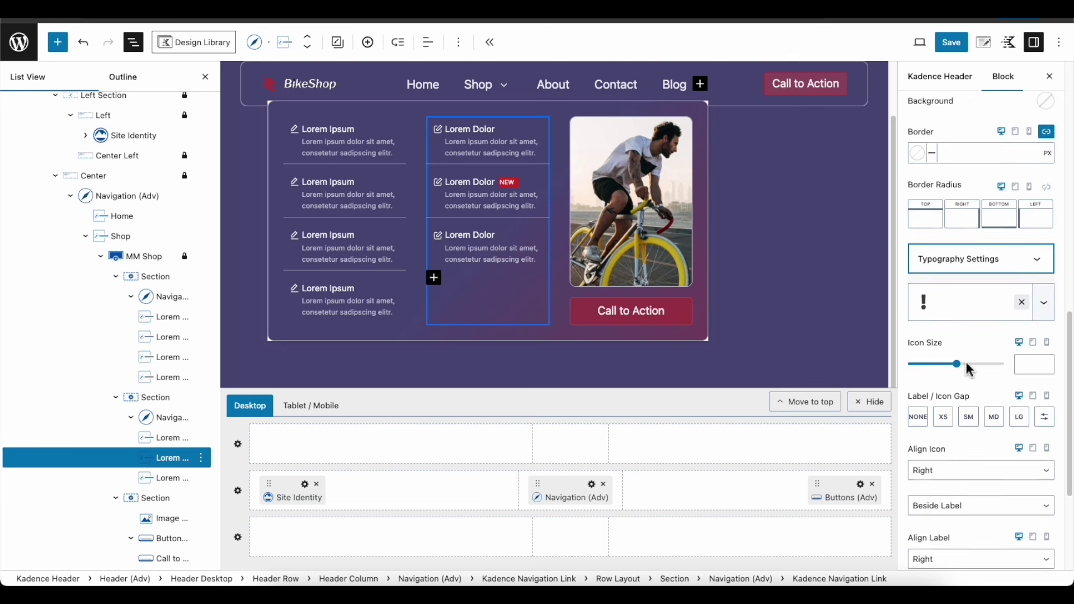
Remove the exclamation mark icon from the NEW highlight label and save the mega-simple-nav-2 change
left_click(1022, 296)
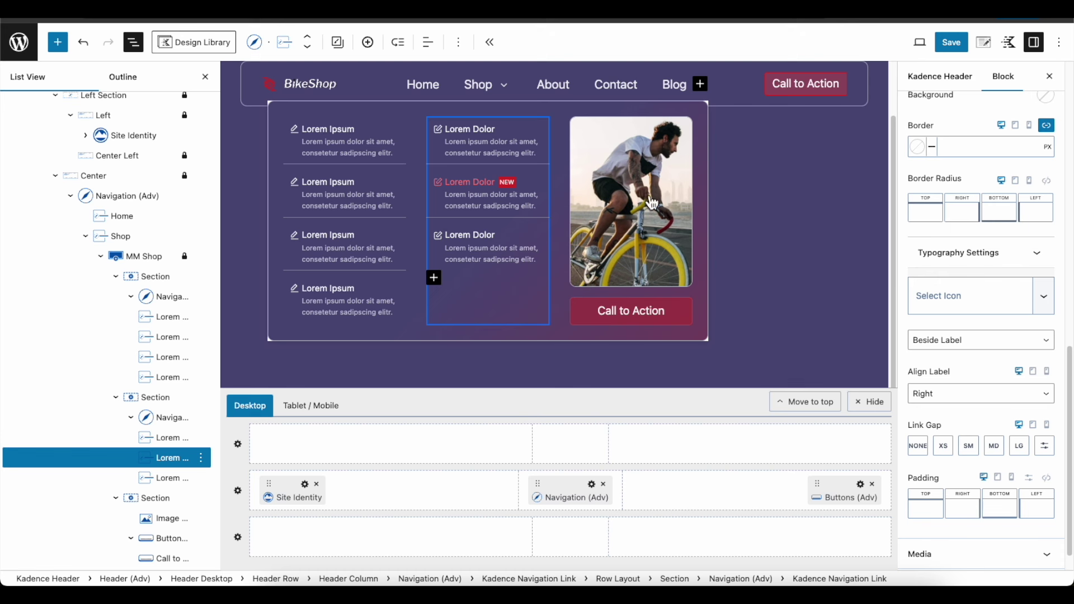
left_click(958, 48)
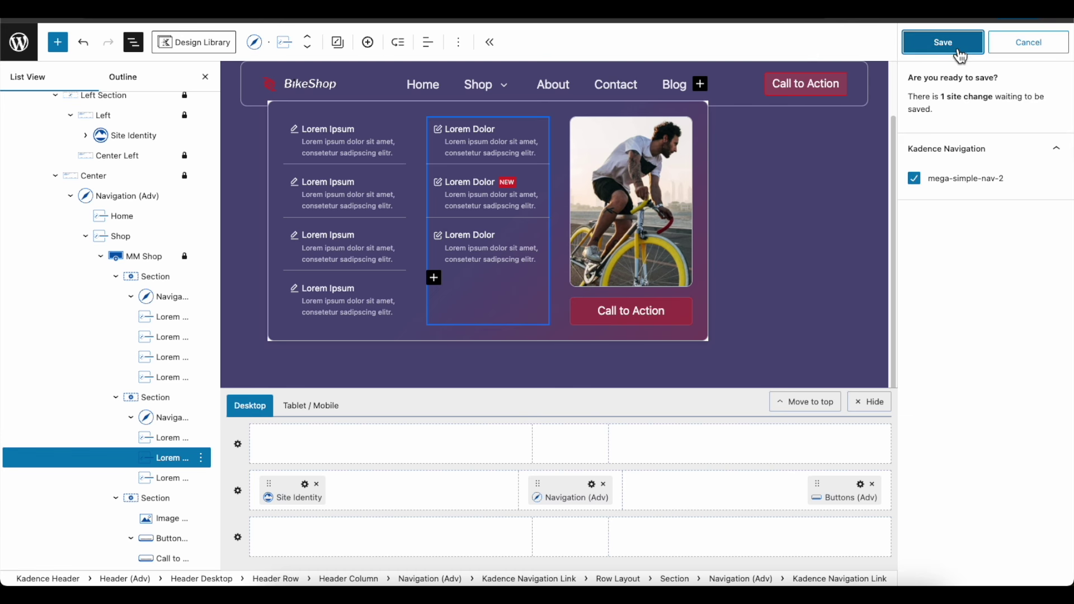
left_click(943, 42)
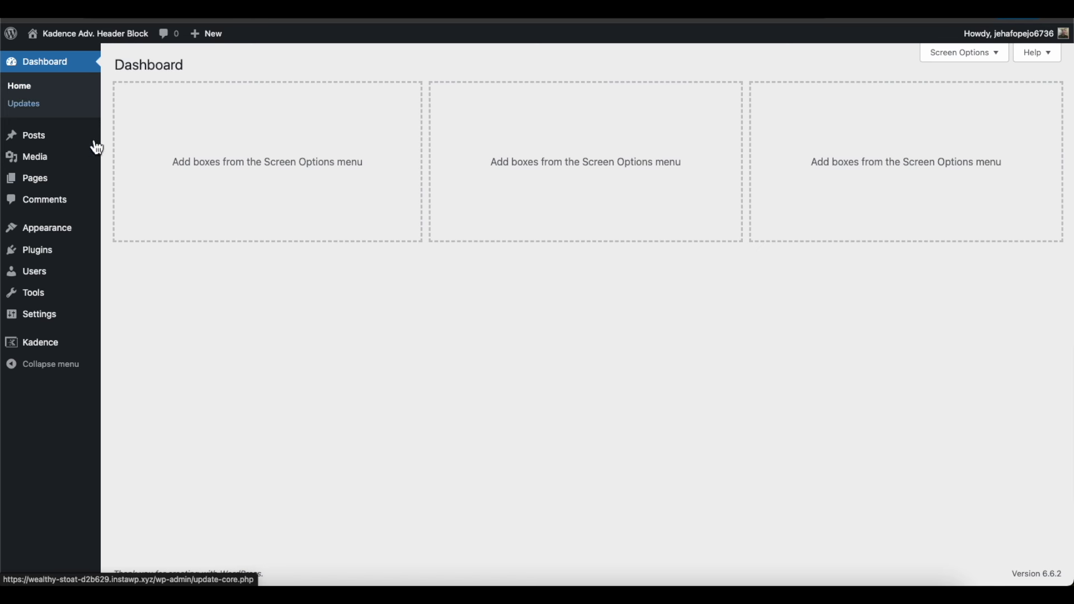
In the Customizer's header settings, enable the block header and assign Main Header as the header block
mouse_move(73, 242)
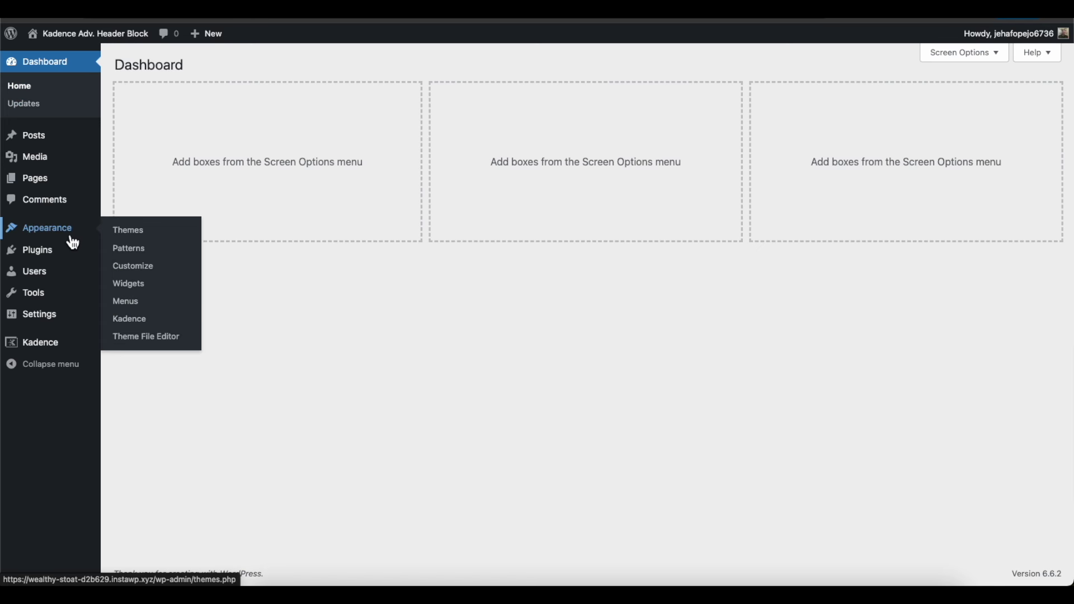
left_click(141, 276)
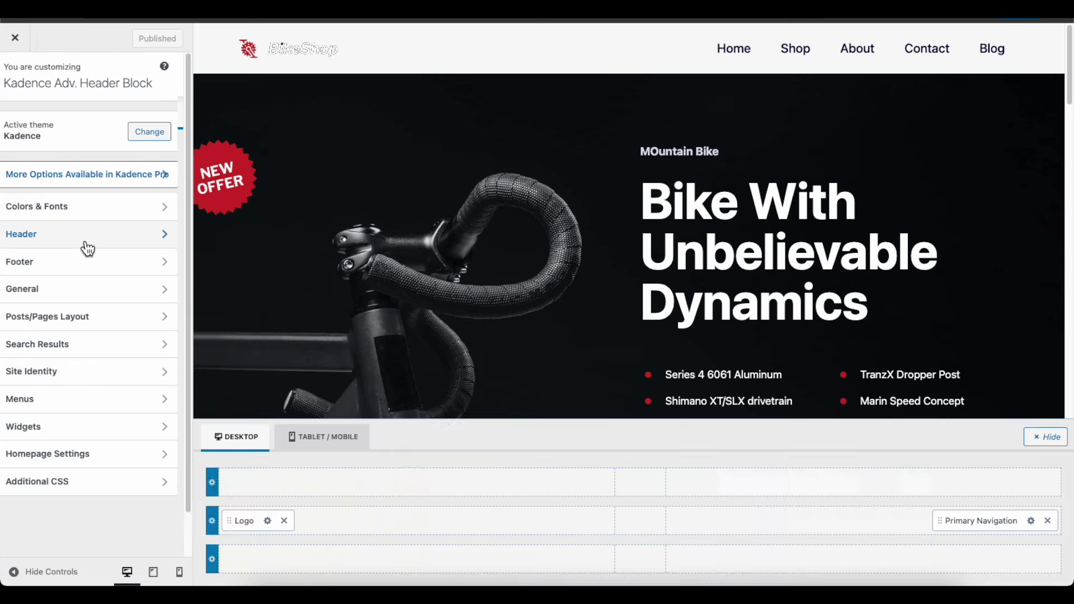
left_click(87, 249)
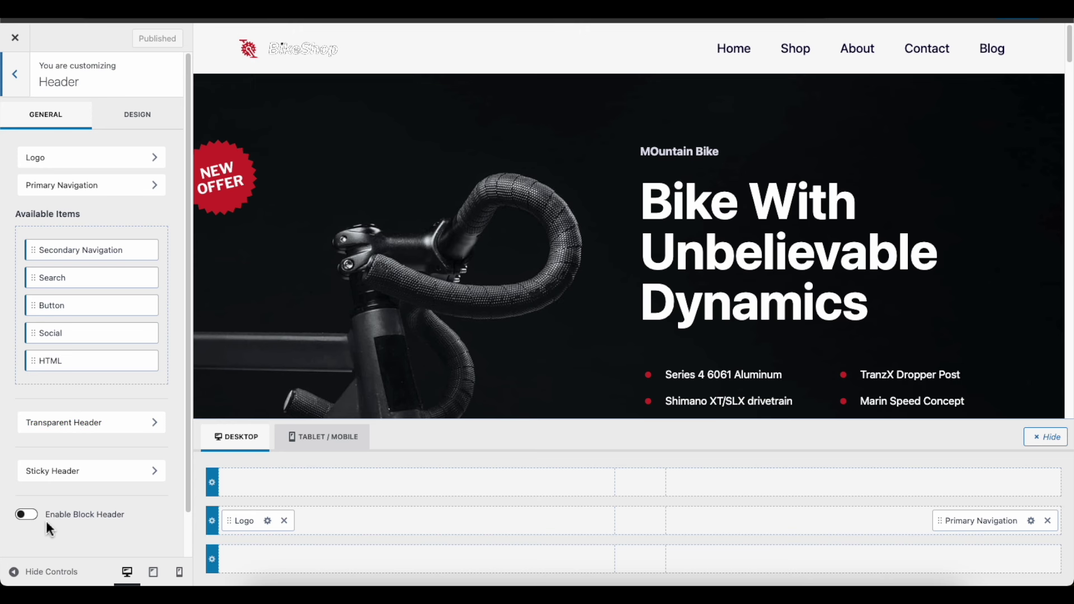
left_click(31, 515)
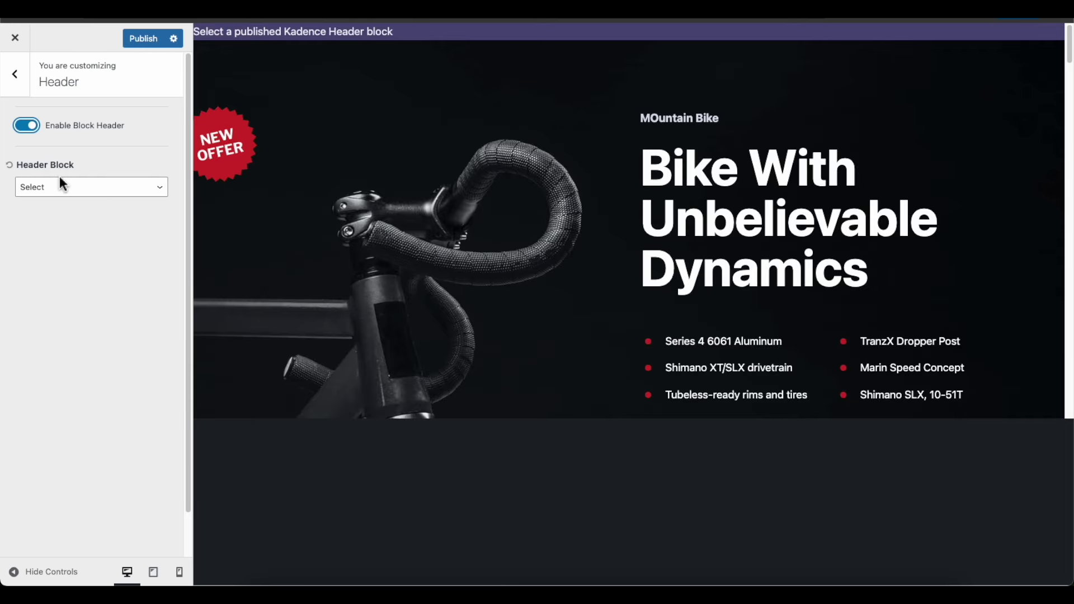
left_click(70, 193)
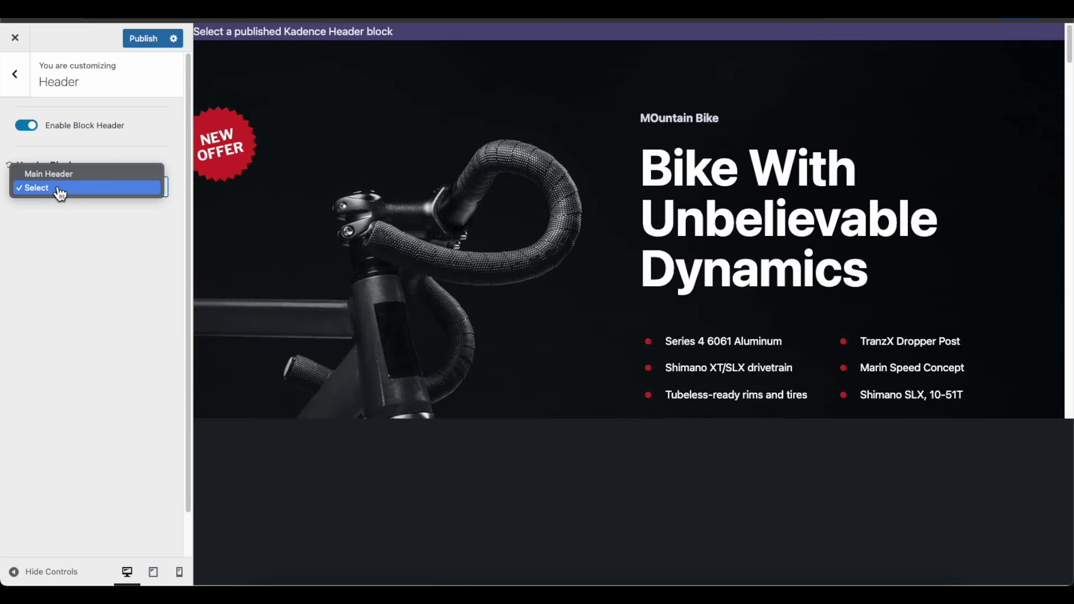
left_click(63, 175)
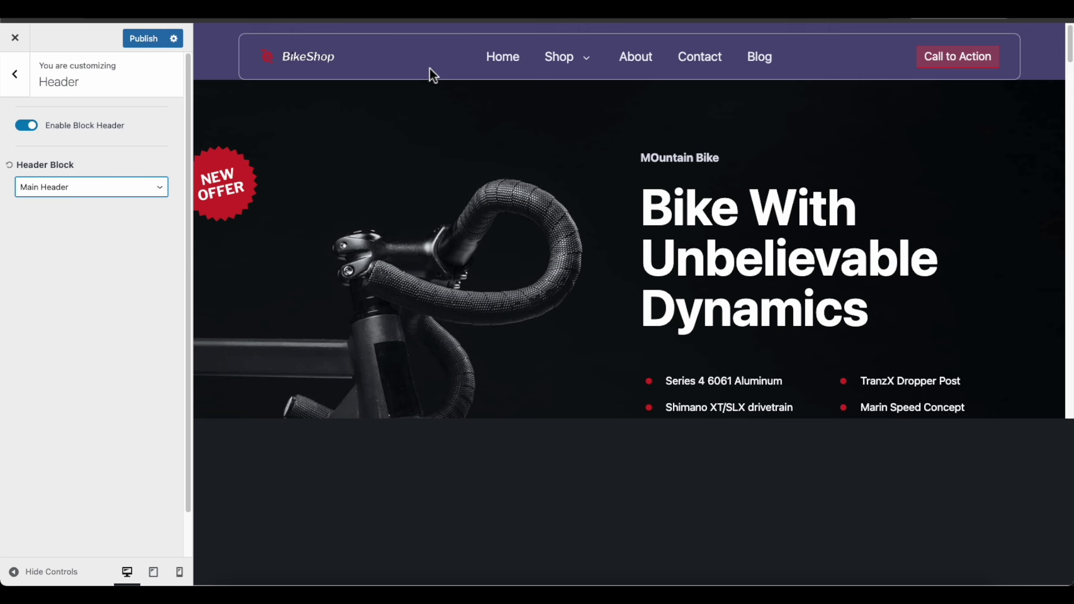
mouse_move(560, 56)
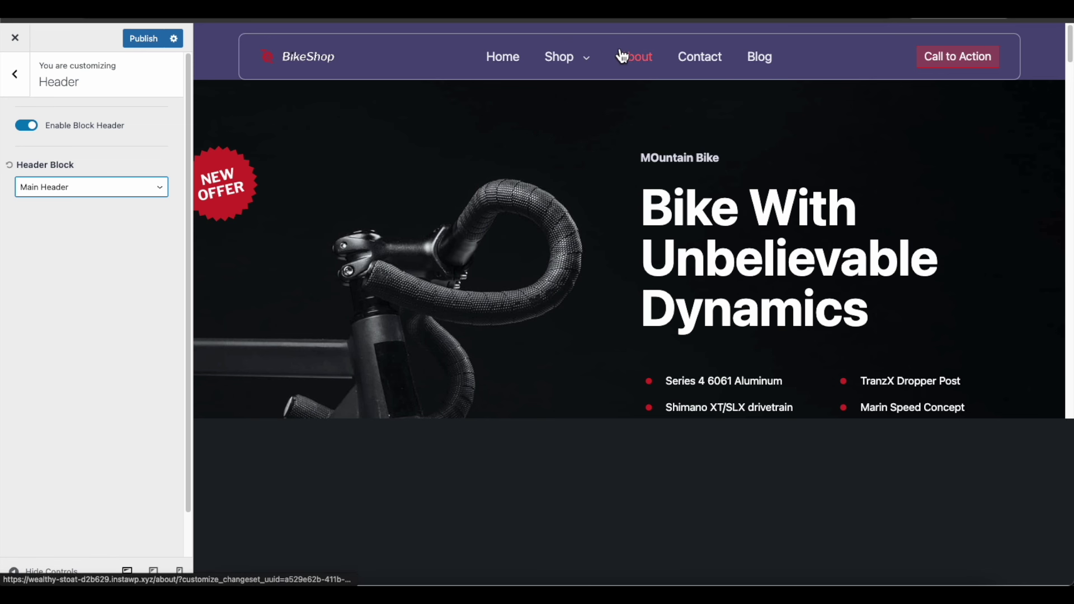
Set the last three colours of global Palette 1 to F7EDF1, F7F7F7 and FFFFFF
left_click(24, 80)
left_click(53, 207)
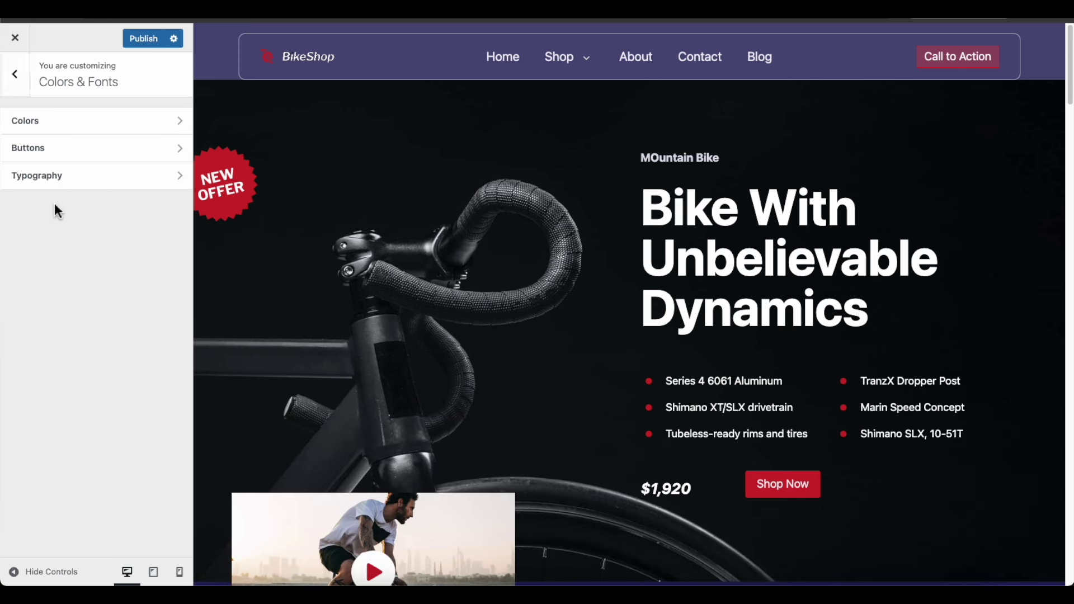
left_click(56, 124)
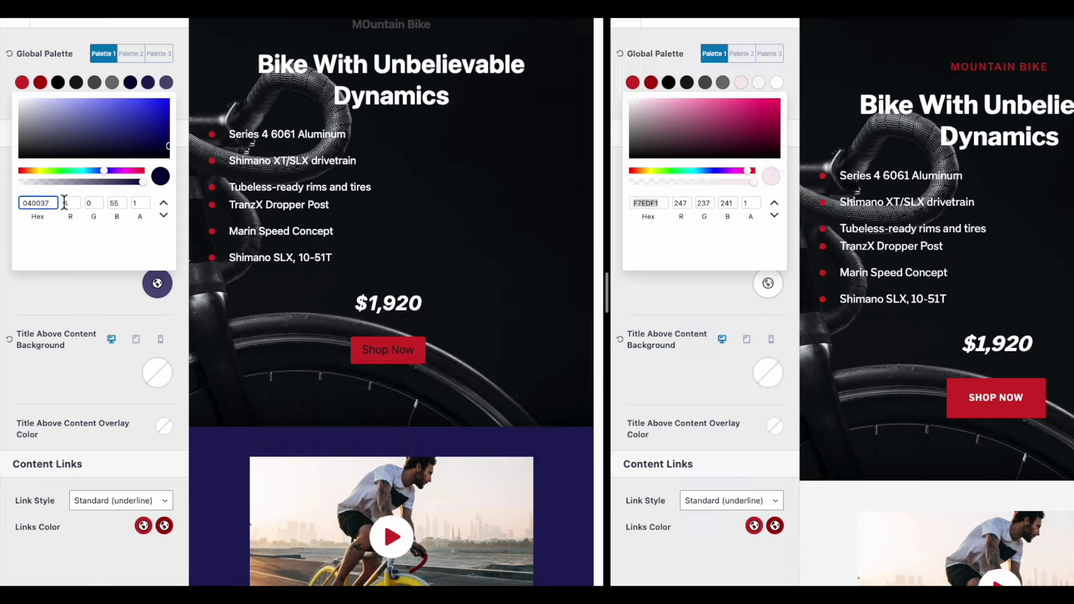
left_click(56, 204)
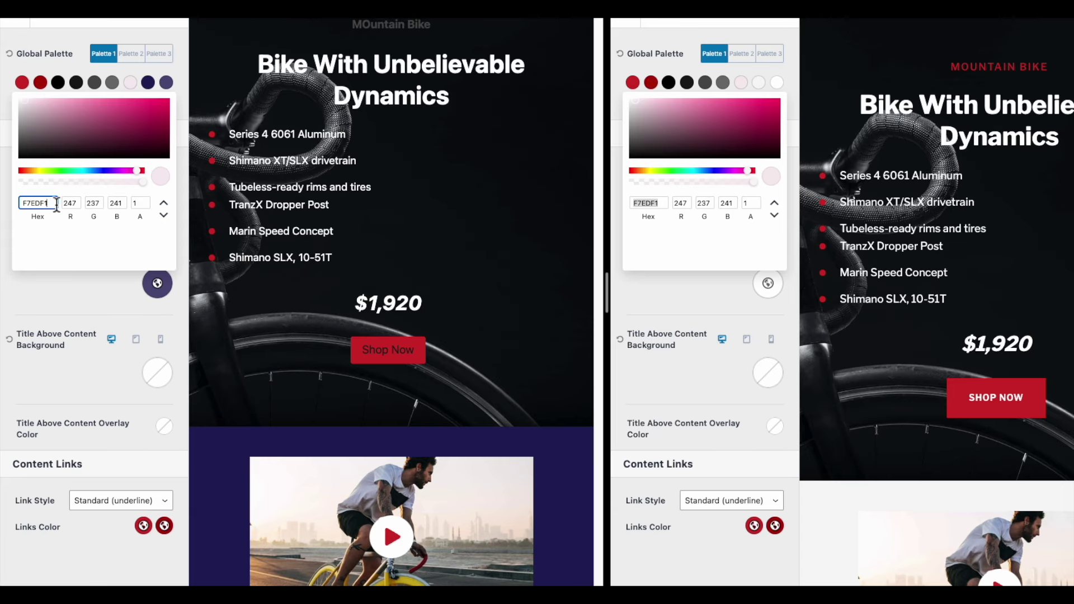
key("ctrl+a")
type("F7F7F7")
double_click(663, 203)
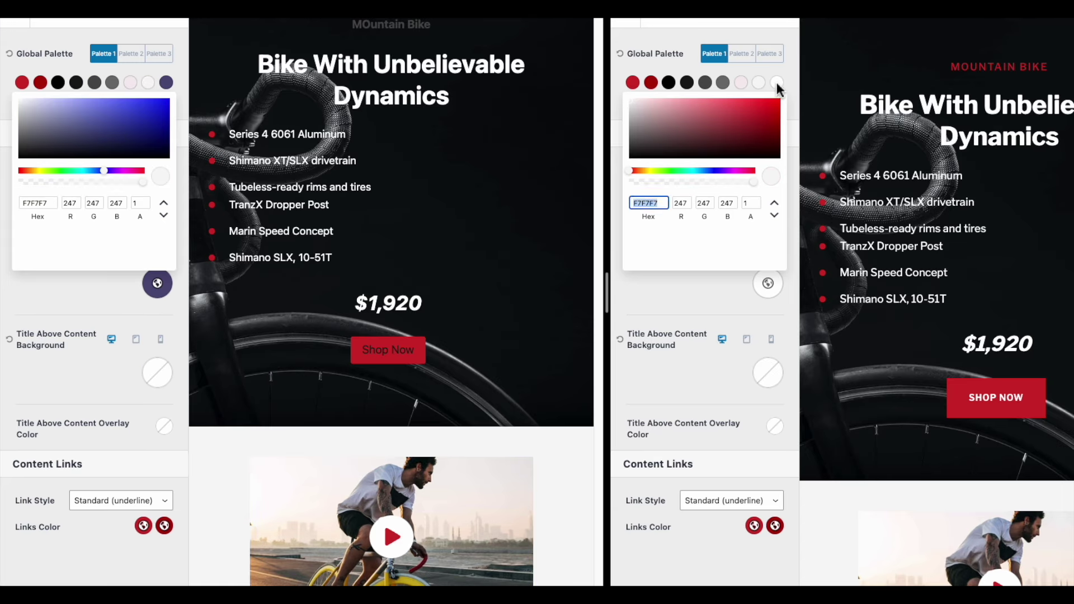
type("FFFFFF")
left_click(176, 89)
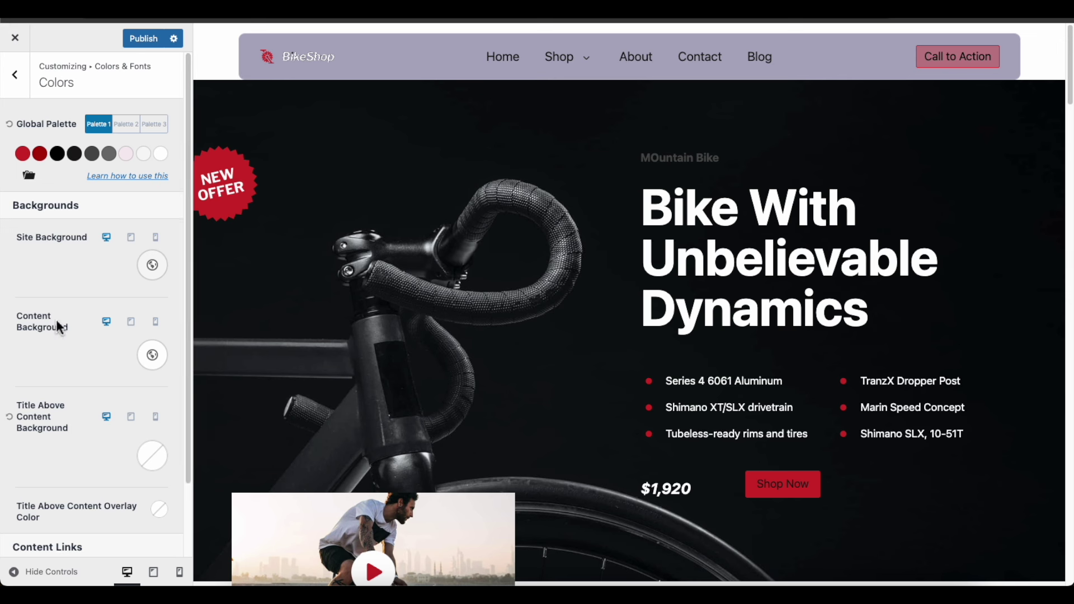
Set the site's content background to the black palette colour 000000 and publish the customizations
left_click(163, 361)
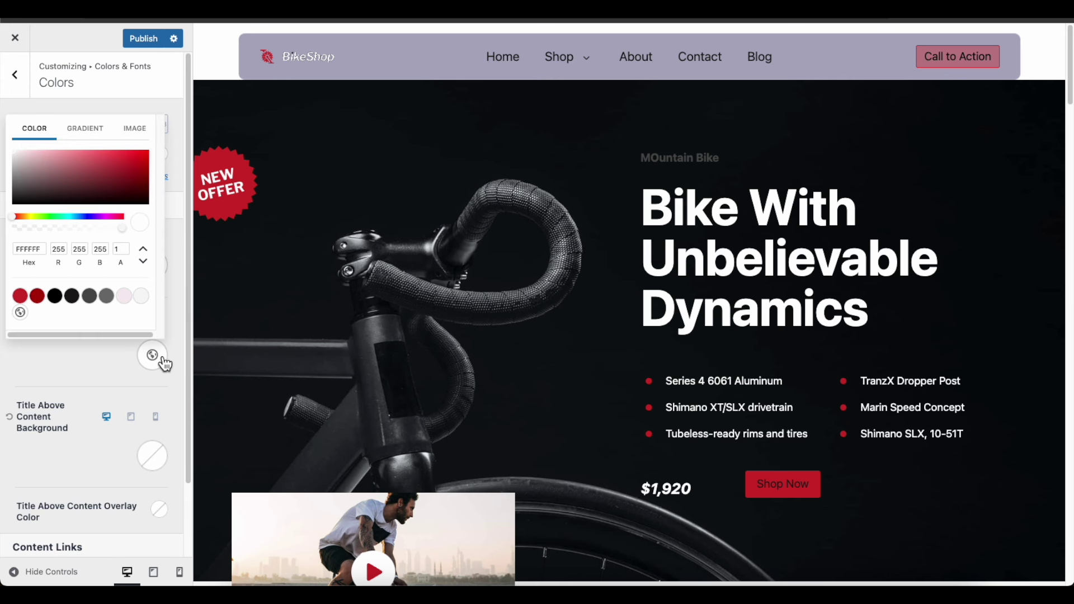
left_click(62, 298)
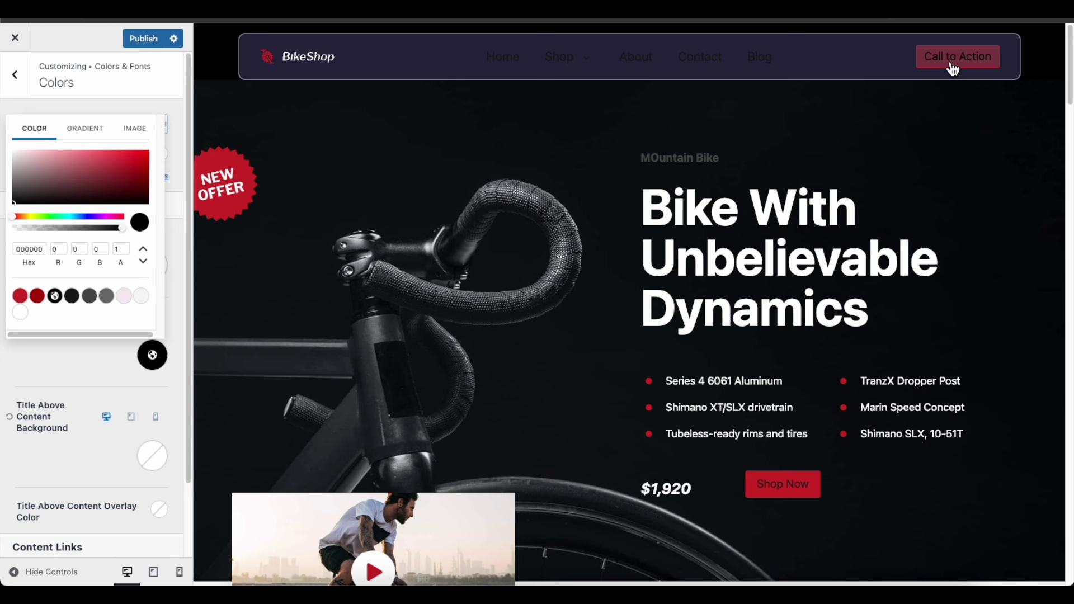
left_click(143, 40)
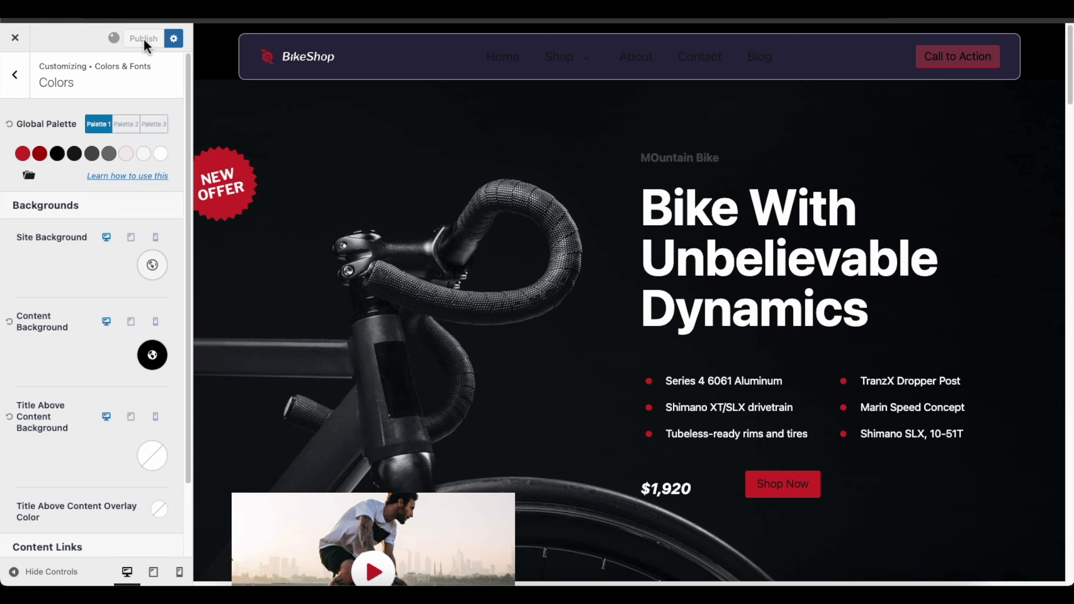
left_click(24, 84)
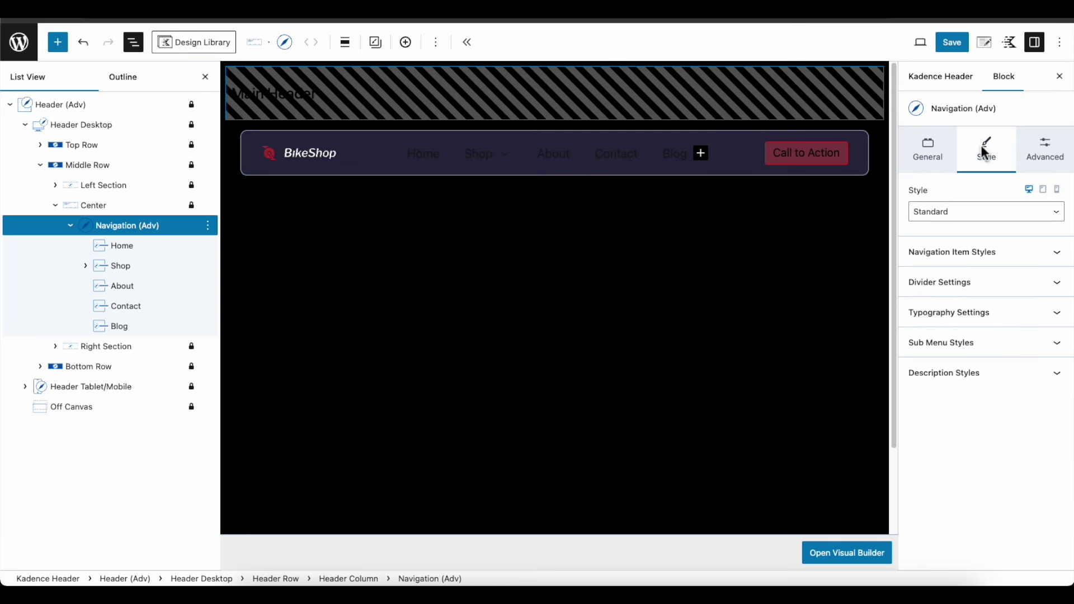
Give the header navigation items light text and open the header Call to Action button's text colour for a light palette colour
left_click(952, 252)
left_click(982, 279)
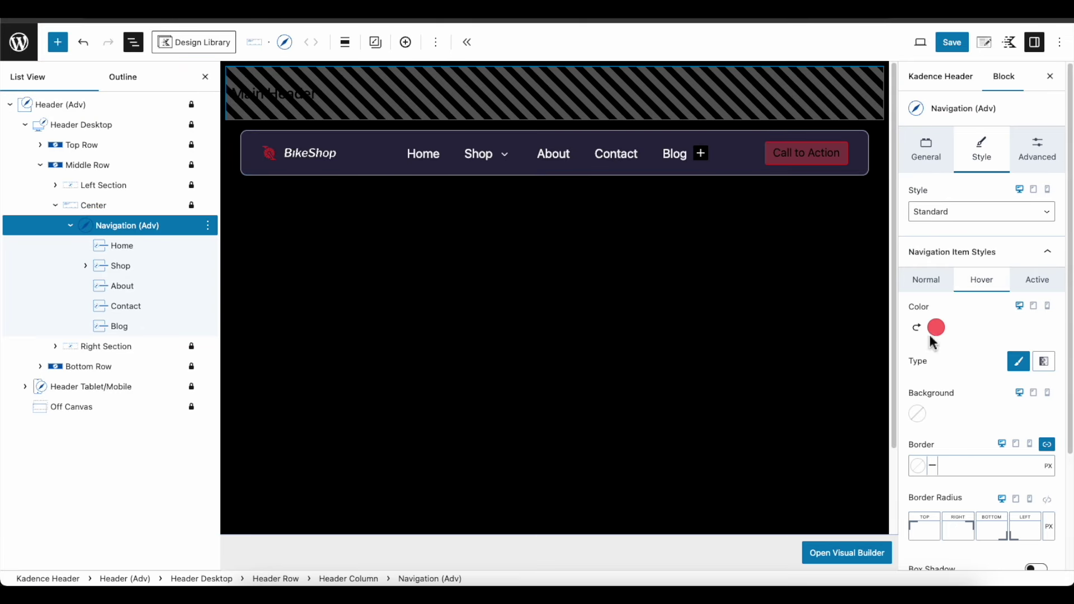
left_click(1038, 280)
left_click(936, 328)
left_click(801, 162)
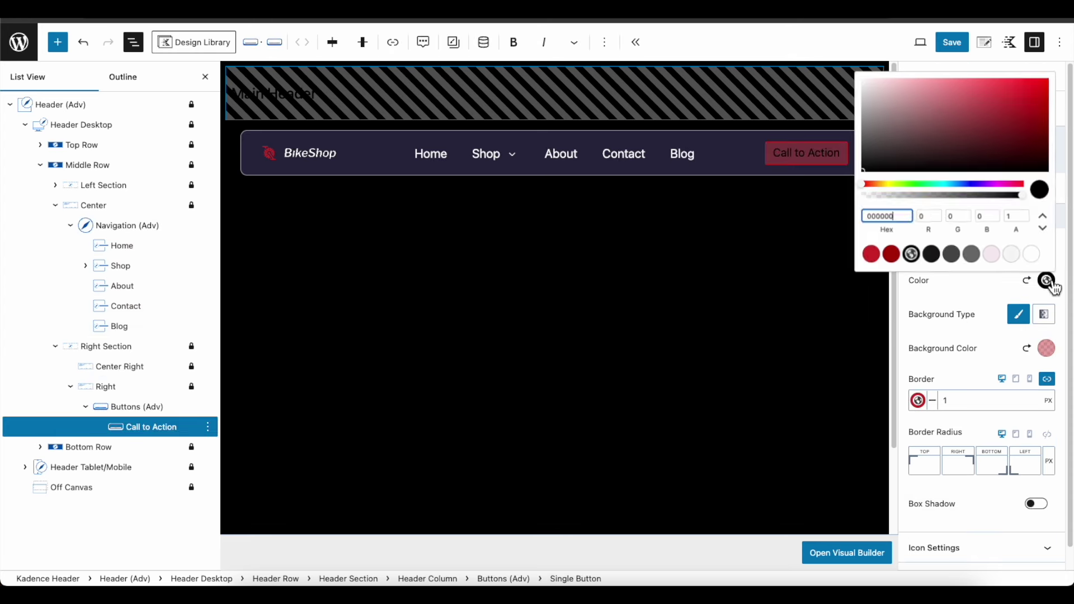
Set the background colour of the MM Shop mega menu row to a dark grey palette colour
left_click(487, 154)
left_click(508, 185)
left_click(981, 144)
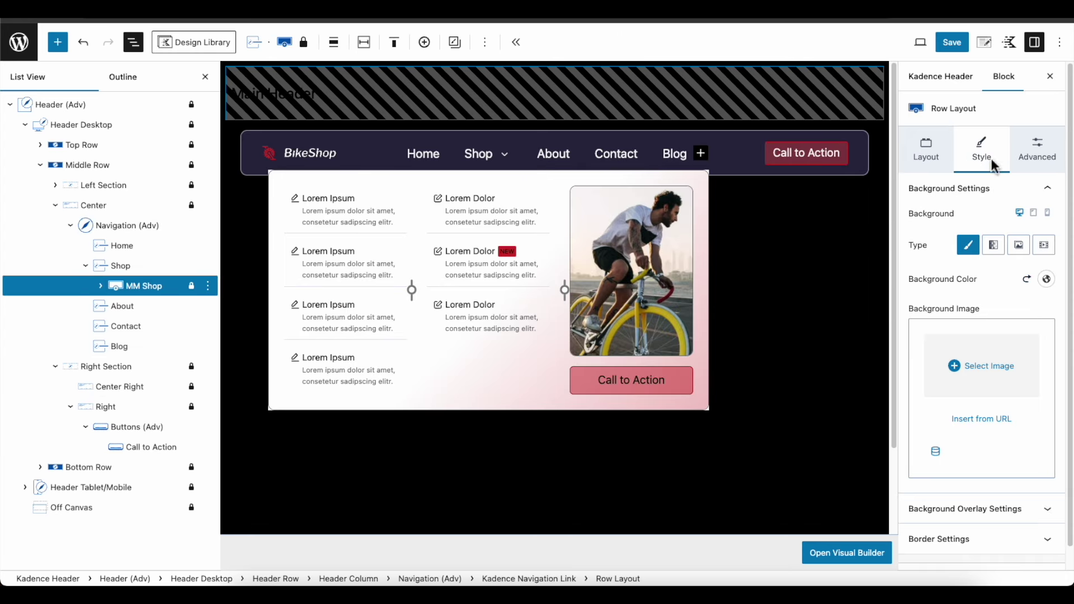
left_click(1046, 280)
left_click(951, 253)
left_click(121, 266)
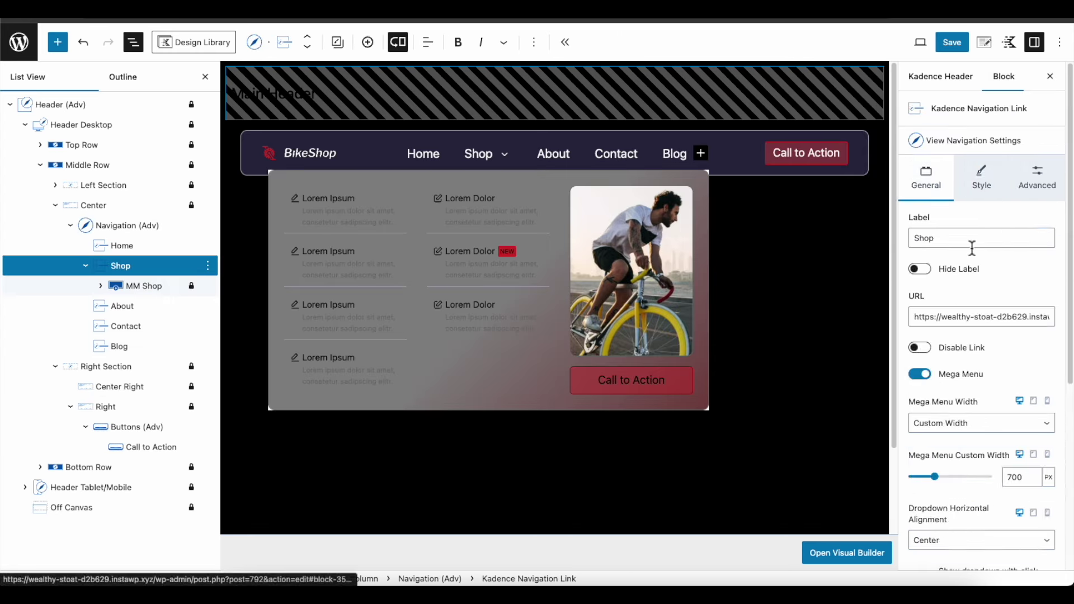
left_click(982, 178)
left_click(918, 291)
left_click(917, 379)
Change the 53% control point of the MM Shop row's gradient overlay to the dark grey palette colour 4F4D4D
left_click(133, 287)
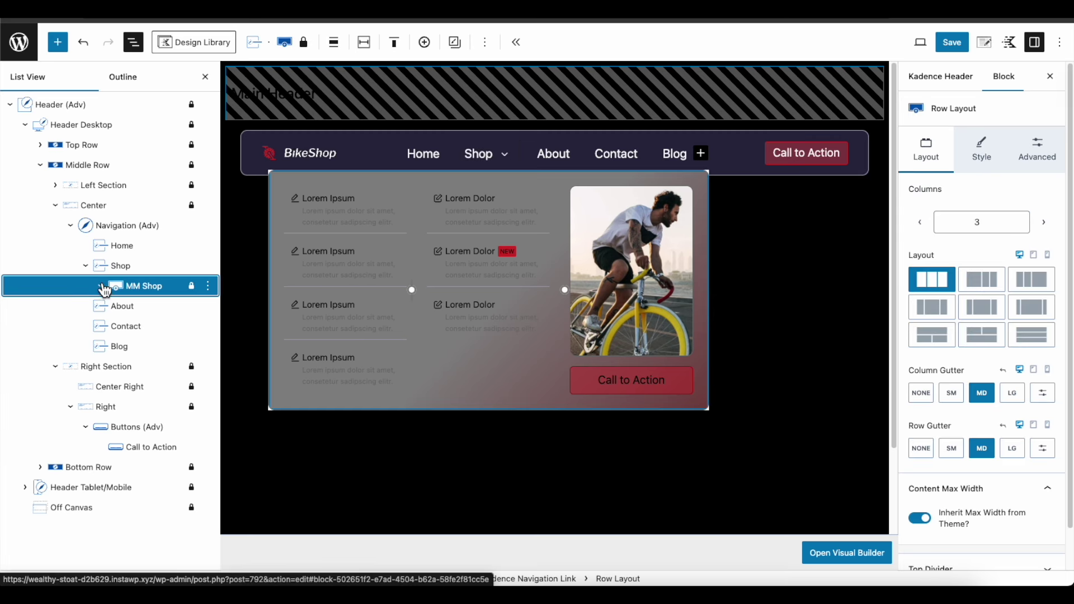
left_click(981, 144)
left_click(1048, 278)
left_click(959, 509)
left_click(986, 390)
left_click(971, 328)
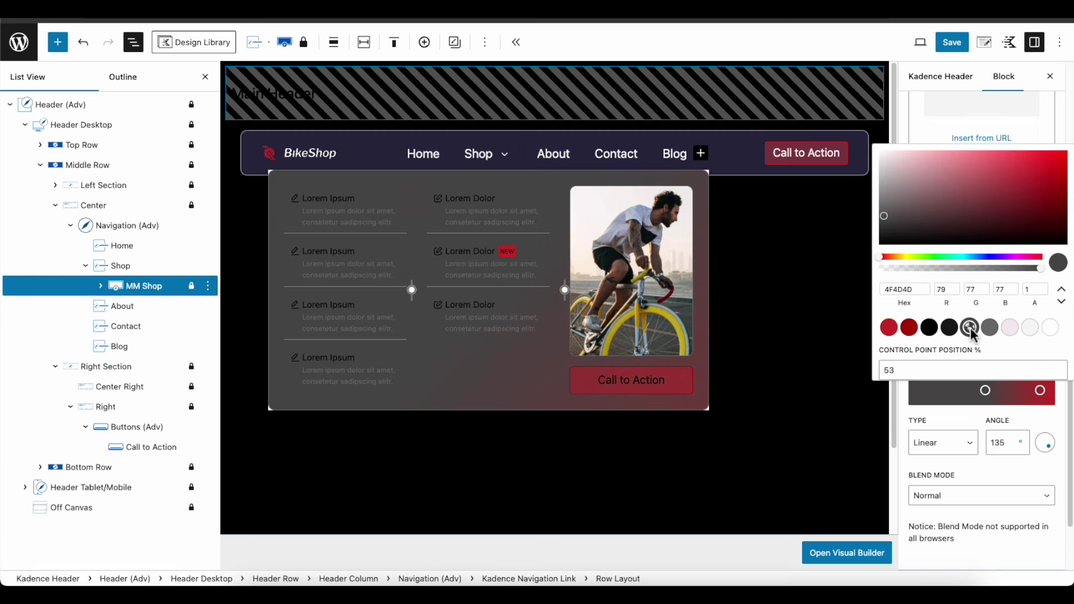
left_click(955, 431)
scroll(957, 283, "down", 2)
left_click(962, 485)
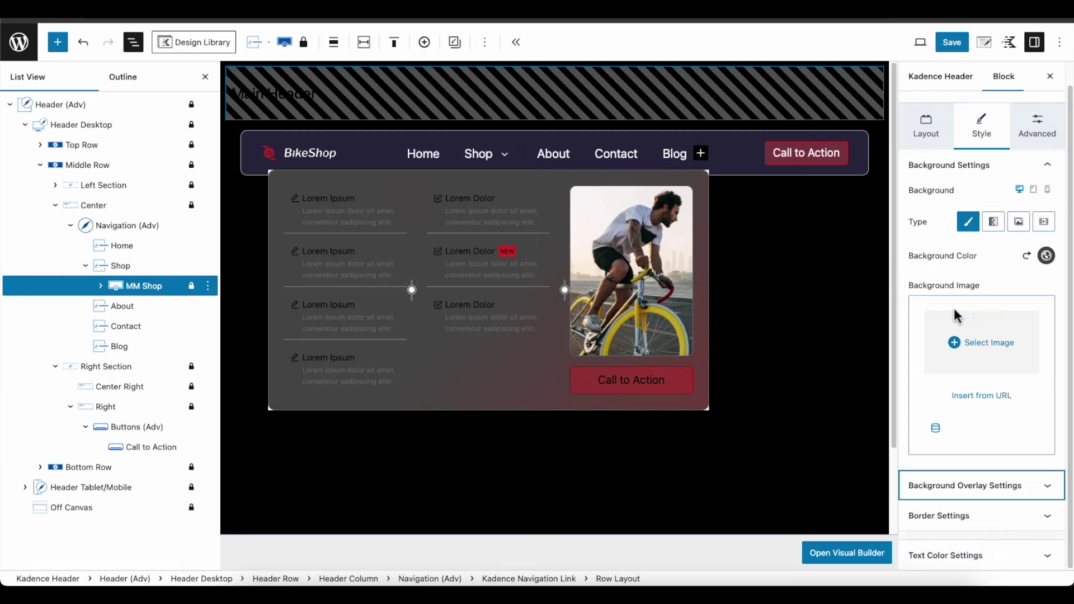
Adjust the divider colour of the navigation lists in the mega menu's first and second columns
scroll(987, 241, "down", 3)
left_click(101, 286)
left_click(116, 306)
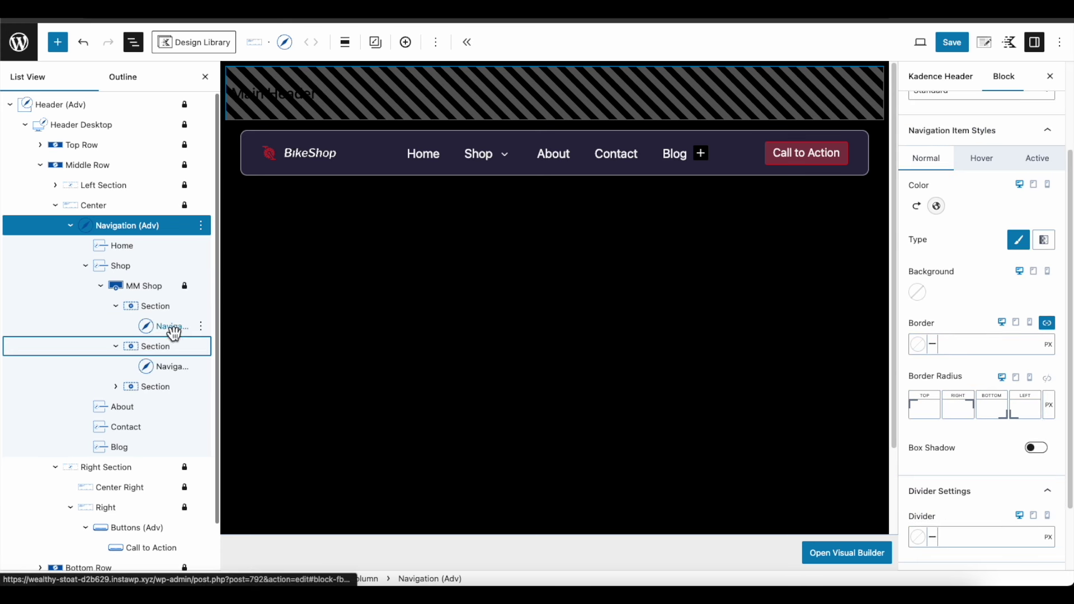
left_click(168, 326)
left_click(988, 146)
left_click(951, 282)
left_click(918, 328)
left_click(486, 251)
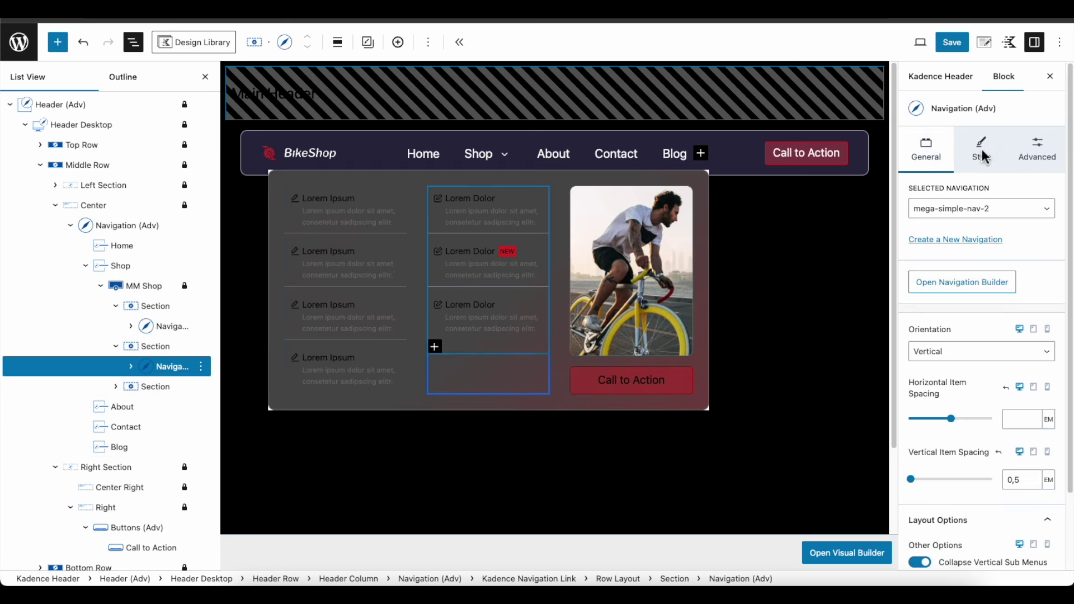
left_click(986, 151)
left_click(918, 329)
left_click(902, 303)
Give the first Lorem Ipsum link a light palette text colour, covering its active state, and copy its styles
left_click(354, 218)
left_click(983, 177)
left_click(937, 290)
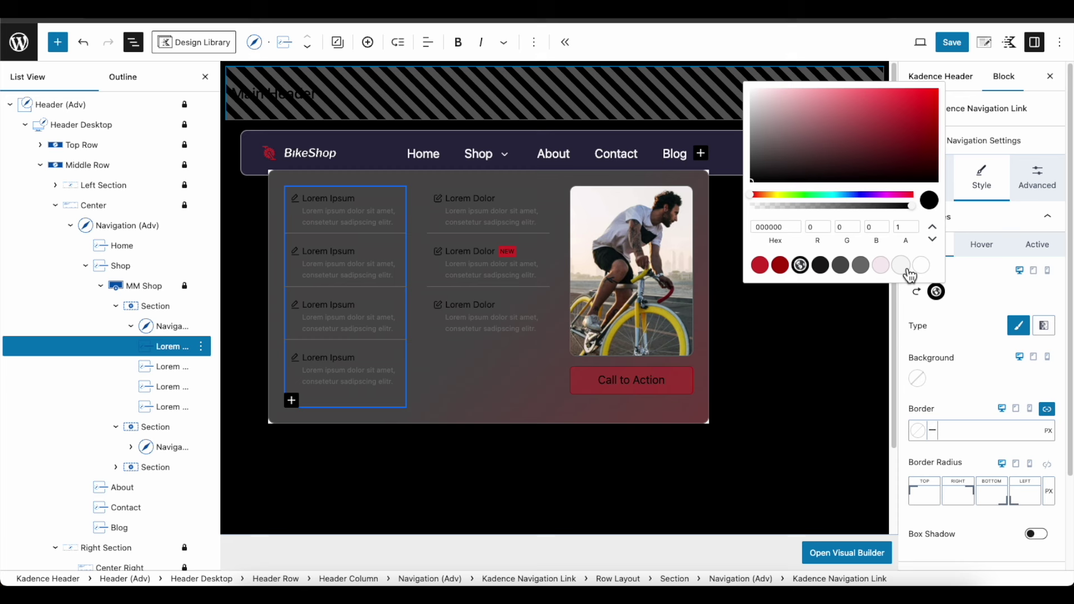
left_click(1038, 245)
left_click(936, 316)
left_click(337, 41)
left_click(335, 87)
Paste the copied styles onto the other three Lorem Ipsum links and all three Lorem Dolor links
left_click(162, 367)
left_click(162, 406, "shift")
left_click(307, 42)
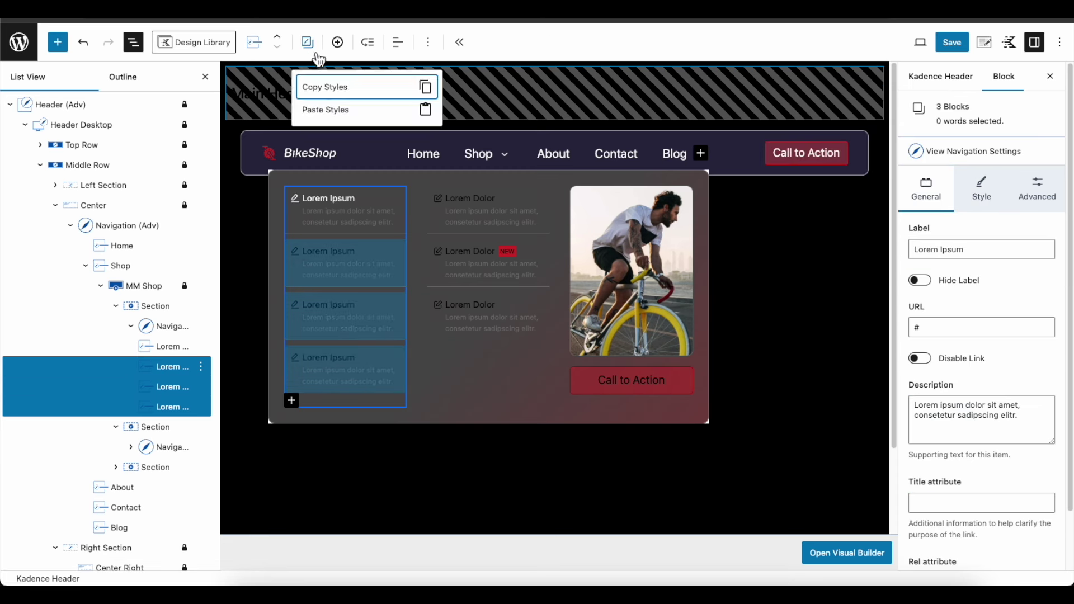
left_click(336, 110)
left_click(442, 200)
left_click(442, 200)
left_click(470, 305, "shift")
left_click(307, 42)
left_click(335, 110)
Set the text colour of the Call to Action button inside the mega menu to a light palette colour
left_click(631, 380)
left_click(982, 150)
left_click(1046, 280)
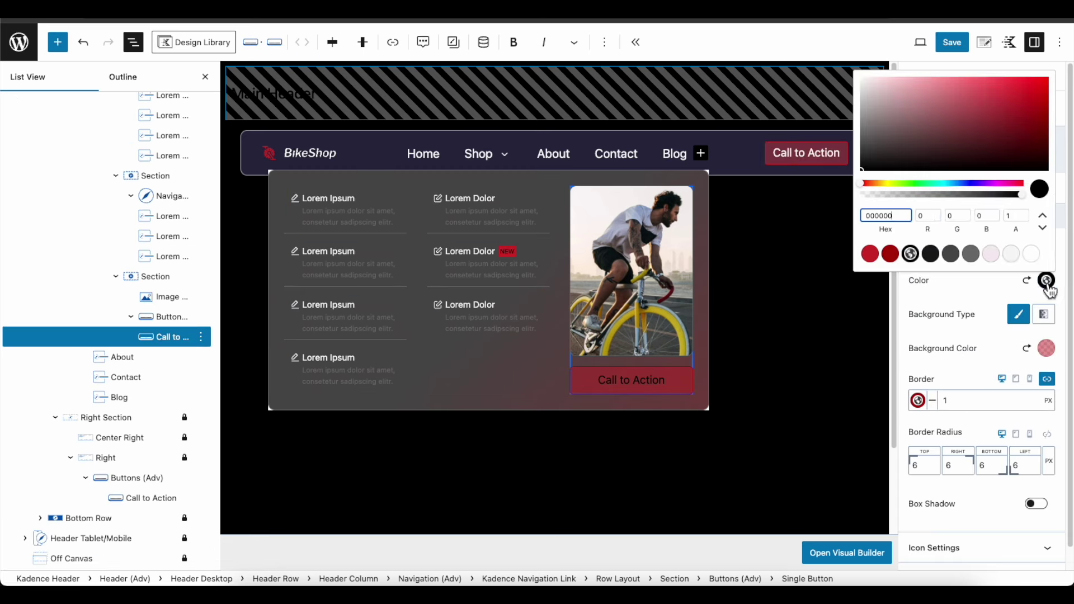
left_click(1047, 280)
left_click(1046, 280)
Set the background of the header's middle row to a semi-transparent dark red
left_click(688, 411)
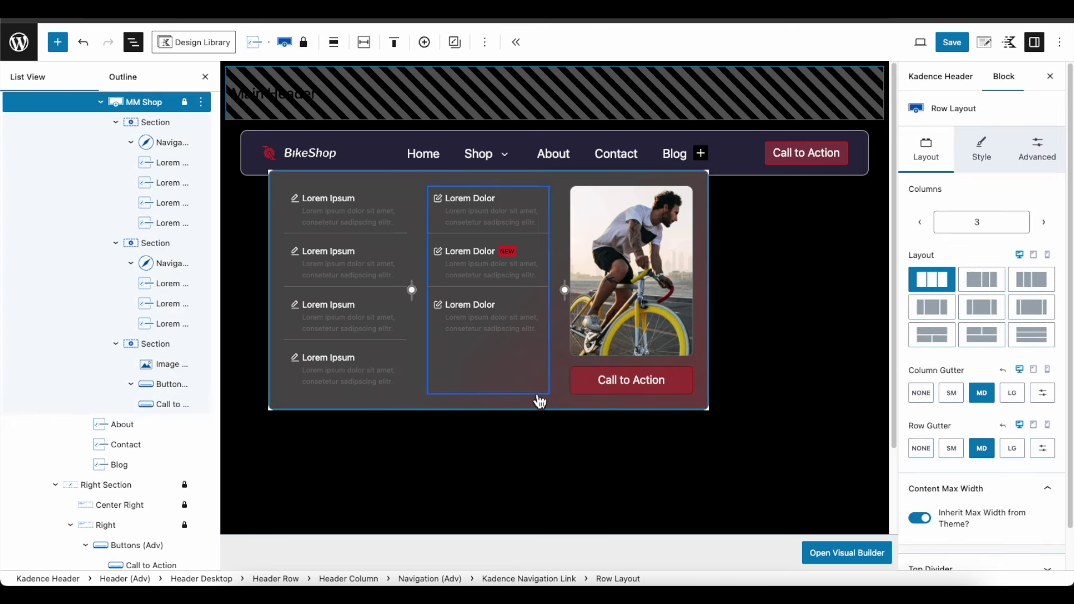
left_click(749, 190)
left_click(237, 490)
left_click(1056, 279)
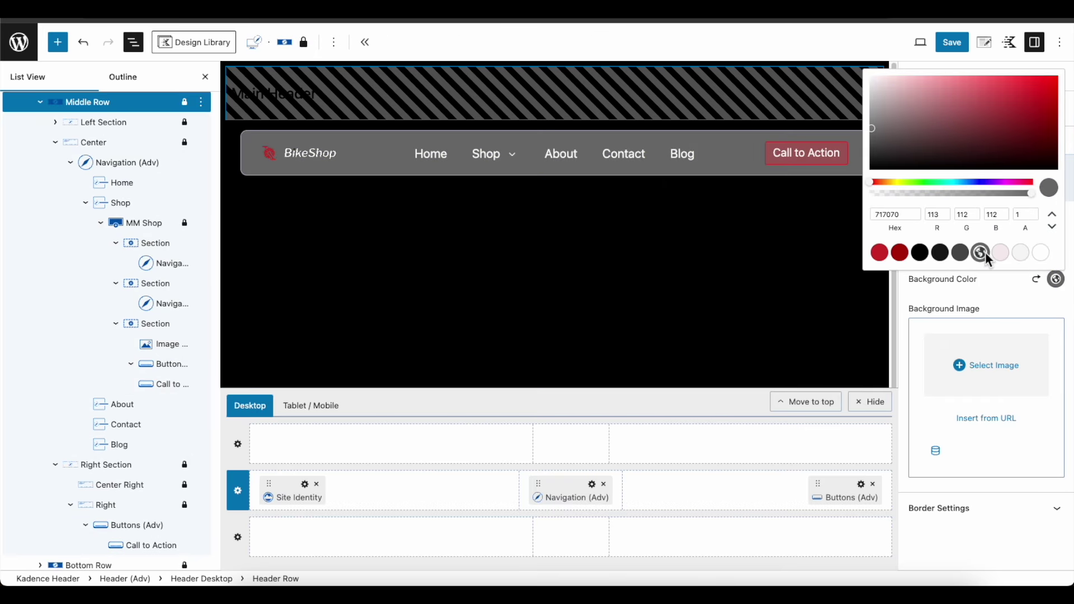
left_click(961, 252)
left_click(954, 193)
left_click(1017, 128)
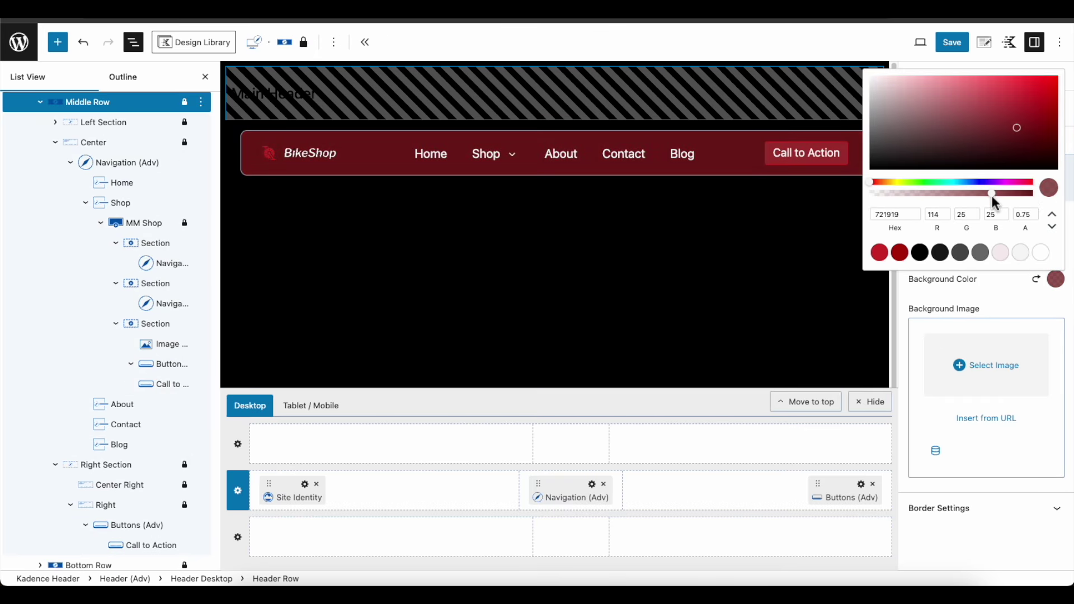
left_click(969, 193)
left_click_drag(972, 195, 1032, 193)
left_click(938, 292)
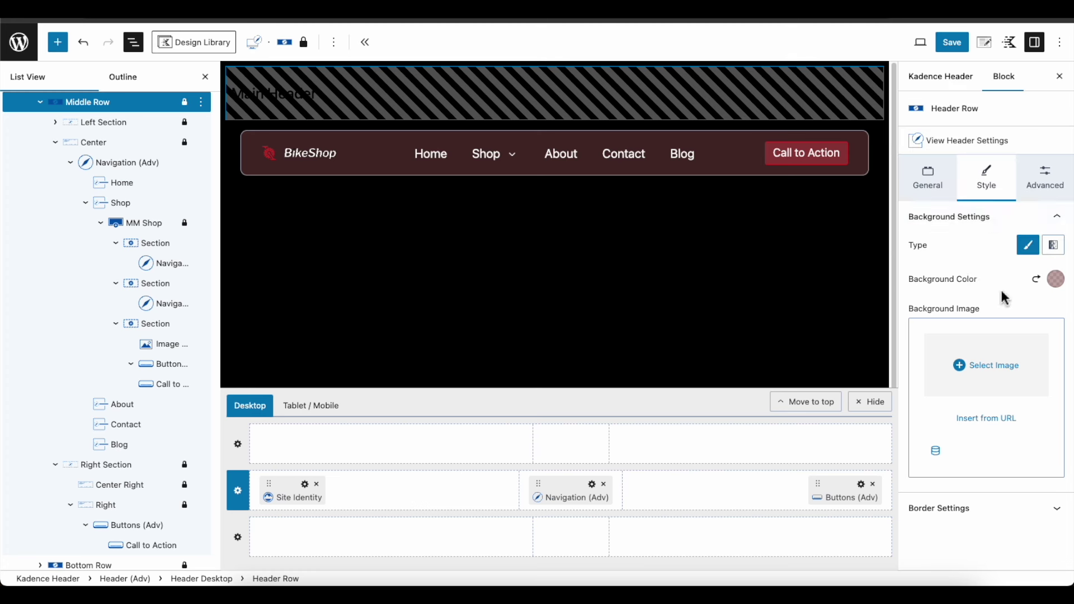
Set the background colour of the Shop mega menu row to 4E1919 and save the header
left_click(492, 161)
left_click(902, 279)
scroll(979, 252, "up", 2)
left_click(1046, 106)
left_click(899, 259)
type("4E1919")
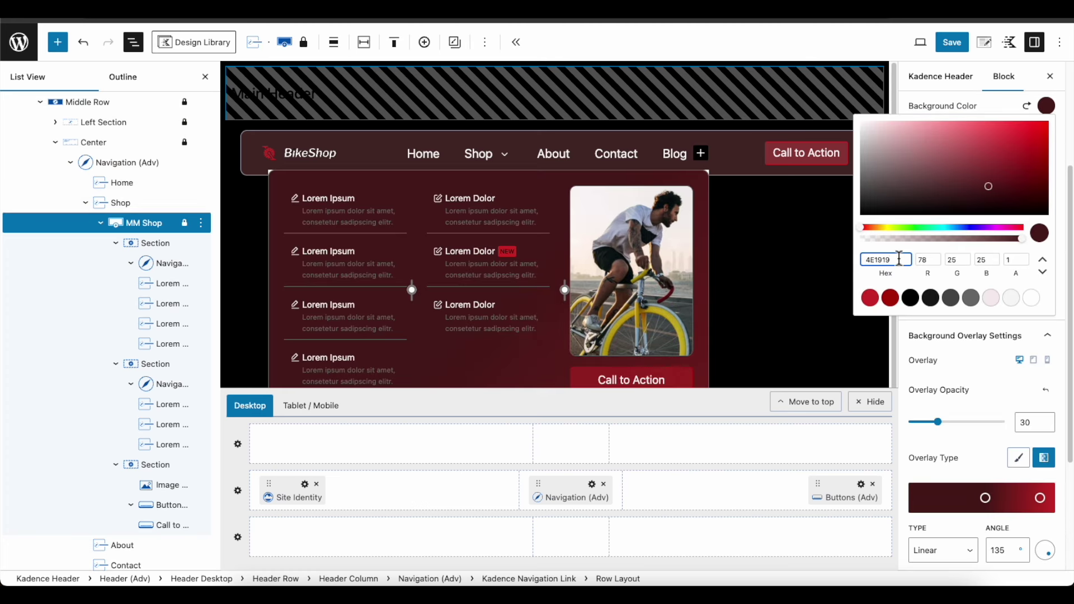
left_click(577, 376)
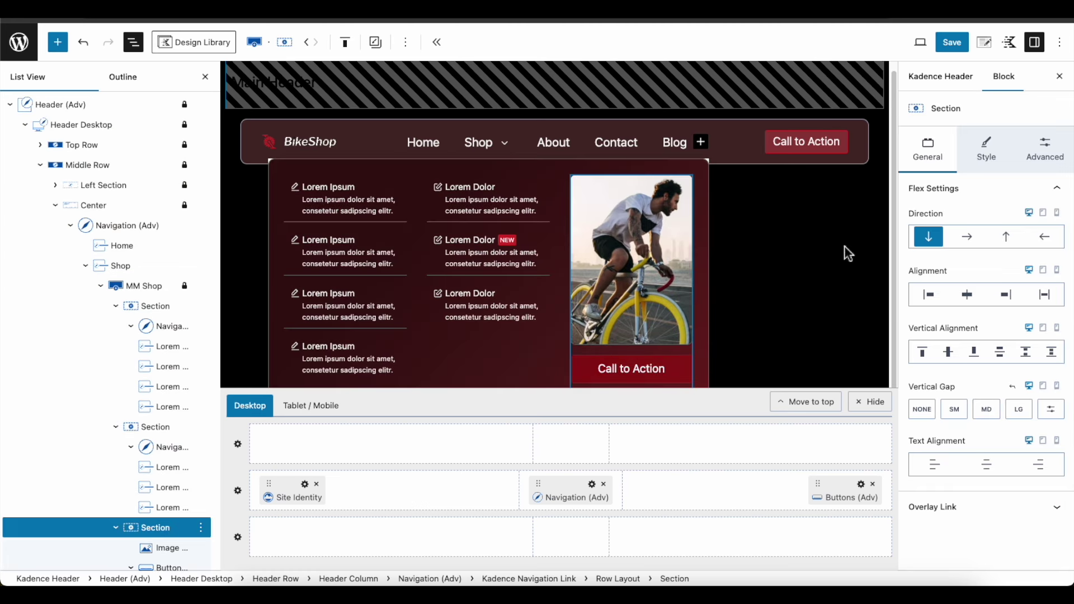
left_click(952, 42)
left_click(958, 45)
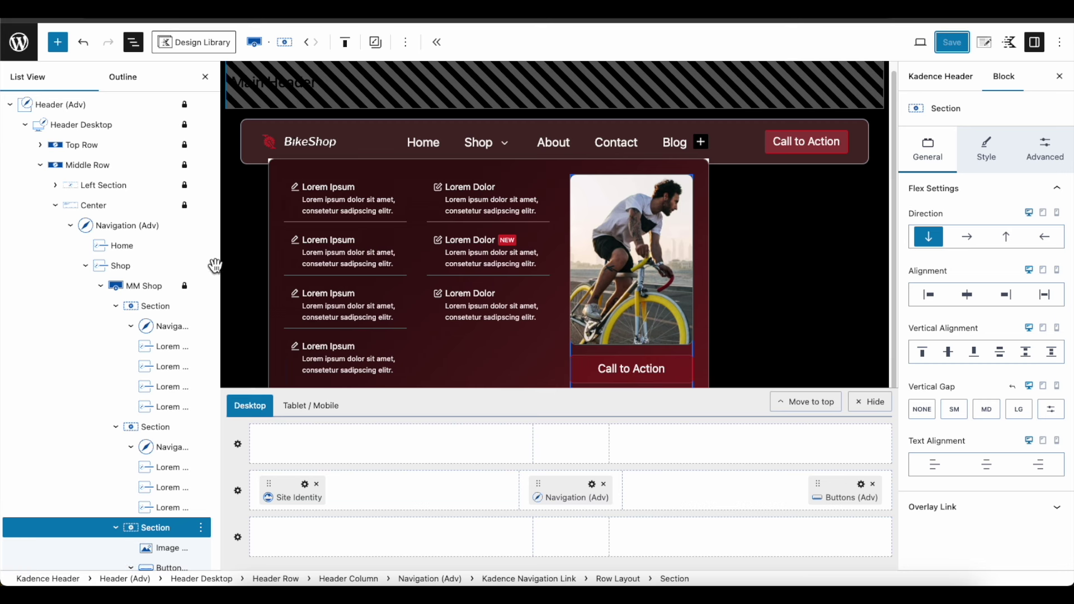
Set the border width of the Shop navigation link to 0 px and its linked border radius to 0 px
left_click(143, 268)
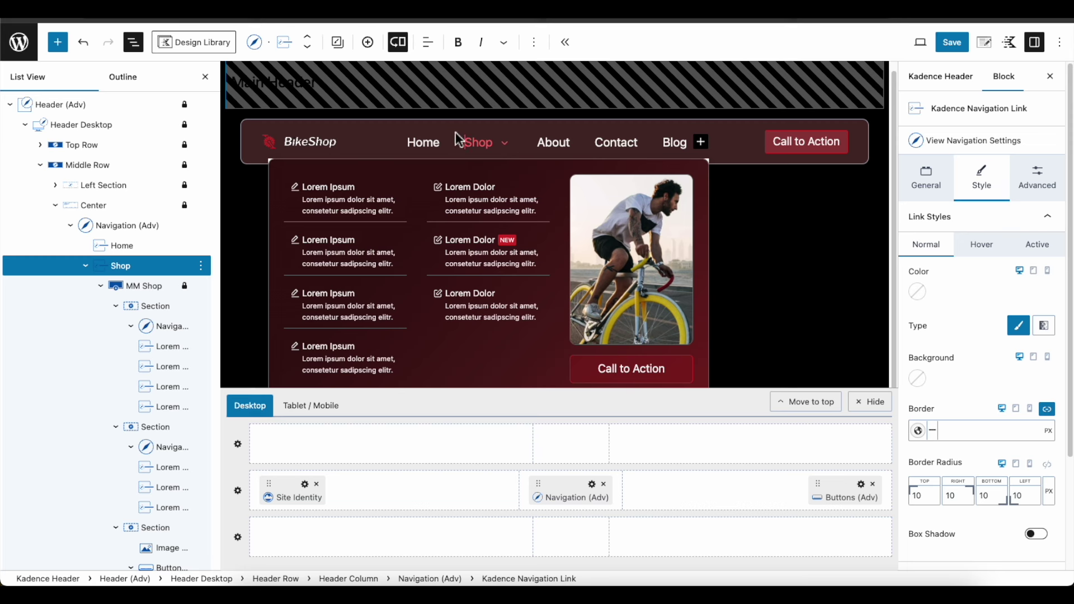
left_click(954, 435)
type("1")
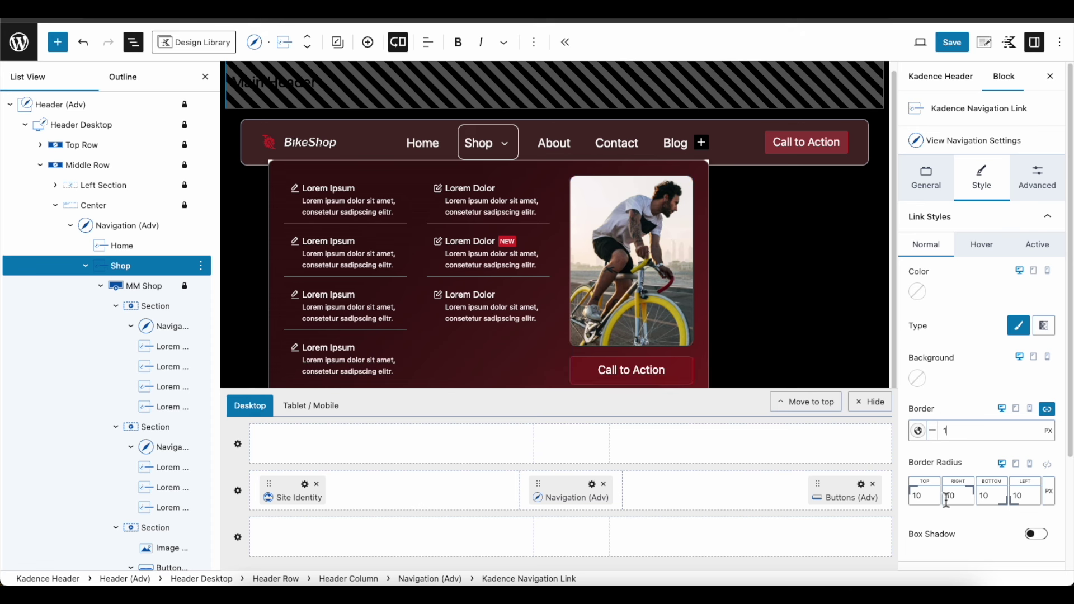
left_click_drag(955, 437, 942, 440)
type("0")
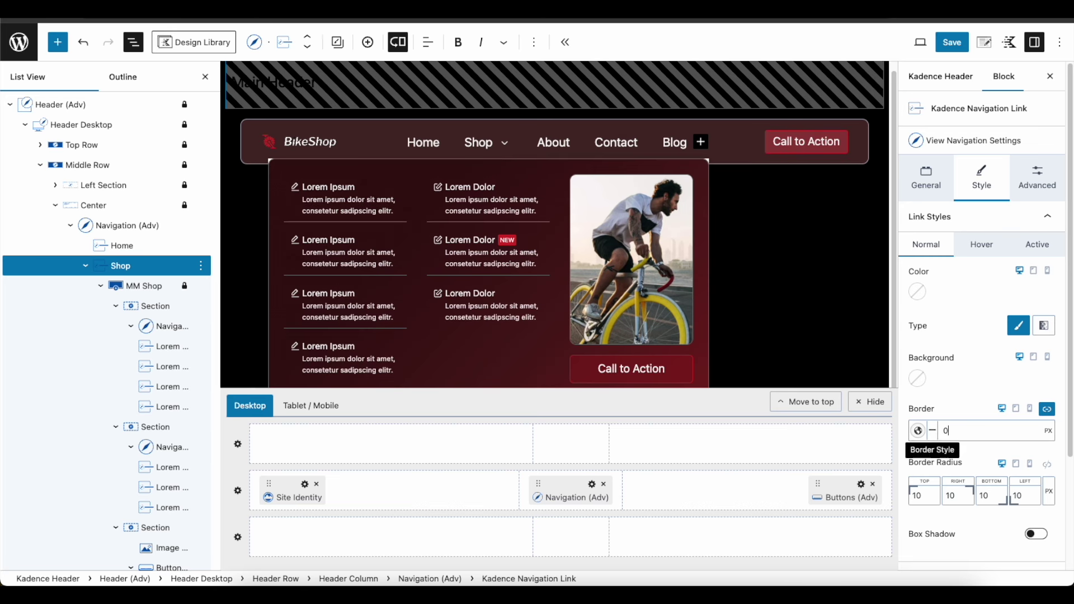
left_click(1047, 465)
double_click(1022, 493)
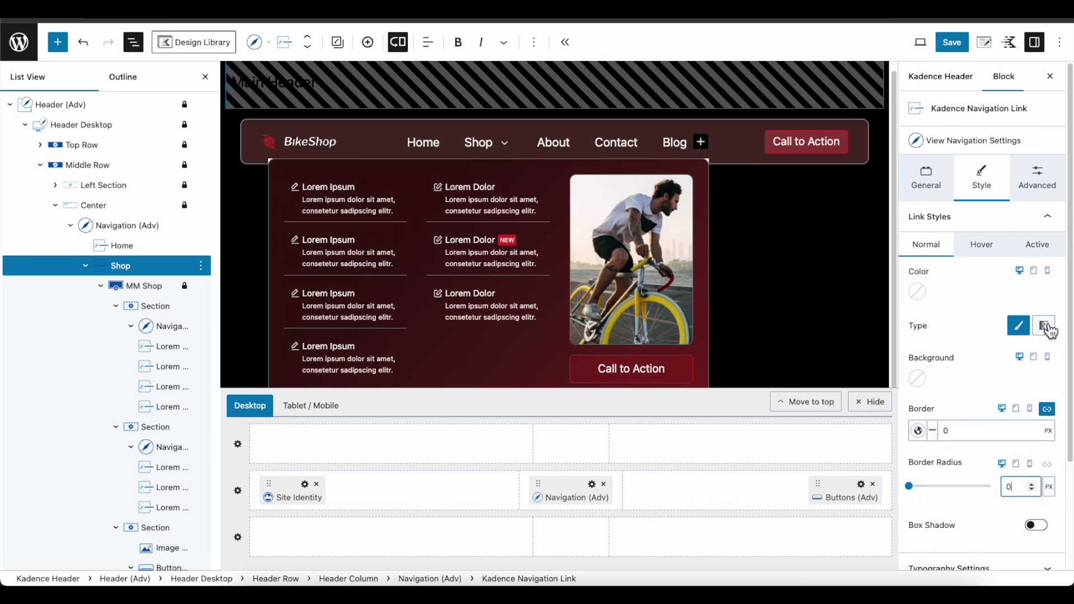
Give the Shop link's sub menu container a linked border radius of 10 px and save the header
scroll(1069, 260, "down", 3)
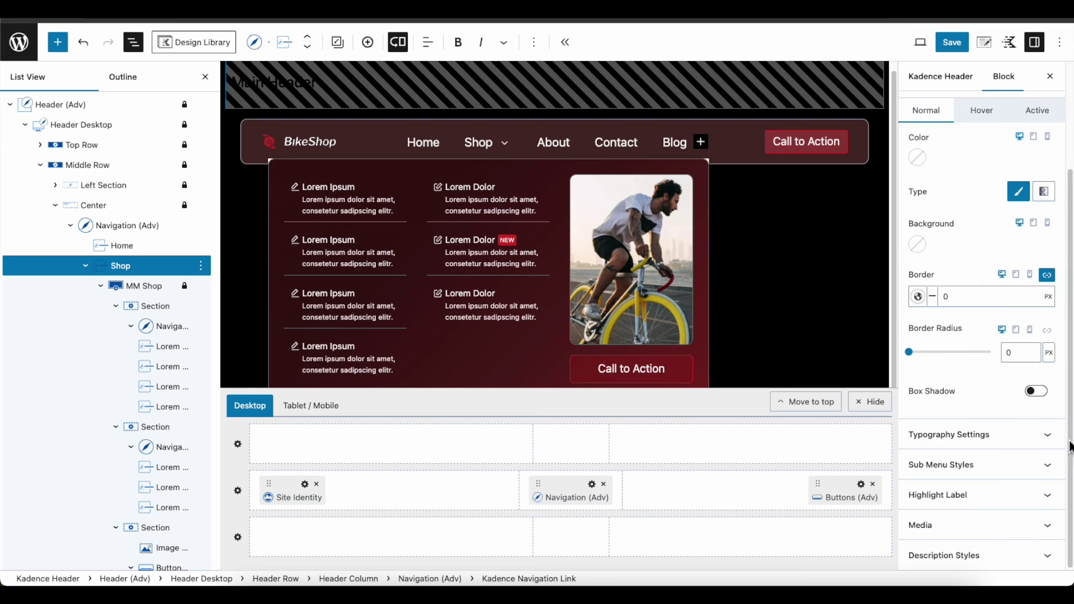
left_click(962, 479)
scroll(963, 480, "down", 6)
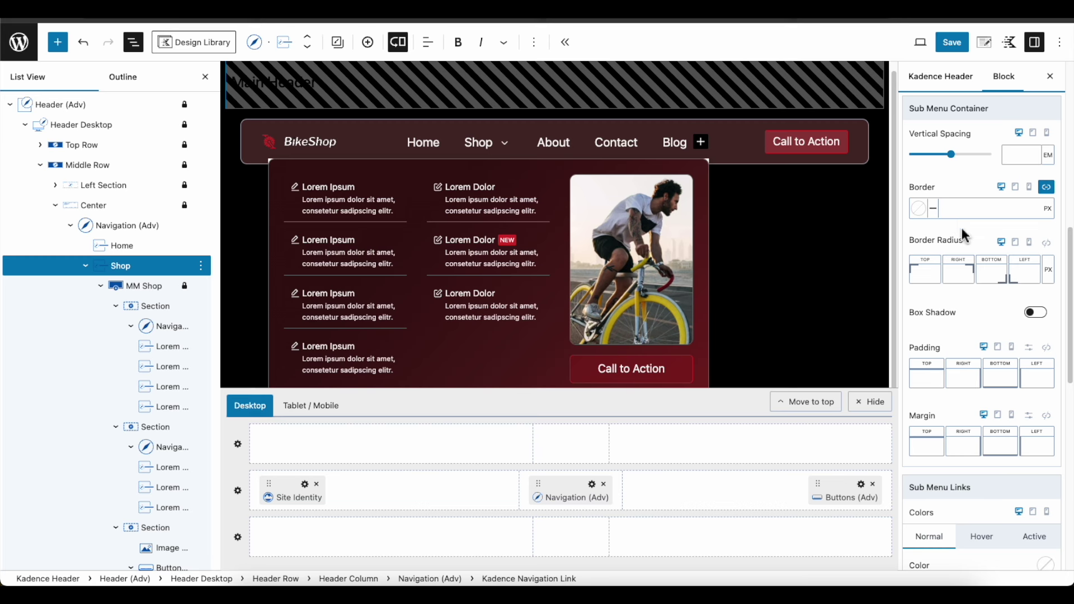
left_click(1046, 243)
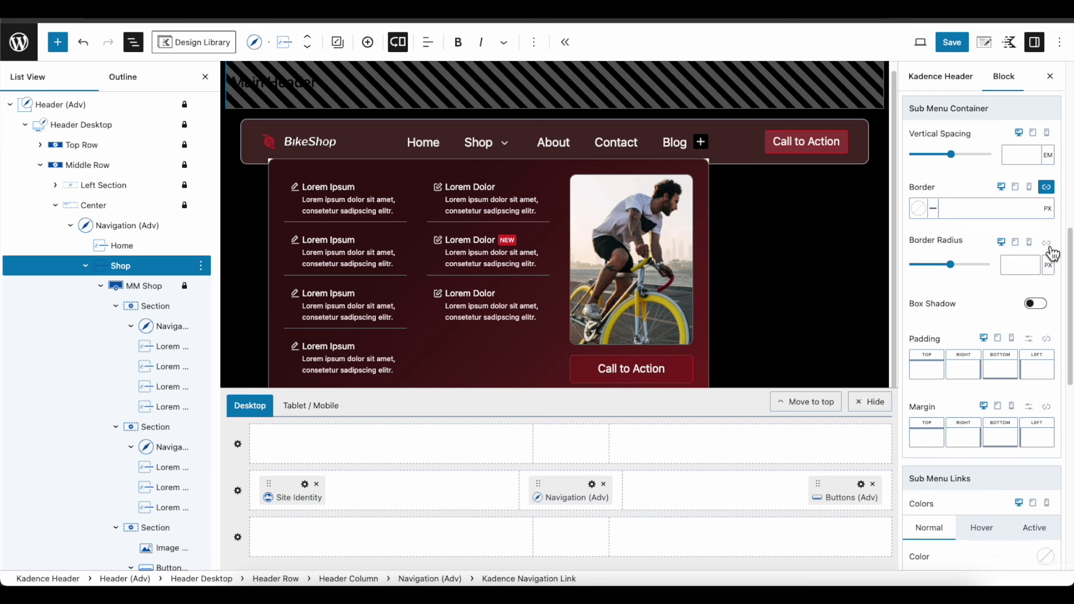
left_click(1010, 267)
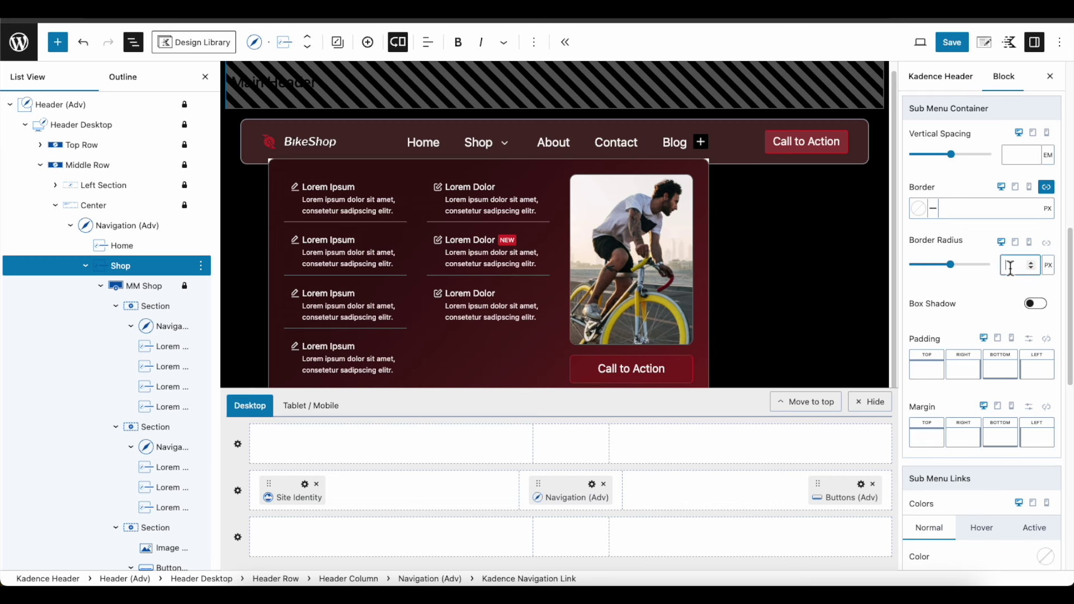
type("10")
left_click(956, 45)
left_click(960, 49)
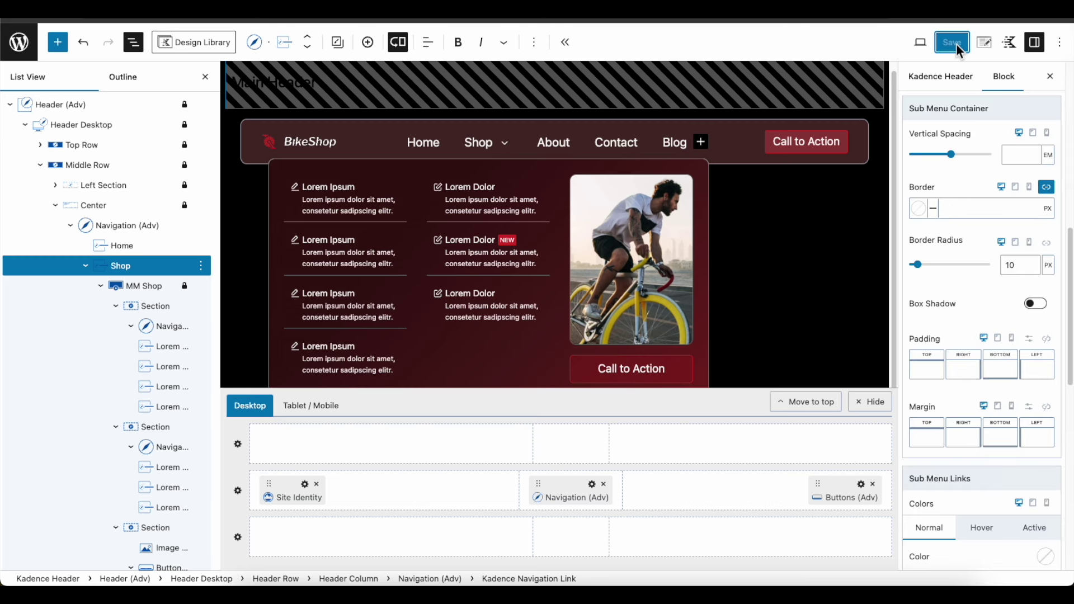
Visit the live site's front page and inspect the Shop mega menu
left_click(19, 42)
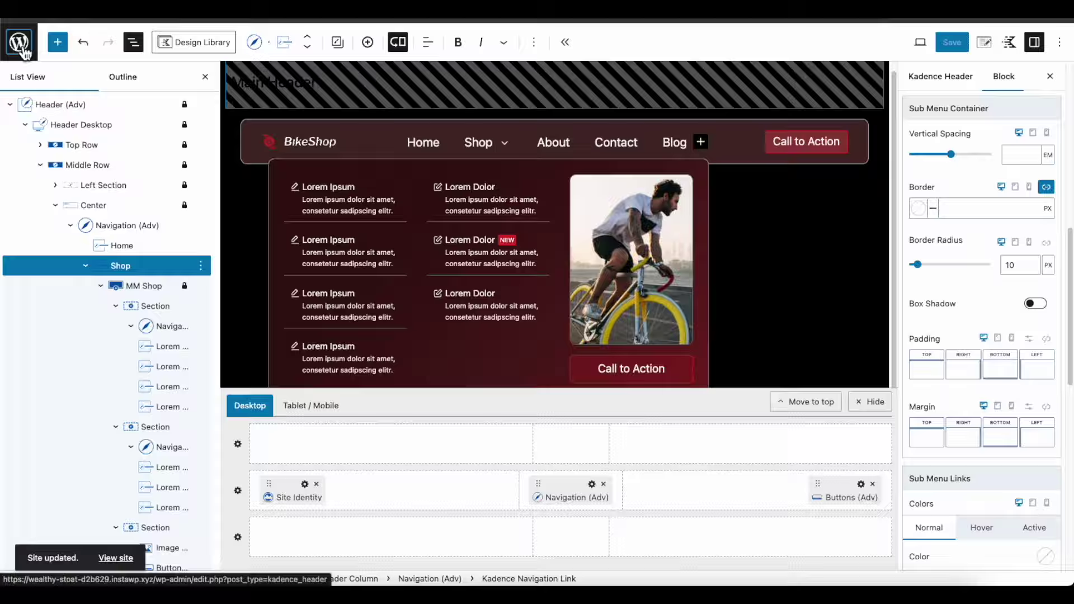
left_click(71, 44)
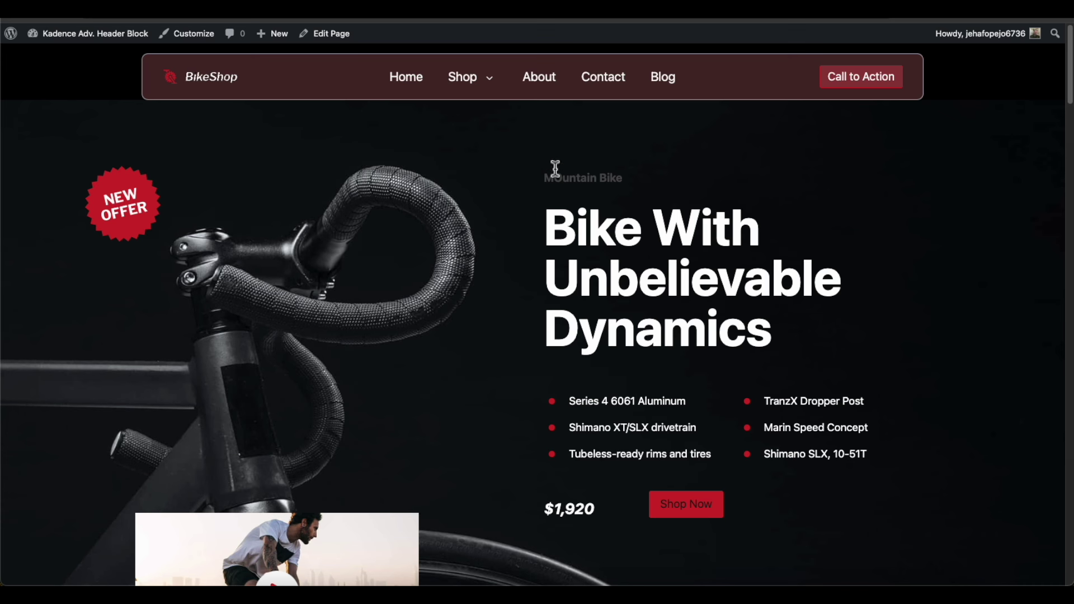
mouse_move(467, 79)
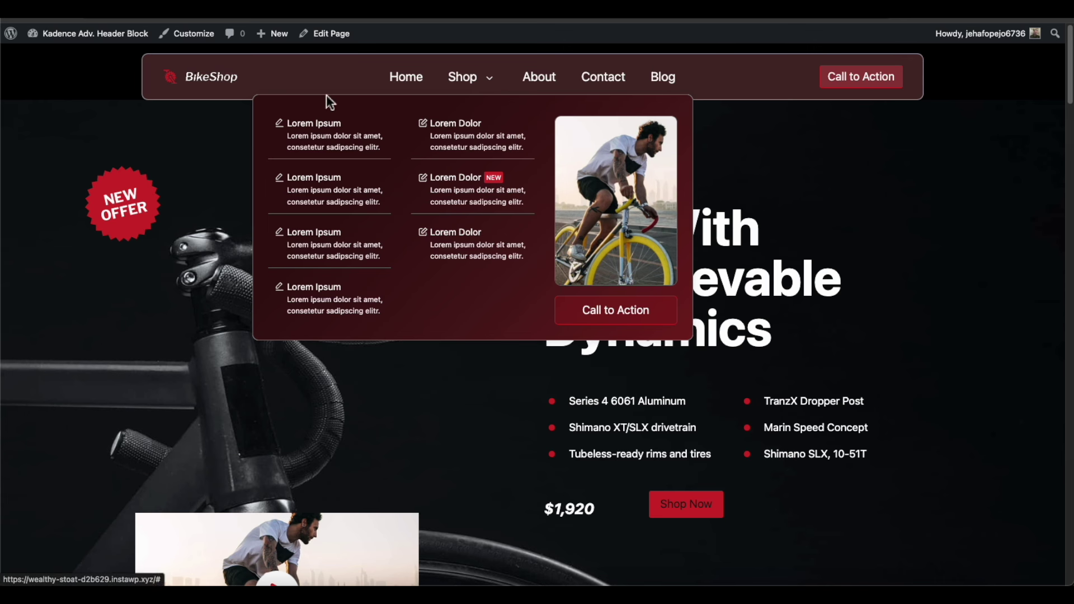
Return to the WordPress dashboard and open Main Header for editing from the Kadence headers list
mouse_move(115, 42)
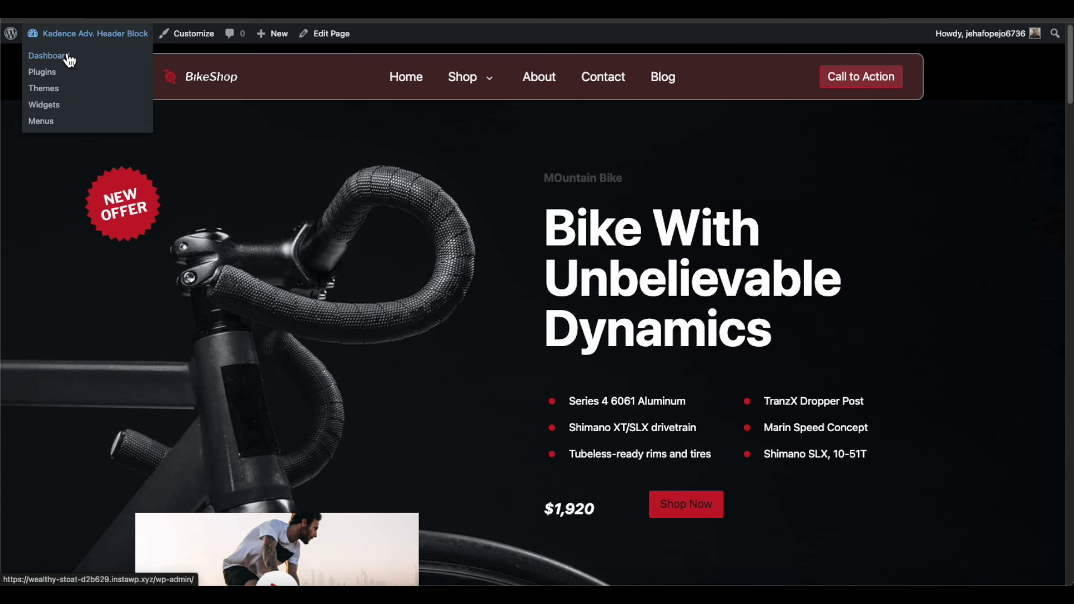
left_click(69, 58)
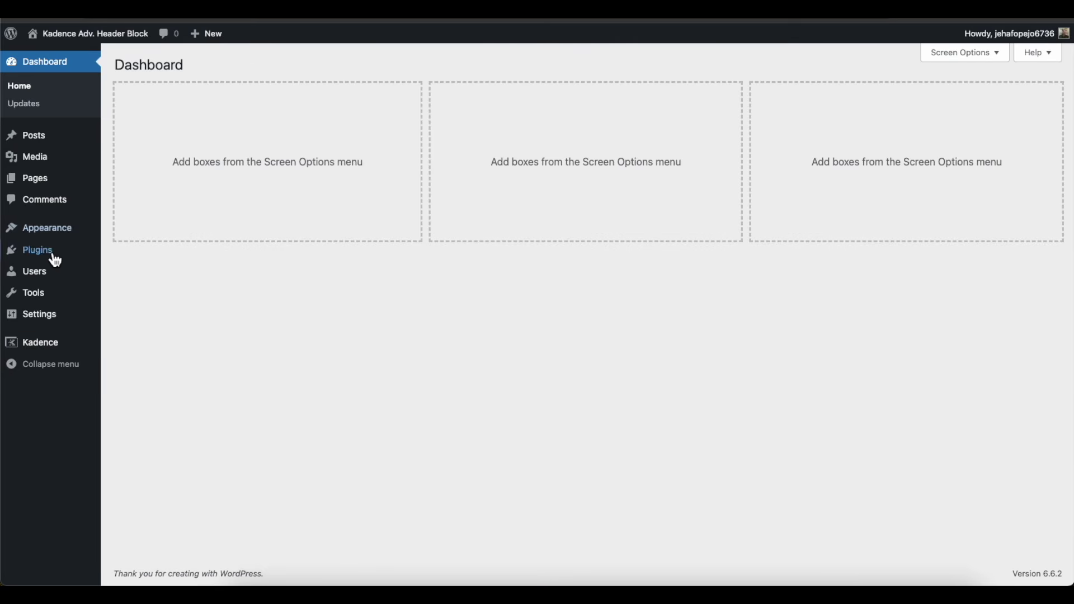
mouse_move(64, 349)
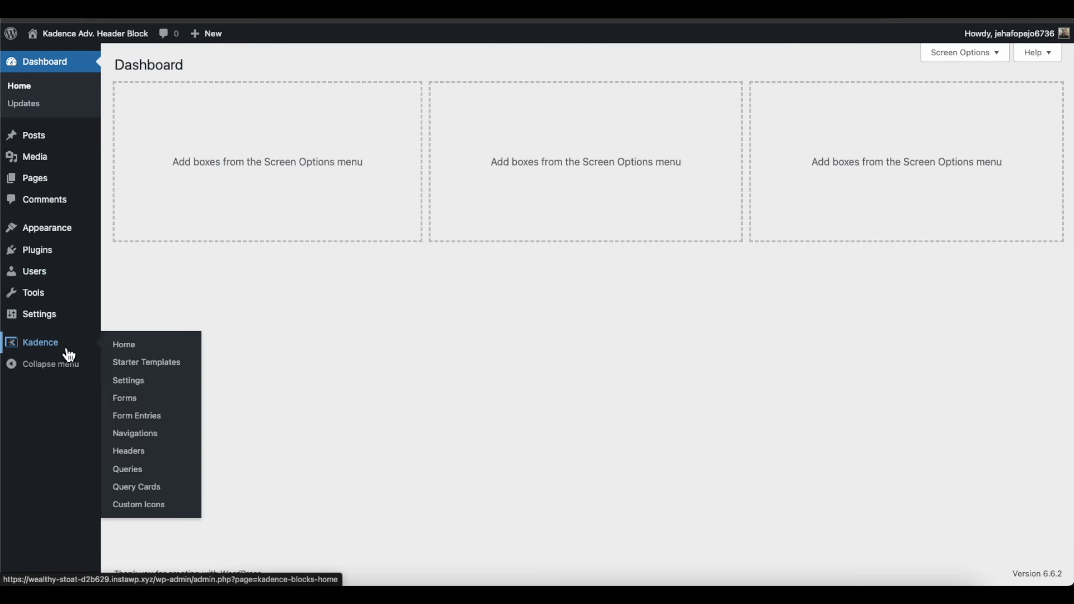
left_click(130, 452)
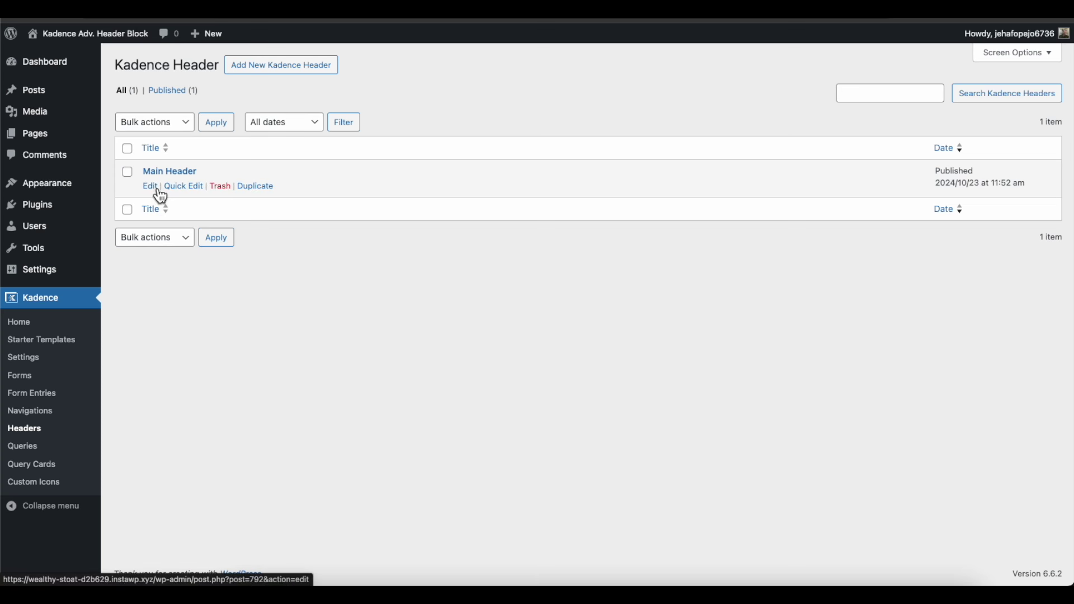
left_click(158, 191)
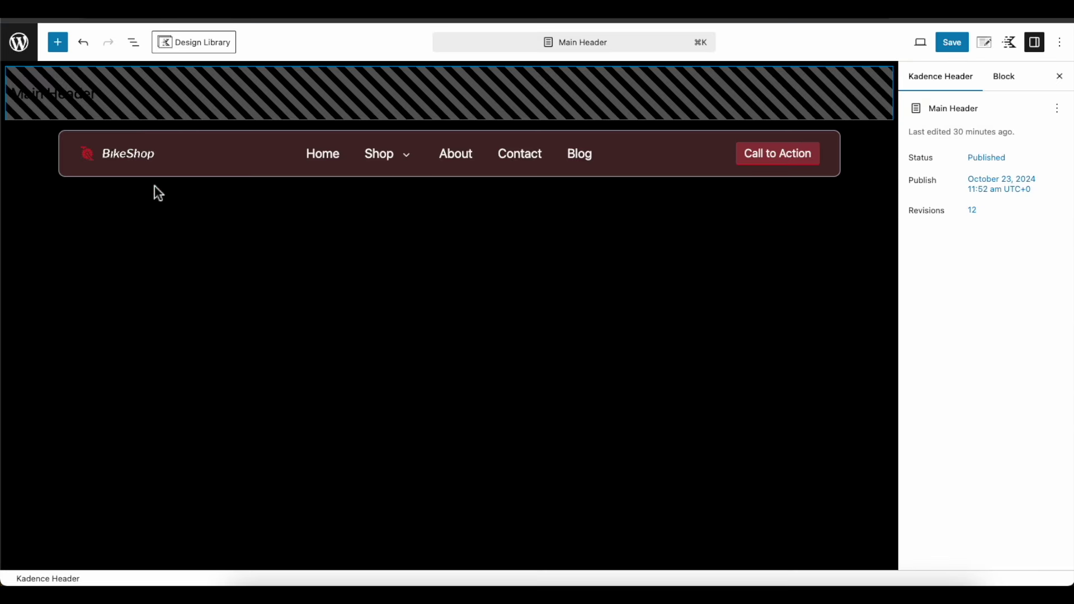
Set the border colour of the cyclist image in the Shop mega menu to palette colour F7EDF1 at 0.5 opacity
left_click(394, 162)
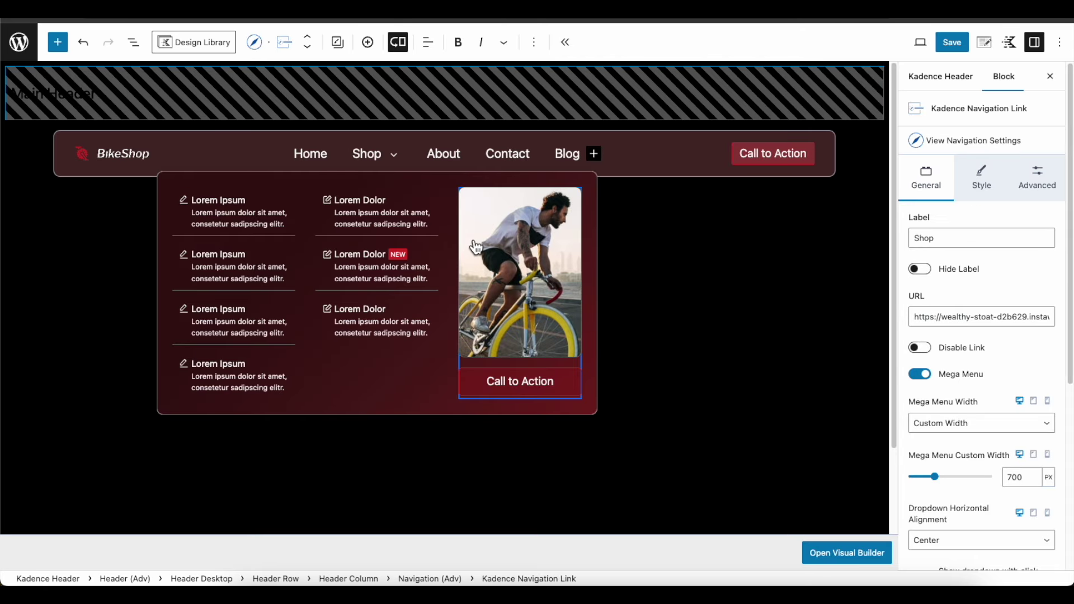
left_click(504, 263)
left_click(986, 149)
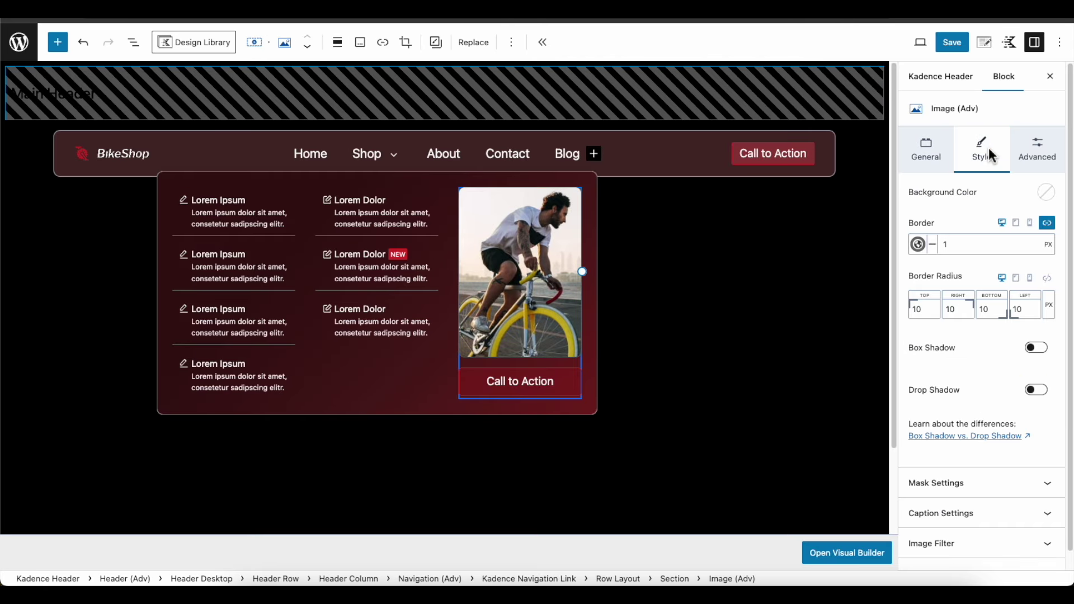
left_click(918, 245)
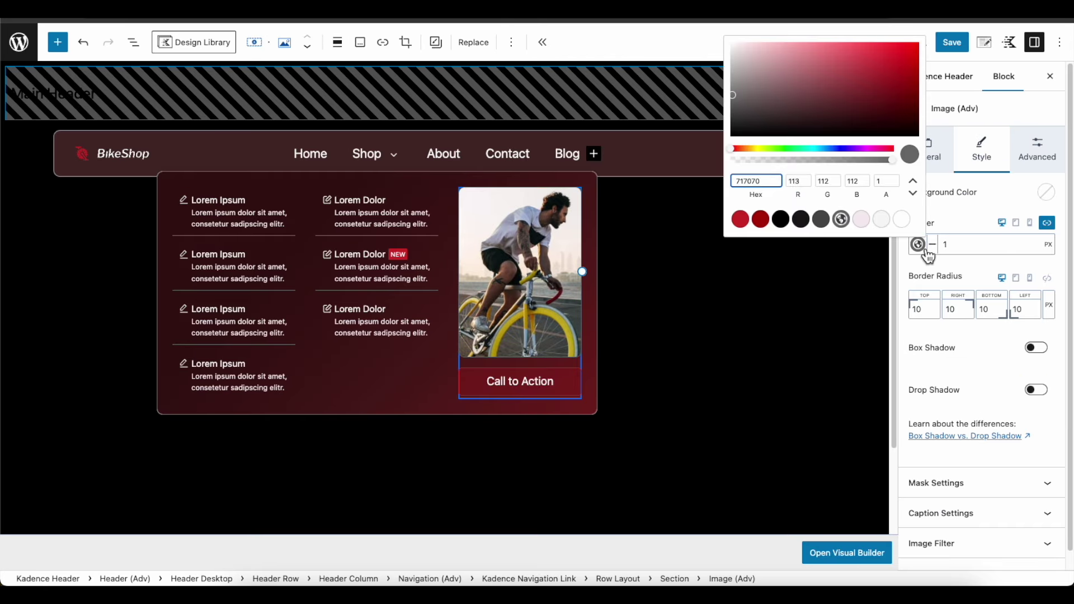
left_click(860, 218)
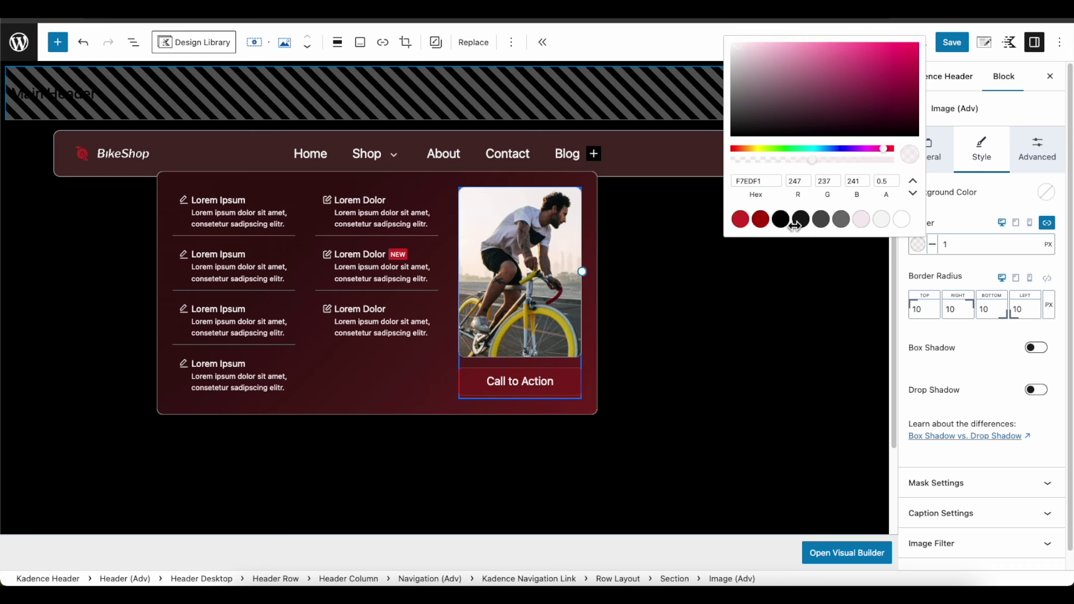
left_click(593, 332)
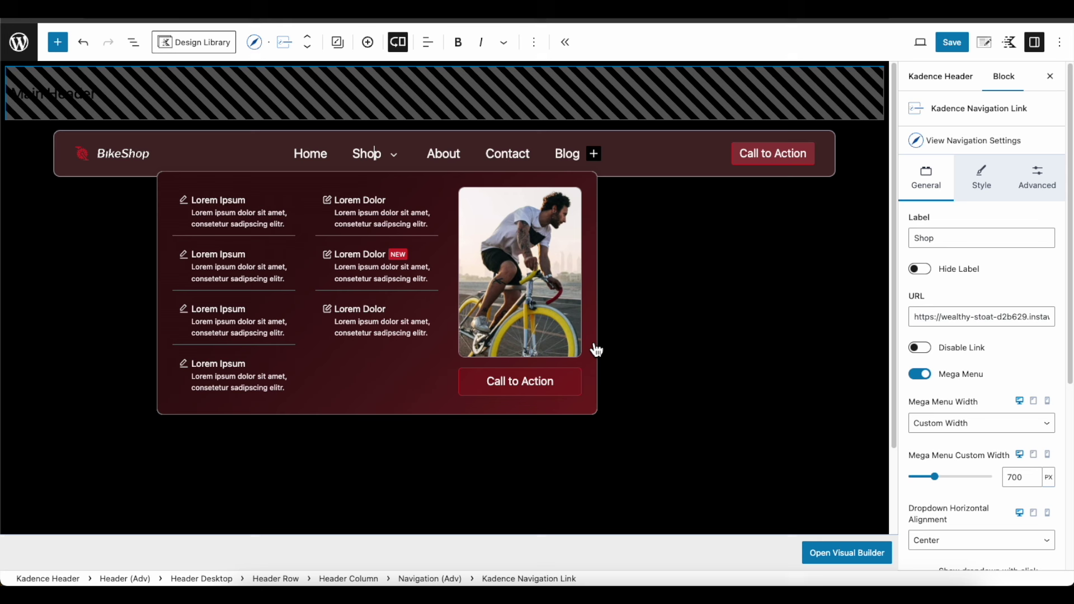
Show the Tablet / Mobile layout in the visual builder and add a Site Identity block to the middle row's left section
left_click(850, 563)
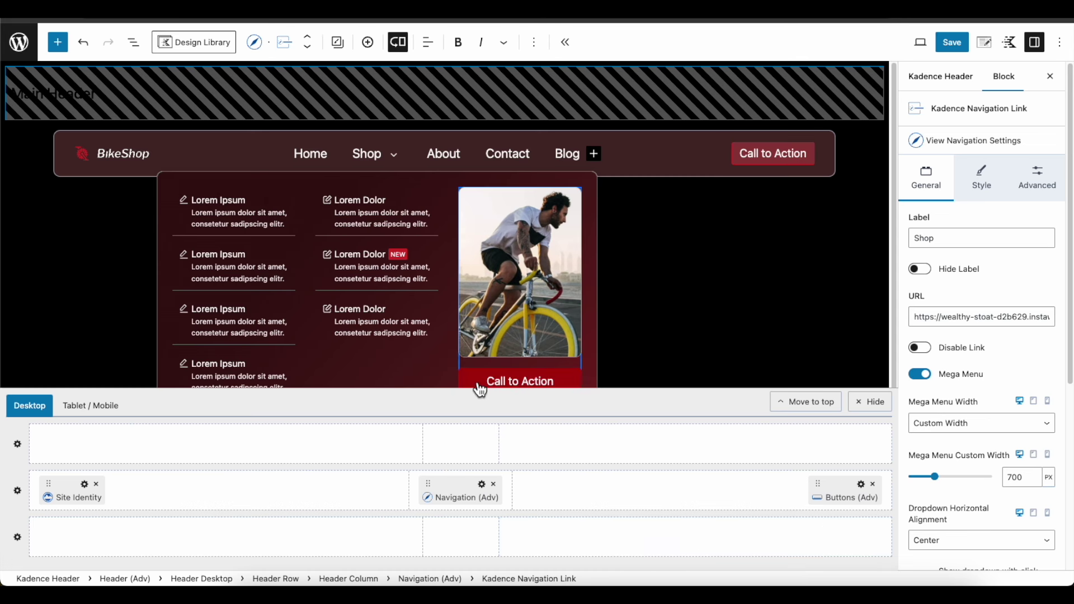
left_click(107, 414)
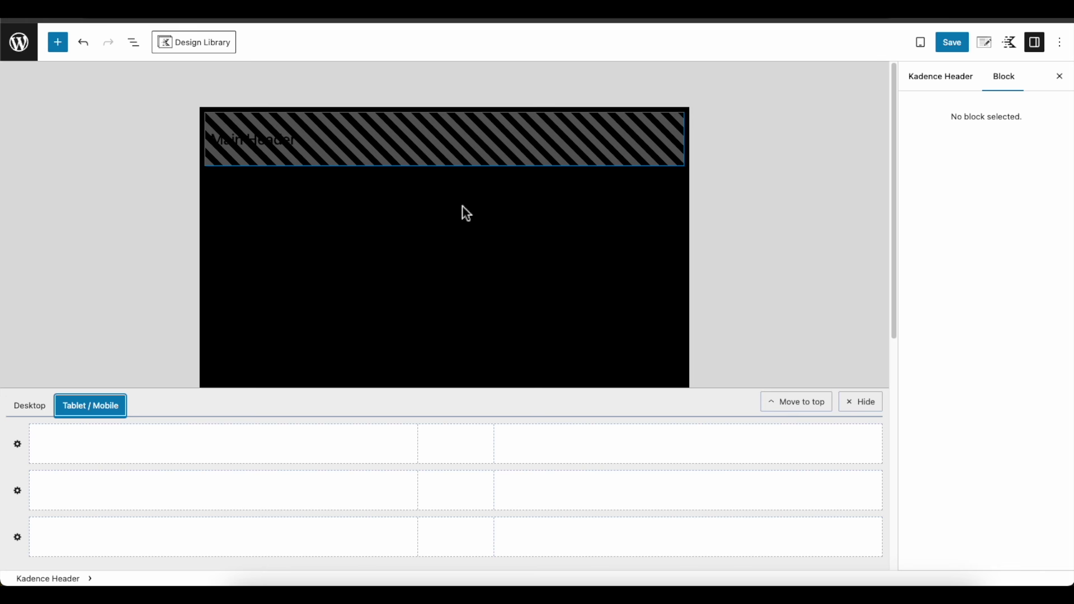
left_click(230, 492)
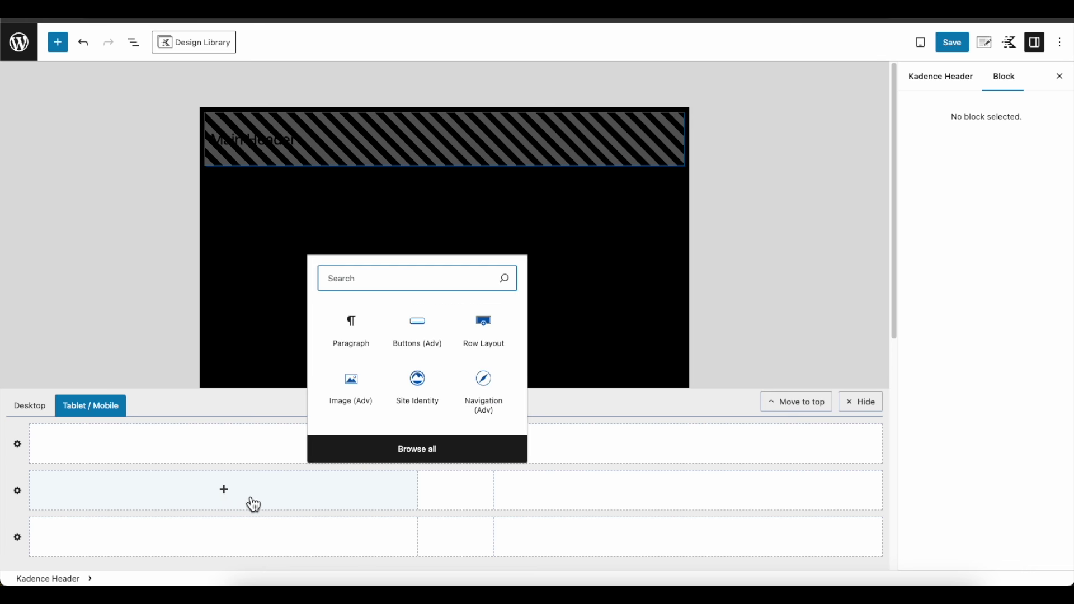
left_click(424, 389)
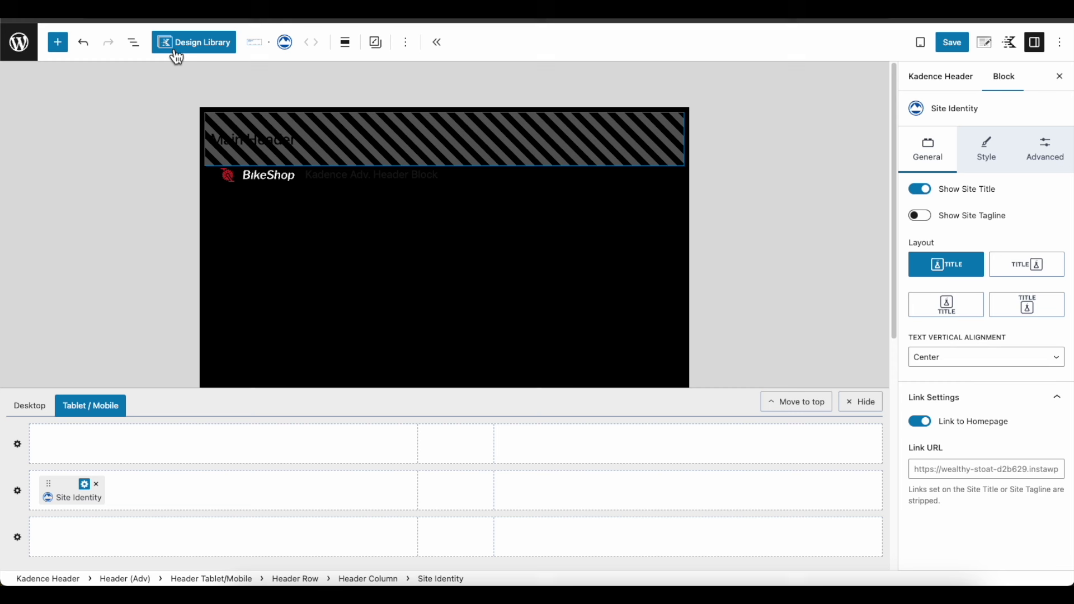
Add an Off Canvas Trigger block to the right section of the tablet/mobile header's middle row
left_click(689, 491)
left_click(873, 452)
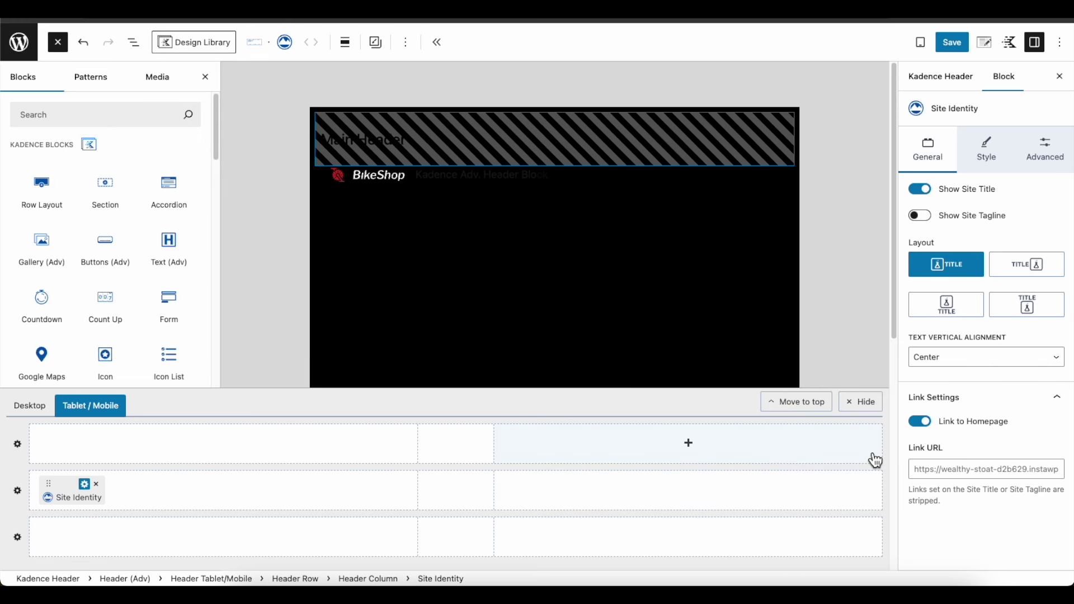
left_click_drag(214, 136, 216, 336)
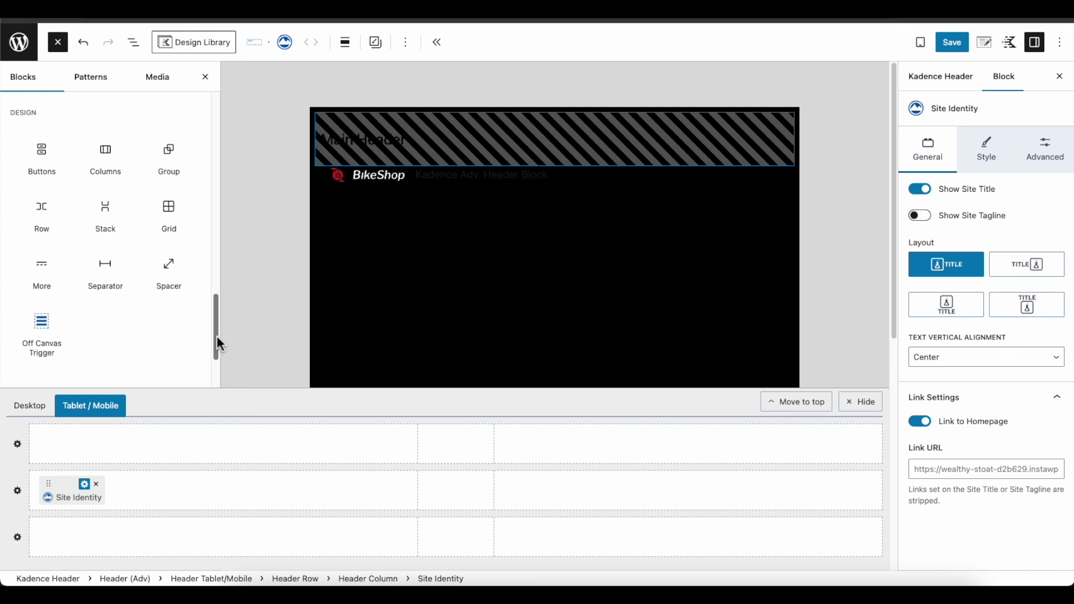
mouse_move(61, 361)
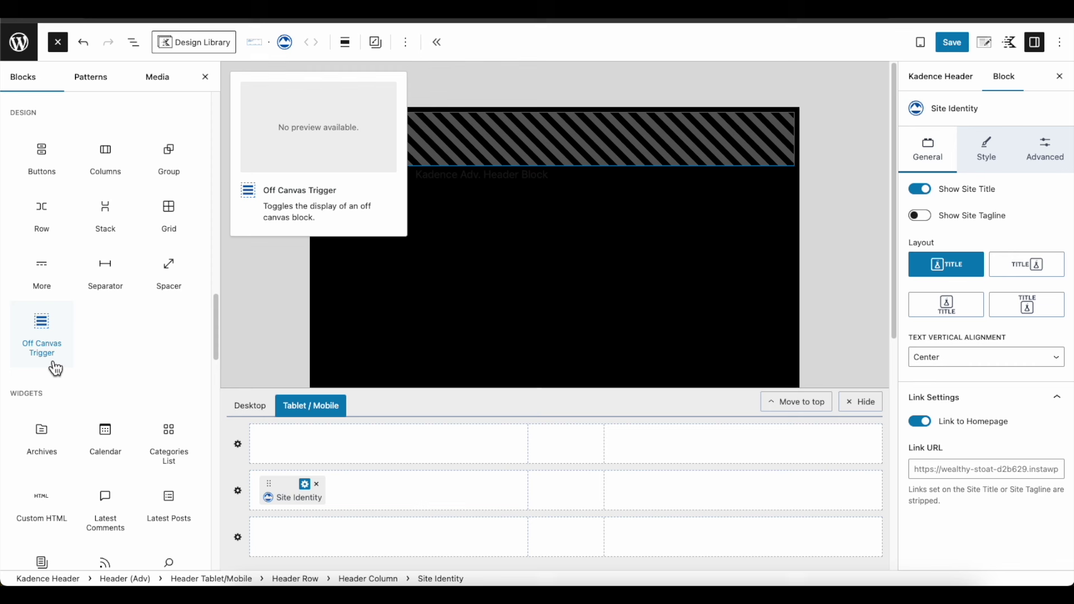
left_click_drag(46, 330, 48, 332)
left_click(45, 331)
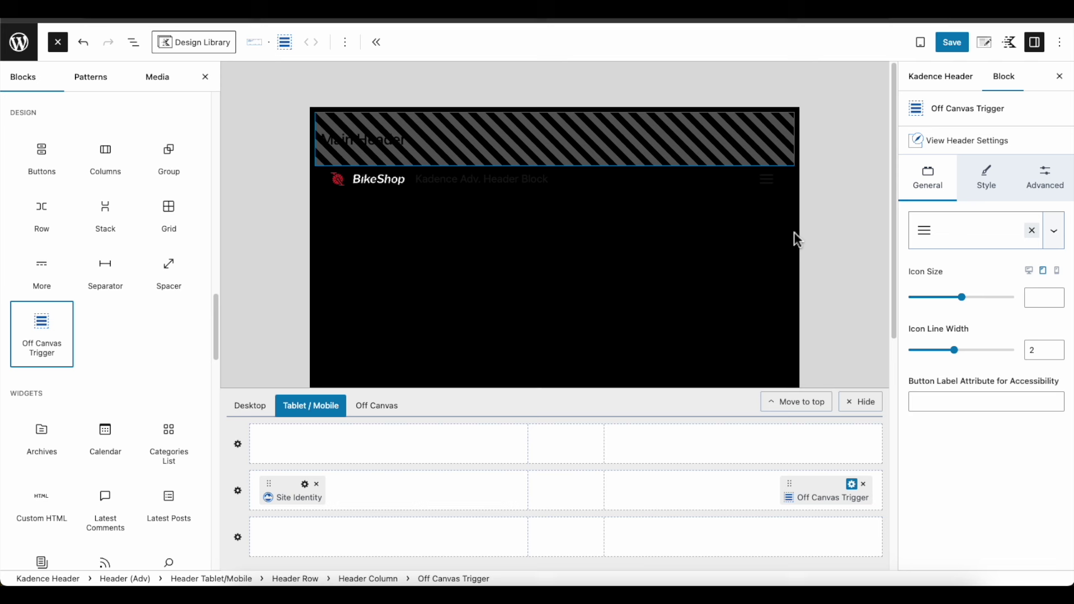
Set the Off Canvas Trigger's normal colour to palette colour F7F7F7
left_click(999, 185)
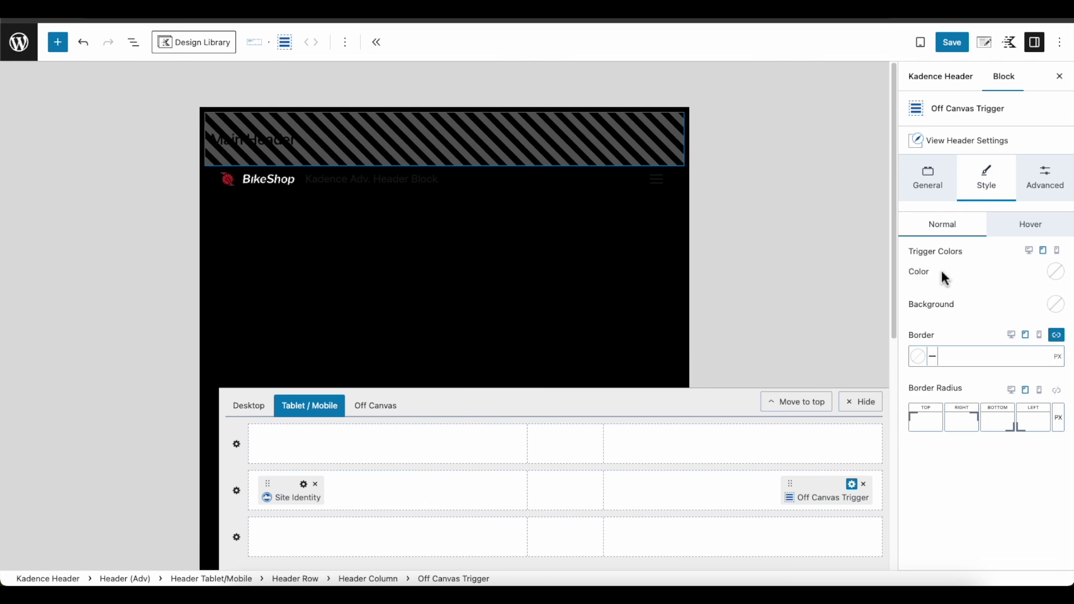
left_click(1057, 275)
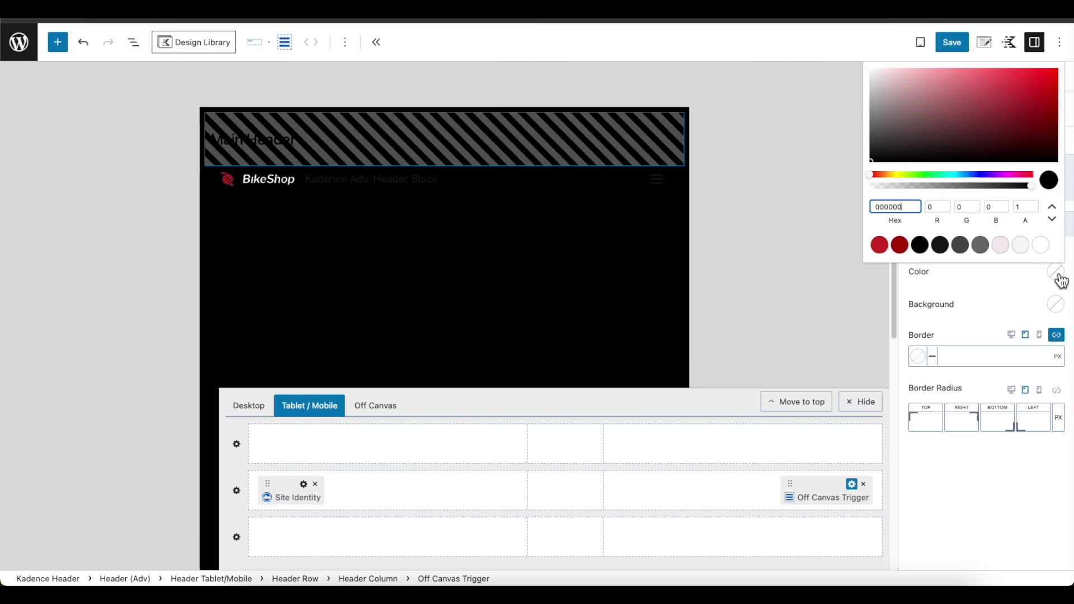
left_click(1021, 245)
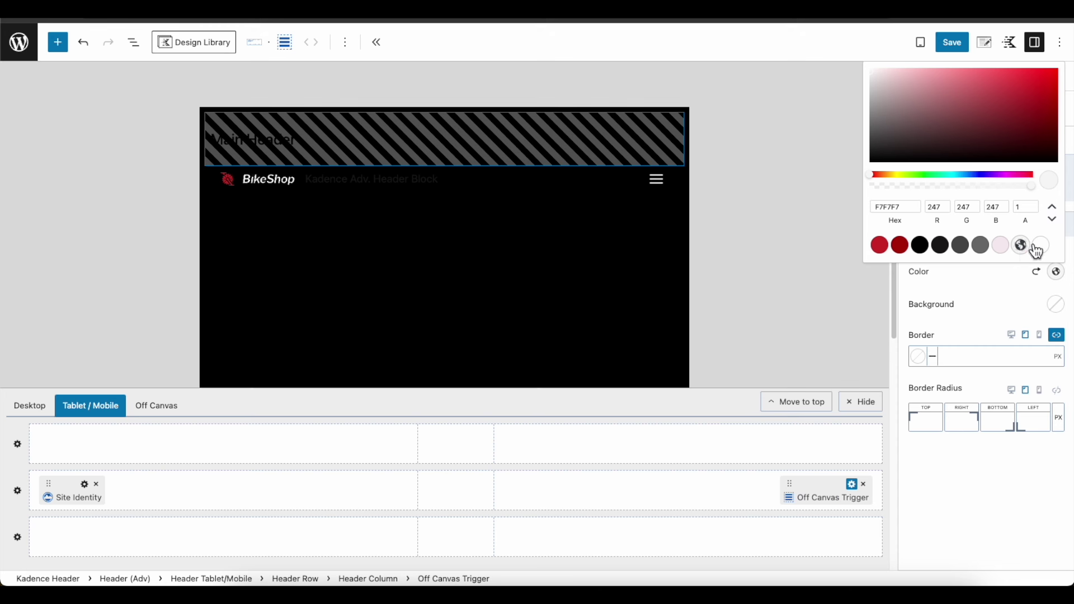
left_click(971, 283)
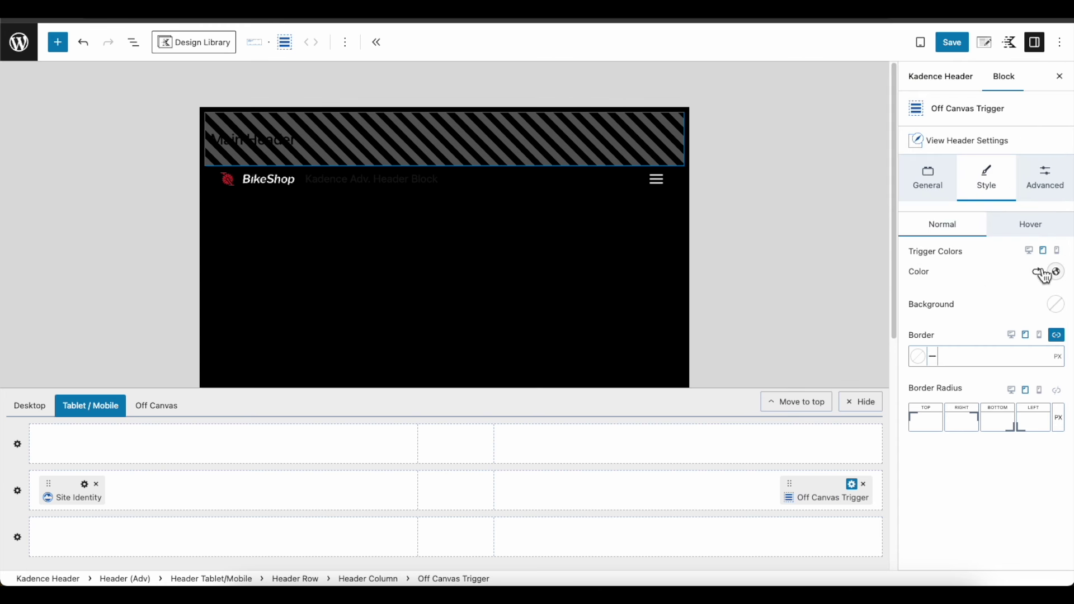
Set the Off Canvas Trigger's hover colour to palette white FFFFFF
left_click(1037, 235)
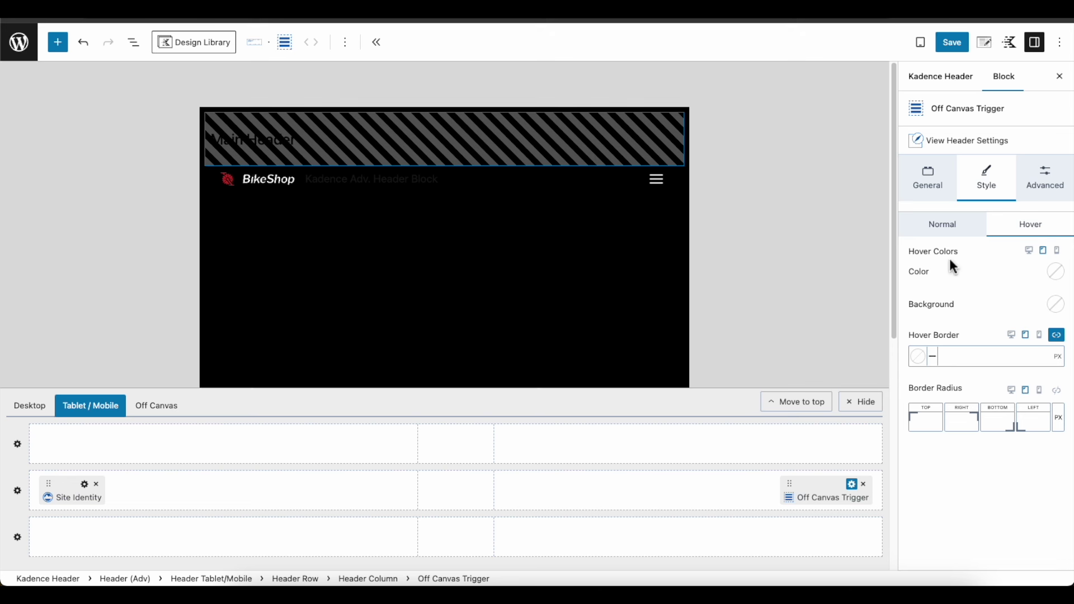
left_click(1059, 278)
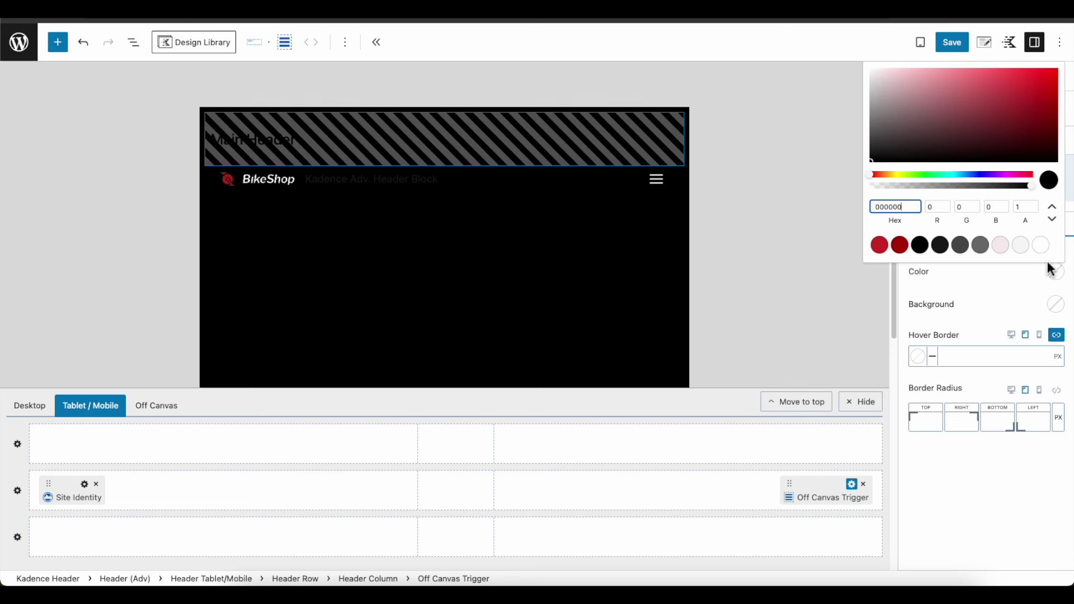
left_click(1041, 245)
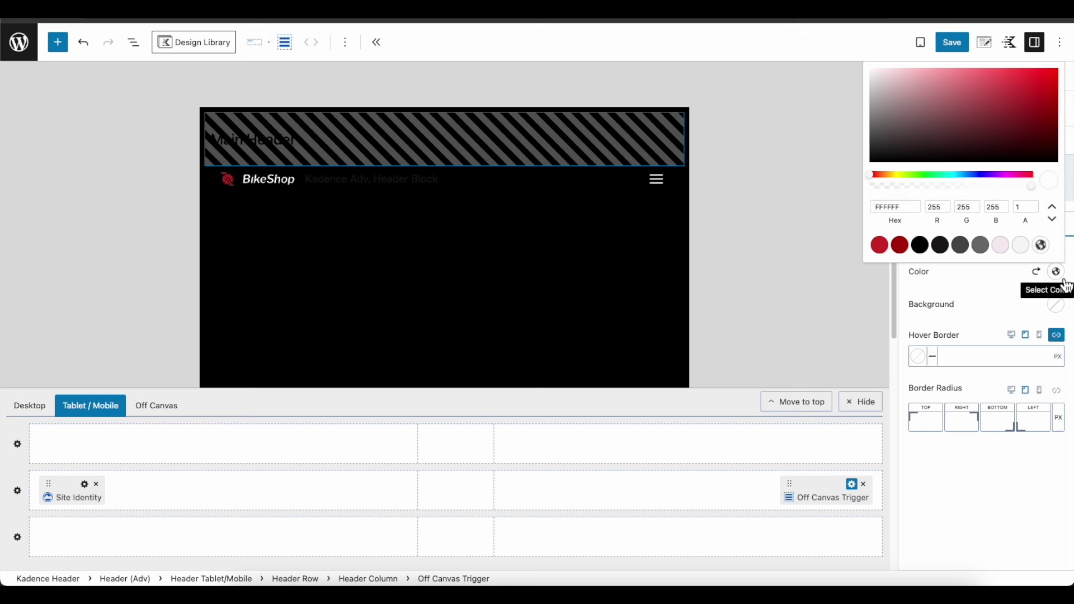
left_click(1000, 281)
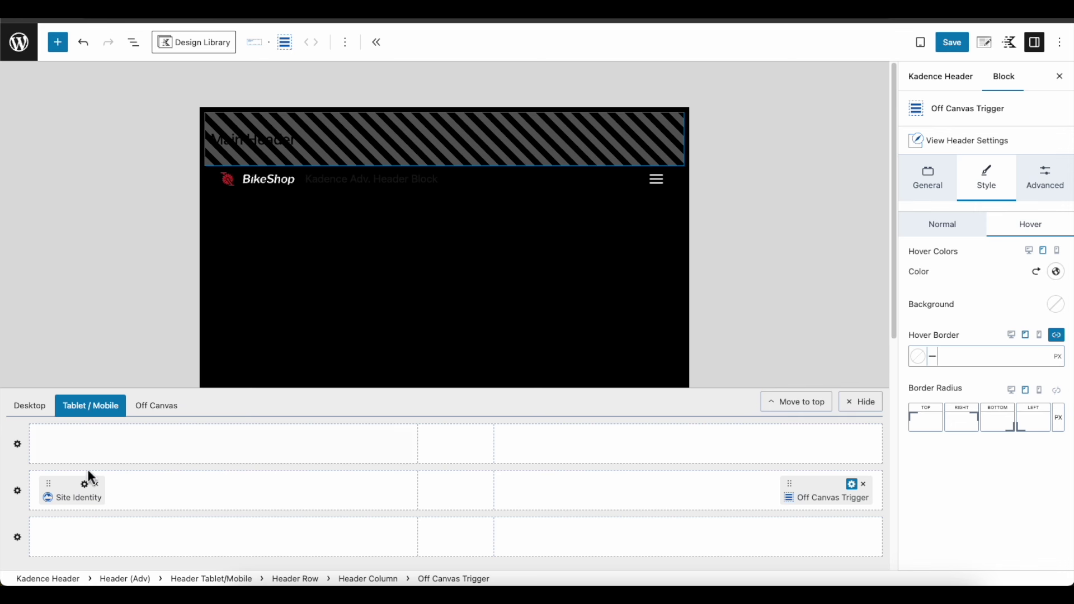
Try the Contained layout width on the tablet/mobile header's middle row and return it to Standard
left_click(23, 493)
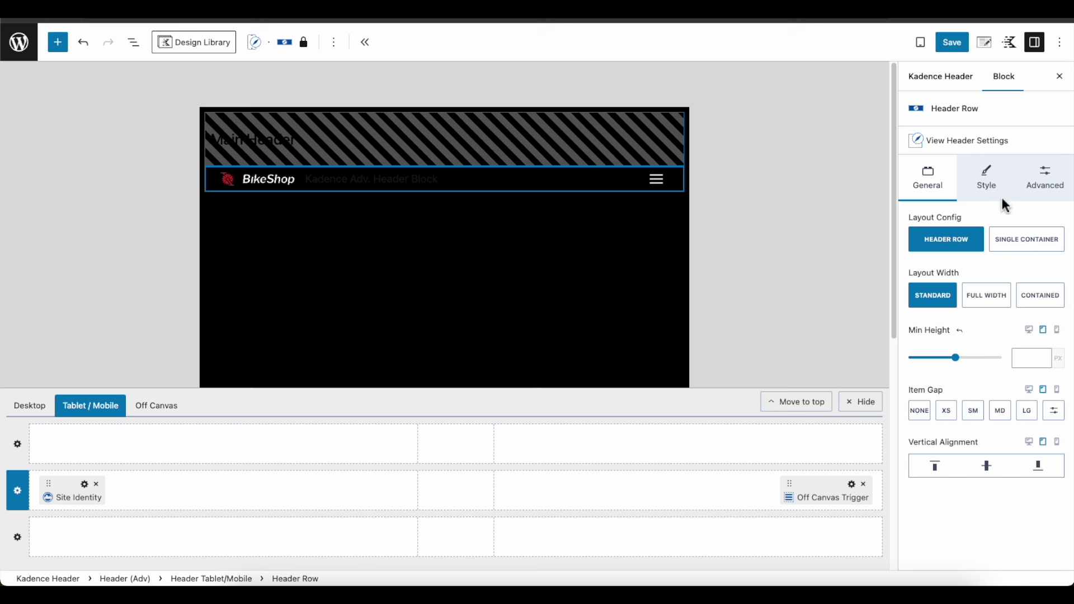
left_click(1044, 302)
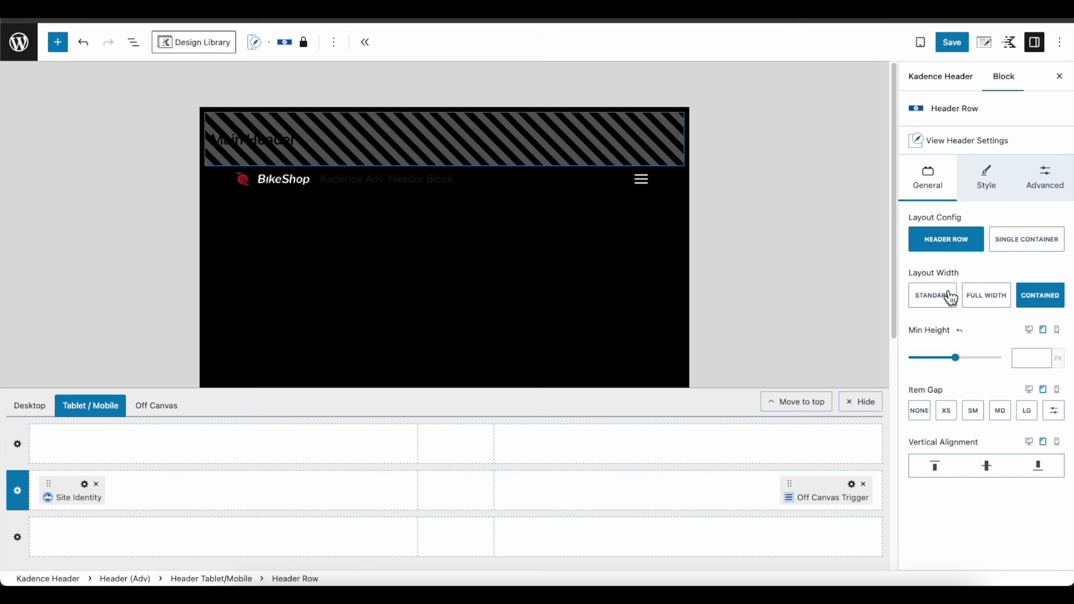
left_click(938, 305)
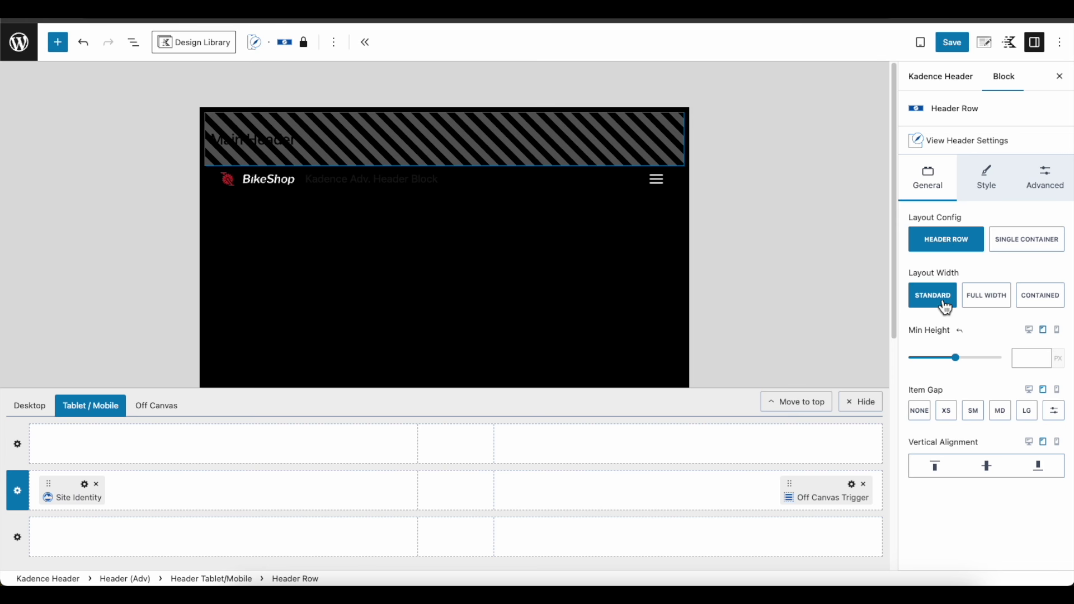
Set the background colour of the tablet/mobile middle row to dark red 860505 at 0.5 opacity
left_click(989, 184)
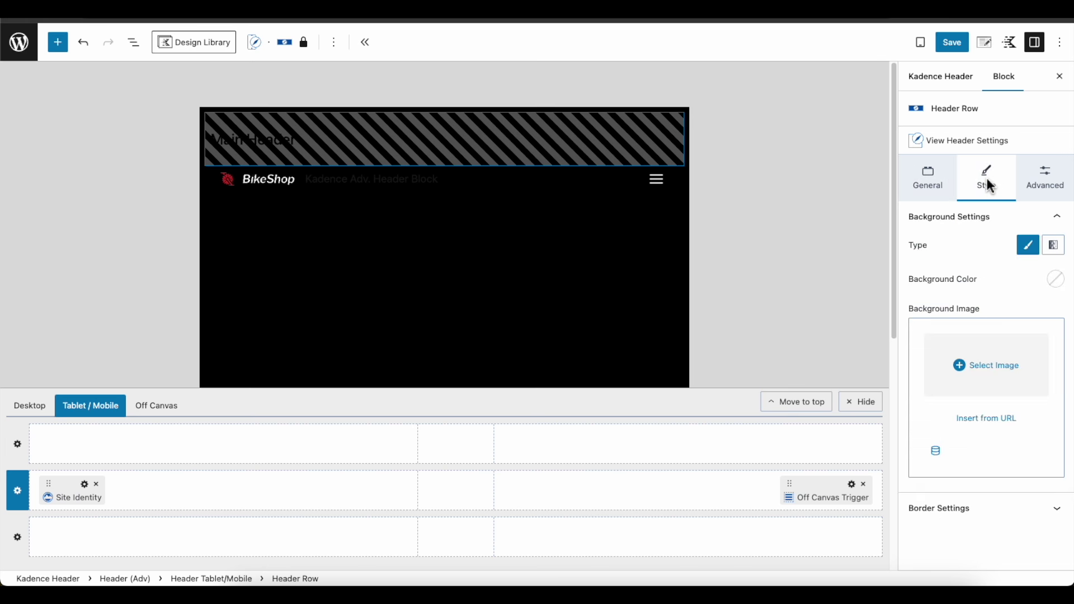
left_click(1056, 285)
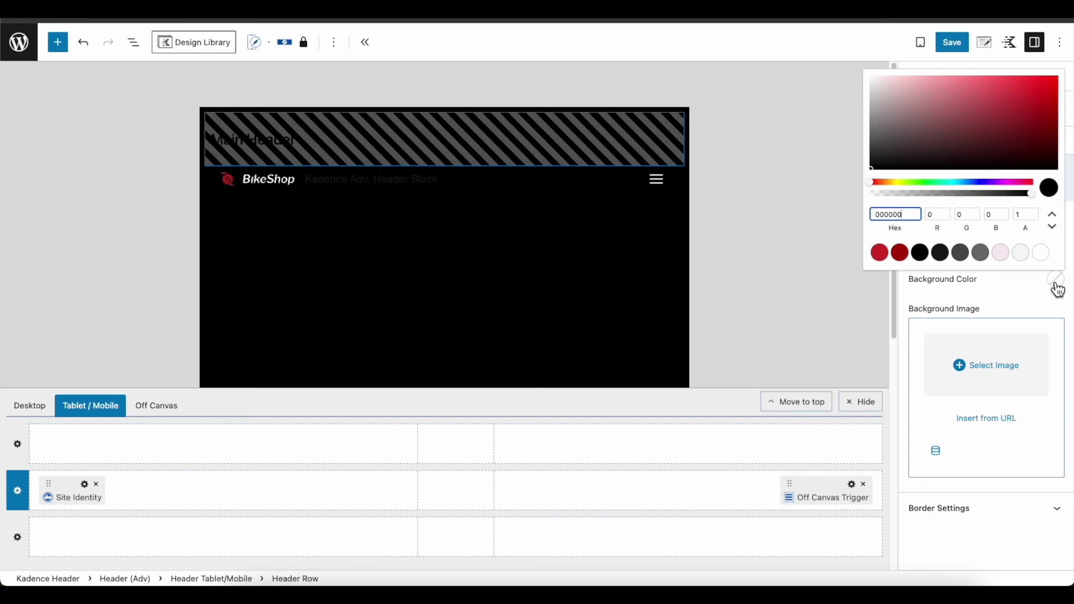
left_click(901, 253)
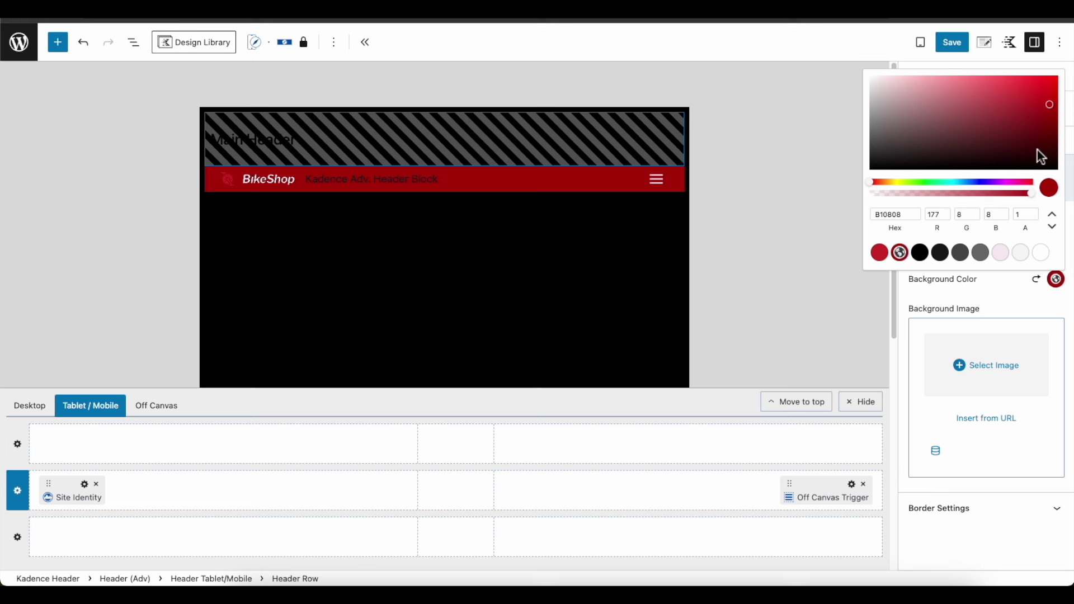
left_click_drag(1050, 106, 1052, 120)
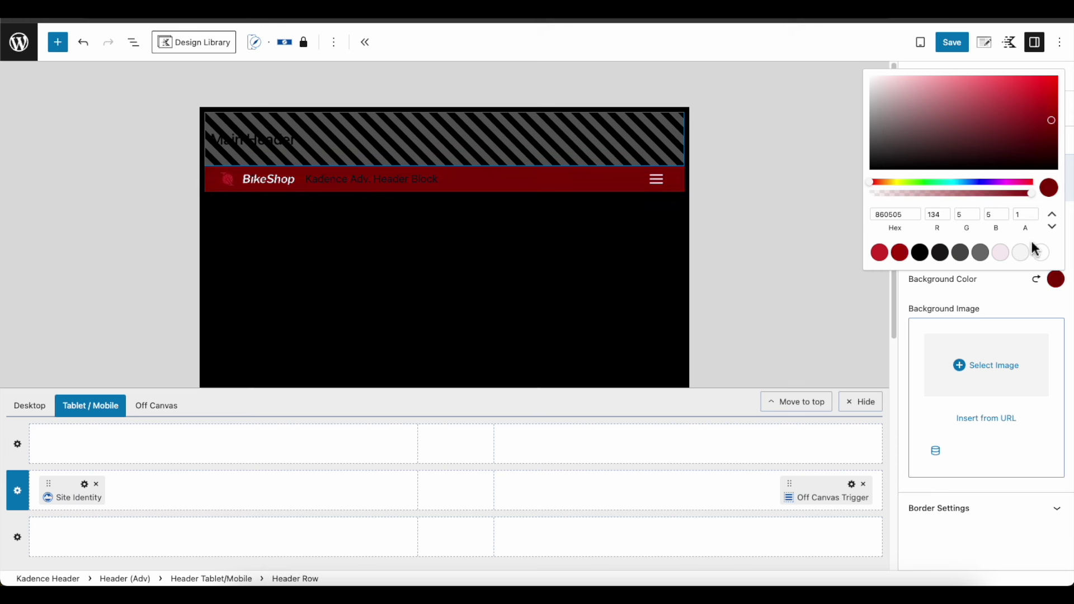
left_click_drag(1028, 196, 958, 202)
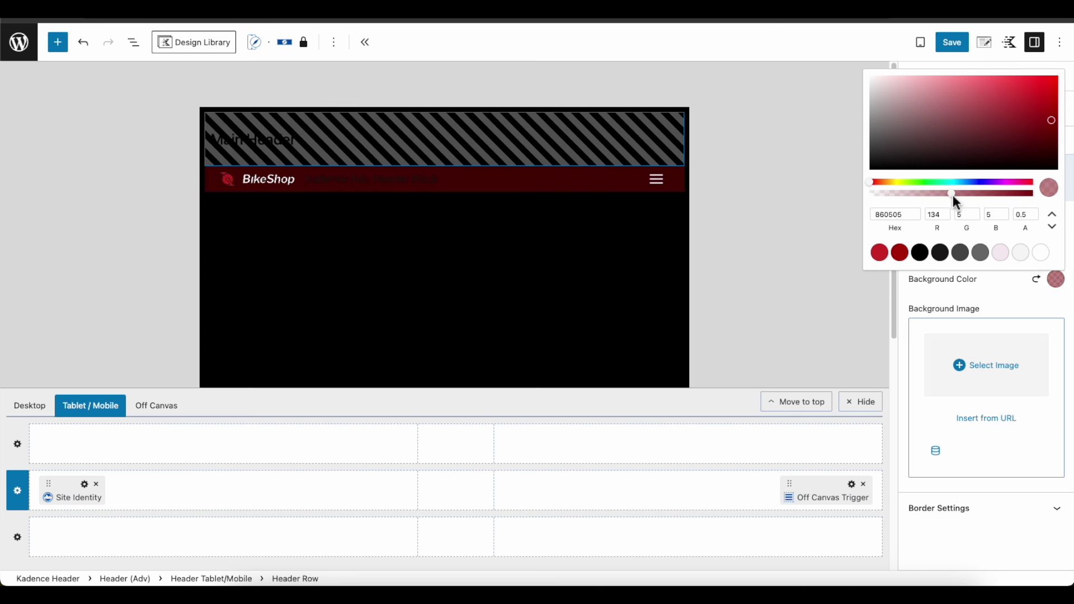
left_click(1012, 290)
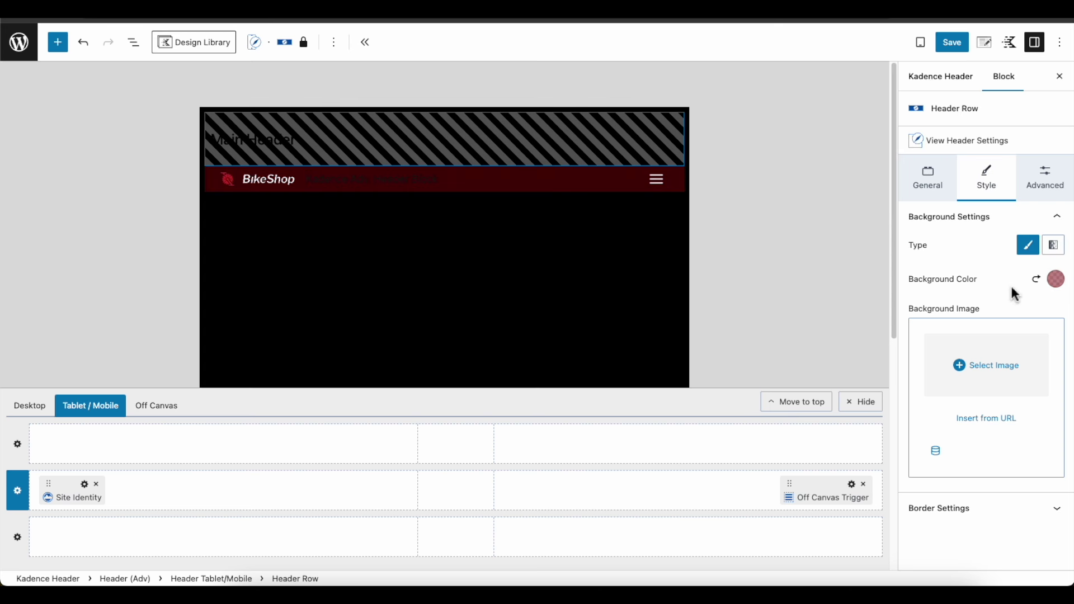
Give the tablet/mobile middle row a 1 px border in palette colour F7EDF1 at 0.51 opacity
left_click(952, 509)
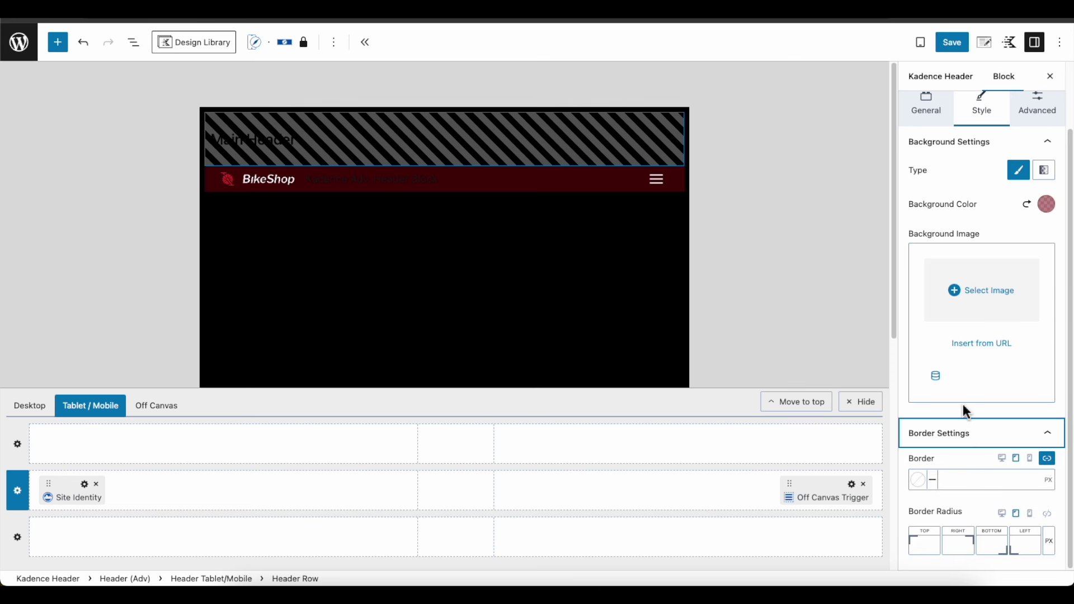
left_click(952, 487)
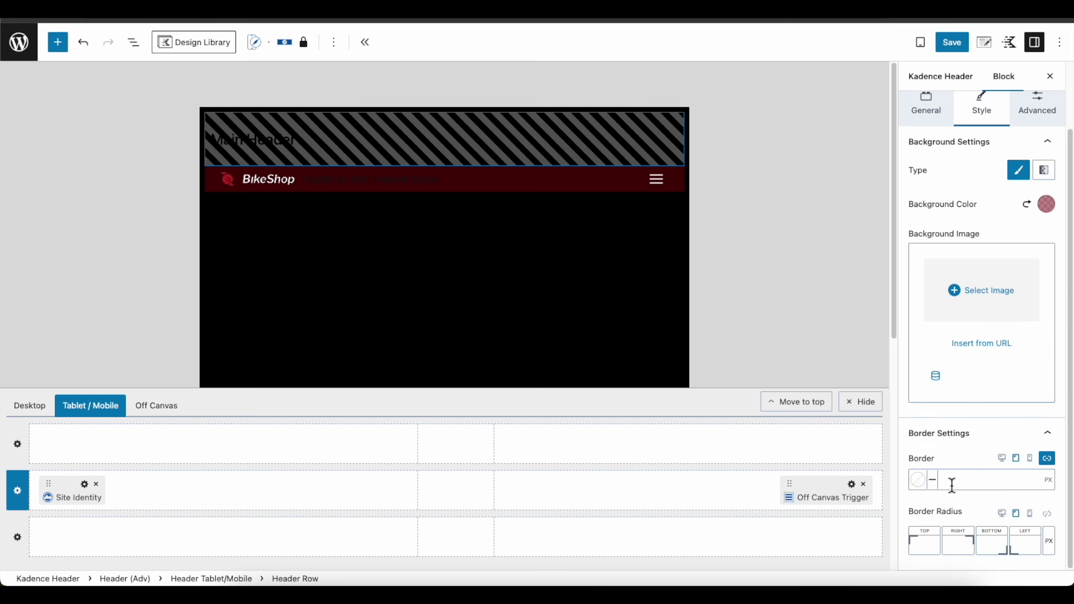
type("1")
left_click(918, 480)
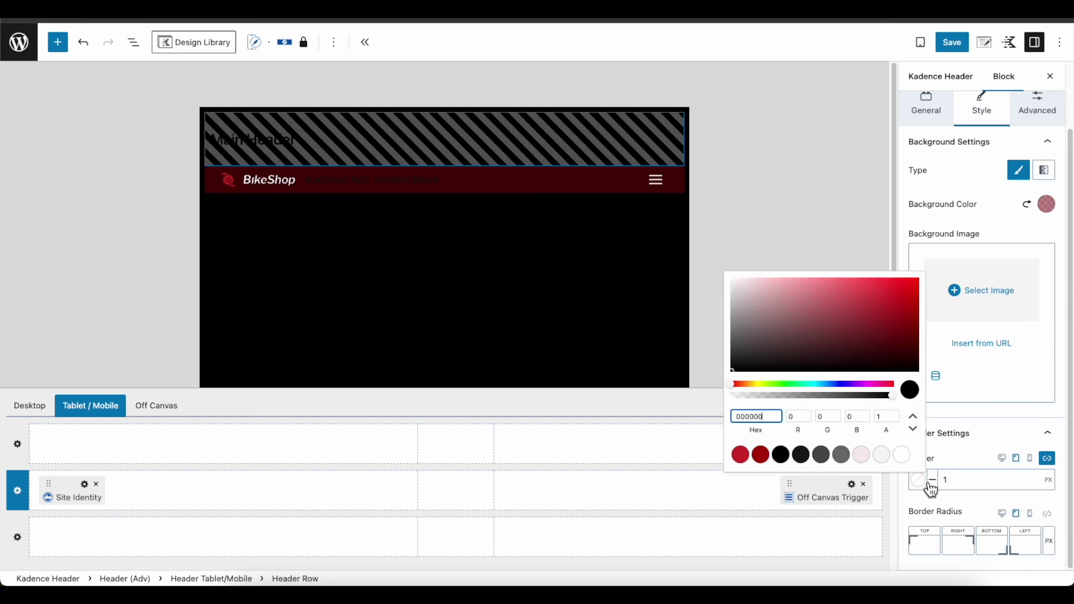
left_click(862, 454)
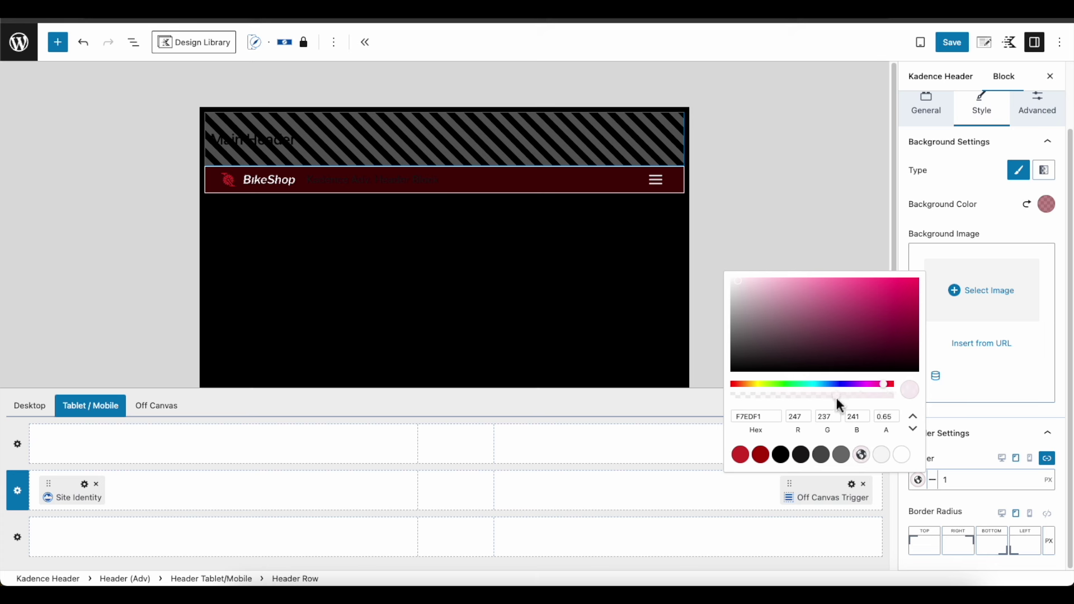
left_click_drag(819, 400, 816, 401)
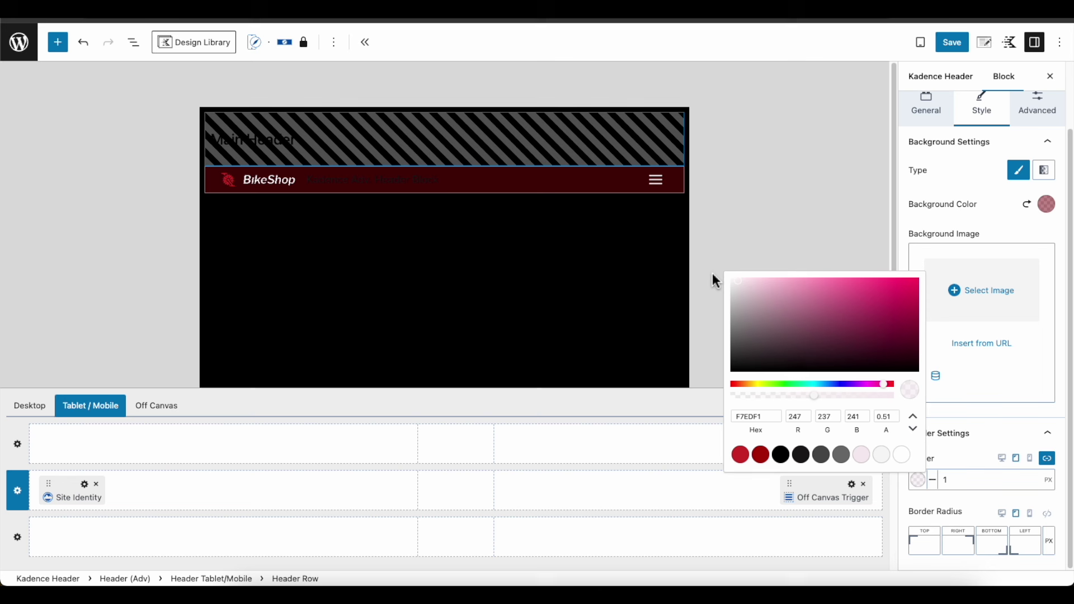
Link the border radius corners of the tablet/mobile middle row and set the radius to 10 px
left_click(1048, 515)
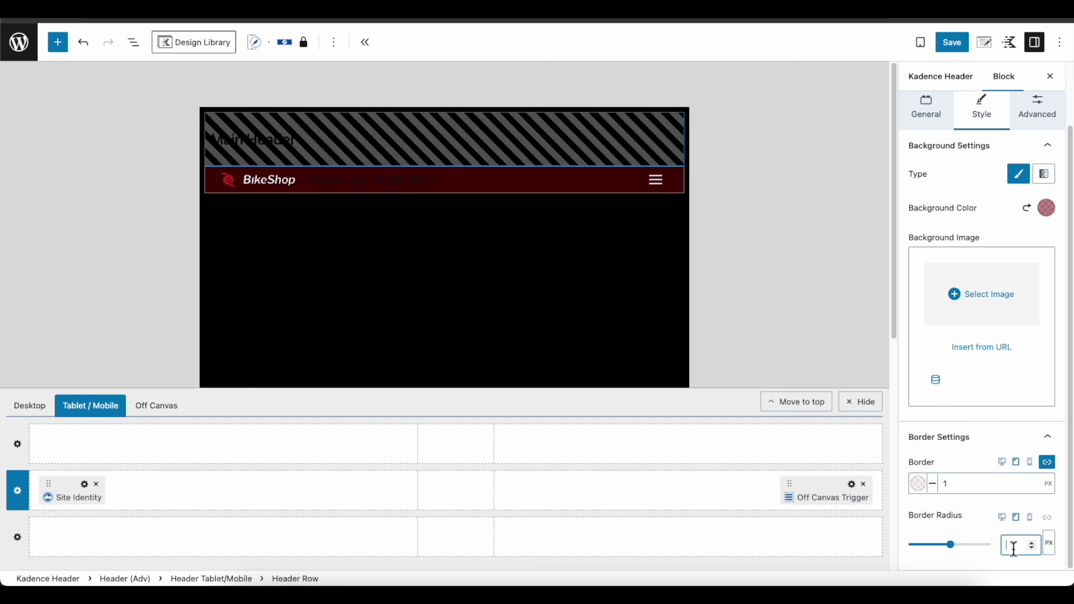
left_click(1014, 545)
type("10")
Try an XXS top margin on the tablet/mobile middle row and return it to None
left_click(1044, 115)
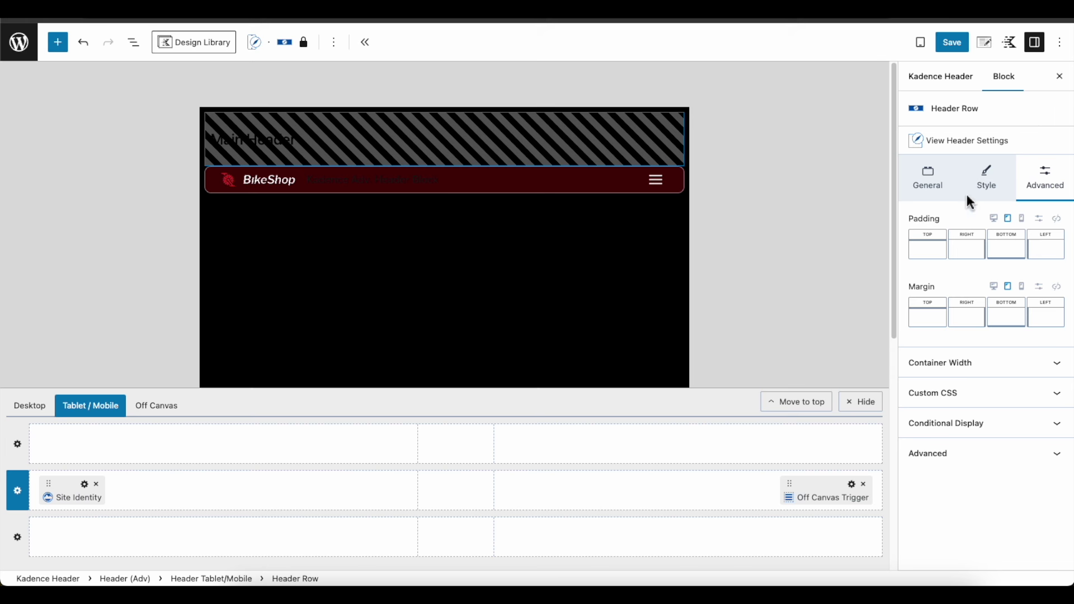
left_click(936, 327)
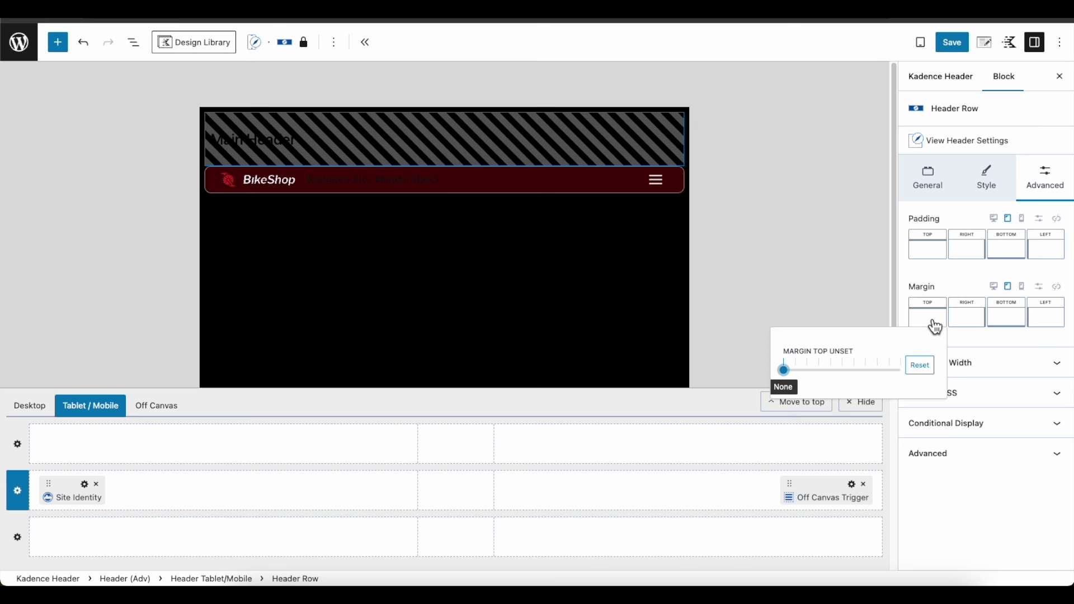
mouse_move(795, 381)
left_mouse_down()
mouse_move(825, 380)
mouse_move(804, 381)
left_mouse_up()
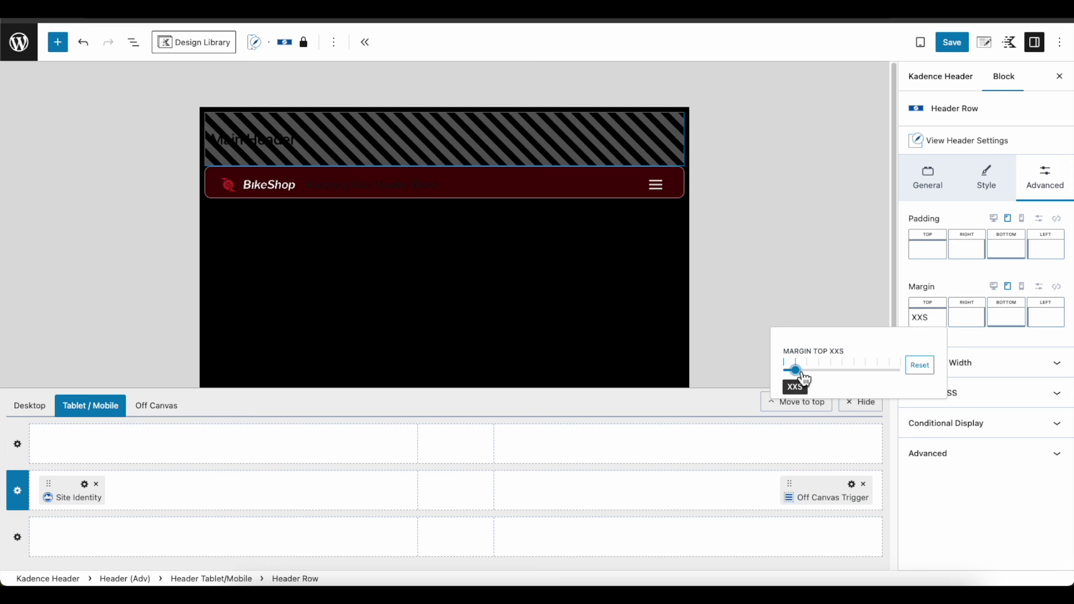
left_click_drag(803, 374, 785, 372)
Set the top padding of the tablet/mobile middle row to None
left_click(926, 249)
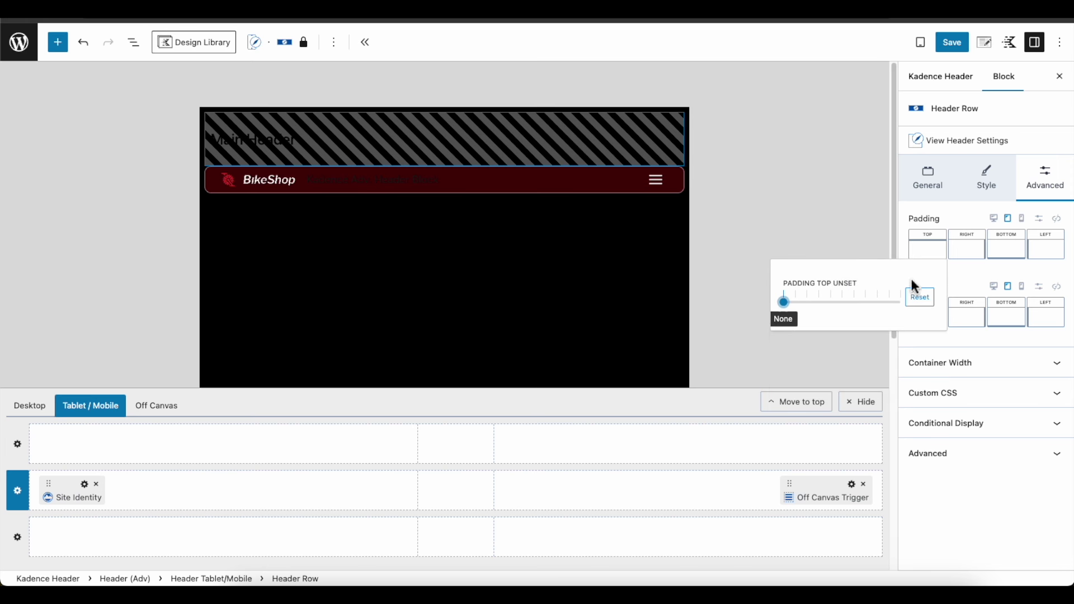
left_click(786, 303)
mouse_move(791, 309)
left_mouse_down()
mouse_move(844, 310)
mouse_move(791, 308)
left_mouse_up()
left_click(957, 282)
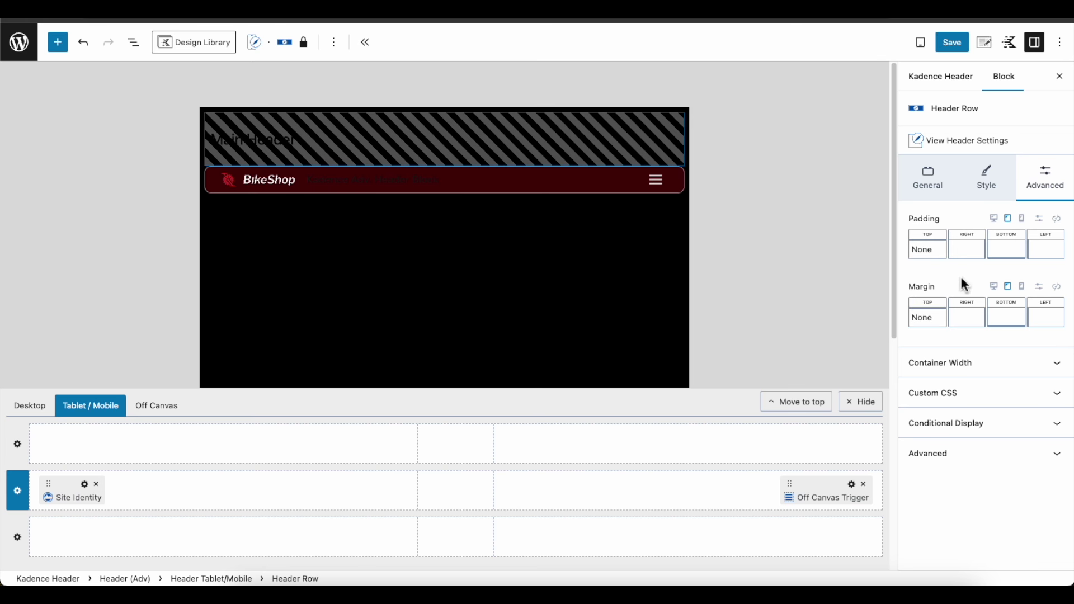
Set the top margin of the tablet/mobile middle row to XXS
left_click(920, 317)
left_click(794, 369)
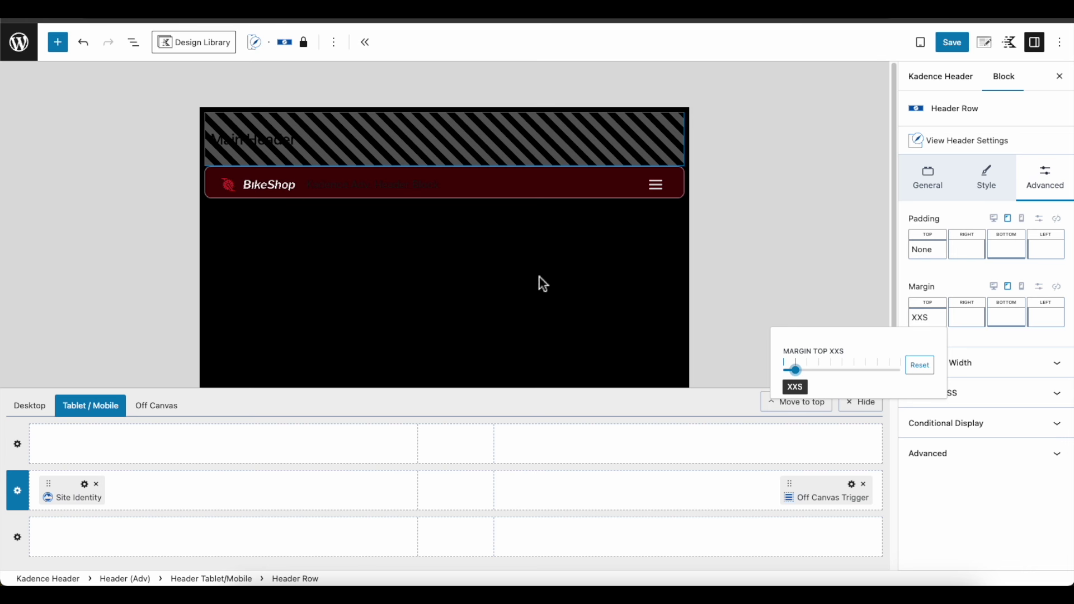
left_click(968, 219)
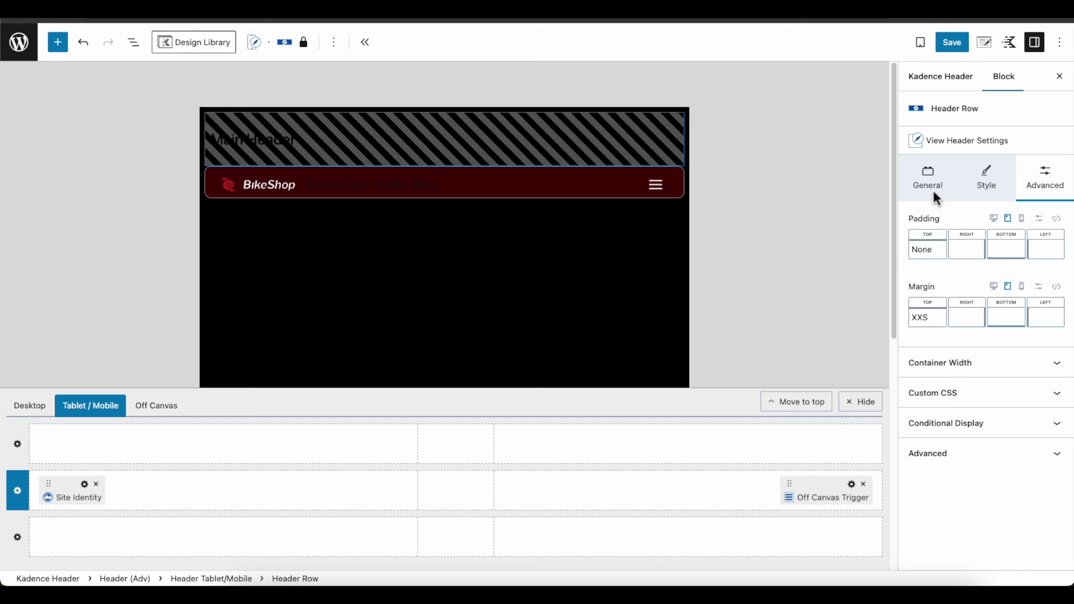
Delete the placeholder Paragraph block from the Off Canvas area and set the area to slide in from the right
left_click(168, 408)
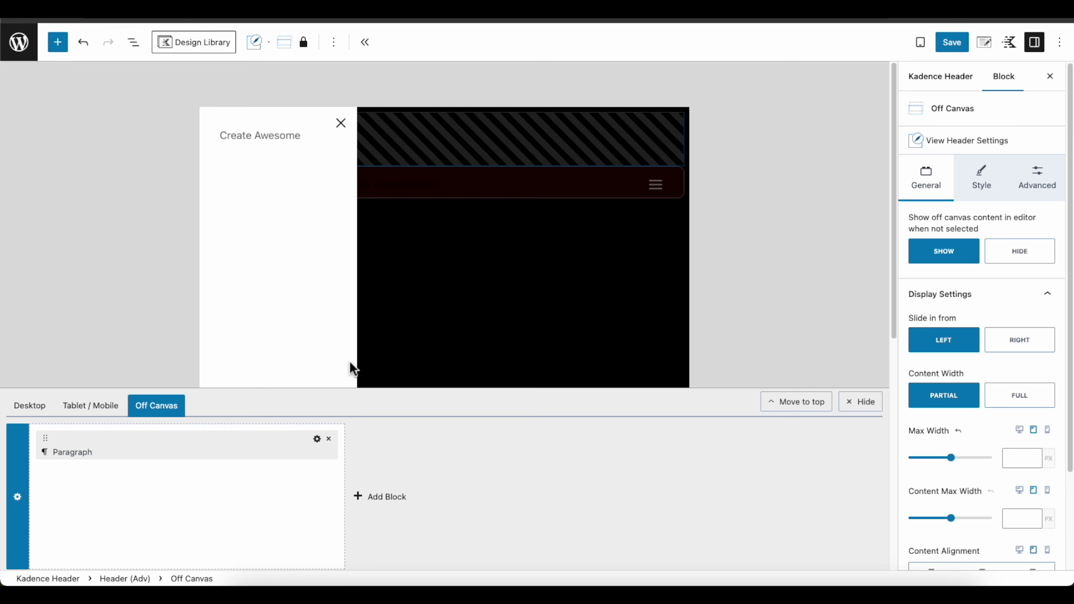
left_click(308, 182)
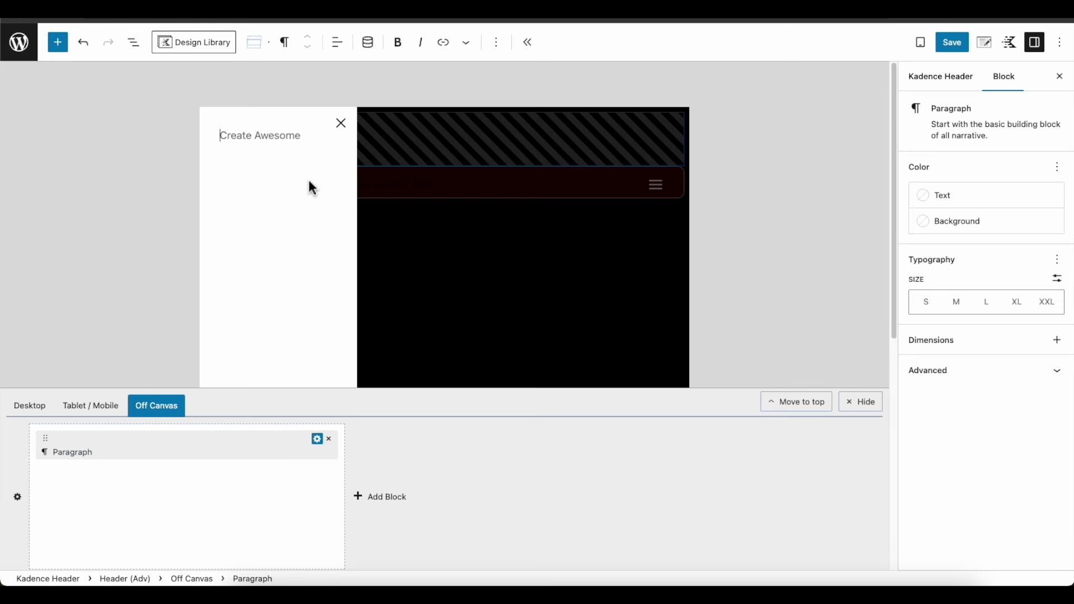
left_click(330, 439)
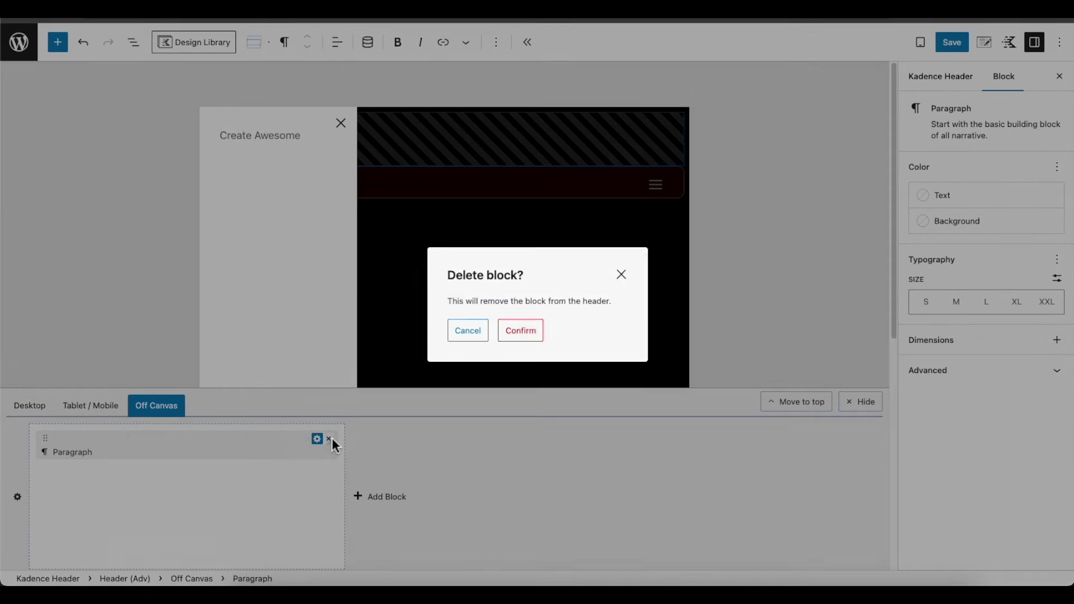
left_click(525, 329)
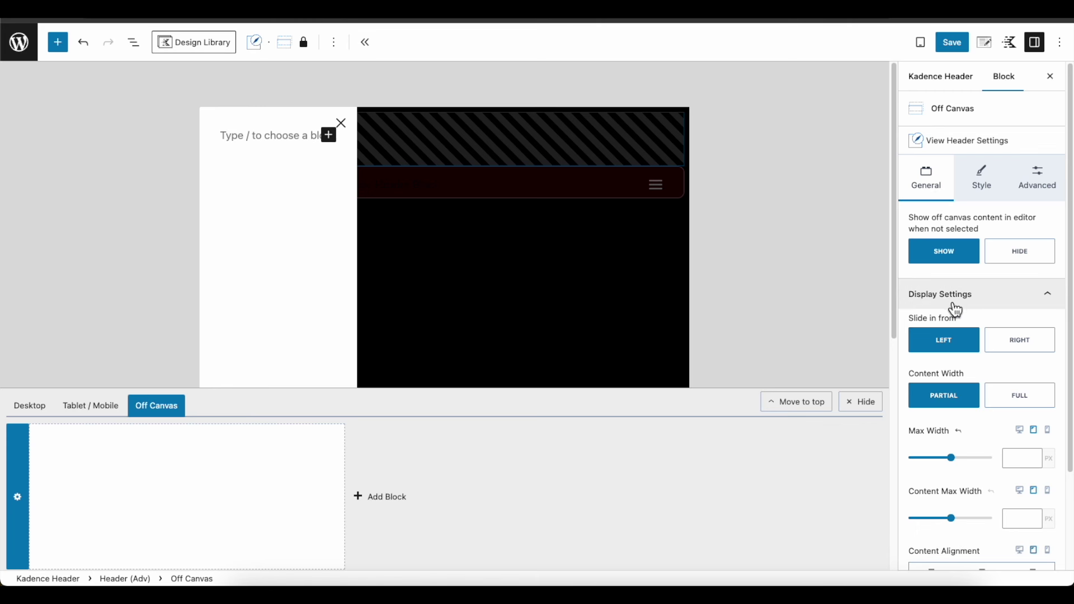
left_click(1026, 351)
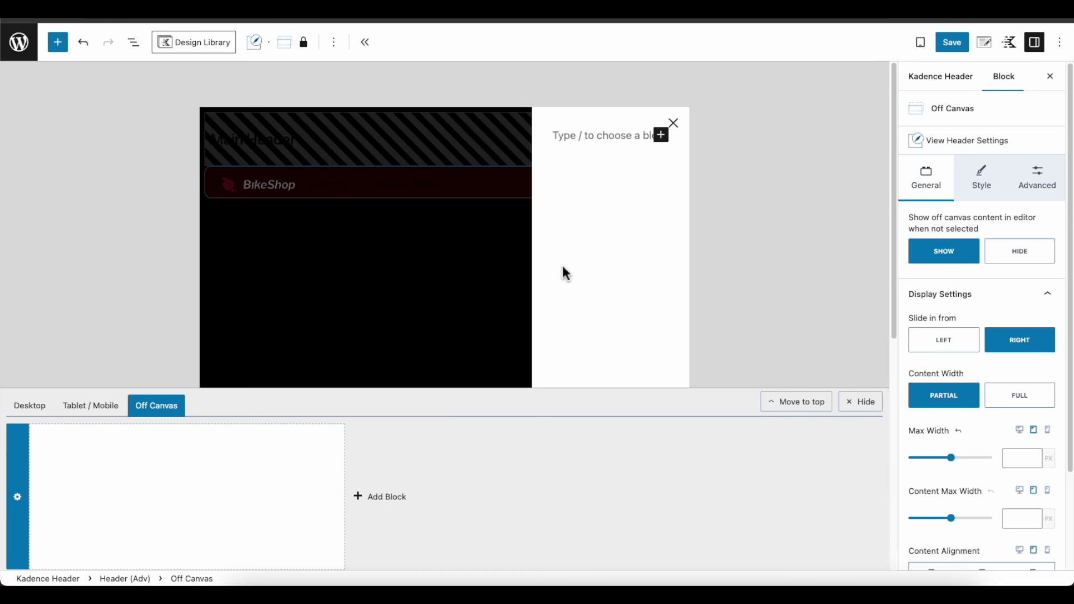
Set the Off Canvas content width to Full and its tablet background to colour 1B1617 with 0.9 opacity
left_click(1024, 404)
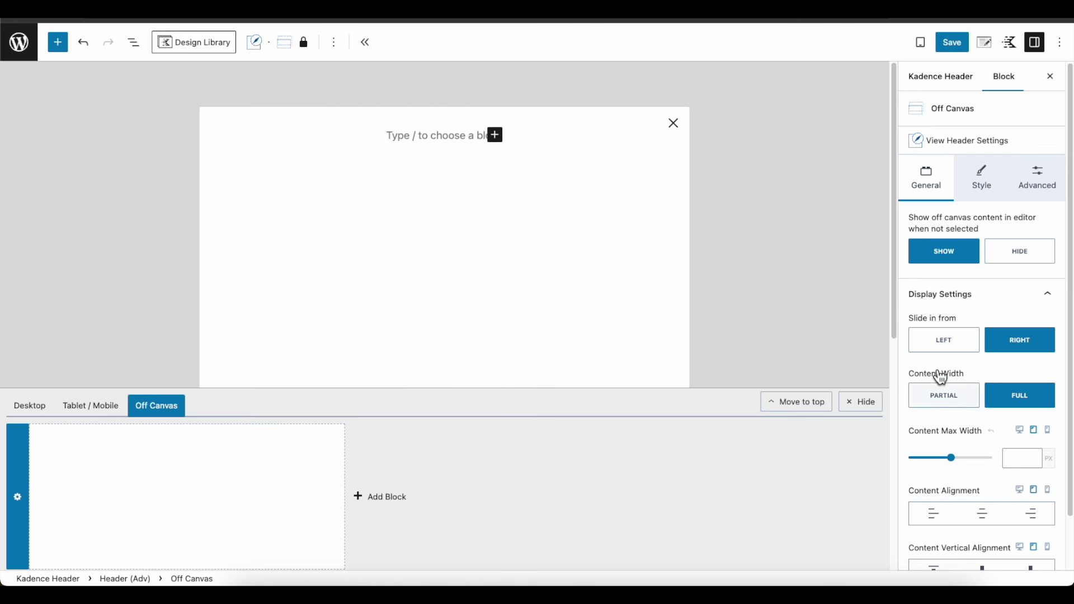
left_click(983, 178)
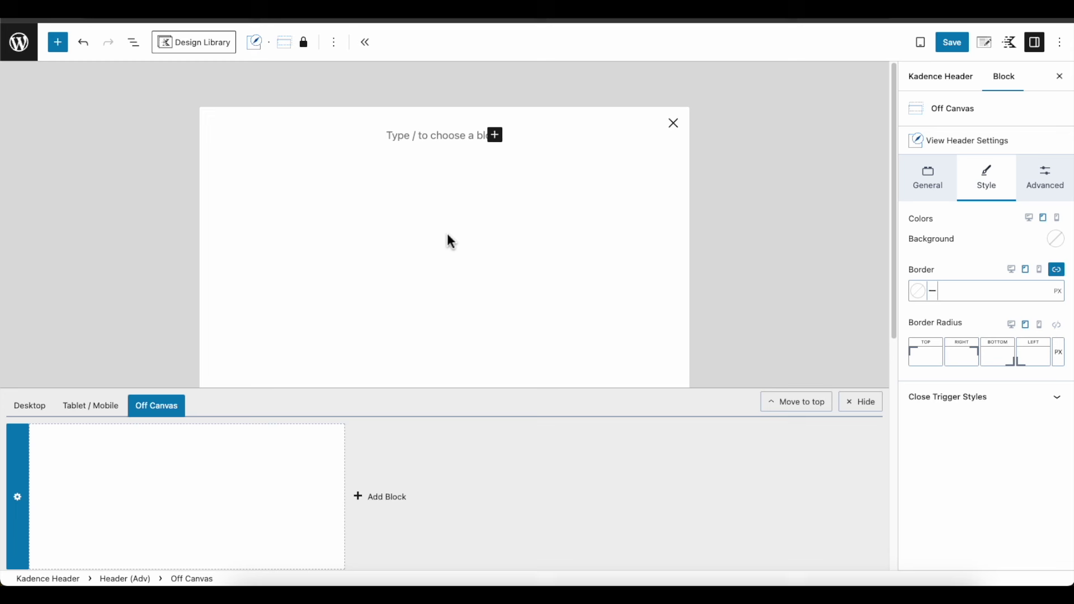
left_click(1057, 239)
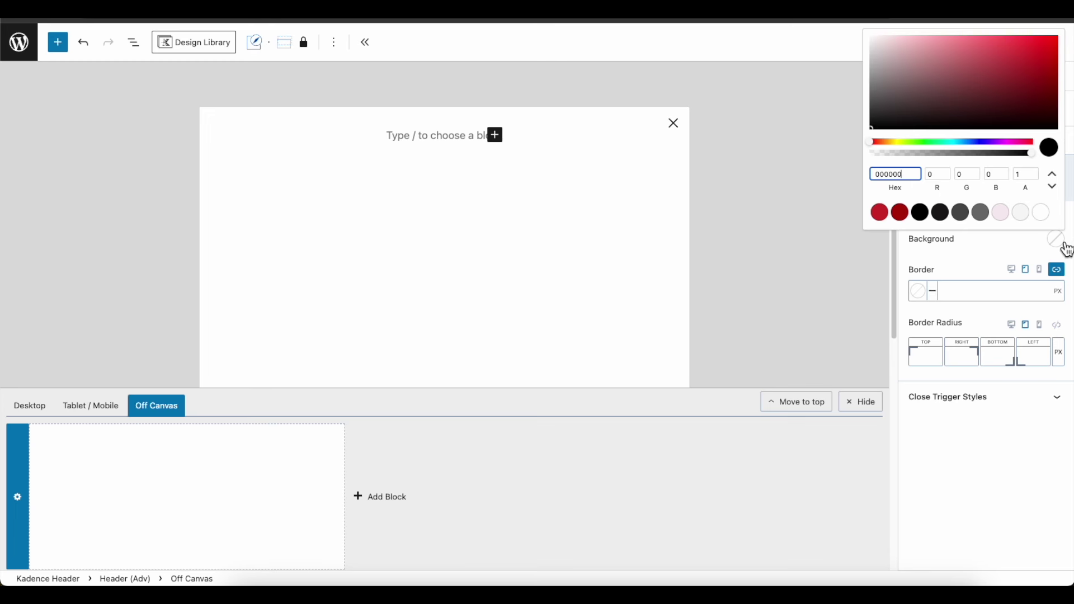
left_click(942, 214)
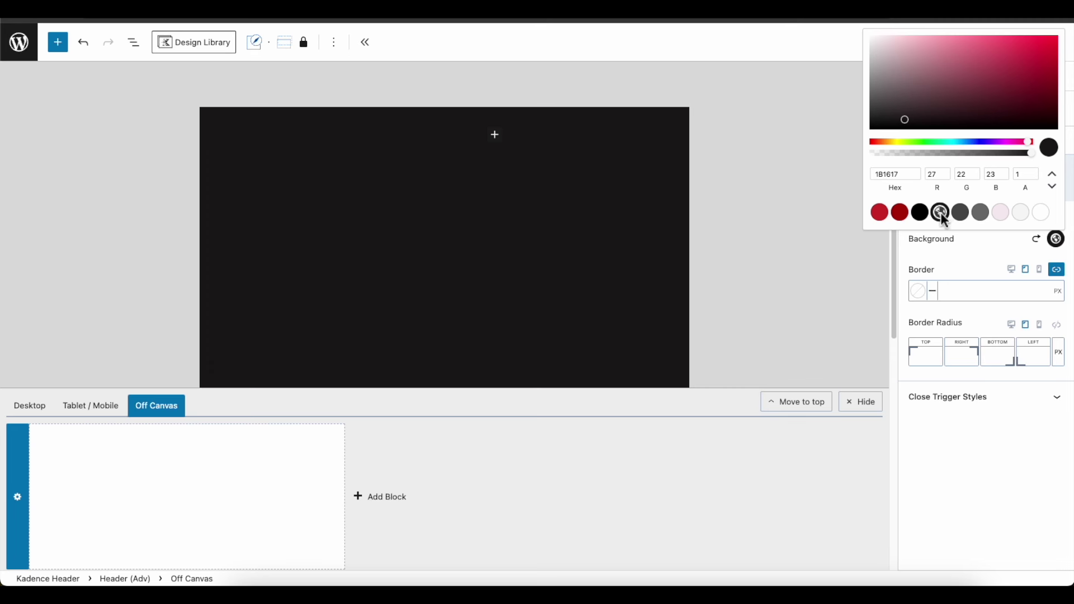
left_click(1028, 178)
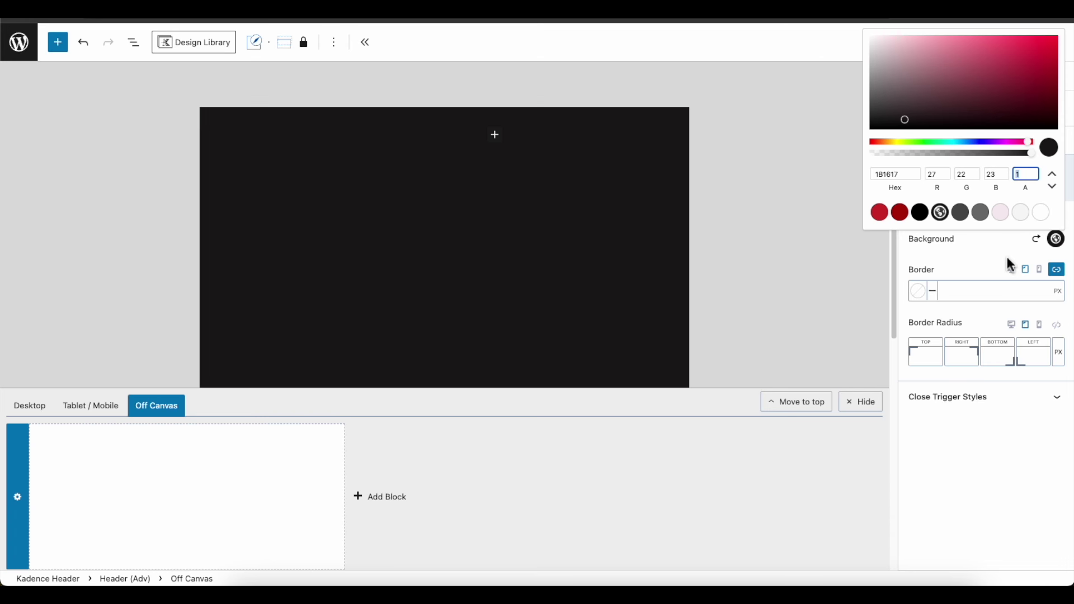
key("BackSpace")
type("0.9")
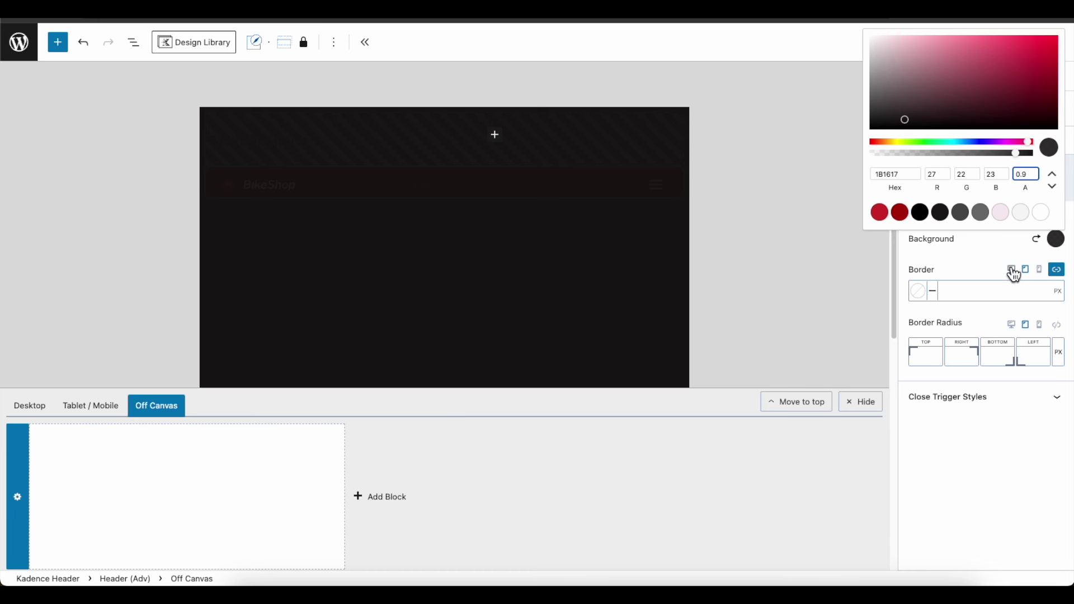
left_click(995, 252)
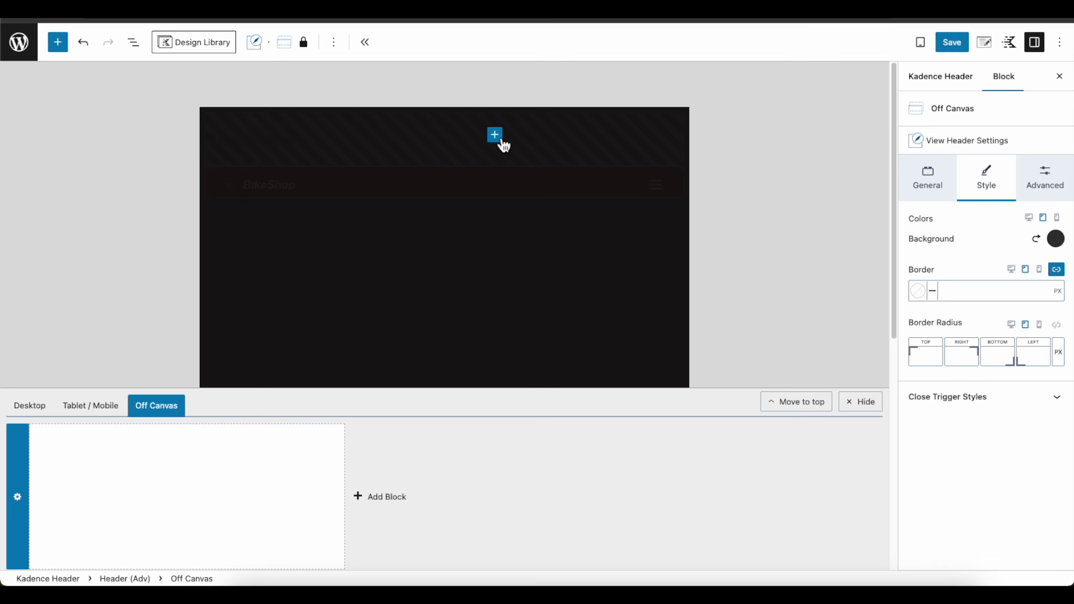
Add a Navigation (Adv) block to the Off Canvas area and open its list of existing navigations
left_click(502, 140)
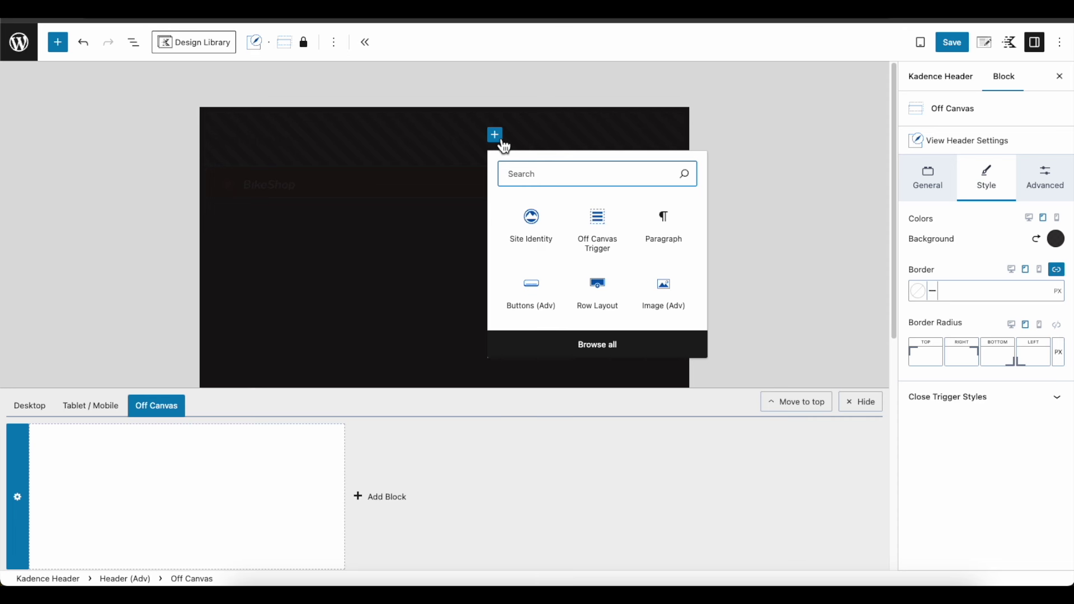
type("nav")
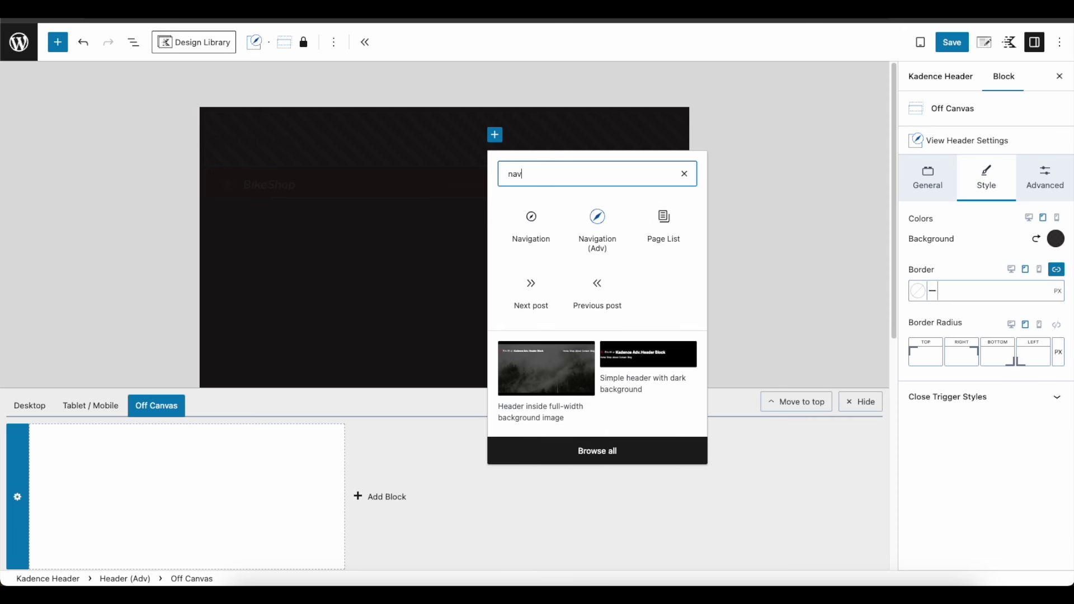
left_click(607, 229)
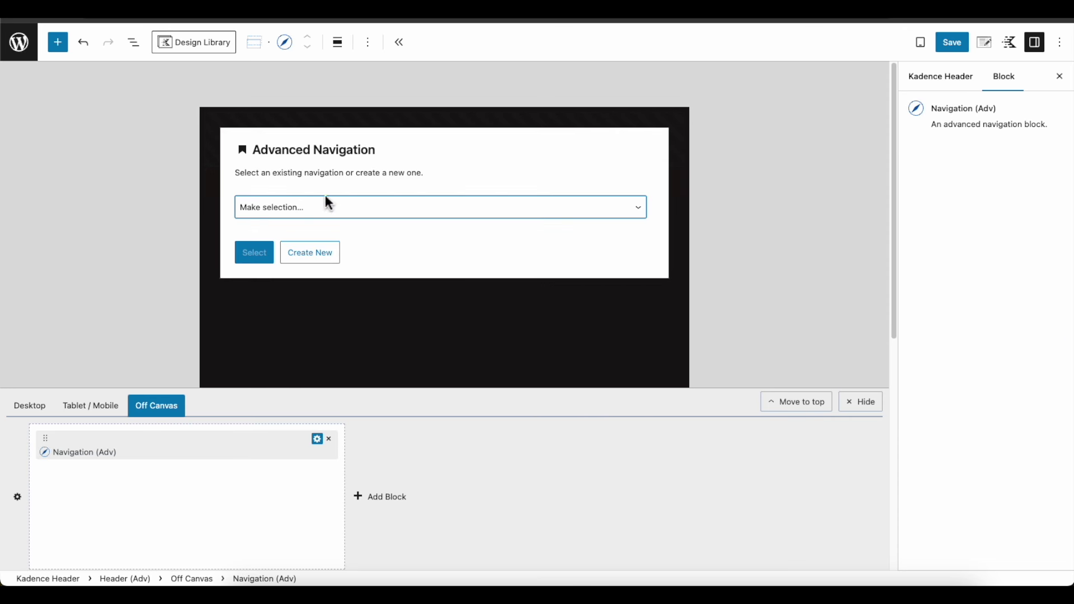
left_click(308, 212)
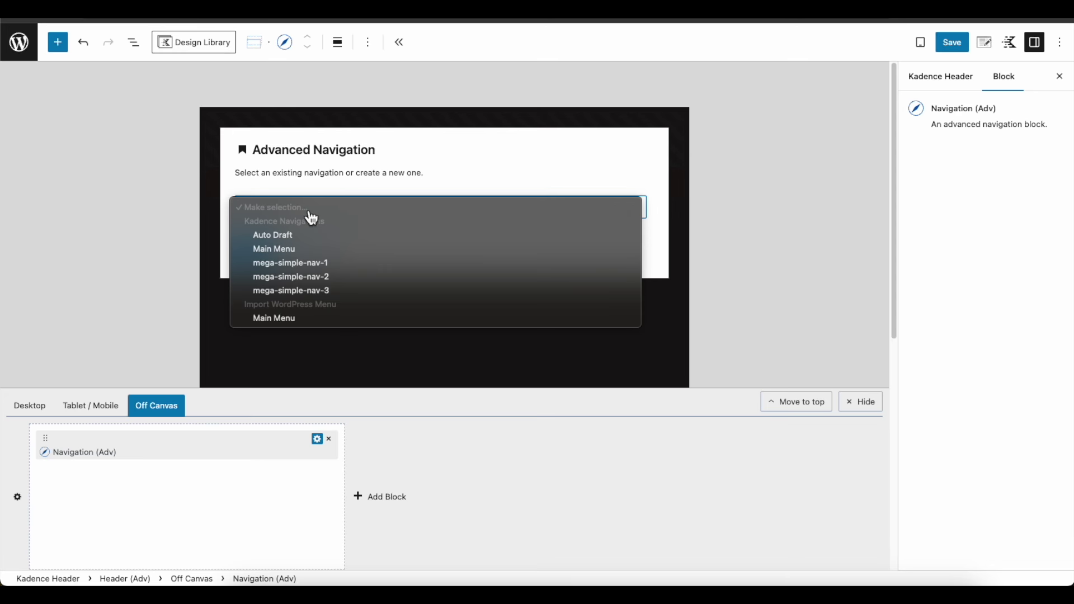